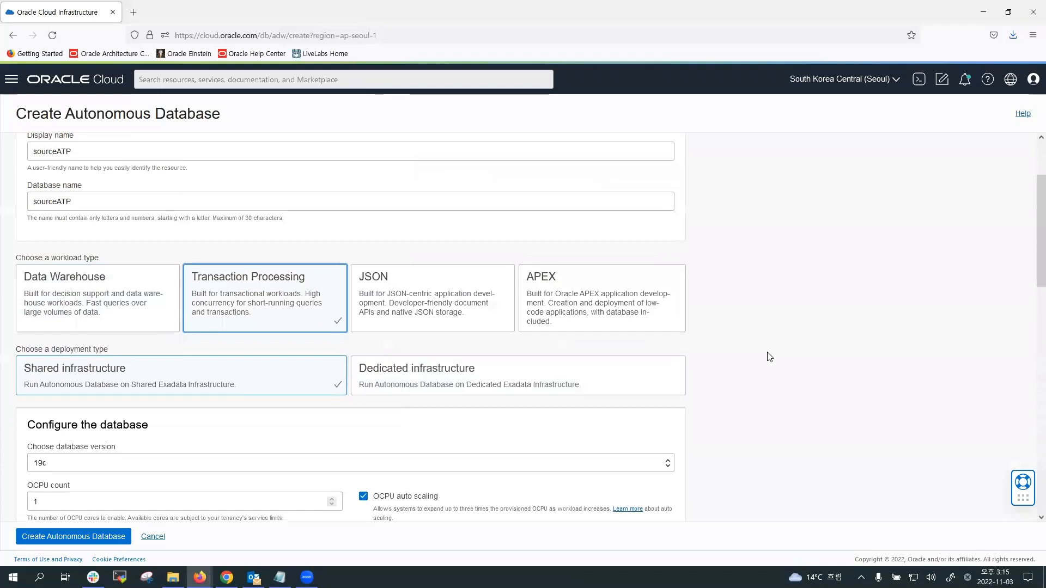
Step: Enable storage auto scaling, then set and confirm the ADMIN password
{"action": "scroll", "coordinate": [162, 397], "scroll_direction": "down", "scroll_amount": 2}
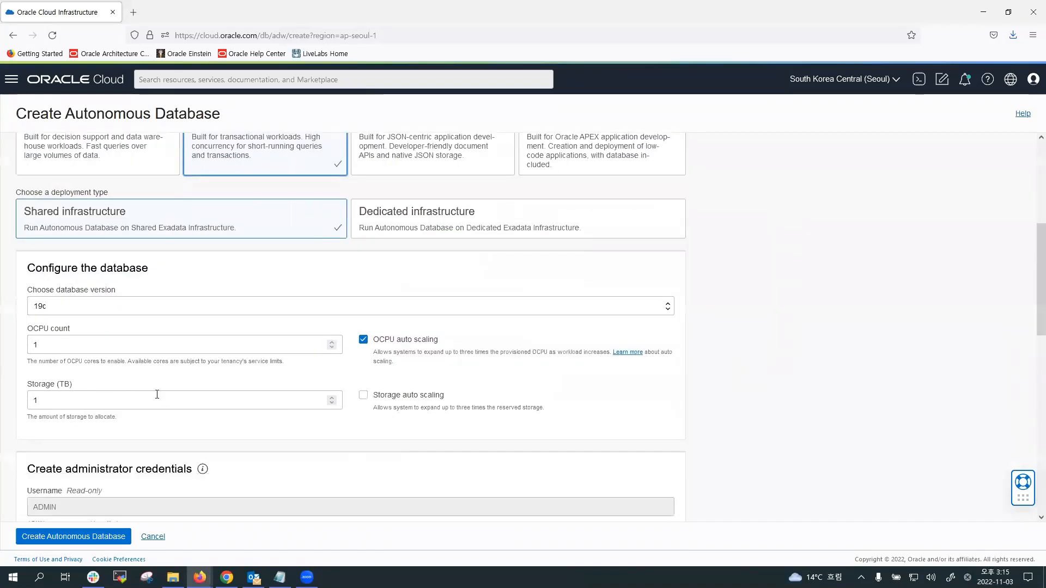
{"action": "left_click", "coordinate": [364, 396]}
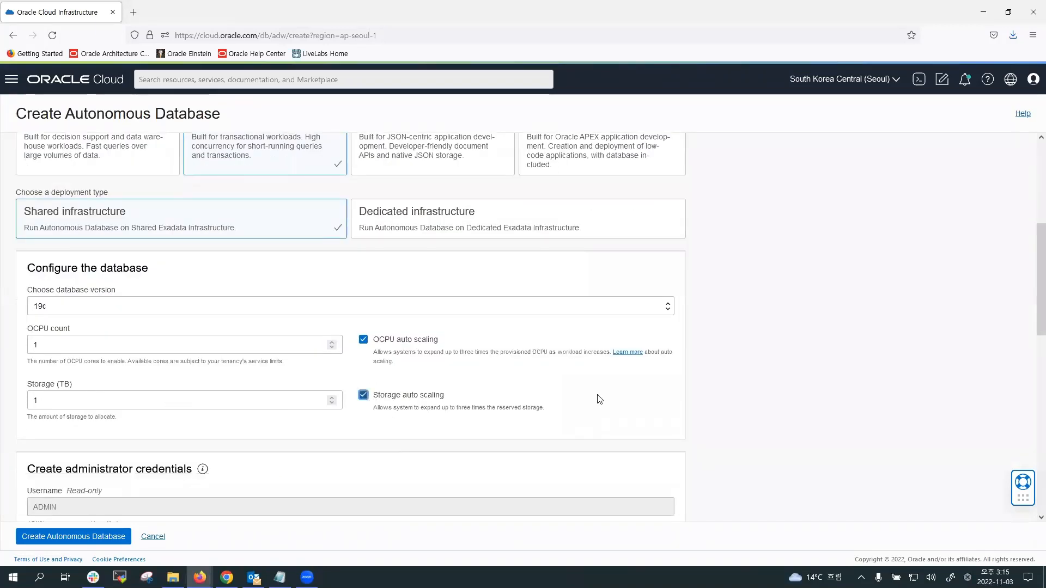
{"action": "scroll", "coordinate": [592, 396], "scroll_direction": "down", "scroll_amount": 3}
{"action": "left_click", "coordinate": [86, 403]}
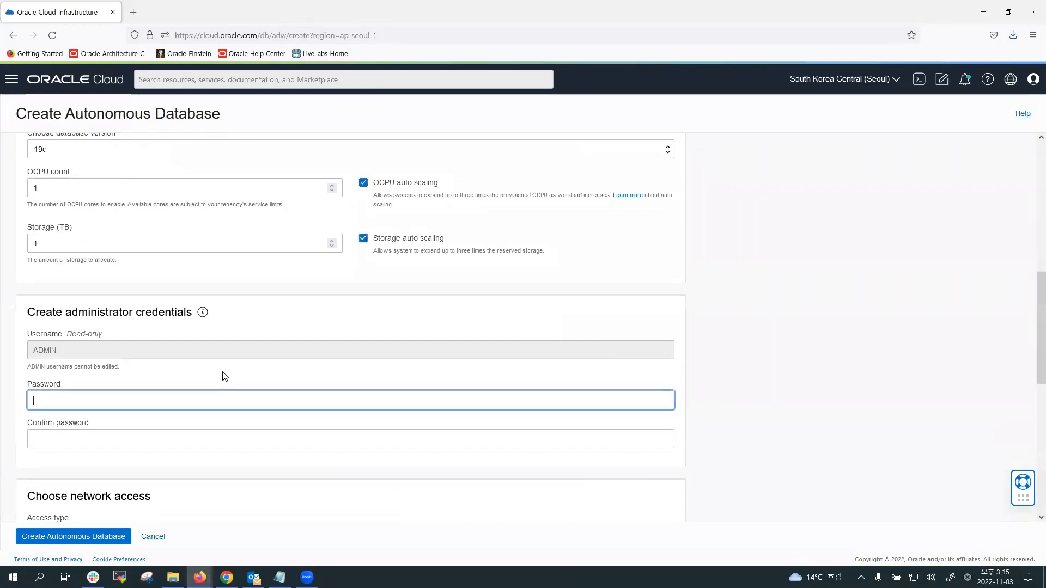
{"action": "type", "text": "W•••••••"}
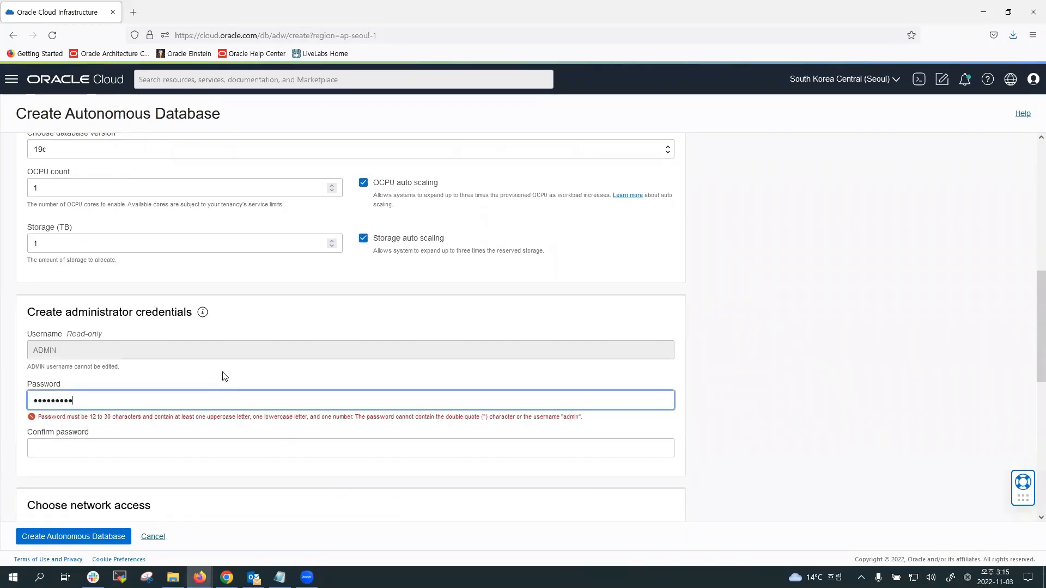
{"action": "type", "text": "••••"}
{"action": "key", "text": "Tab"}
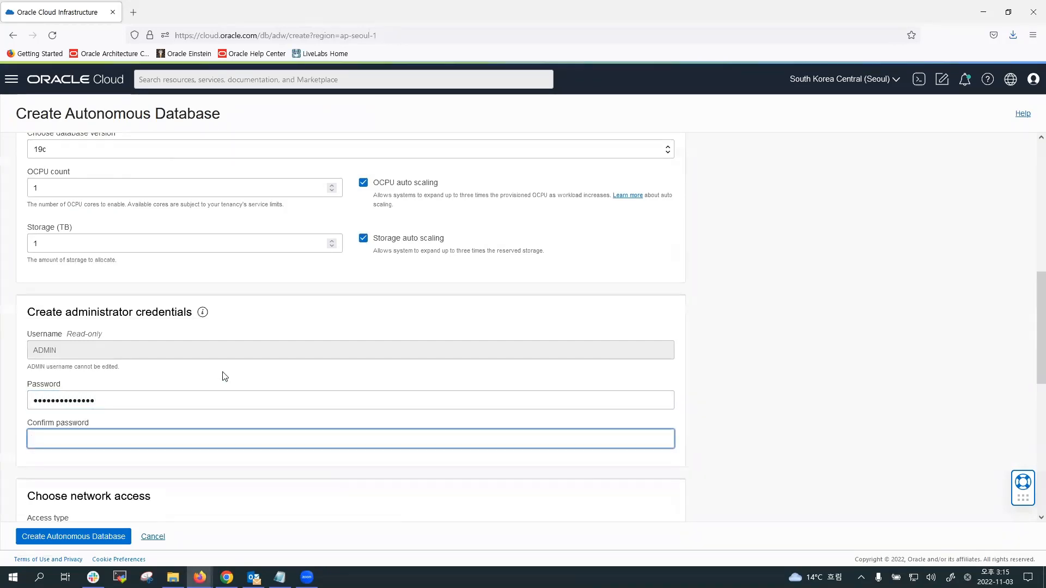
{"action": "type", "text": "•••••••••••"}
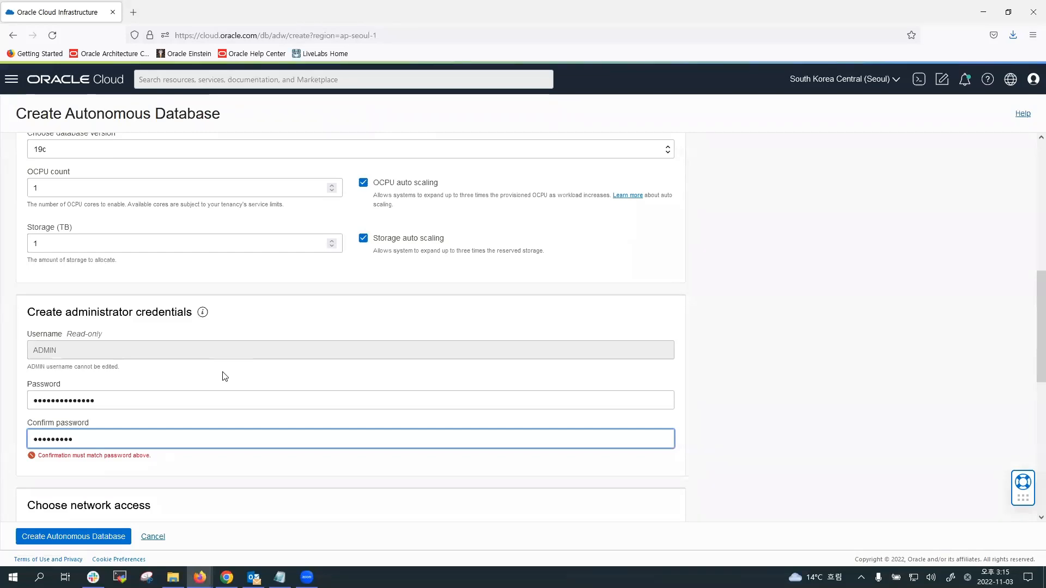
{"action": "type", "text": "•"}
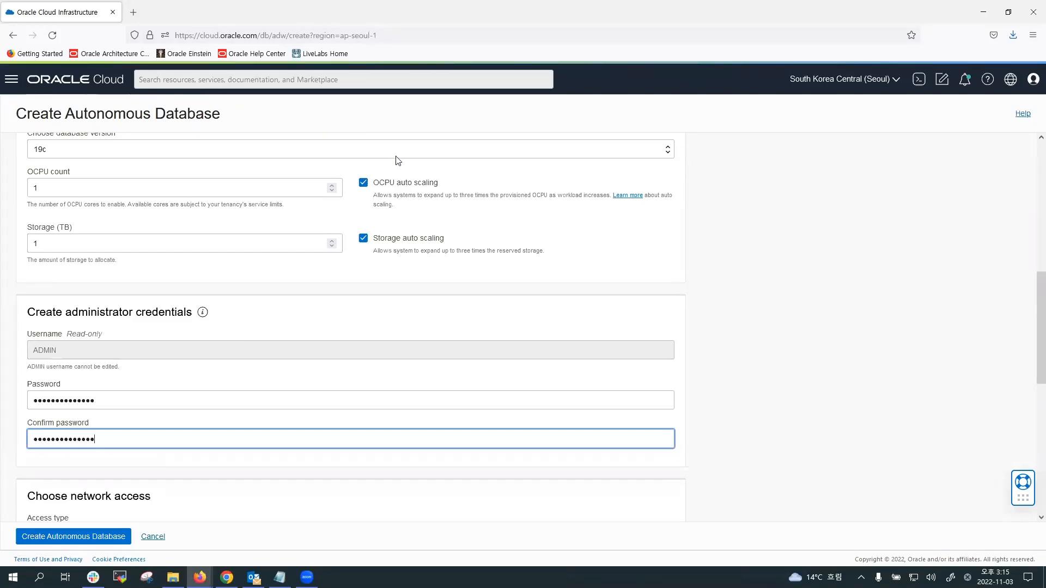
Step: Choose License included and submit the sourceATP database for creation
{"action": "scroll", "coordinate": [248, 371], "scroll_direction": "down", "scroll_amount": 4}
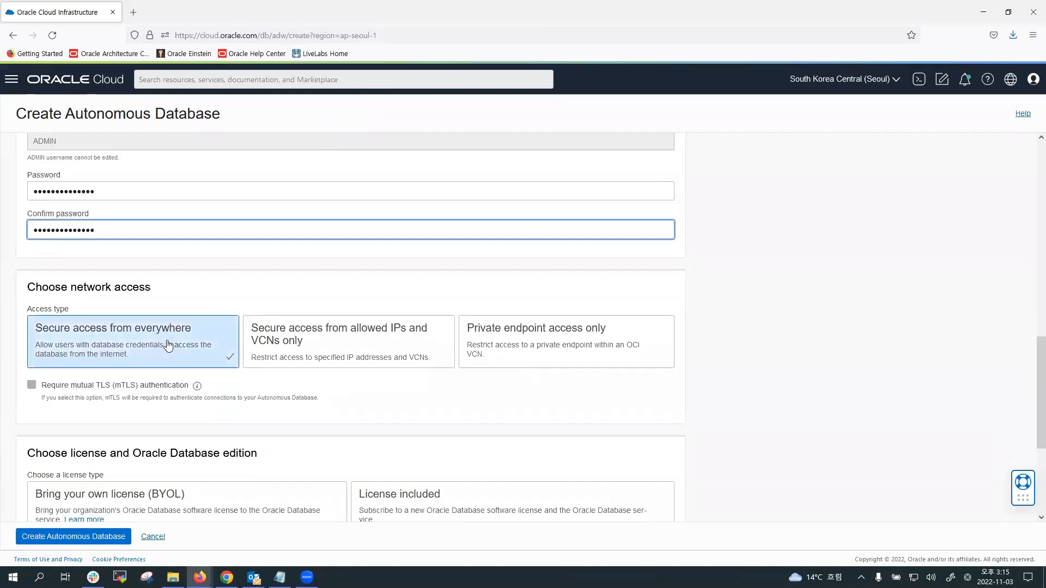
{"action": "scroll", "coordinate": [161, 372], "scroll_direction": "down", "scroll_amount": 3}
{"action": "left_click", "coordinate": [397, 409]}
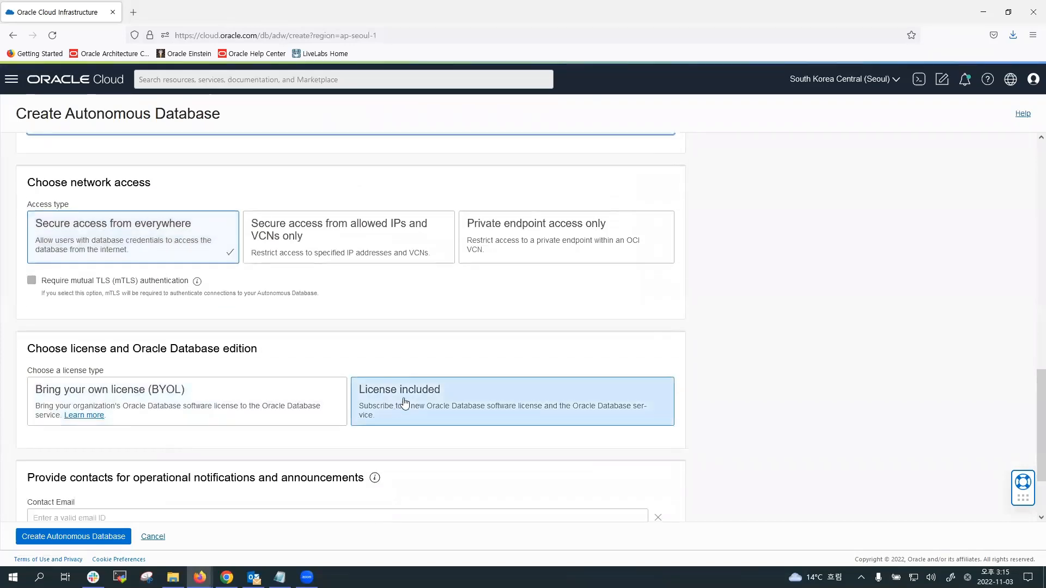
{"action": "scroll", "coordinate": [207, 398], "scroll_direction": "down", "scroll_amount": 2}
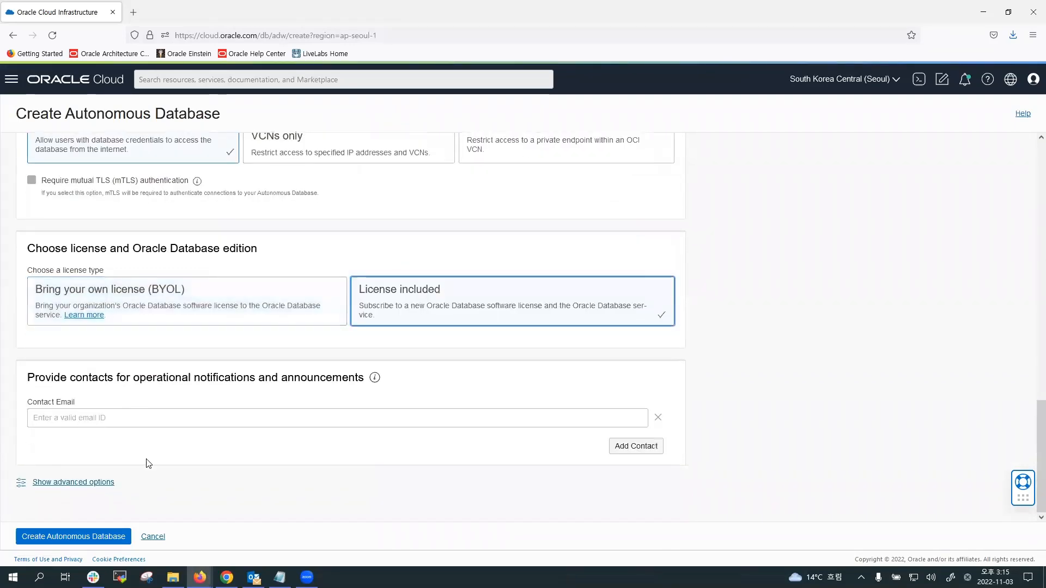
{"action": "left_click", "coordinate": [85, 541]}
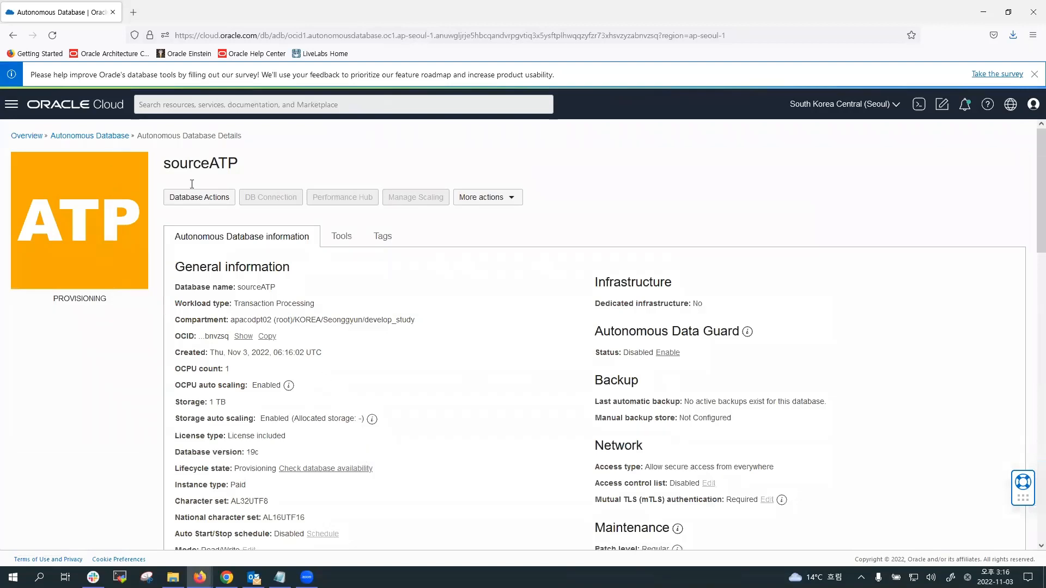
Step: Start a new Autonomous Database with targetADW as both display and database name
{"action": "left_click", "coordinate": [108, 138]}
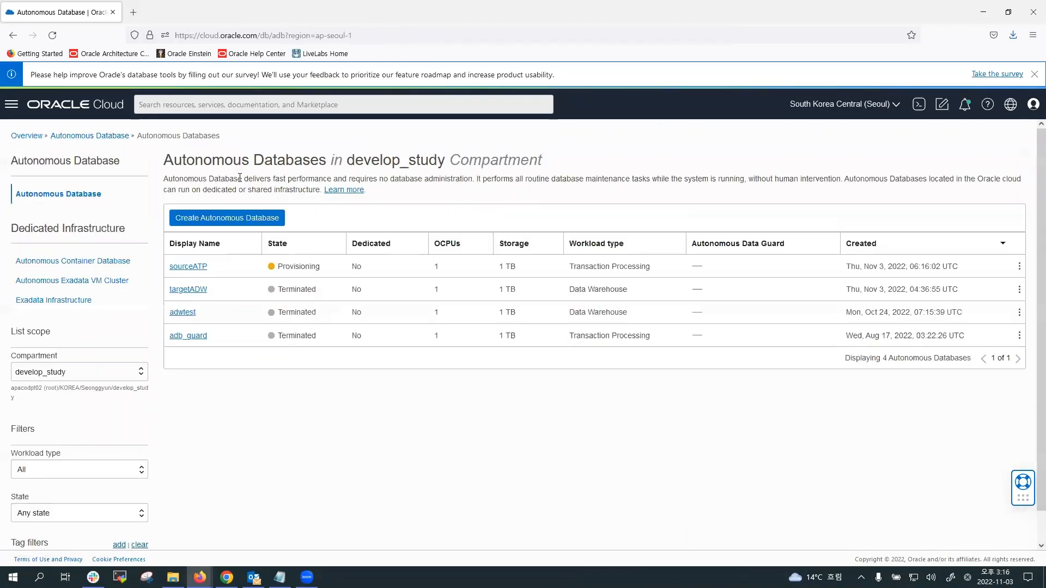
{"action": "left_click", "coordinate": [267, 224]}
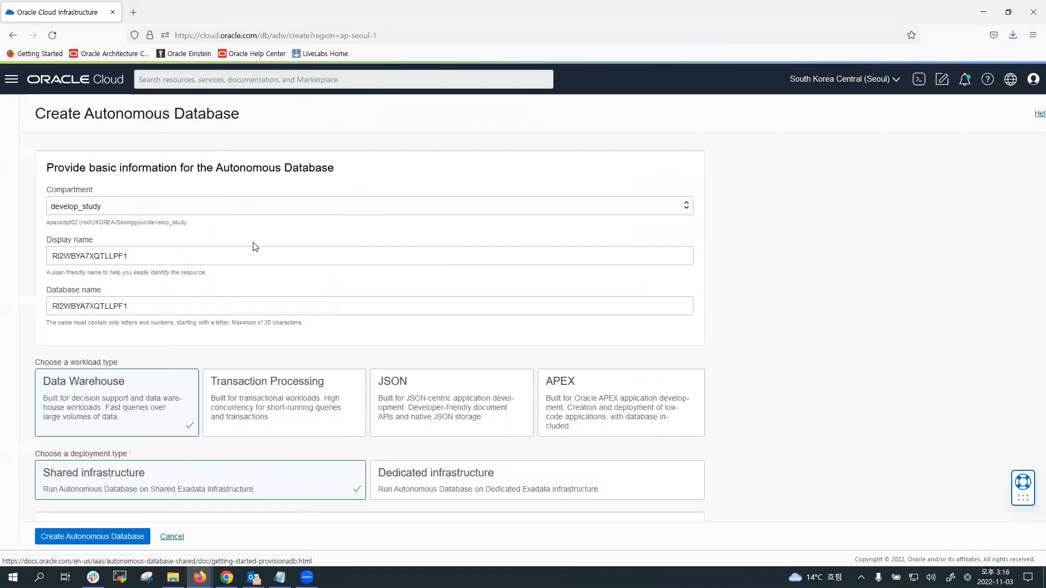
{"action": "double_click", "coordinate": [120, 256]}
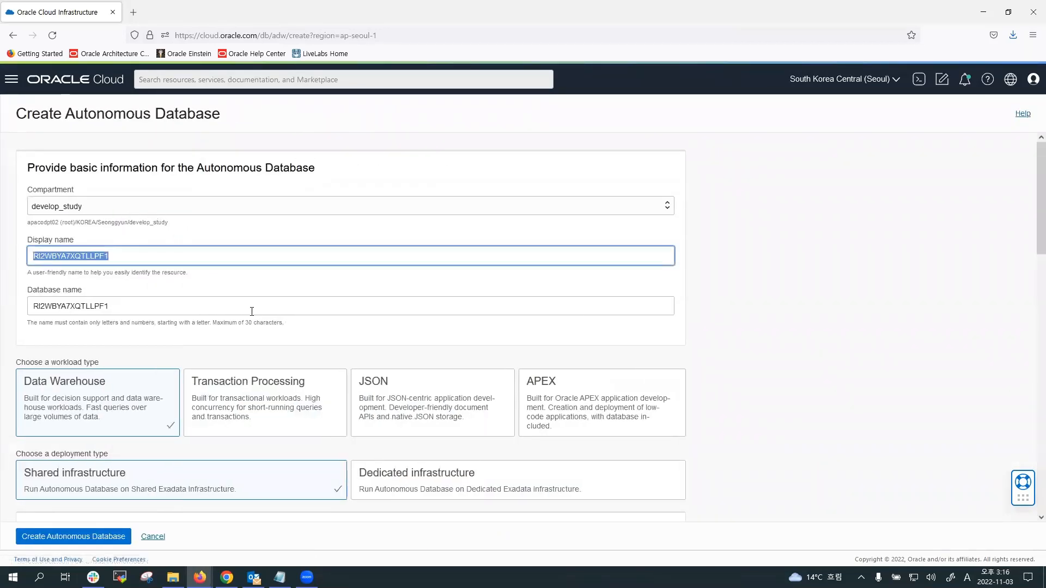
{"action": "type", "text": "targetADW"}
{"action": "key", "text": "Tab"}
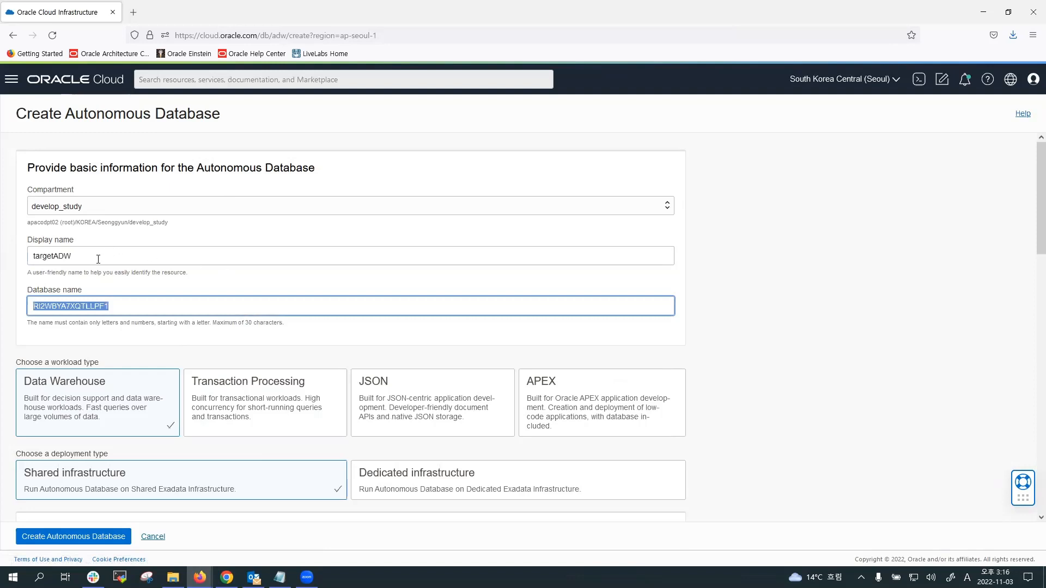
{"action": "key", "text": "shift+Tab"}
{"action": "key", "text": "ctrl+c"}
{"action": "key", "text": "Tab"}
{"action": "key", "text": "ctrl+v"}
Step: Enable storage auto scaling, then set and confirm the ADMIN password
{"action": "scroll", "coordinate": [185, 387], "scroll_direction": "down", "scroll_amount": 2}
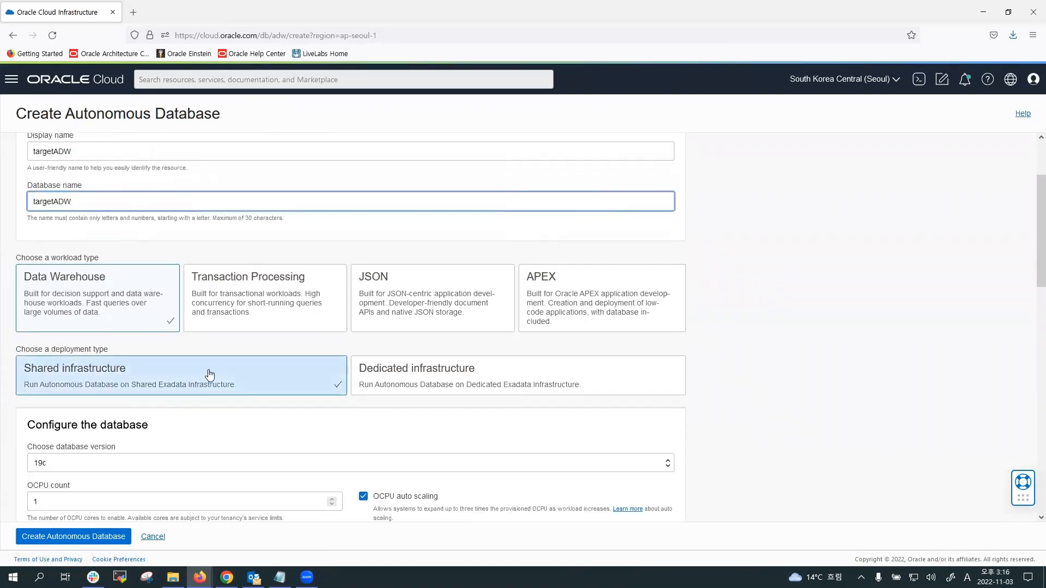
{"action": "scroll", "coordinate": [211, 368], "scroll_direction": "down", "scroll_amount": 2}
{"action": "left_click", "coordinate": [363, 447]}
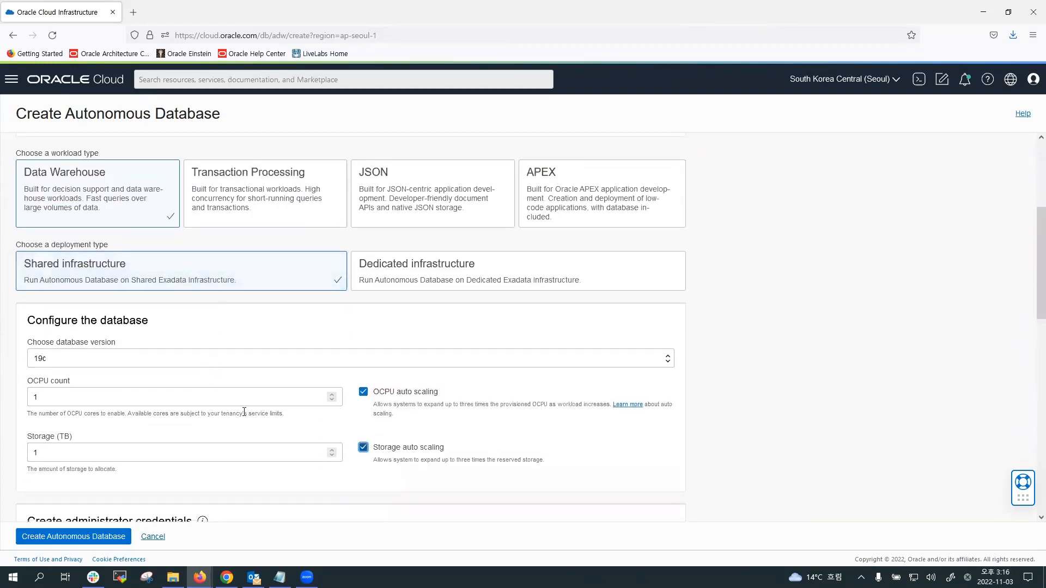
{"action": "scroll", "coordinate": [246, 413], "scroll_direction": "down", "scroll_amount": 5}
{"action": "scroll", "coordinate": [210, 406], "scroll_direction": "down", "scroll_amount": 1}
{"action": "left_click", "coordinate": [96, 297]}
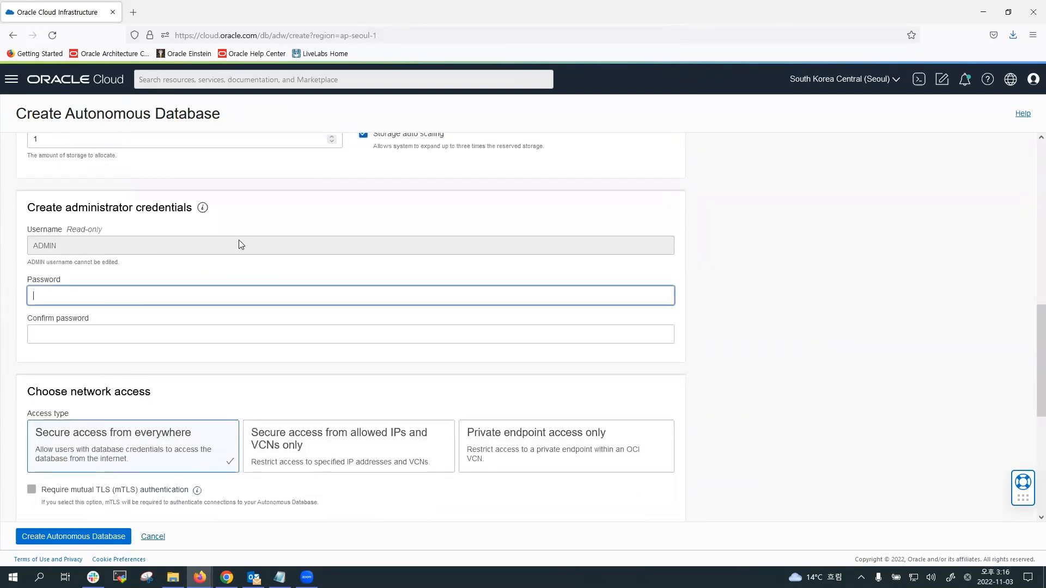
{"action": "type", "text": "W"}
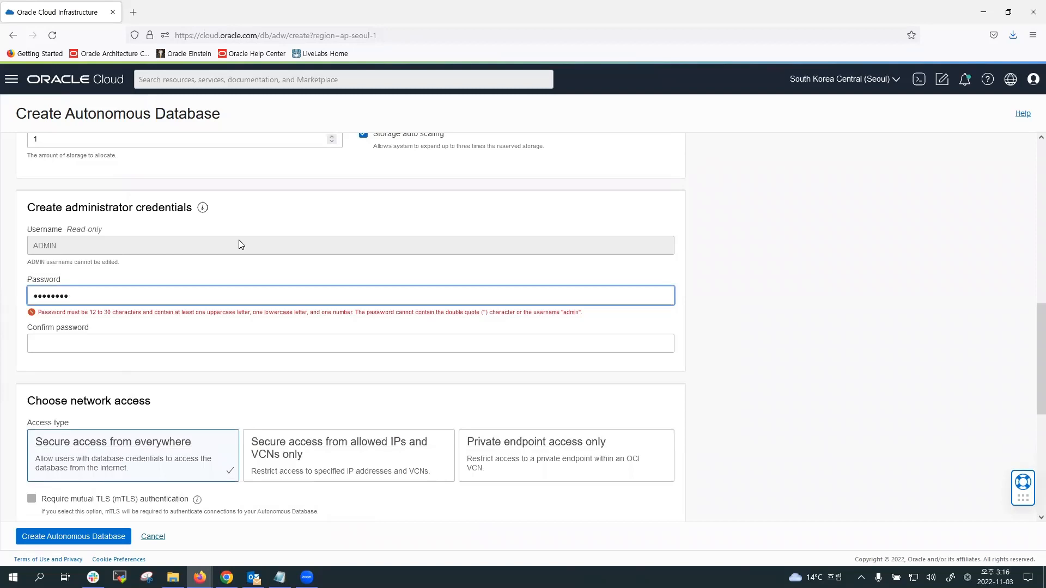
{"action": "type", "text": "•••••••••••••"}
{"action": "key", "text": "Tab"}
{"action": "type", "text": "•••"}
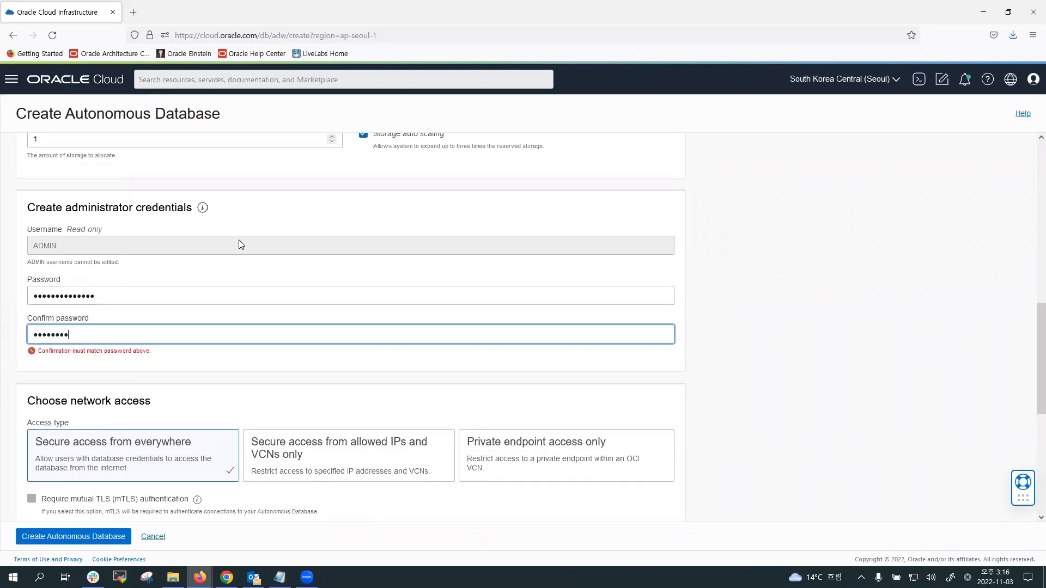
{"action": "type", "text": "•••••••••••"}
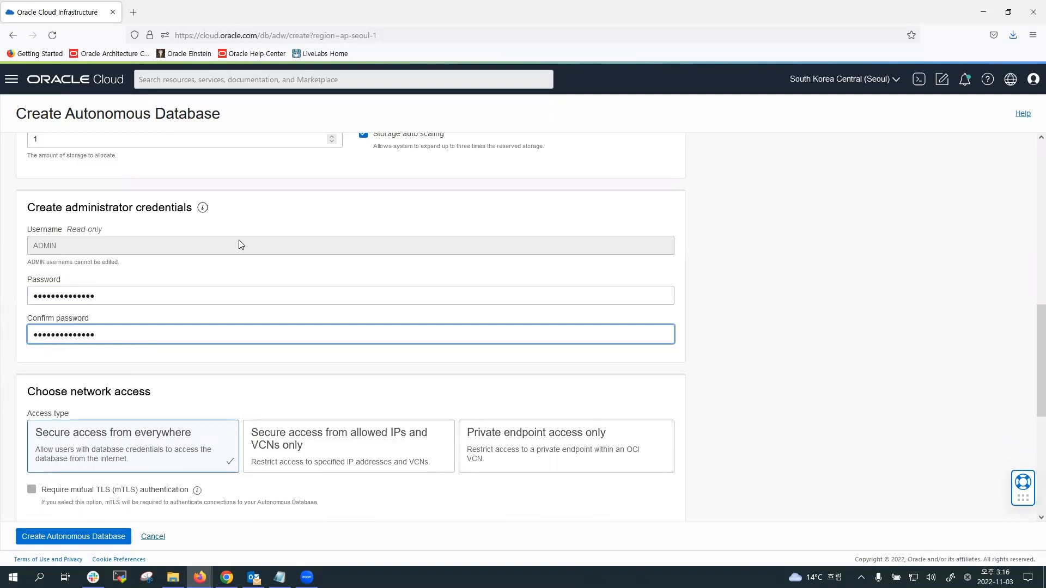
Step: Select License included and submit the targetADW database for creation
{"action": "scroll", "coordinate": [333, 378], "scroll_direction": "down", "scroll_amount": 3}
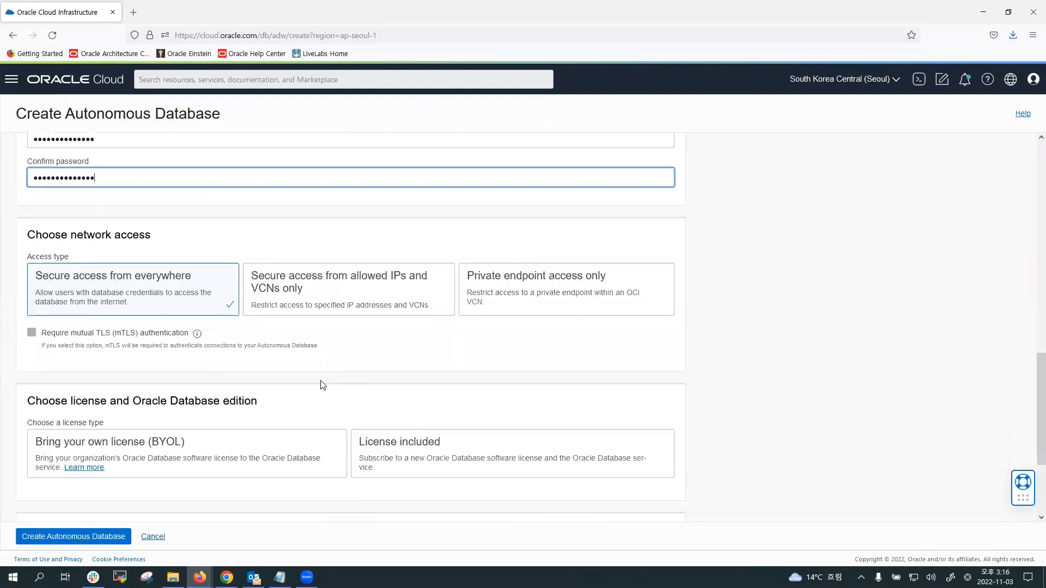
{"action": "scroll", "coordinate": [354, 371], "scroll_direction": "down", "scroll_amount": 2}
{"action": "left_click", "coordinate": [391, 350]}
{"action": "scroll", "coordinate": [184, 406], "scroll_direction": "down", "scroll_amount": 1}
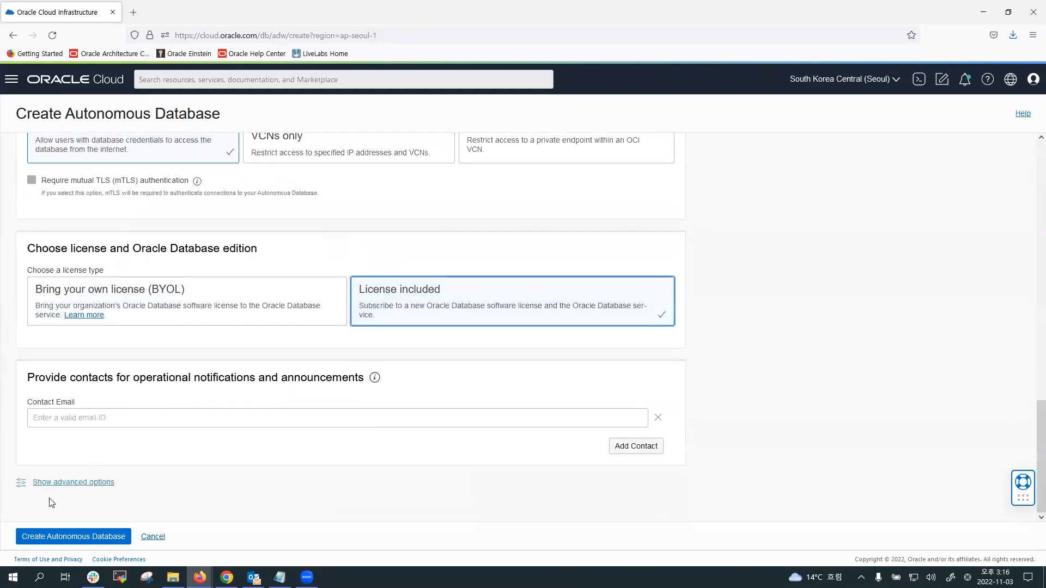
{"action": "left_click", "coordinate": [76, 538]}
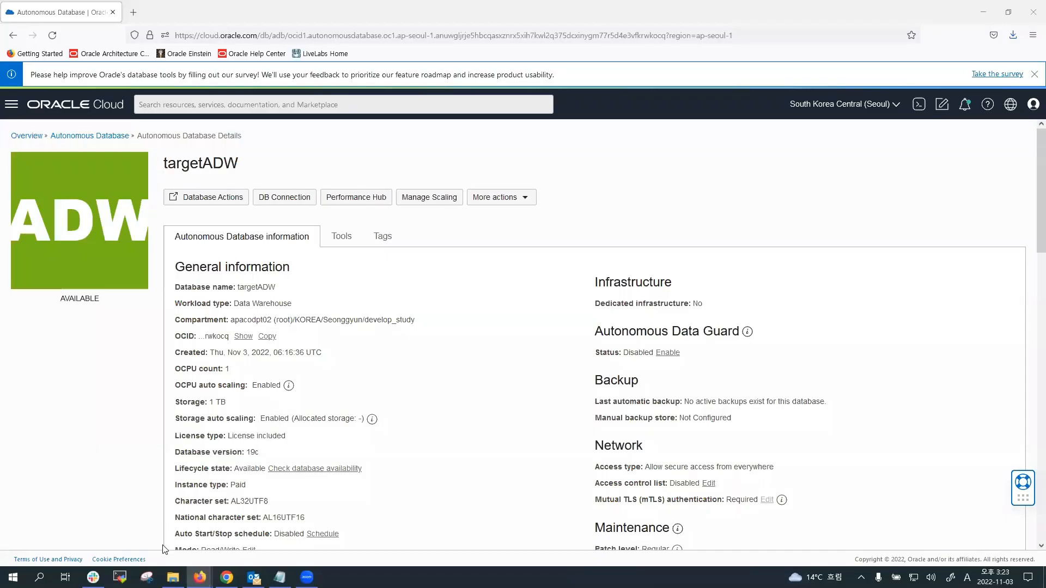
Step: Browse in File Explorer to FY23 > OCI_GG_TF > Archive to find the SQL setup scripts
{"action": "left_click", "coordinate": [172, 577]}
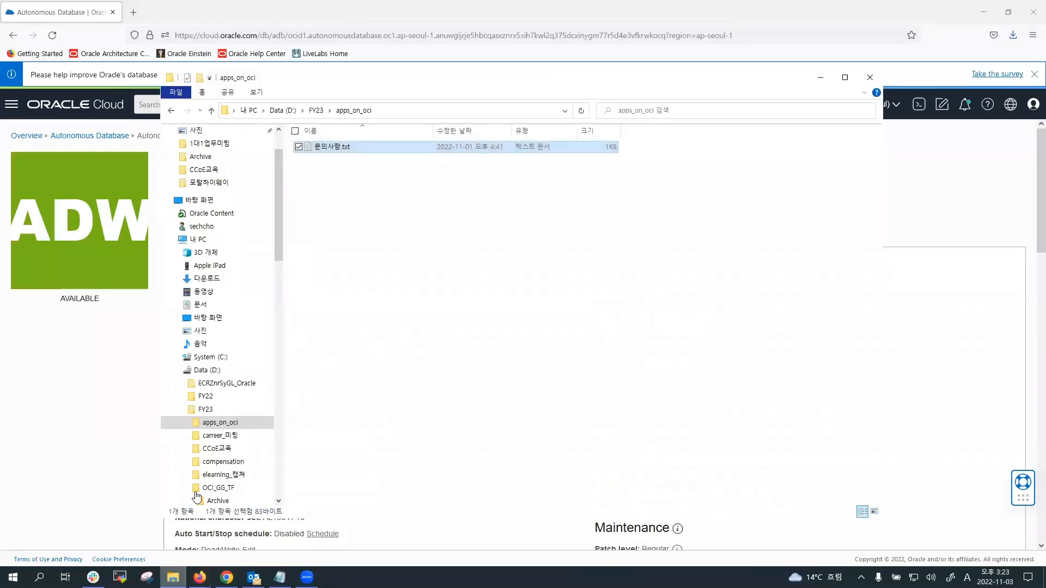
{"action": "left_click", "coordinate": [316, 110]}
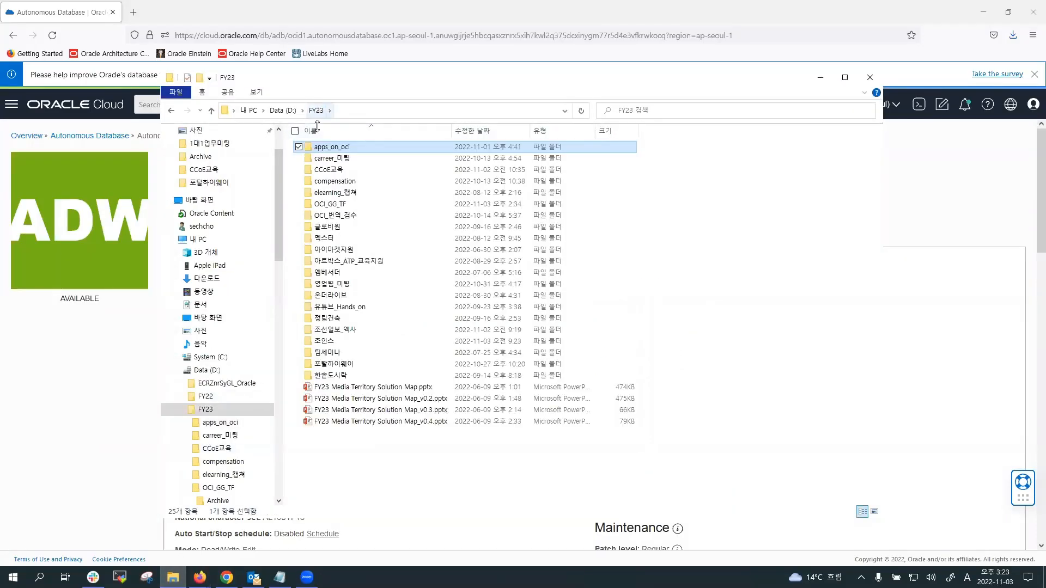
{"action": "double_click", "coordinate": [370, 205]}
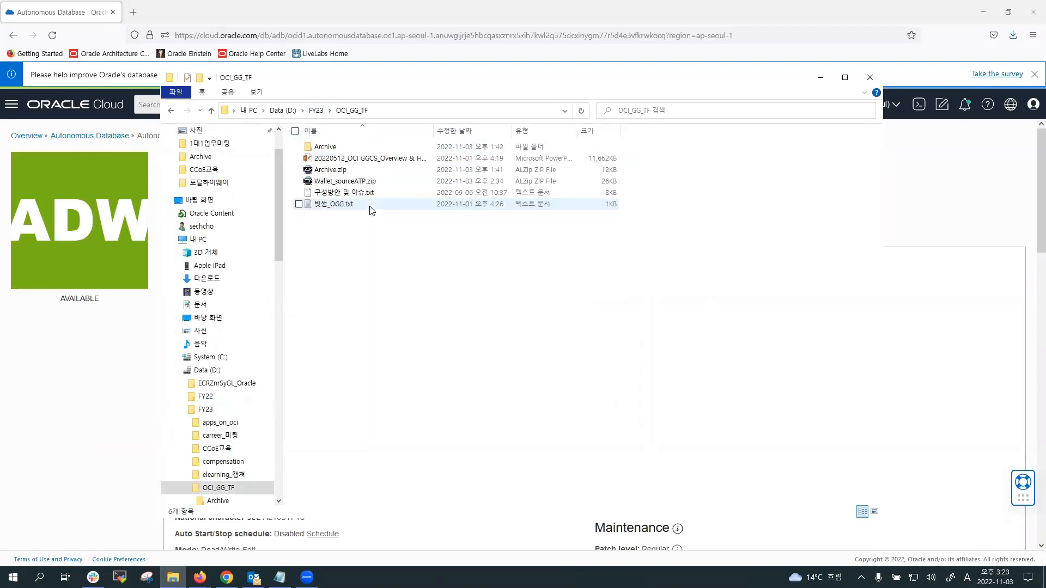
{"action": "left_click", "coordinate": [319, 171]}
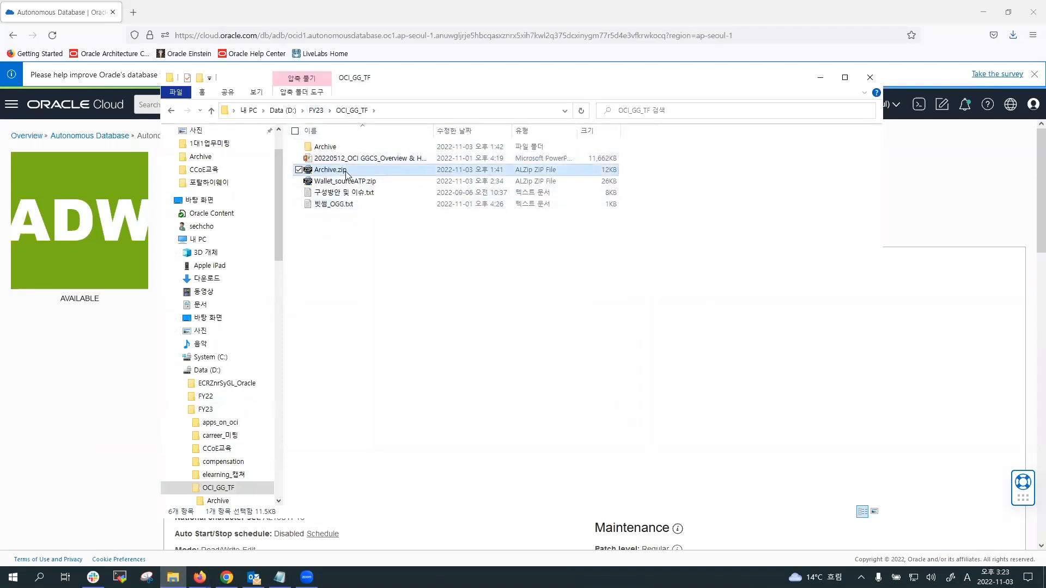
{"action": "double_click", "coordinate": [325, 147]}
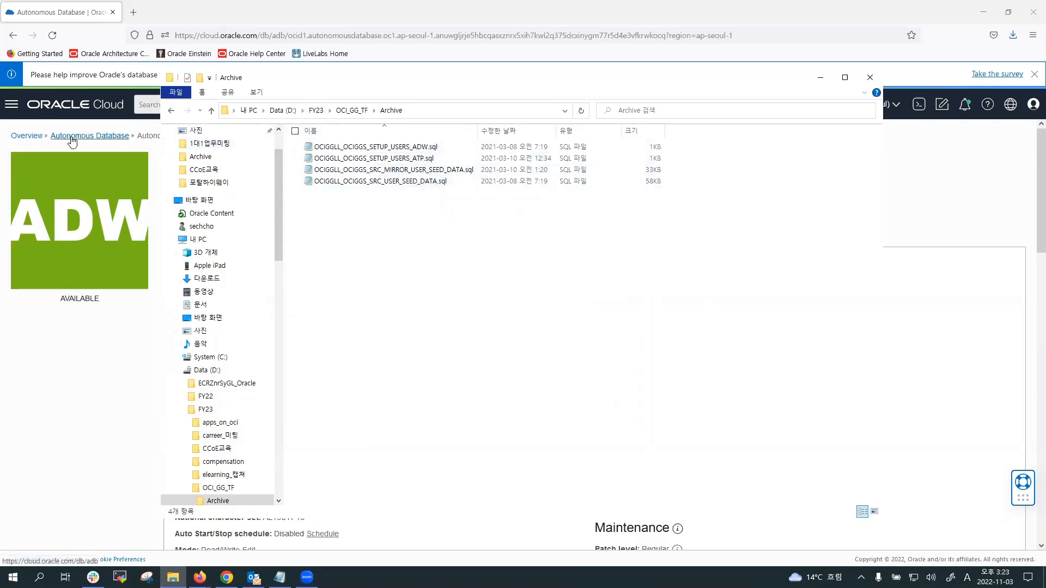
Step: Open the sourceATP database details and launch Database Actions
{"action": "left_click", "coordinate": [58, 136]}
{"action": "left_click", "coordinate": [196, 290]}
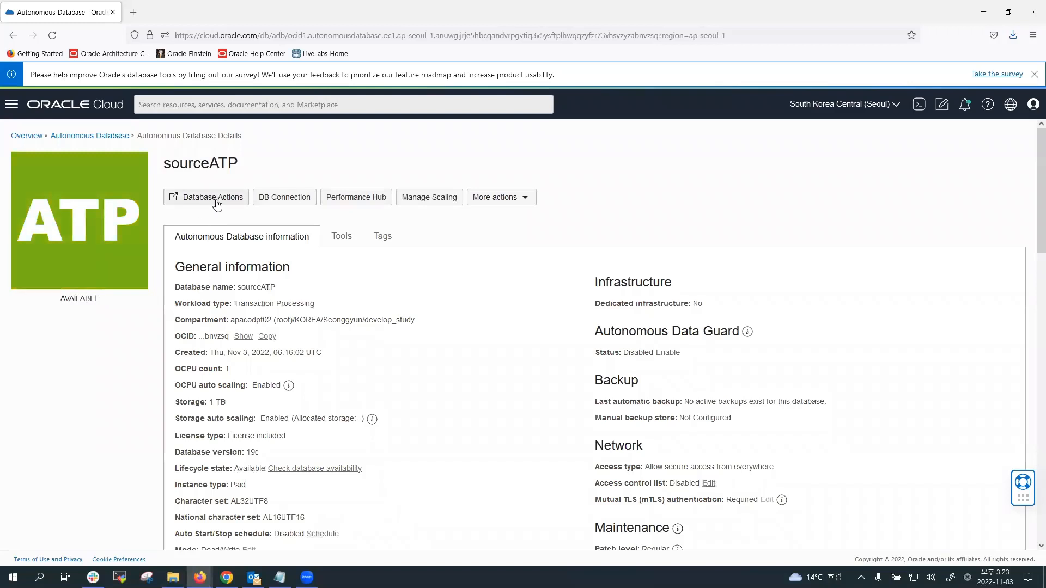
{"action": "left_click", "coordinate": [223, 197]}
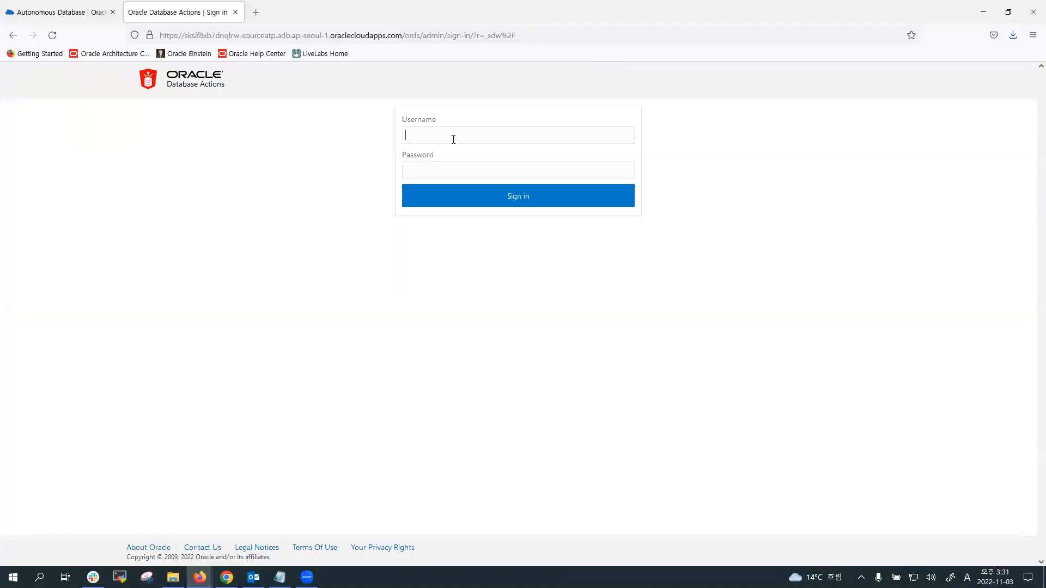
Step: Sign in to sourceATP Database Actions as admin and open the SQL worksheet
{"action": "type", "text": "admin"}
{"action": "key", "text": "Tab"}
{"action": "key", "text": "Return"}
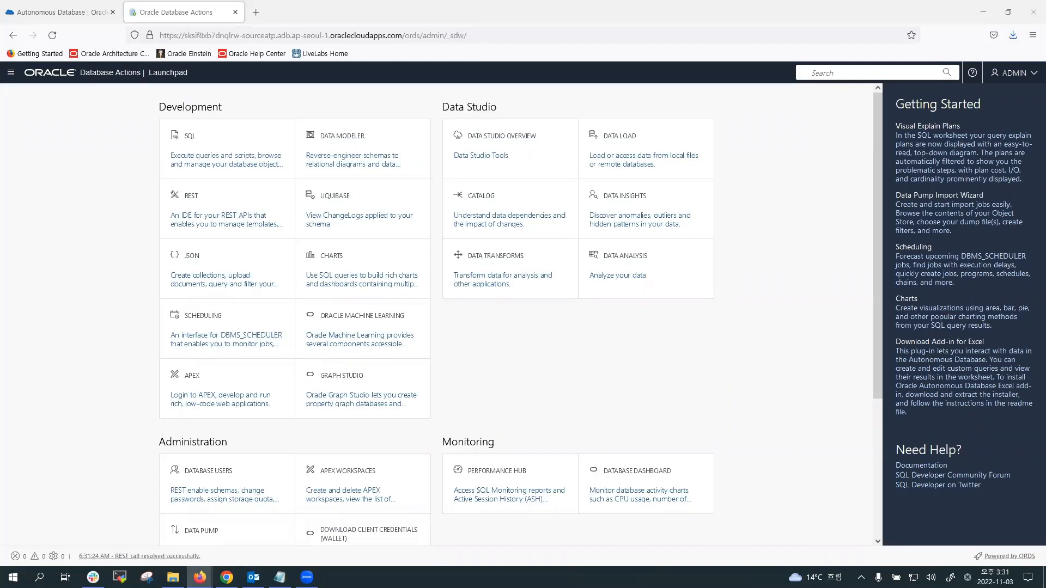
{"action": "left_click", "coordinate": [228, 161]}
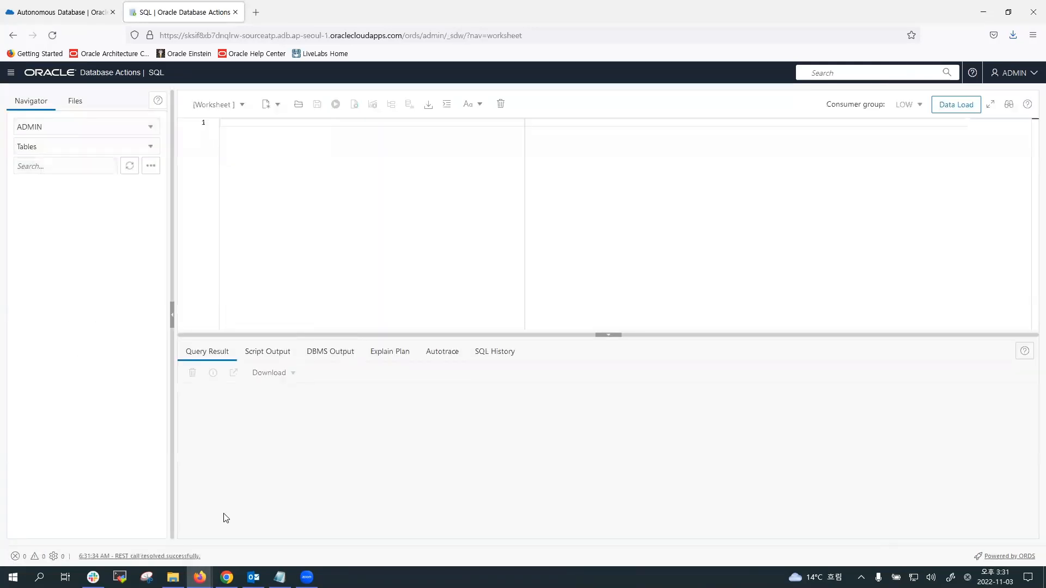
Step: Paste OCIGGLL_OCIGGS_SETUP_USERS_ATP.sql into the worksheet and run it as a script
{"action": "left_click", "coordinate": [173, 577]}
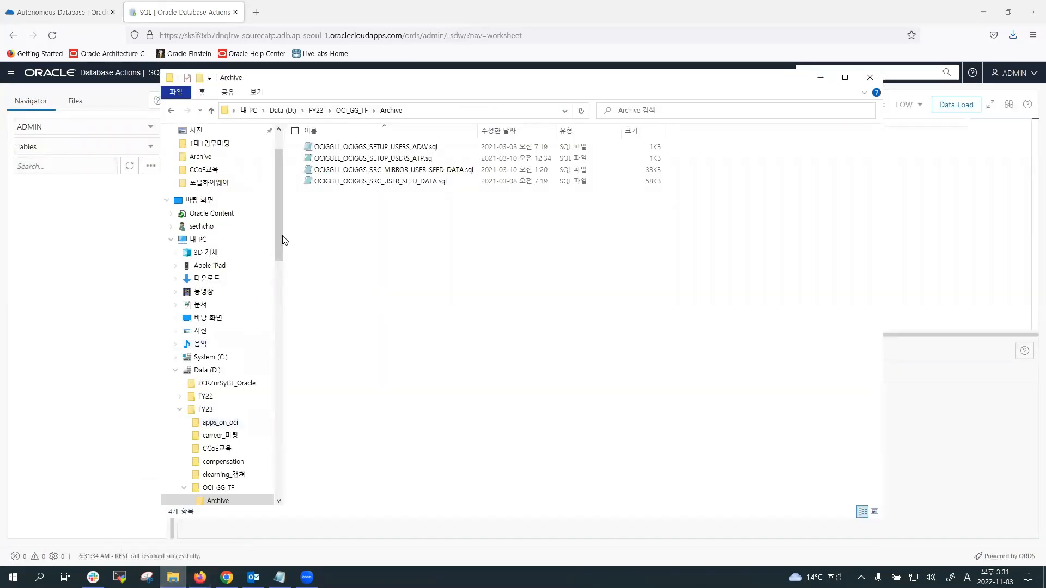
{"action": "left_click", "coordinate": [405, 159]}
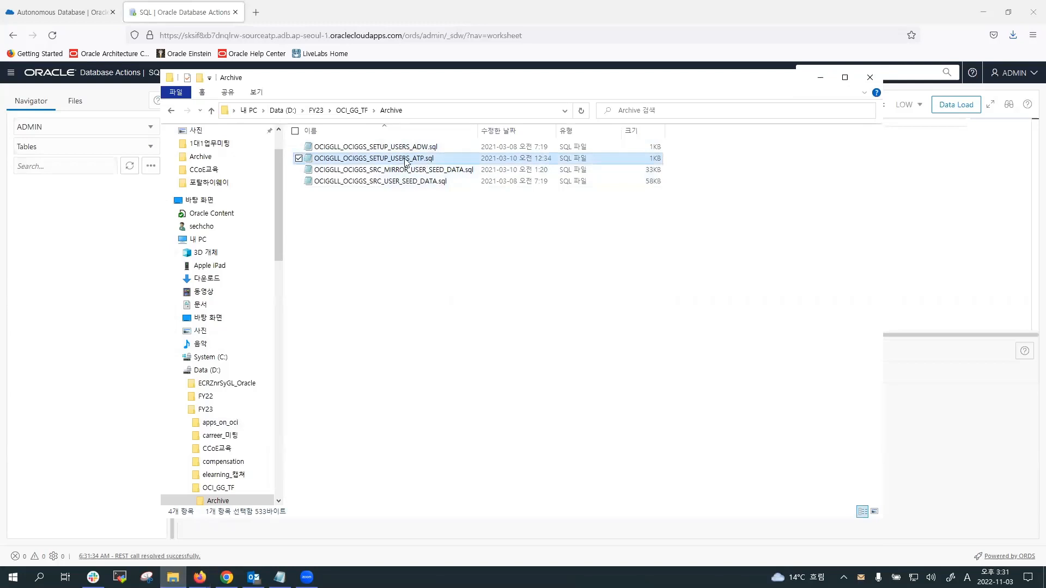
{"action": "double_click", "coordinate": [405, 159]}
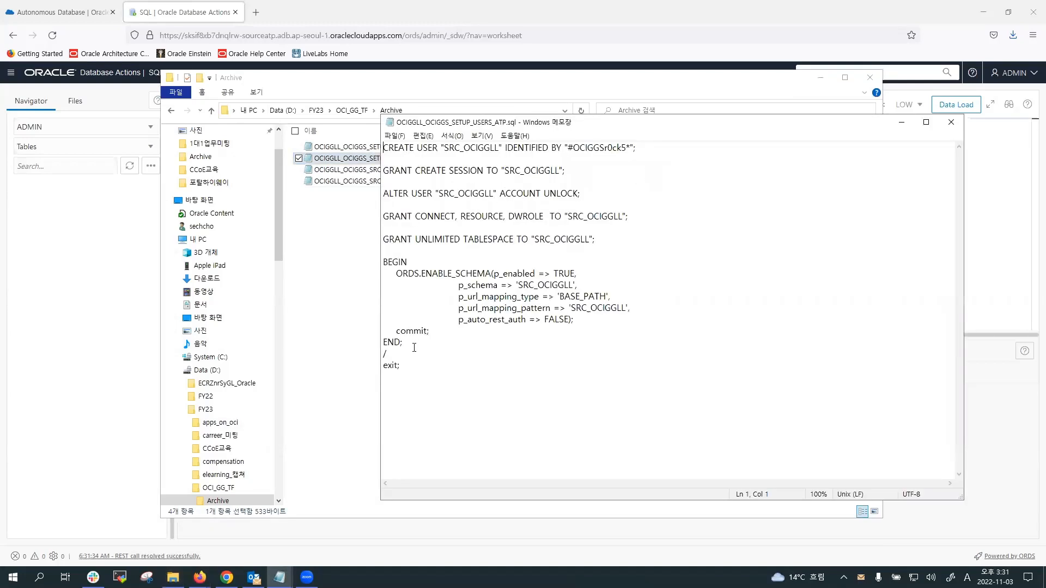
{"action": "left_click_drag", "start_coordinate": [412, 355], "coordinate": [314, 93]}
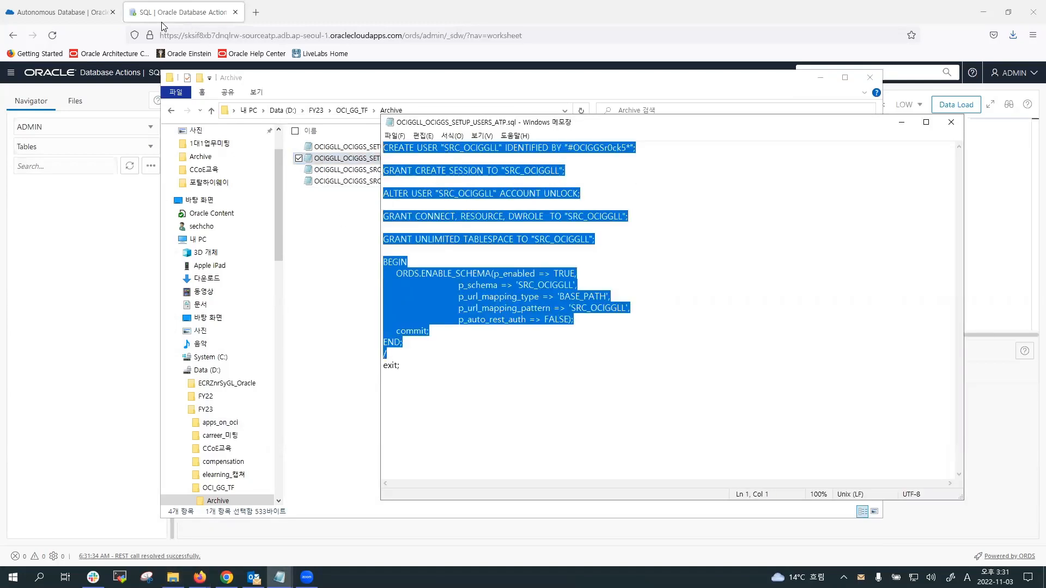
{"action": "left_click", "coordinate": [184, 18]}
{"action": "type", "text": "CREATE USER \"SRC_OCIGGLL\" IDENTIFIED BY \"#OCIGGSr0ck5\";  GRANT CREATE SESSION TO \"SRC_OCIGGLL\";  ALTER USER \"SRC_OCIGGLL\" ACCOUNT UNLOCK;  GRANT CONNECT, RESOURCE, DWROLE  TO \"SRC_OCIGGLL\";  GRANT UNLIMITED TABLESPACE TO \"SRC_OCIGGLL\";  BEGIN     ORDS.ENABLE_SCHEMA(p_enabled => TRUE,                        p_schema => 'SRC_OCIGGLL',                        p_url_mapping_type => 'BASE_PATH',                        p_url_mapping_pattern => 'SRC_OCIGGLL',                        p_auto_rest_auth => FALSE);     commit; END; /"}
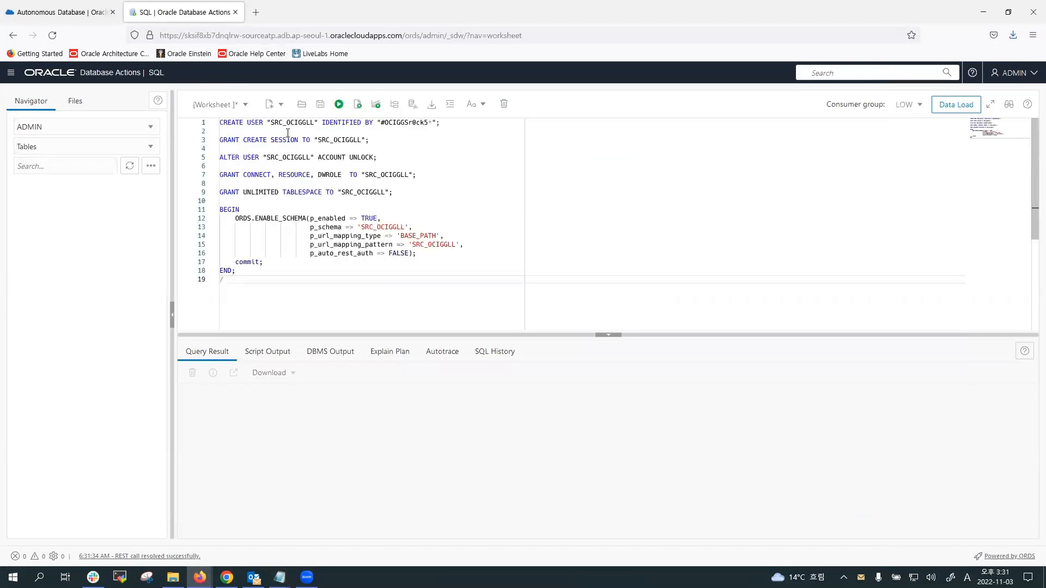
{"action": "left_click", "coordinate": [358, 106]}
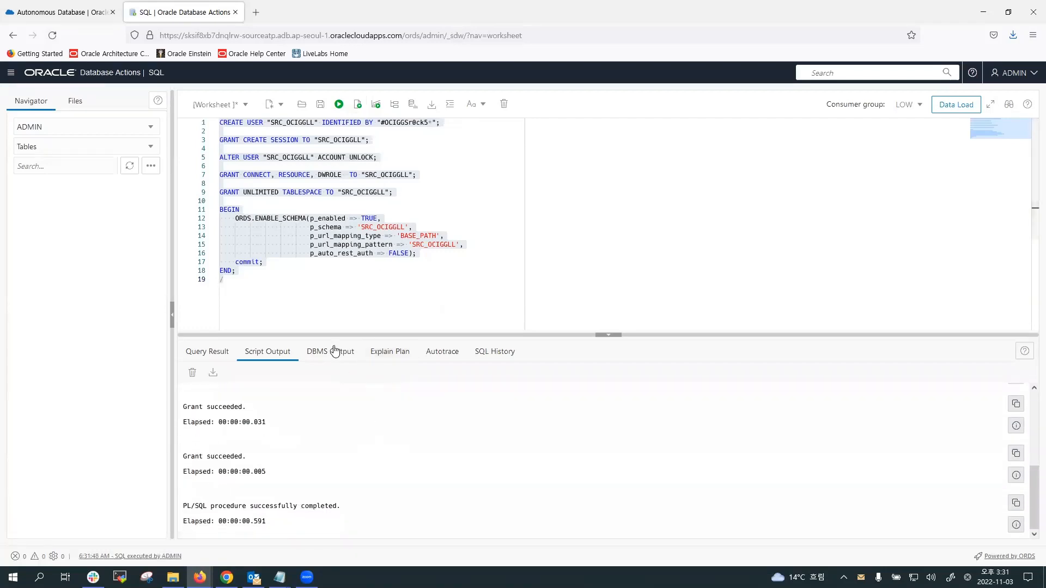
Step: Clear all the script text from the worksheet editor
{"action": "left_click", "coordinate": [454, 200]}
{"action": "key", "text": "ctrl+a"}
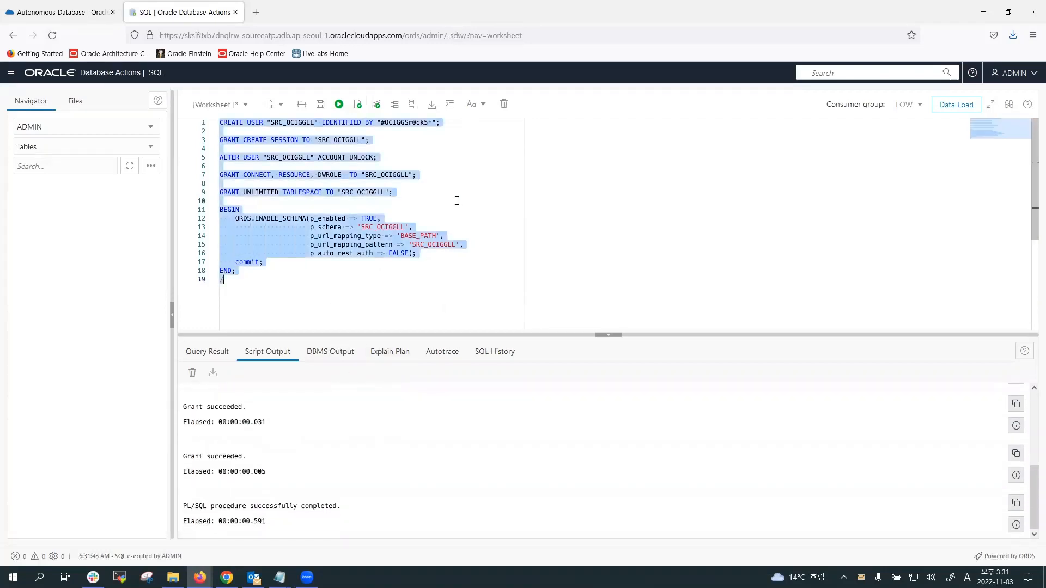
{"action": "key", "text": "Delete"}
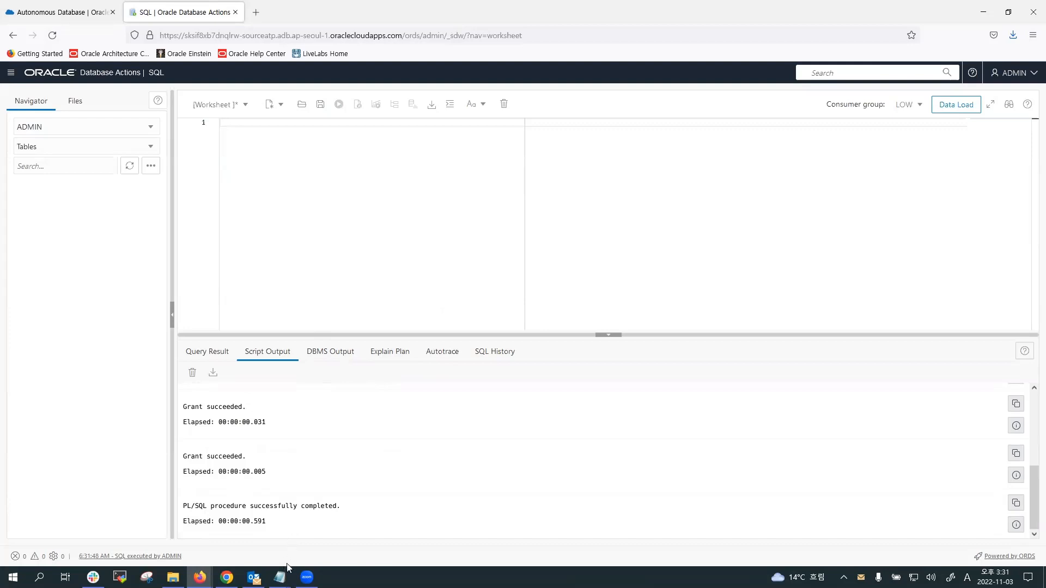
Step: Close the ATP setup script in Notepad and minimize the remaining text window
{"action": "mouse_move", "coordinate": [280, 576]}
{"action": "left_click", "coordinate": [343, 550]}
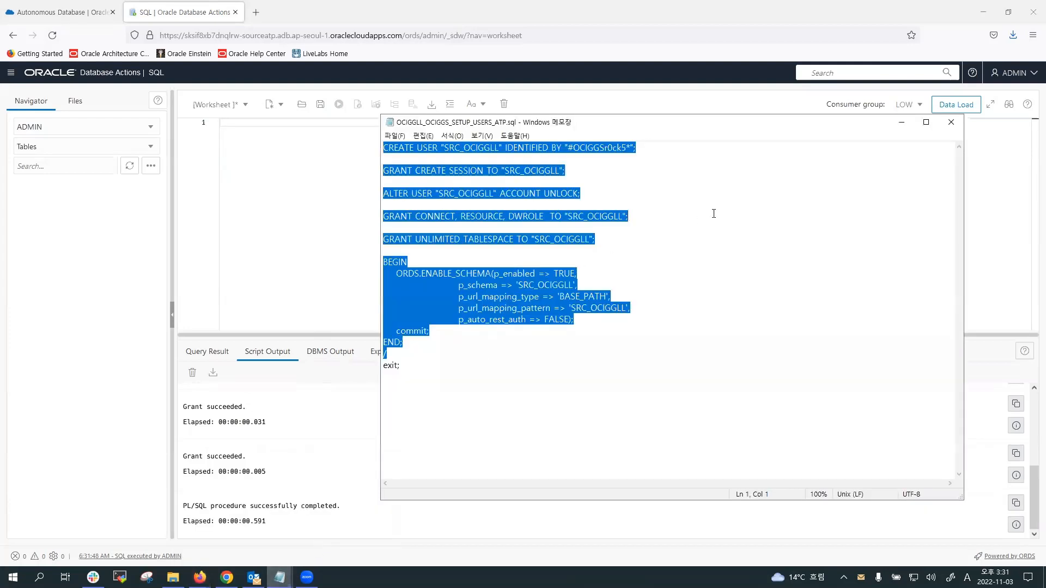
{"action": "left_click", "coordinate": [952, 122]}
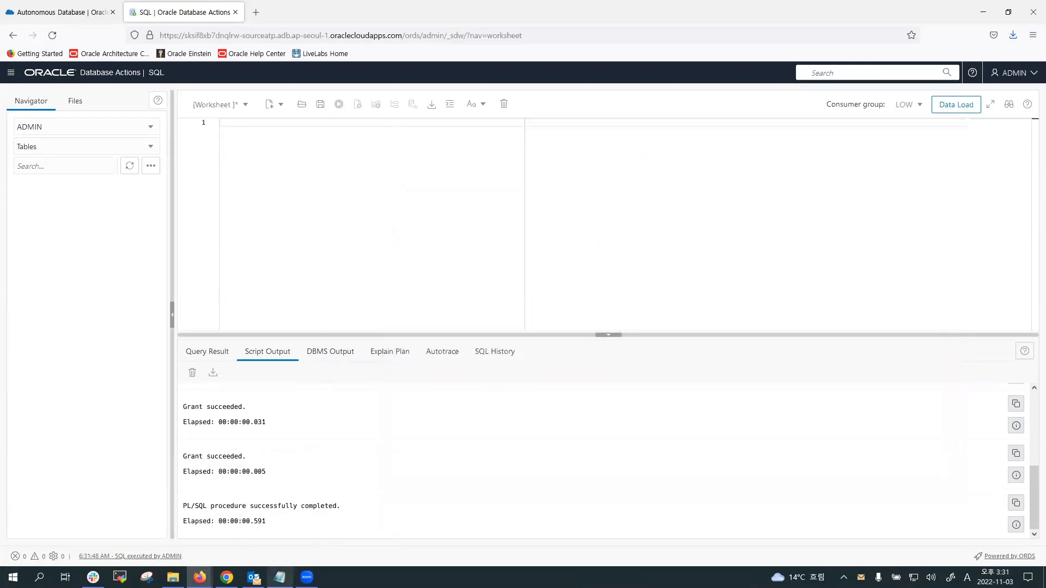
{"action": "left_click", "coordinate": [280, 577]}
{"action": "left_click", "coordinate": [908, 122]}
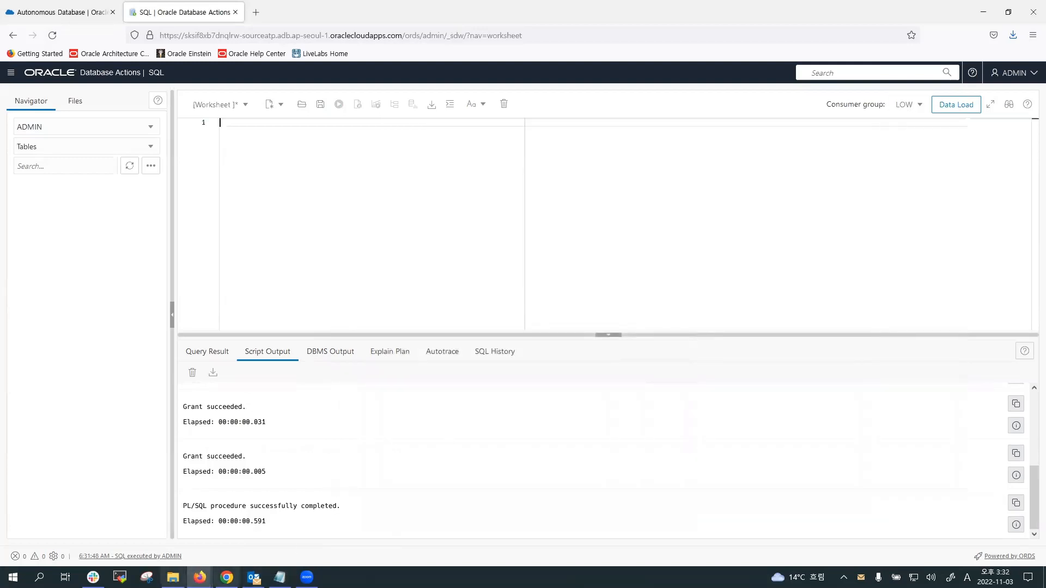
Step: Paste OCIGGLL_OCIGGS_SRC_USER_SEED_DATA.sql into the worksheet and run it as a script
{"action": "left_click", "coordinate": [173, 577]}
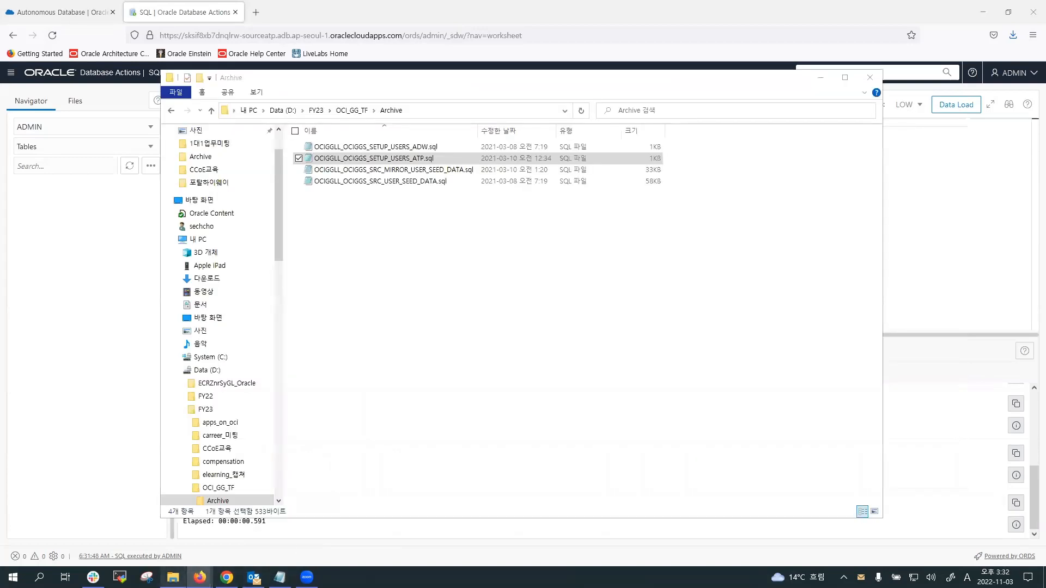
{"action": "left_click", "coordinate": [414, 184]}
{"action": "double_click", "coordinate": [410, 183]}
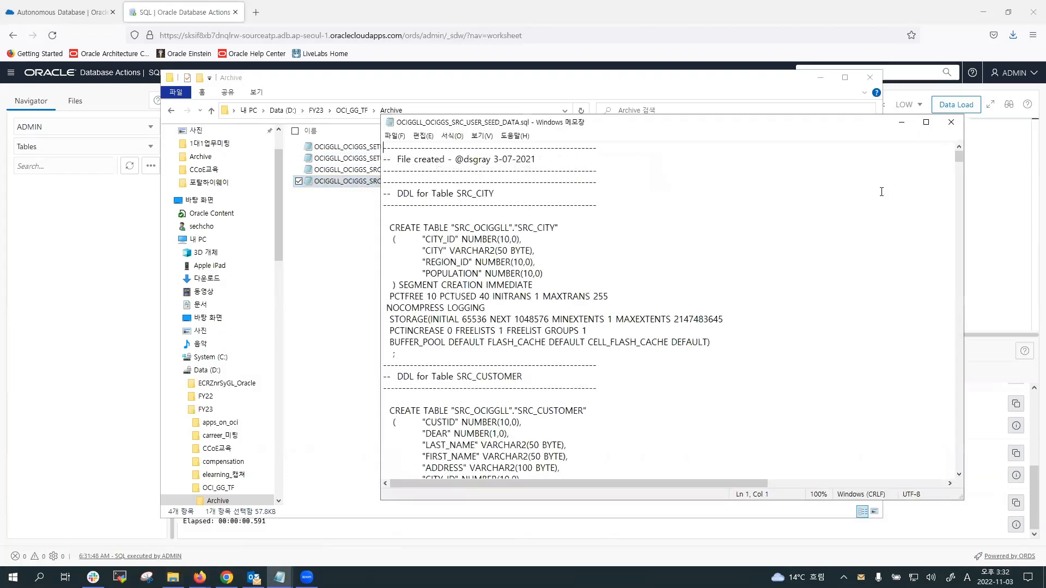
{"action": "left_click_drag", "start_coordinate": [958, 158], "coordinate": [958, 444]}
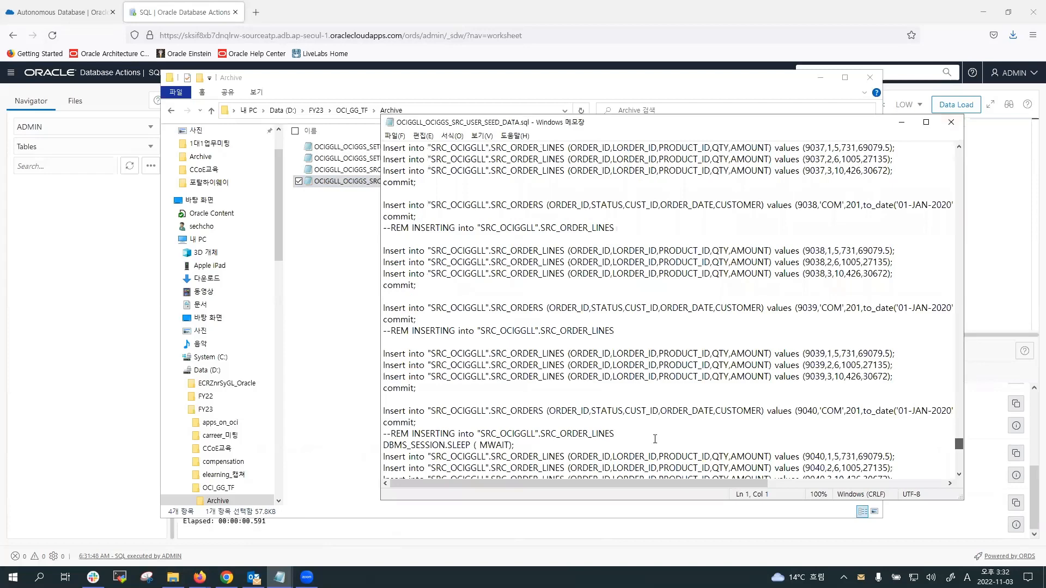
{"action": "scroll", "coordinate": [740, 451], "scroll_direction": "down", "scroll_amount": 15}
{"action": "left_click", "coordinate": [401, 449], "text": "shift"}
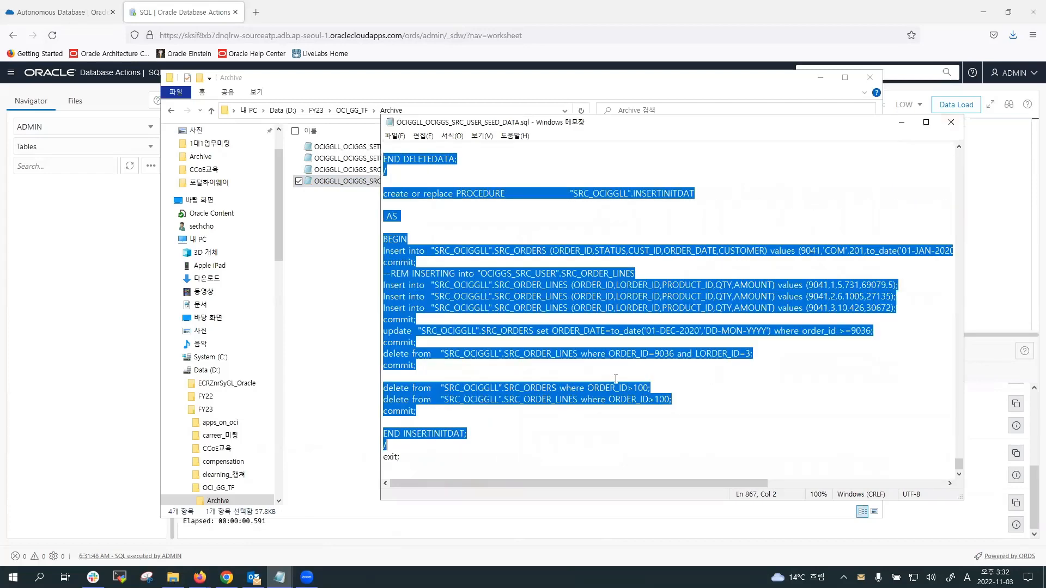
{"action": "left_click", "coordinate": [169, 8]}
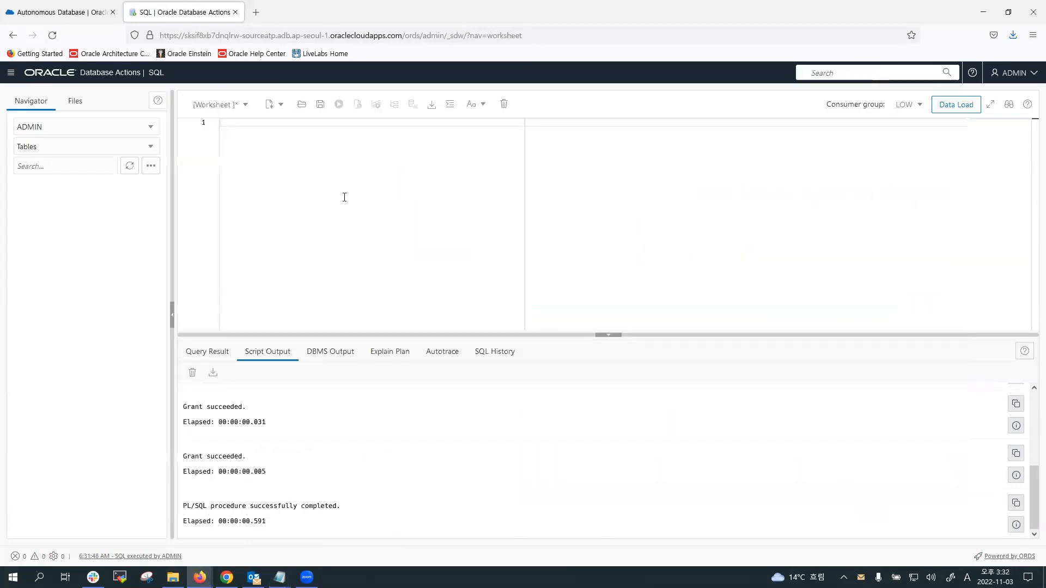
{"action": "key", "text": "ctrl+v"}
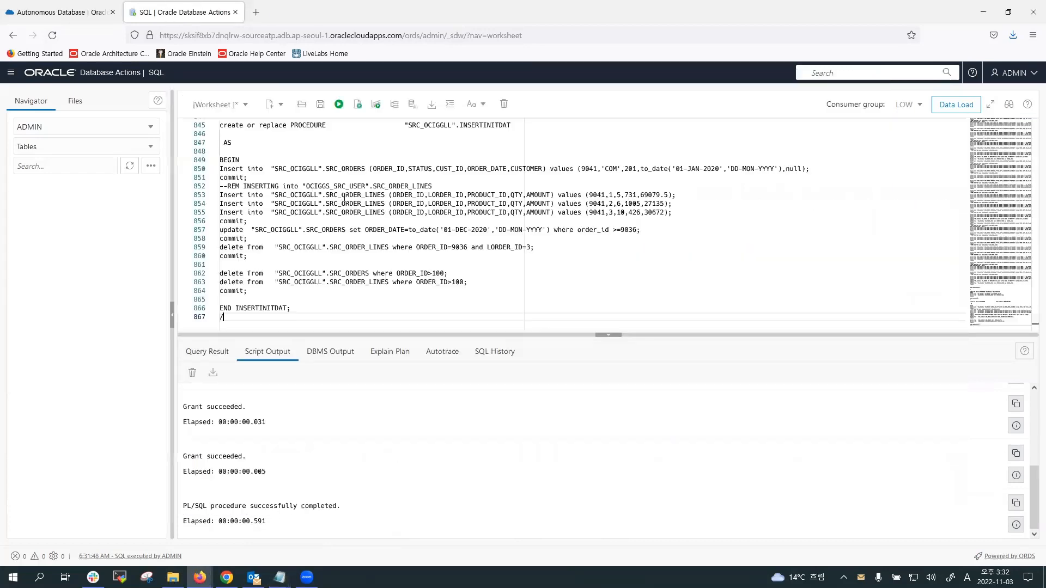
{"action": "left_click", "coordinate": [359, 105]}
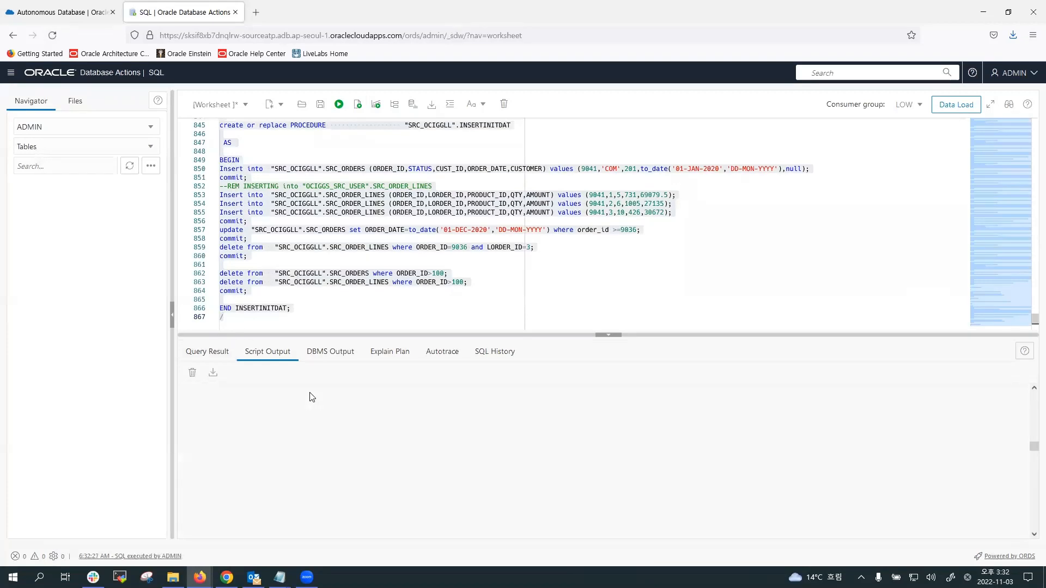
Step: Review the compiled procedures in the output, then clear the worksheet editor
{"action": "scroll", "coordinate": [351, 477], "scroll_direction": "down", "scroll_amount": 5}
{"action": "scroll", "coordinate": [352, 476], "scroll_direction": "up", "scroll_amount": 5}
{"action": "scroll", "coordinate": [351, 477], "scroll_direction": "down", "scroll_amount": 10}
{"action": "scroll", "coordinate": [604, 461], "scroll_direction": "down", "scroll_amount": 10}
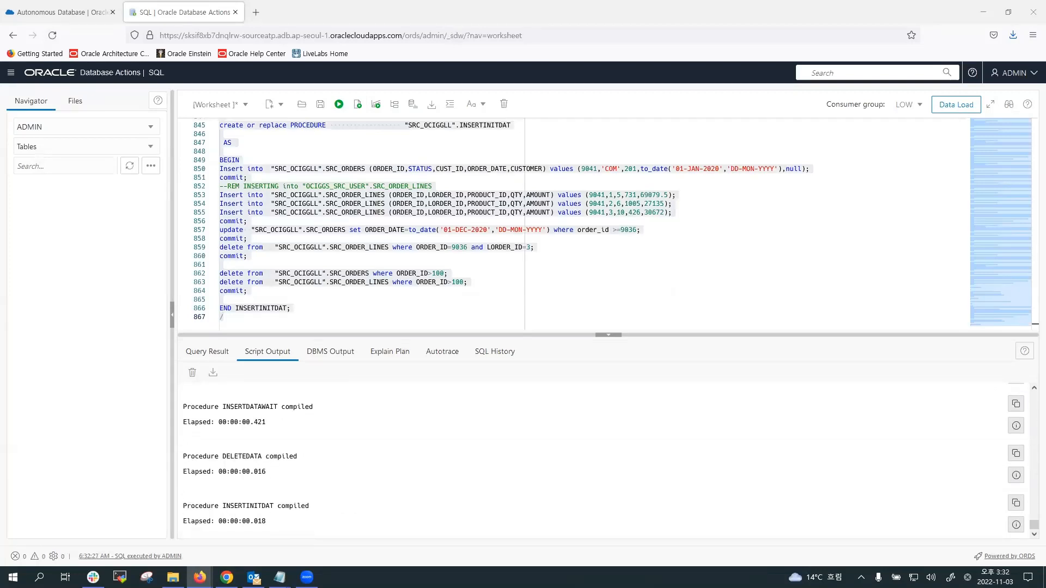
{"action": "left_click", "coordinate": [640, 283]}
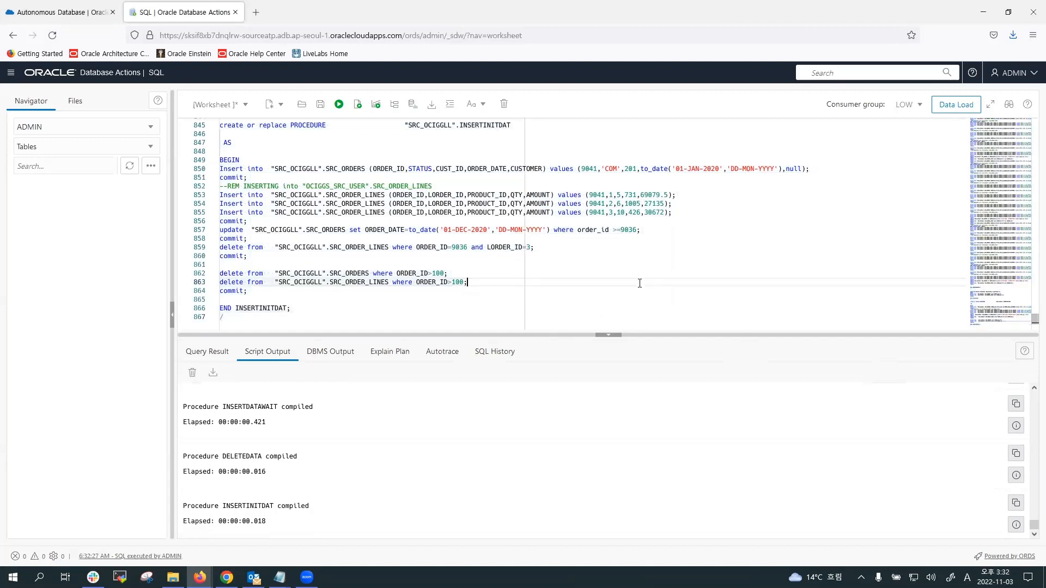
{"action": "key", "text": "ctrl+a"}
{"action": "key", "text": "Delete"}
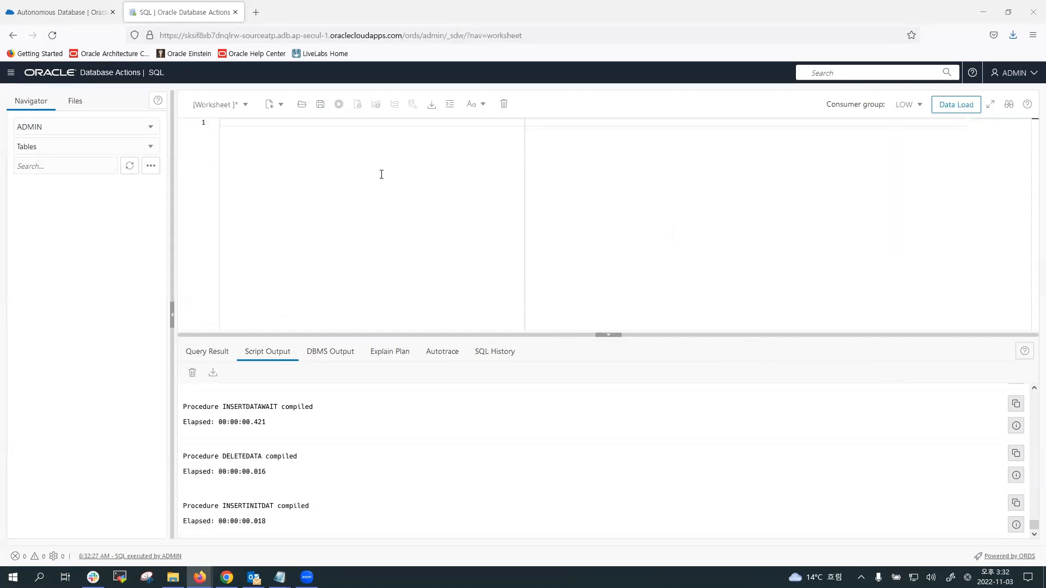
Step: Run ALTER PLUGGABLE DATABASE ADD SUPPLEMENTAL LOG DATA, then close the worksheet tab
{"action": "type", "text": "ALTER PLUGGABLE DATABASE ADD SUPPLEMENTAL LOG DATA;"}
{"action": "key", "text": "ctrl+Return"}
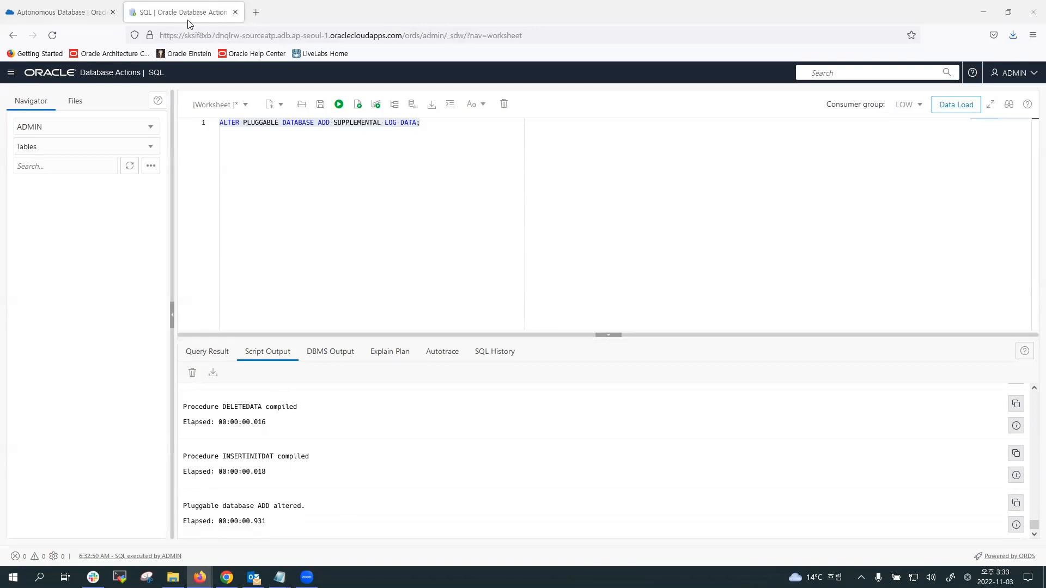
{"action": "left_click", "coordinate": [236, 12]}
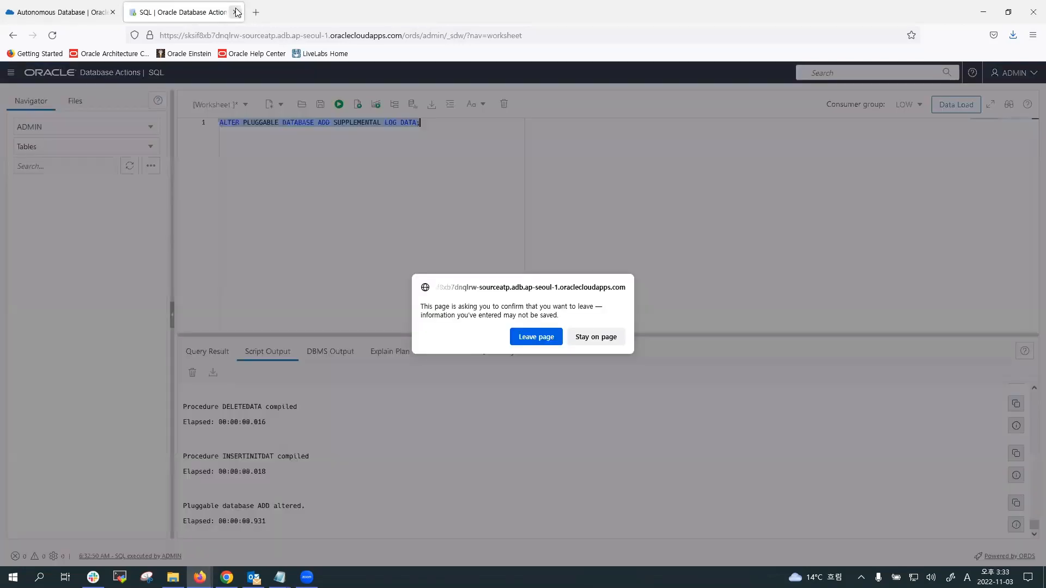
Step: Leave the page and reopen the sourceATP SQL worksheet from Database Actions
{"action": "left_click", "coordinate": [536, 336]}
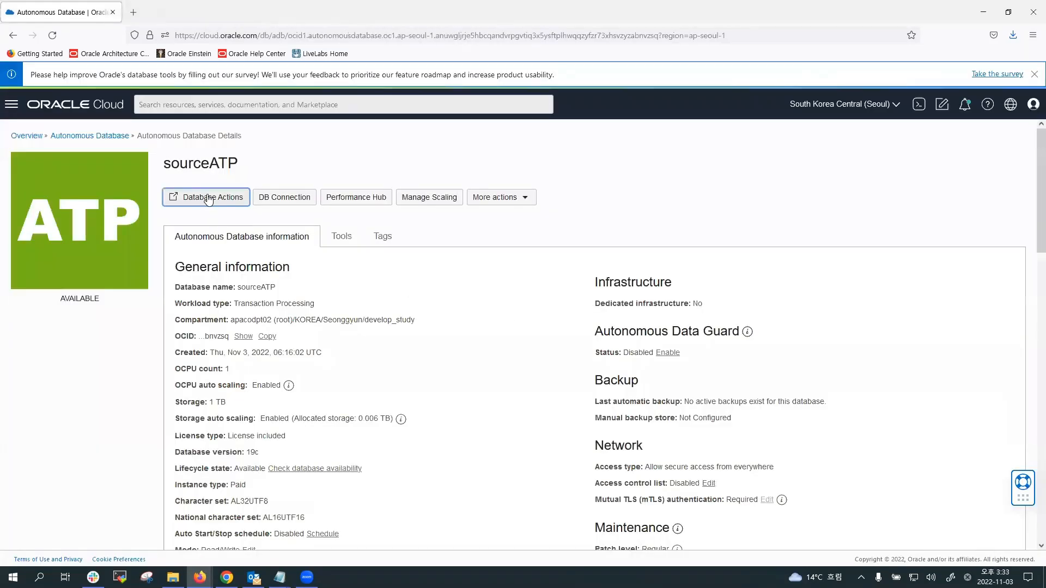
{"action": "left_click", "coordinate": [207, 199]}
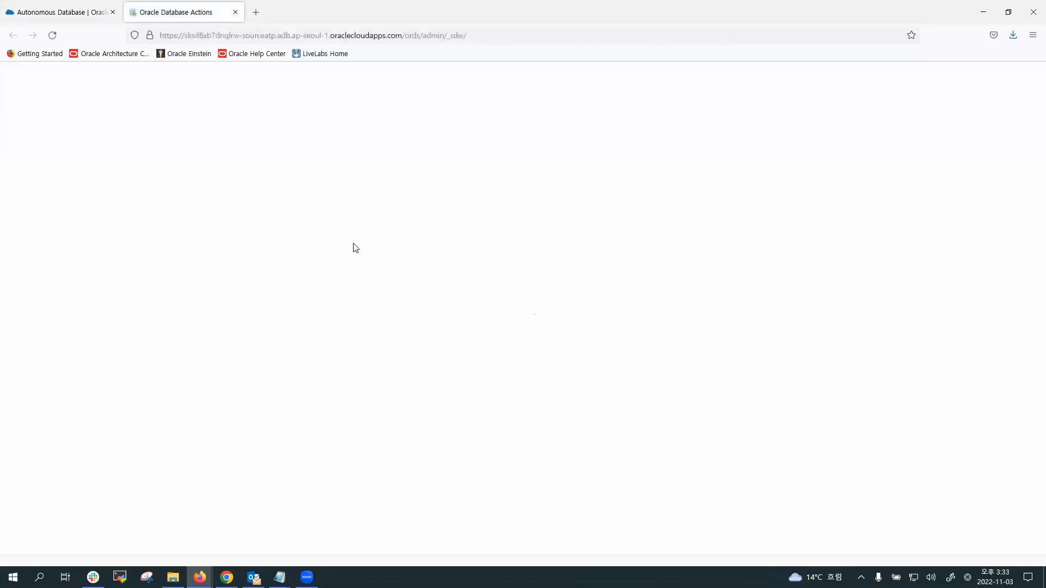
{"action": "left_click", "coordinate": [217, 166]}
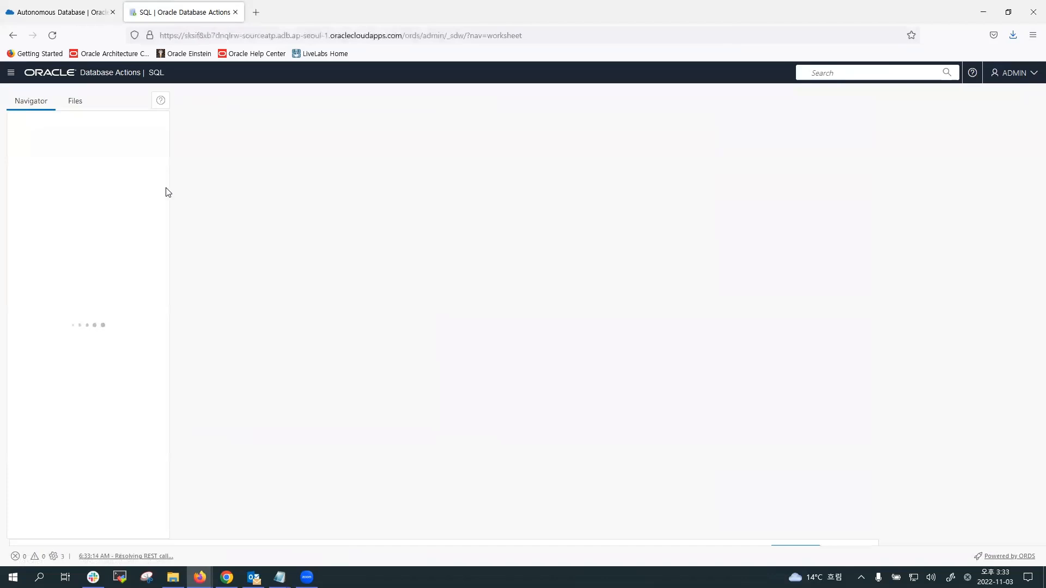
Step: Choose SRC_OCIGGLL in the Navigator to see its six SRC_ tables, then close the worksheet
{"action": "left_click", "coordinate": [151, 127]}
{"action": "left_click_drag", "start_coordinate": [153, 155], "coordinate": [158, 227]}
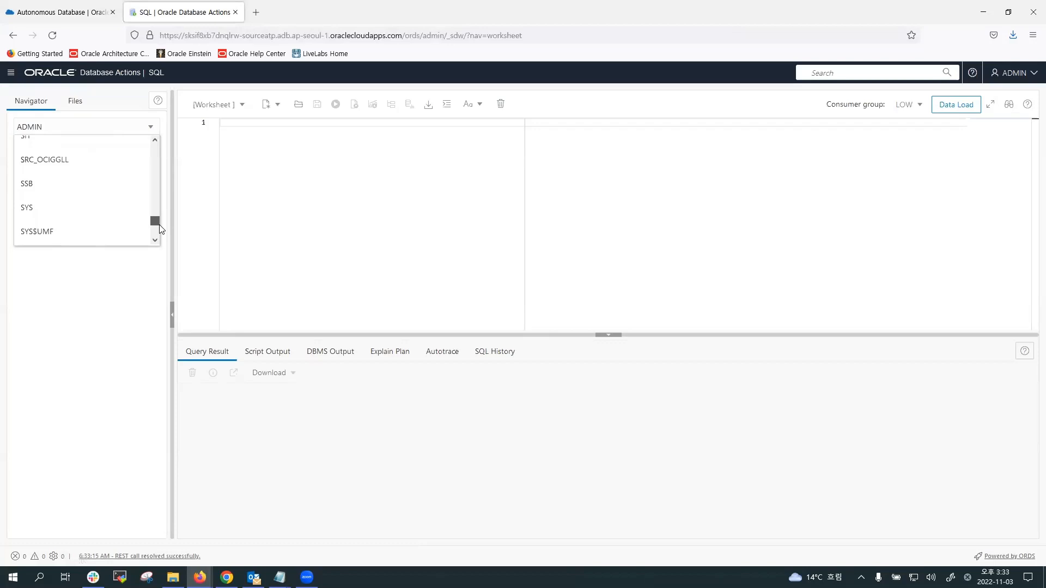
{"action": "left_click", "coordinate": [85, 169]}
{"action": "left_click", "coordinate": [67, 260]}
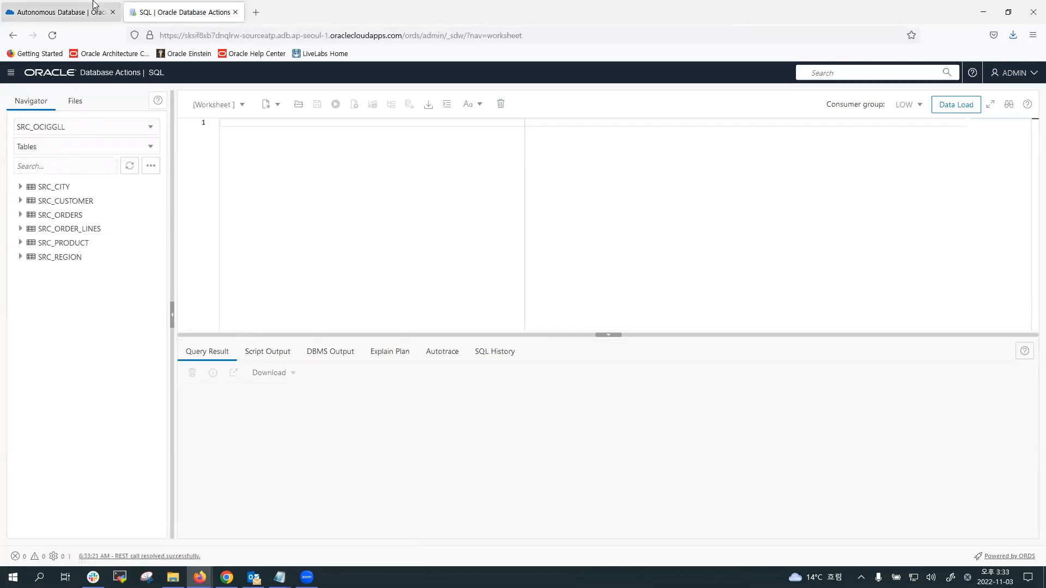
{"action": "left_click", "coordinate": [235, 12]}
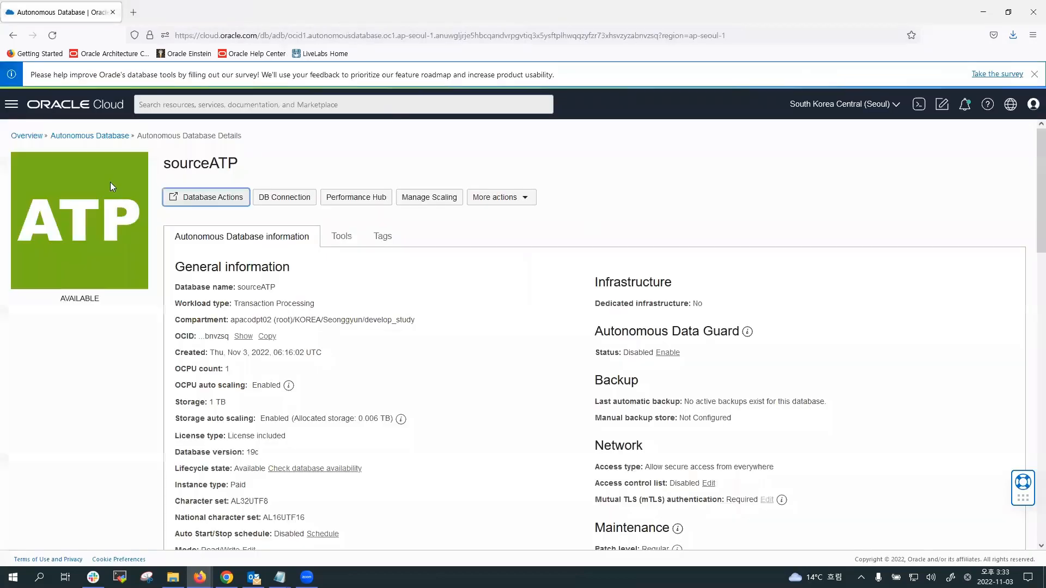
Step: Open the targetADW database details and launch Database Actions
{"action": "left_click", "coordinate": [100, 136]}
{"action": "left_click", "coordinate": [187, 267]}
{"action": "left_click", "coordinate": [221, 200]}
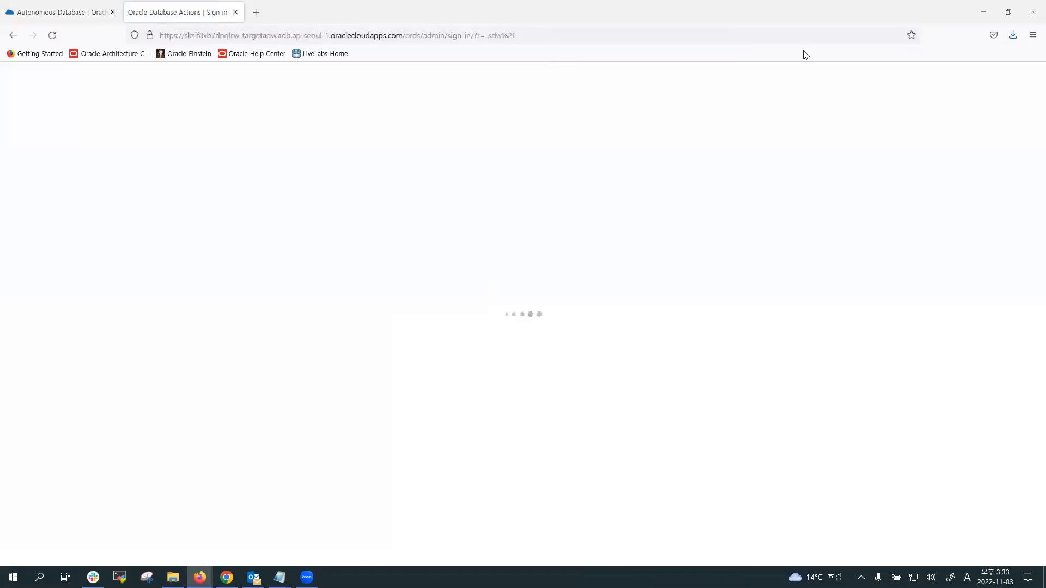
Step: Sign in as admin and open an empty SQL worksheet
{"action": "left_click", "coordinate": [451, 135]}
{"action": "type", "text": "admin"}
{"action": "key", "text": "Tab"}
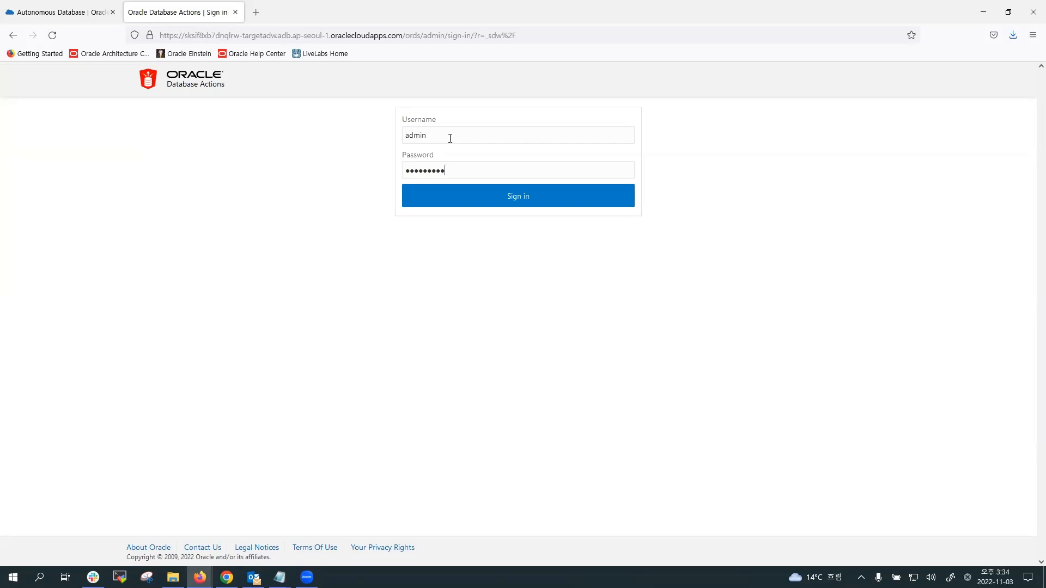
{"action": "key", "text": "Return"}
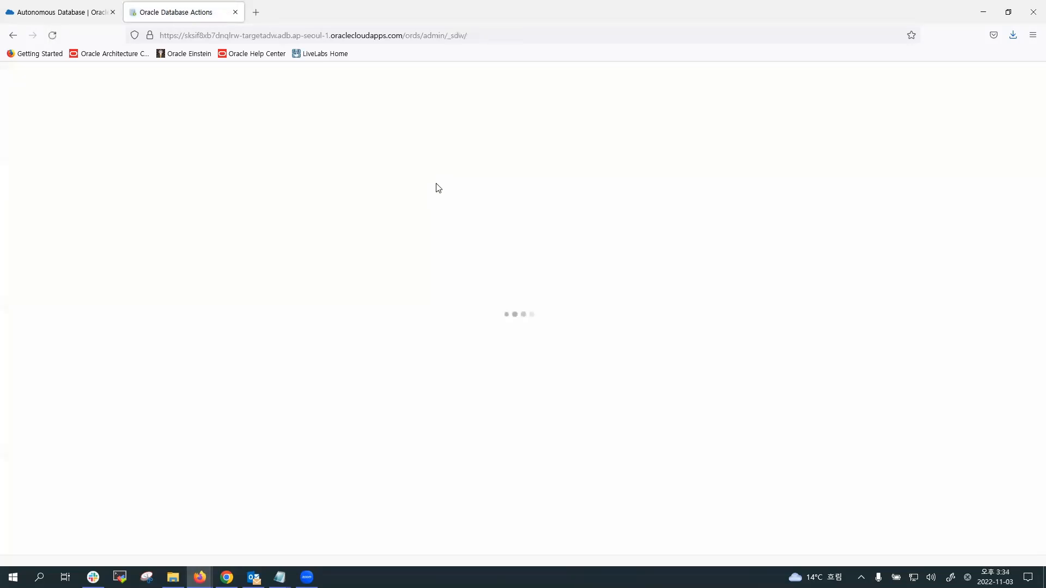
{"action": "left_click", "coordinate": [205, 141]}
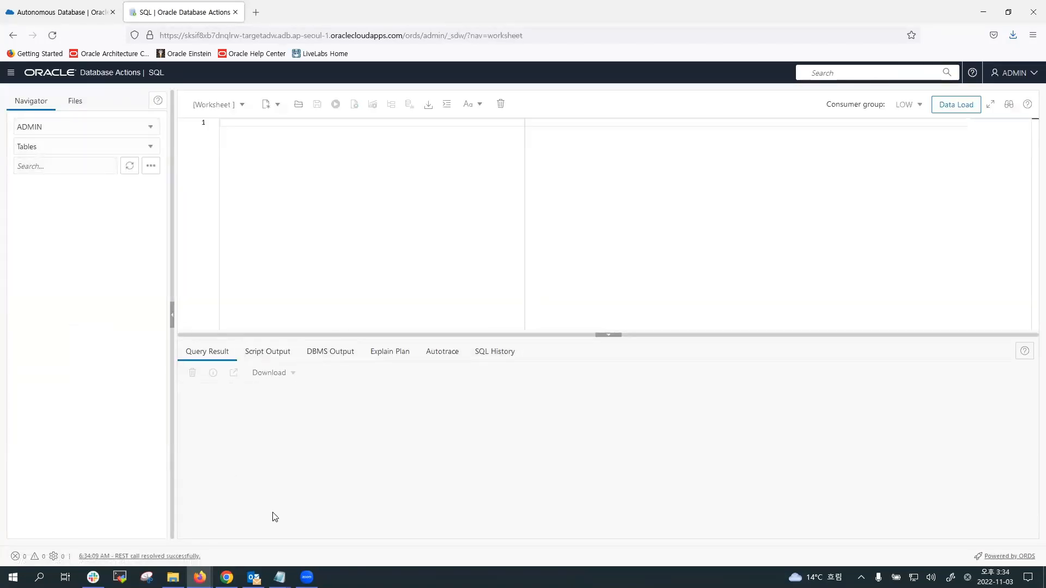
Step: Copy OCIGGLL_OCIGGS_SETUP_USERS_ADW.sql from Notepad into the SQL worksheet
{"action": "mouse_move", "coordinate": [279, 577]}
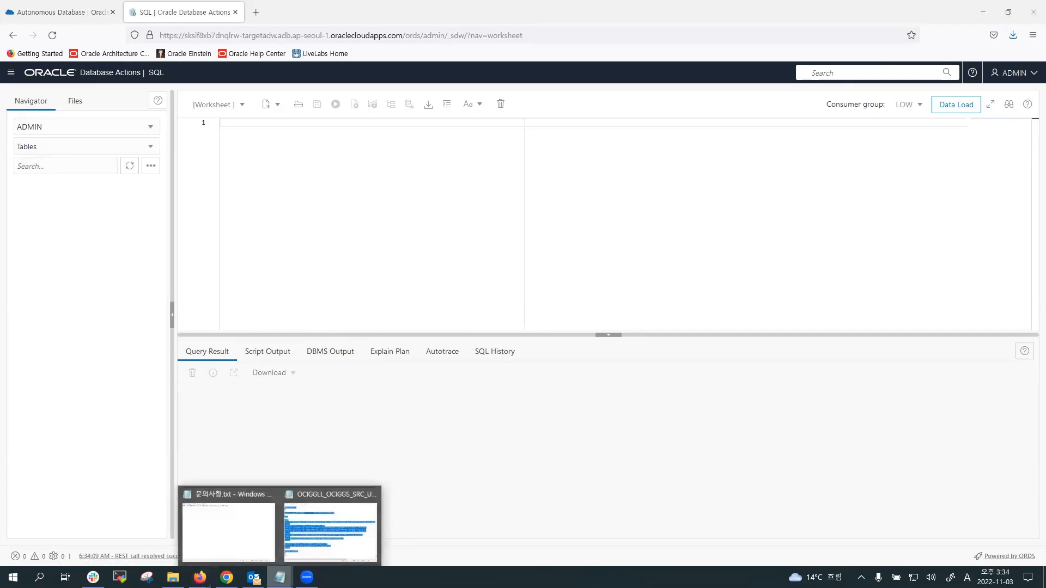
{"action": "left_click", "coordinate": [340, 539]}
{"action": "left_click", "coordinate": [951, 122]}
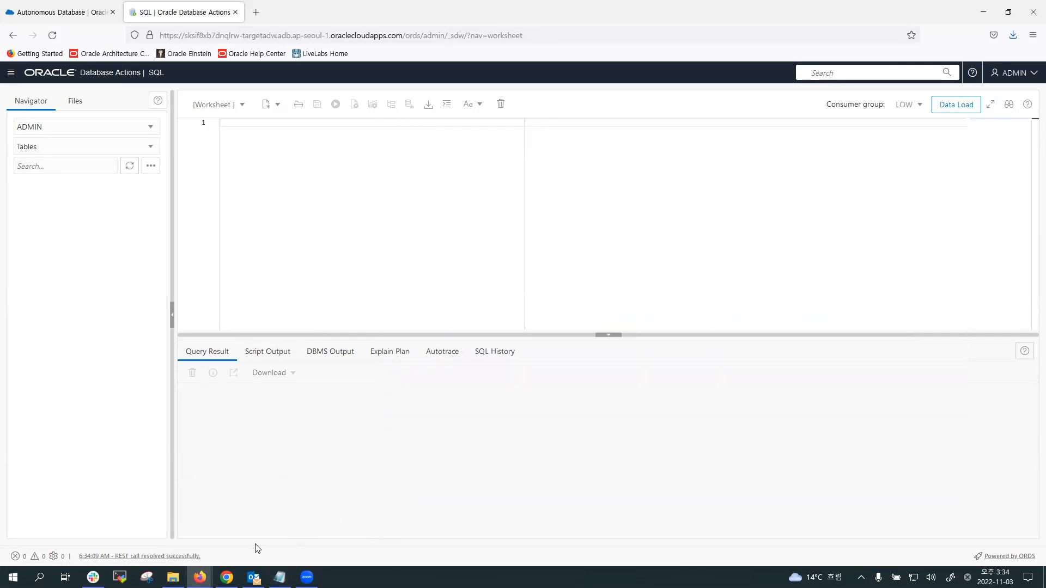
{"action": "left_click", "coordinate": [173, 577]}
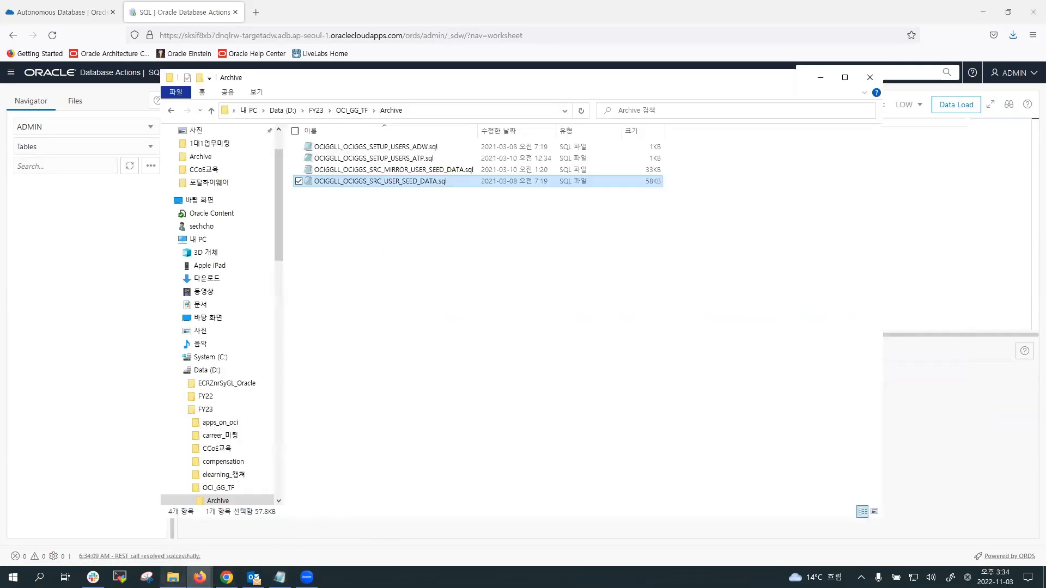
{"action": "double_click", "coordinate": [426, 147]}
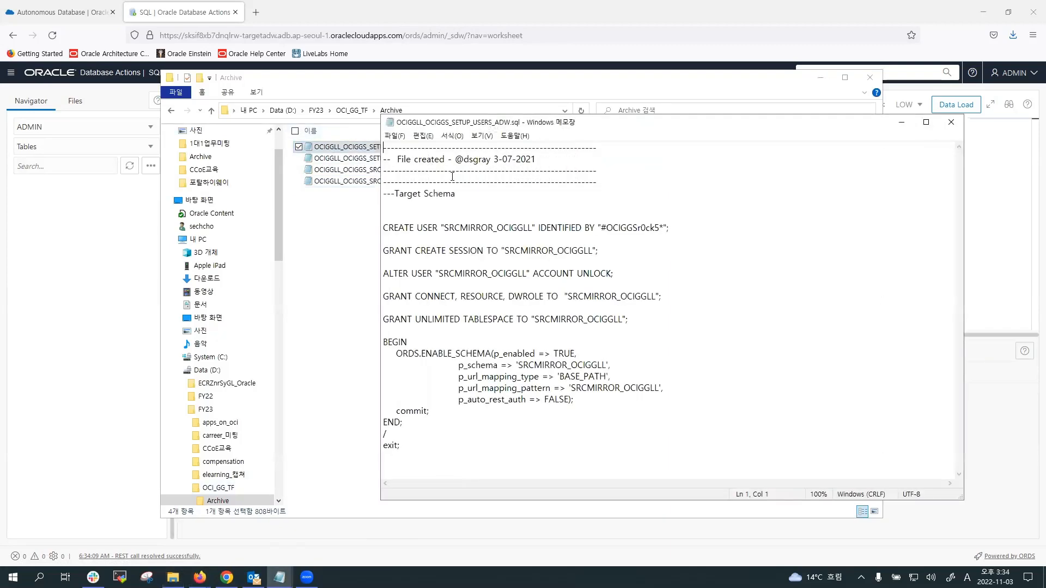
{"action": "left_click", "coordinate": [397, 434], "text": "shift"}
{"action": "key", "text": "ctrl+c"}
{"action": "left_click", "coordinate": [156, 5]}
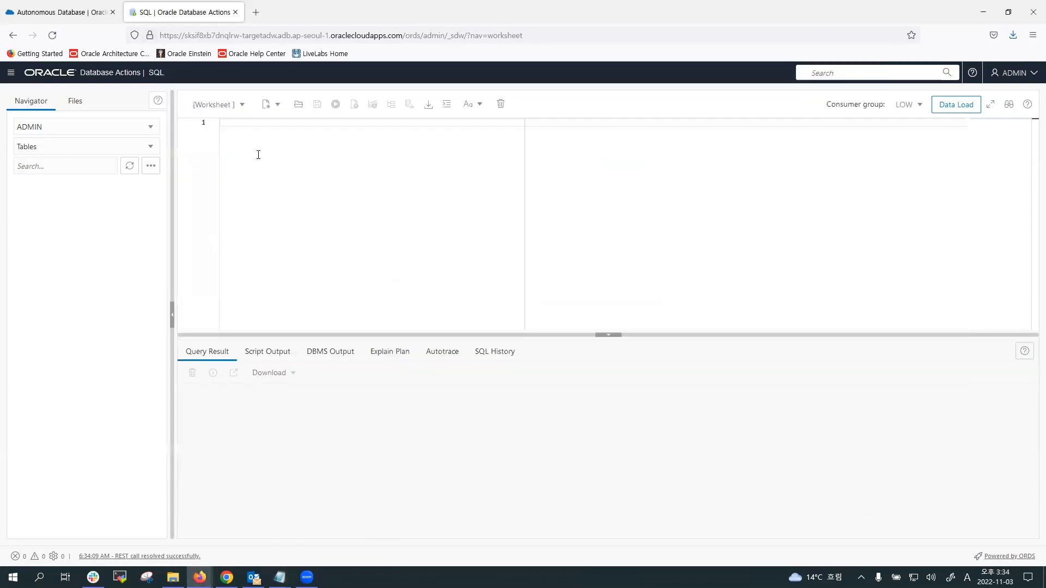
{"action": "key", "text": "ctrl+v"}
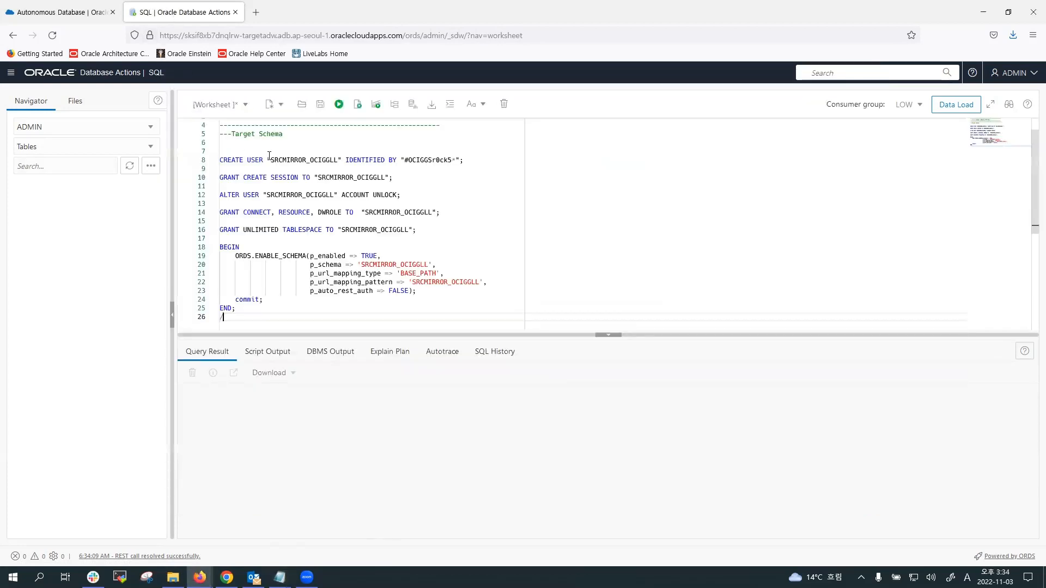
Step: Run the ADW setup script to create SRCMIRROR_OCIGGLL, then clear the worksheet
{"action": "left_click", "coordinate": [357, 104]}
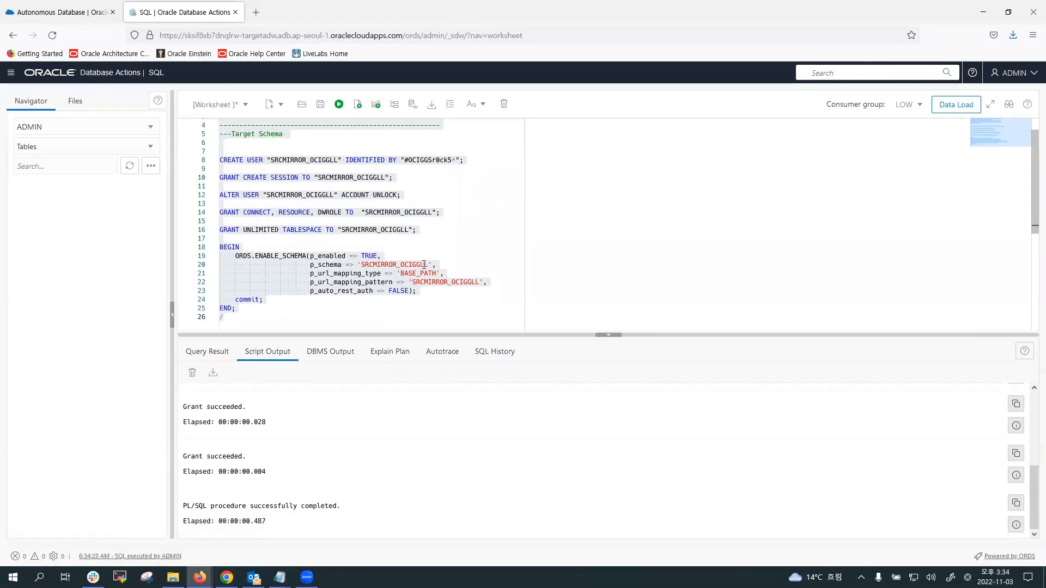
{"action": "left_click", "coordinate": [472, 235]}
{"action": "key", "text": "ctrl+a"}
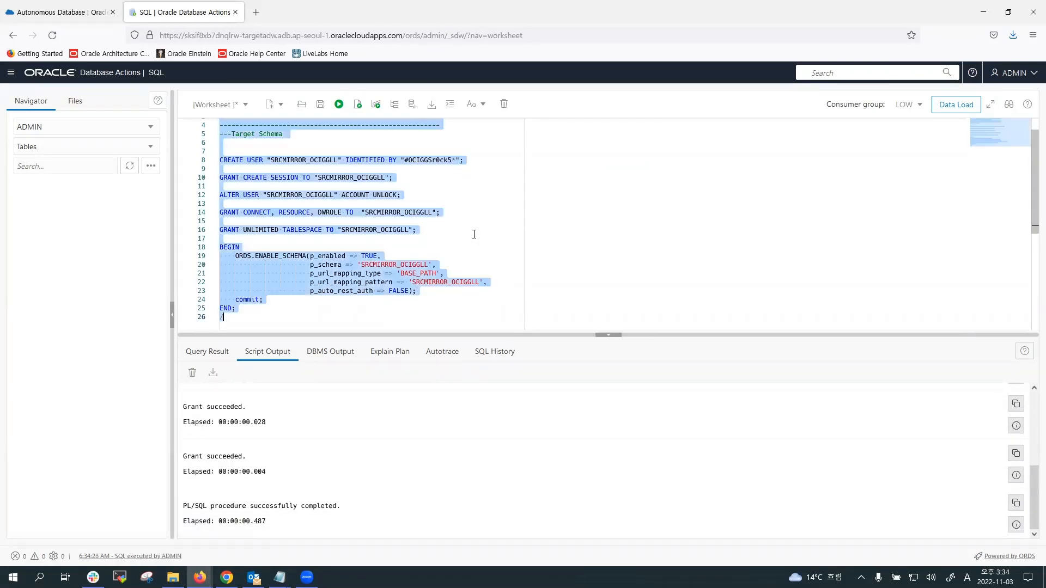
{"action": "key", "text": "Delete"}
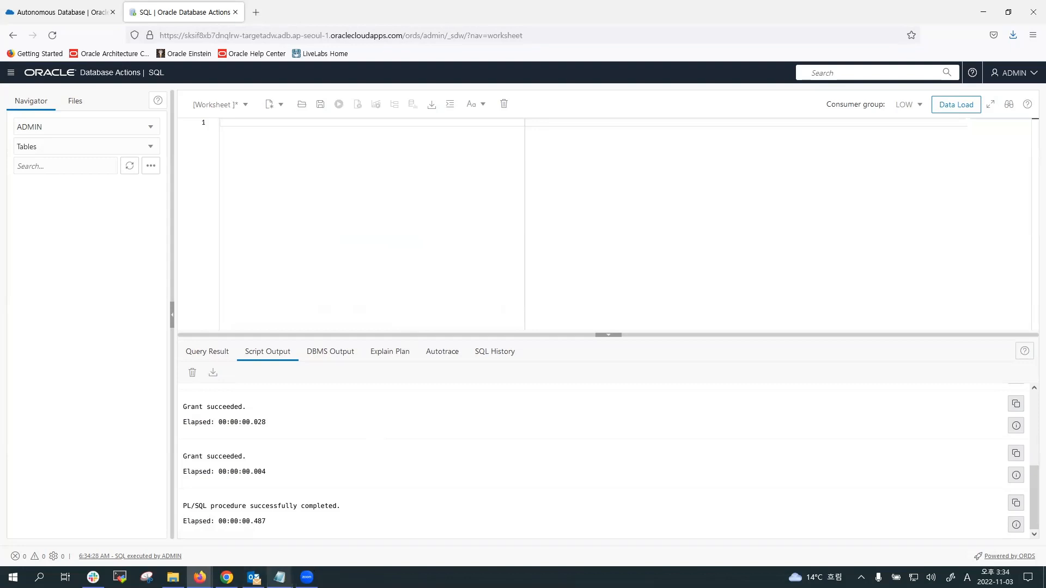
Step: Open OCIGGLL_OCIGGS_SRC_MIRROR_USER_SEED_DATA.sql in Notepad and select it through the last SRC_REGION statement
{"action": "left_click", "coordinate": [333, 524]}
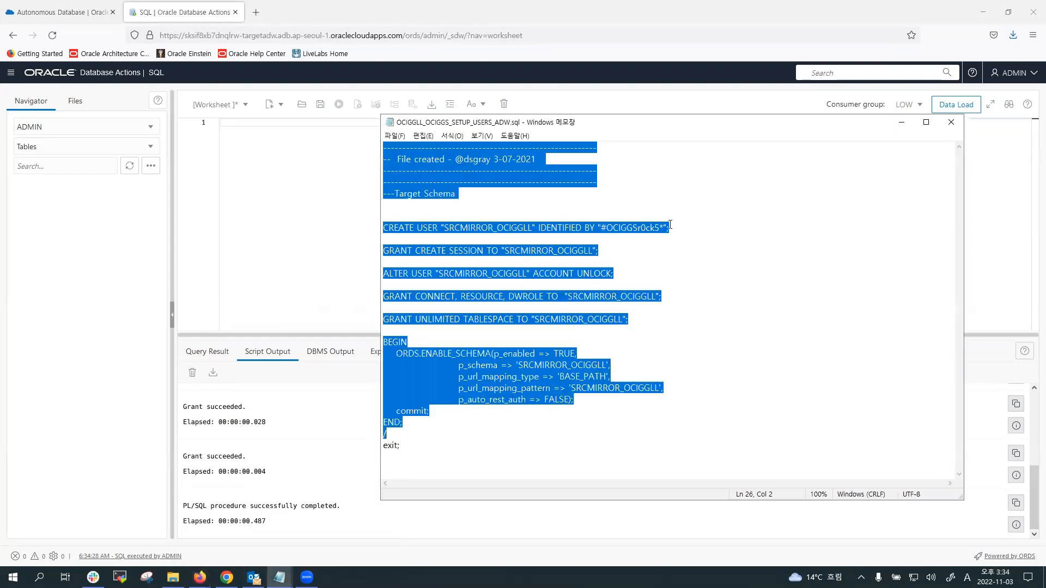
{"action": "left_click", "coordinate": [951, 122]}
{"action": "left_click", "coordinate": [173, 578]}
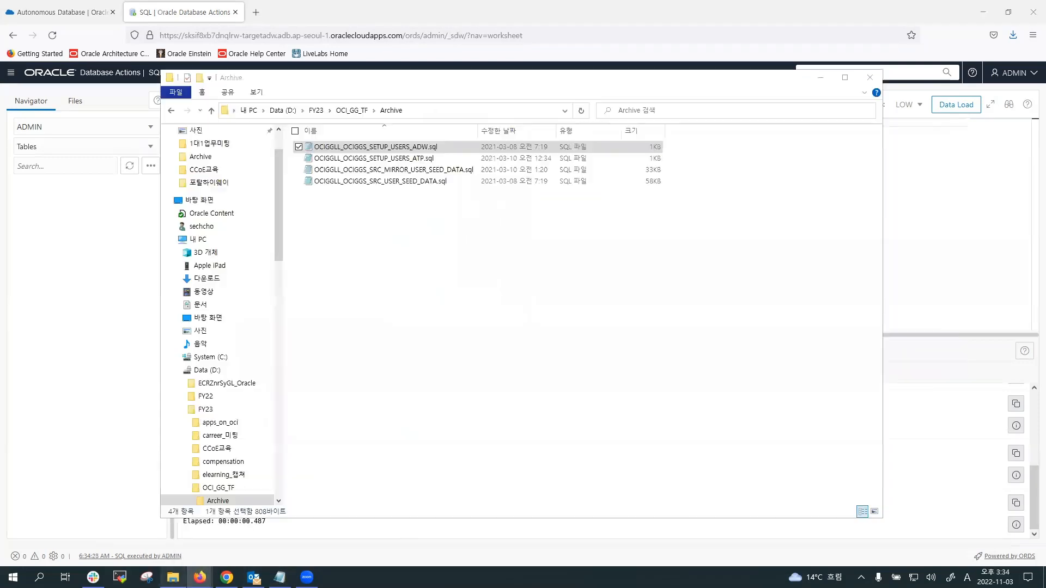
{"action": "double_click", "coordinate": [429, 170]}
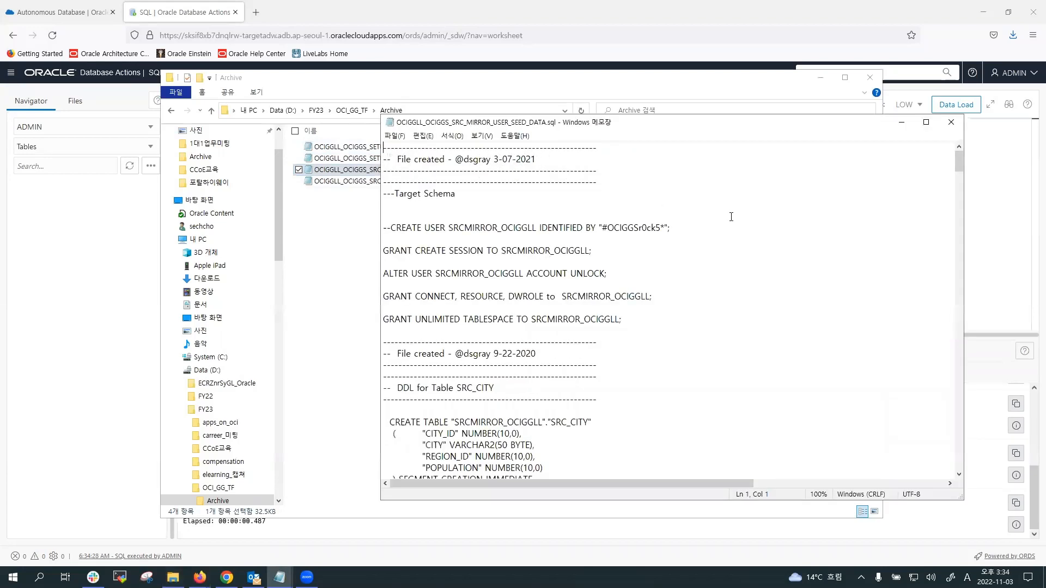
{"action": "scroll", "coordinate": [665, 210], "scroll_direction": "down", "scroll_amount": 12}
{"action": "left_click_drag", "start_coordinate": [959, 185], "coordinate": [921, 472]}
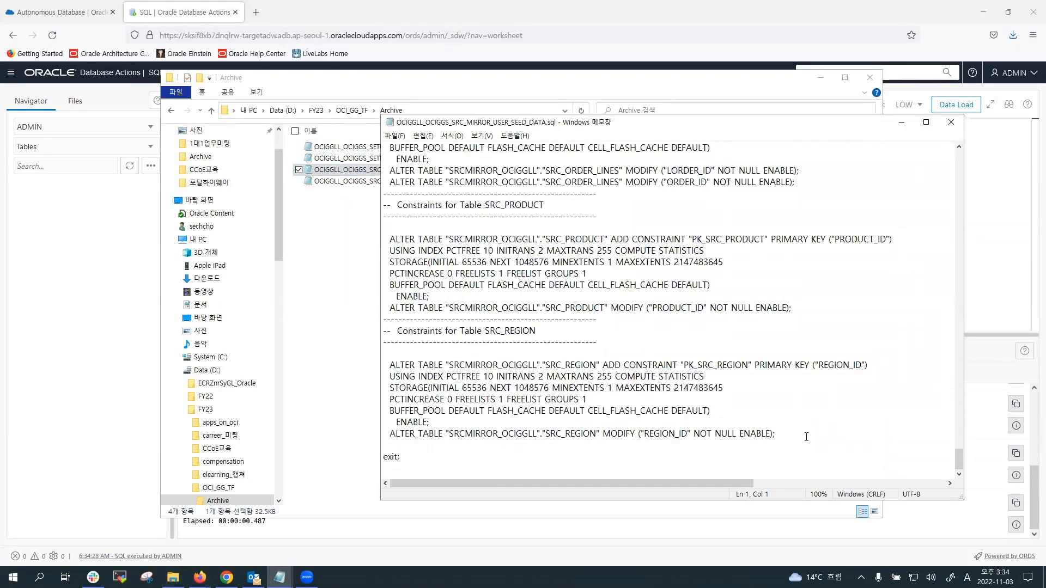
{"action": "left_click", "coordinate": [808, 435], "text": "shift"}
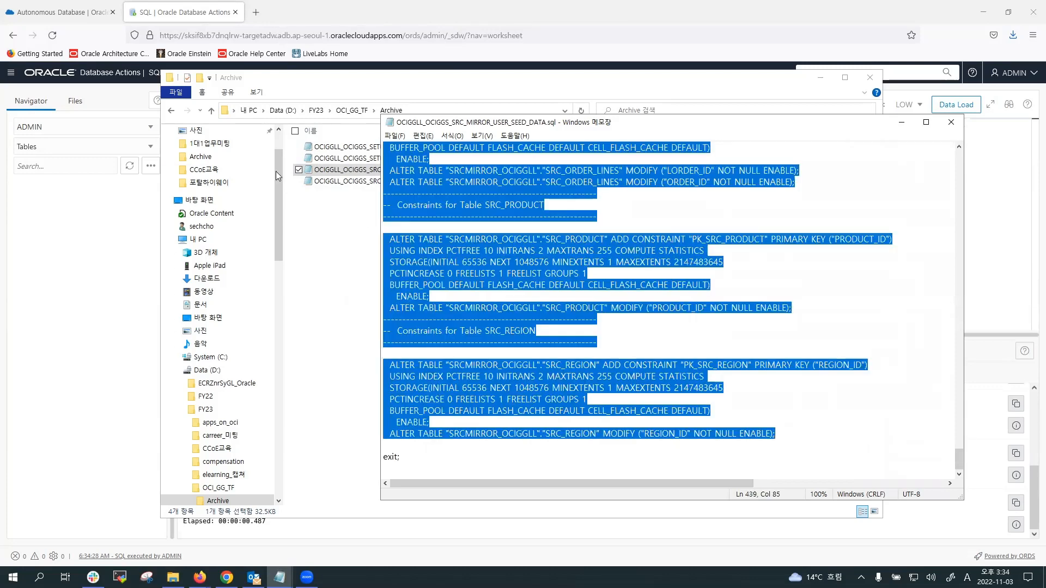
Step: Run SRC_MIRROR_USER_SEED_DATA.sql on targetADW, then close the worksheet tab and leave the page
{"action": "left_click", "coordinate": [201, 21]}
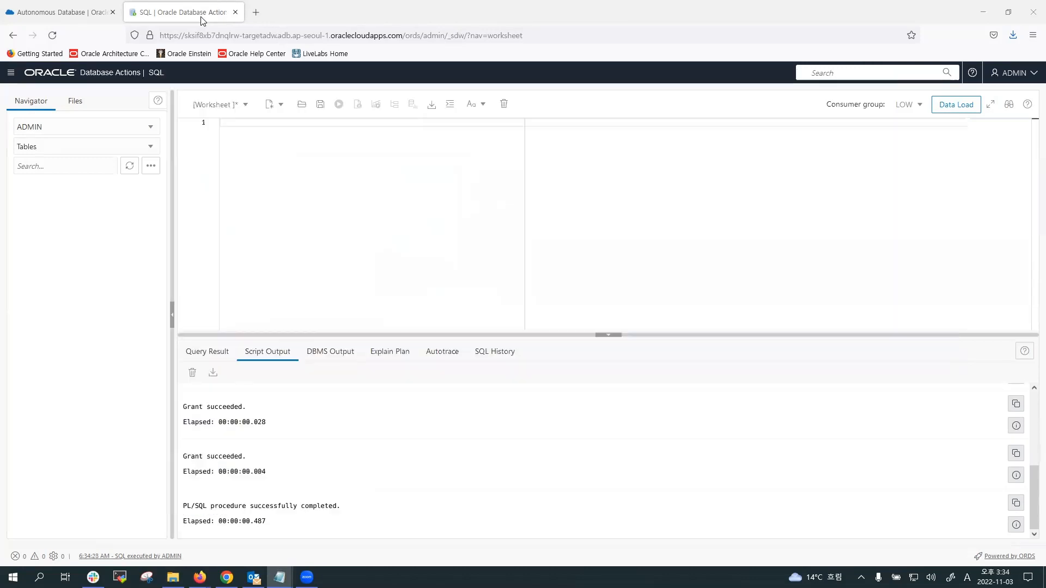
{"action": "key", "text": "ctrl+v"}
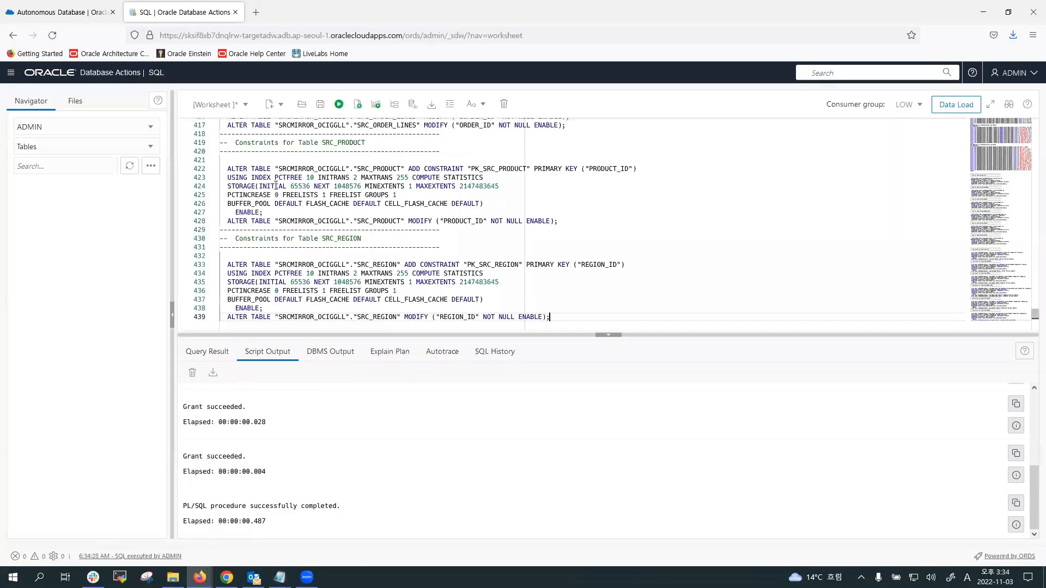
{"action": "key", "text": "ctrl+a"}
{"action": "left_click", "coordinate": [358, 104]}
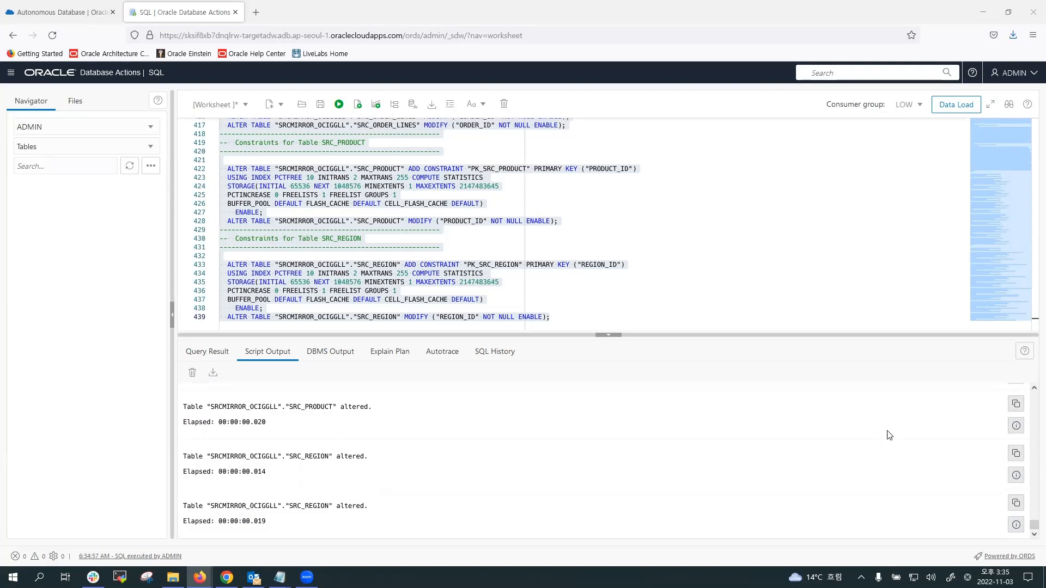
{"action": "left_click", "coordinate": [235, 14]}
{"action": "left_click", "coordinate": [531, 336]}
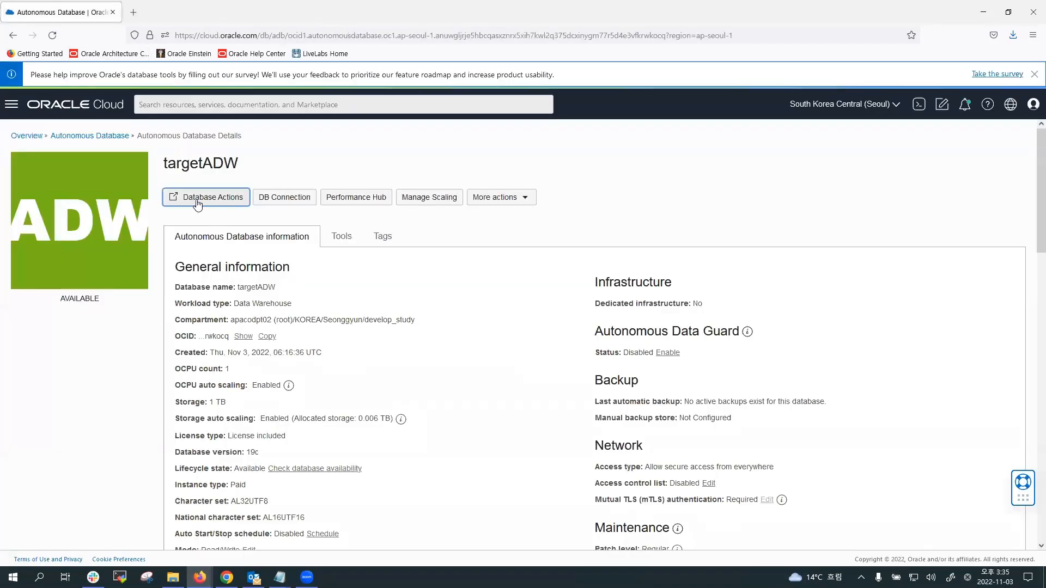
{"action": "left_click", "coordinate": [195, 209]}
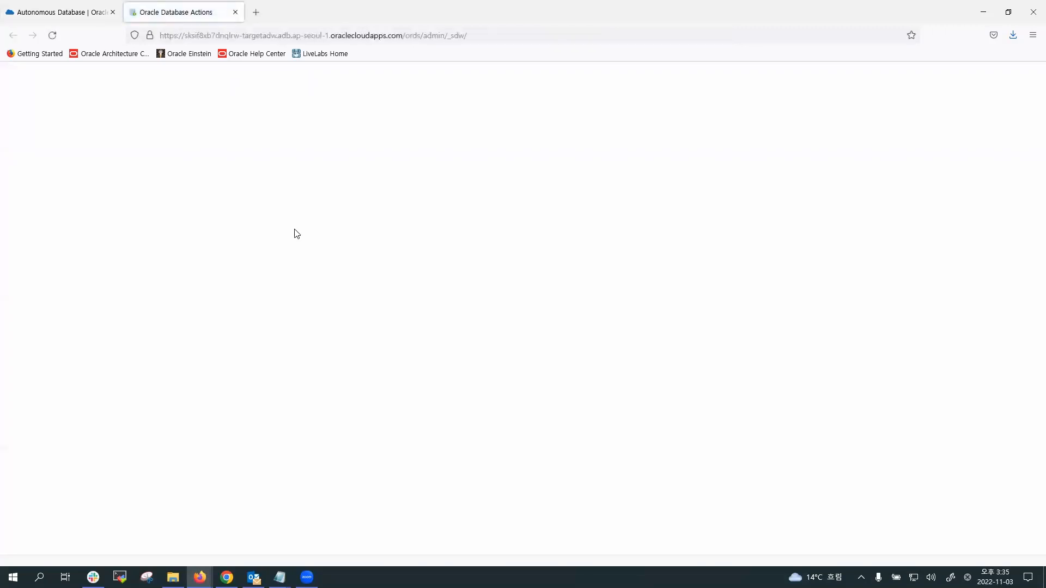
{"action": "left_click", "coordinate": [205, 145]}
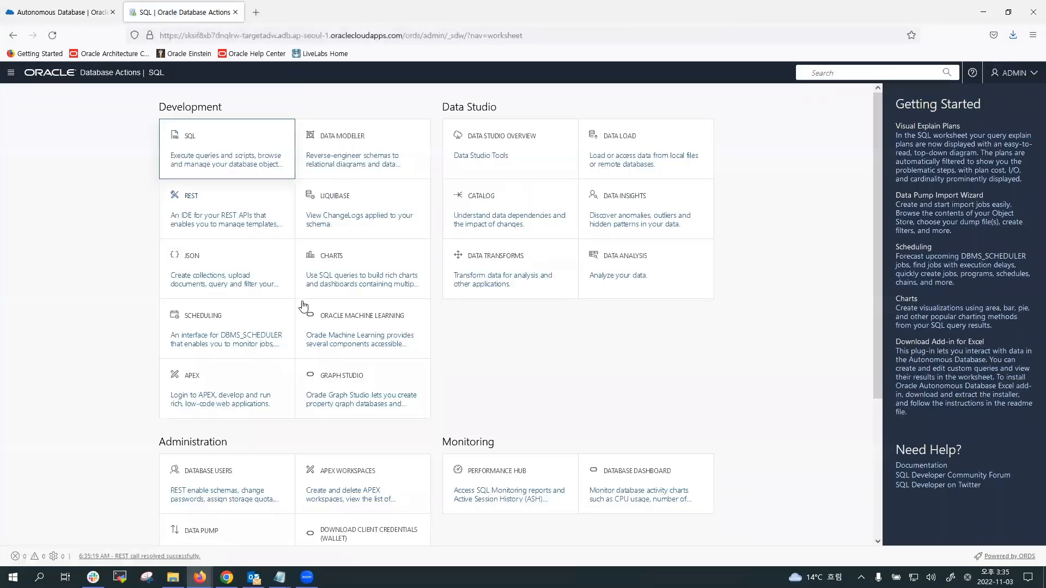
{"action": "left_click", "coordinate": [151, 127]}
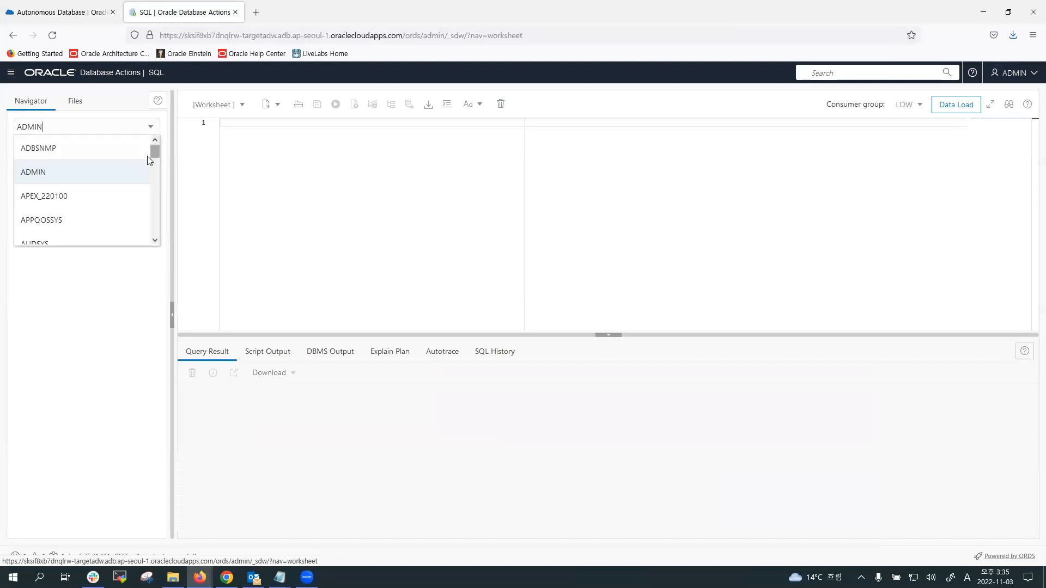
{"action": "left_click_drag", "start_coordinate": [159, 150], "coordinate": [161, 227]}
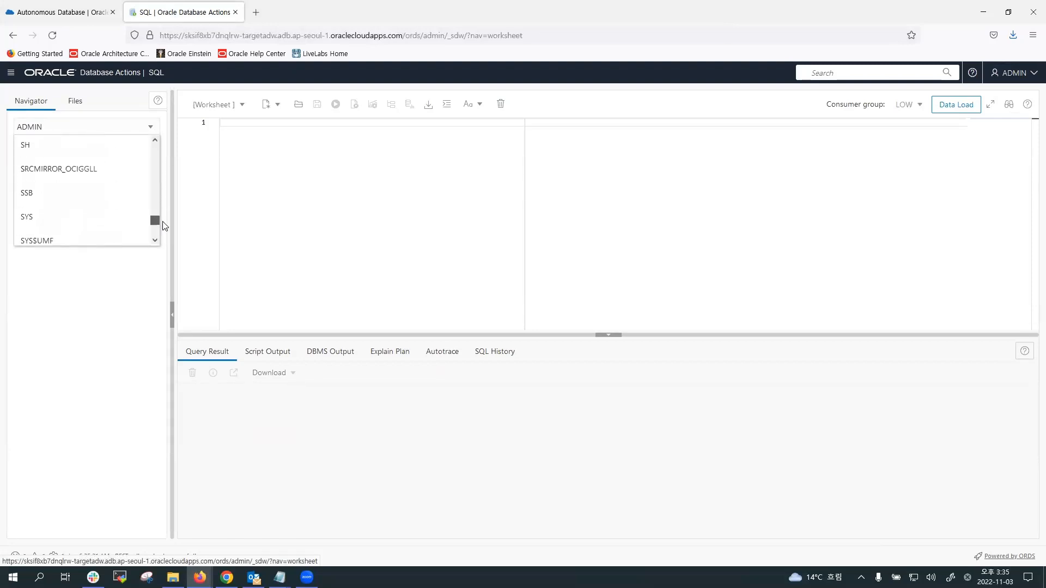
{"action": "left_click", "coordinate": [117, 173]}
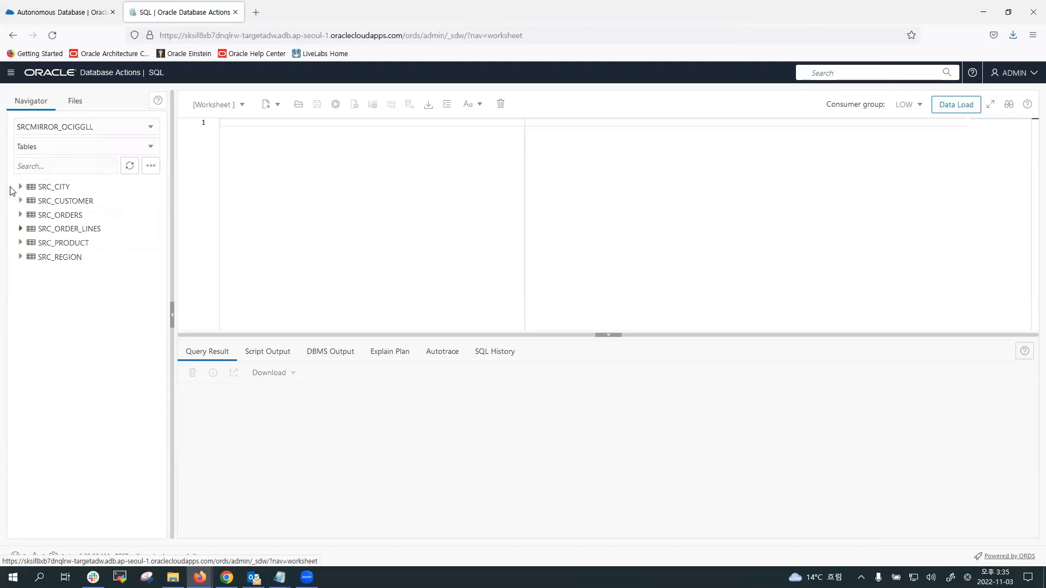
{"action": "left_click", "coordinate": [236, 12]}
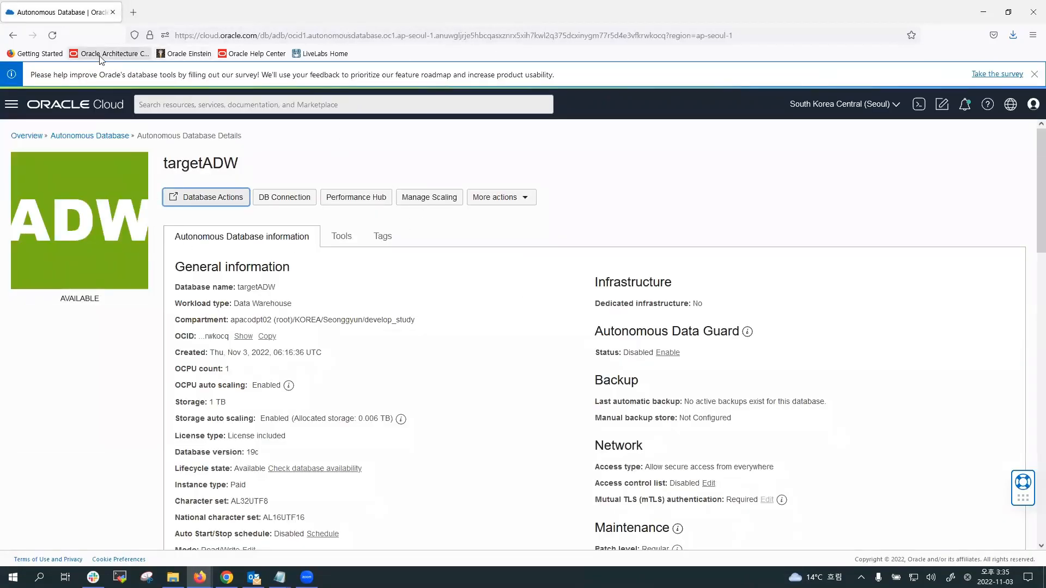
Step: Go to Oracle Database > GoldenGate in the console navigation menu
{"action": "left_click", "coordinate": [11, 104]}
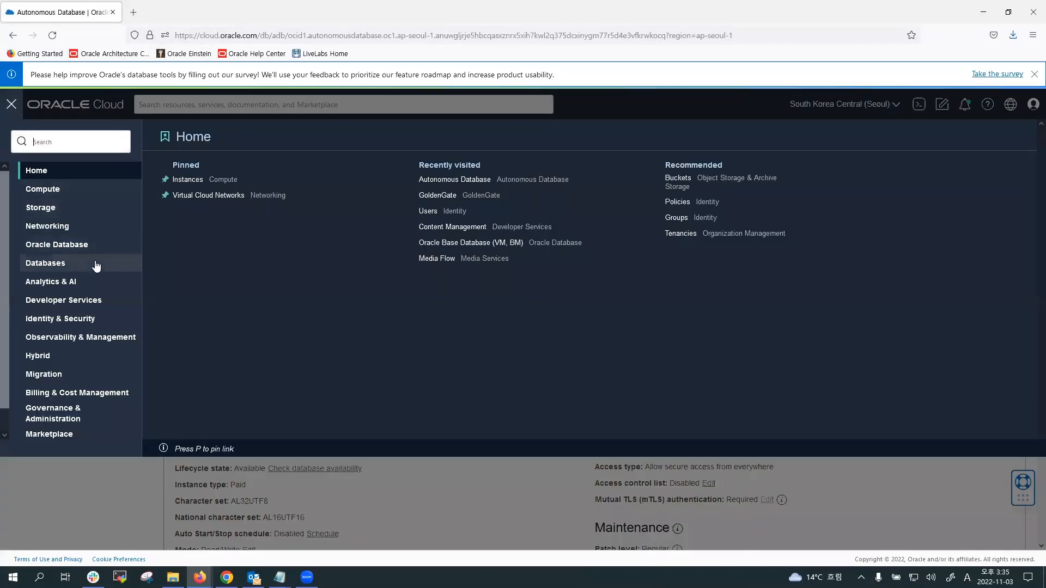
{"action": "left_click", "coordinate": [64, 245]}
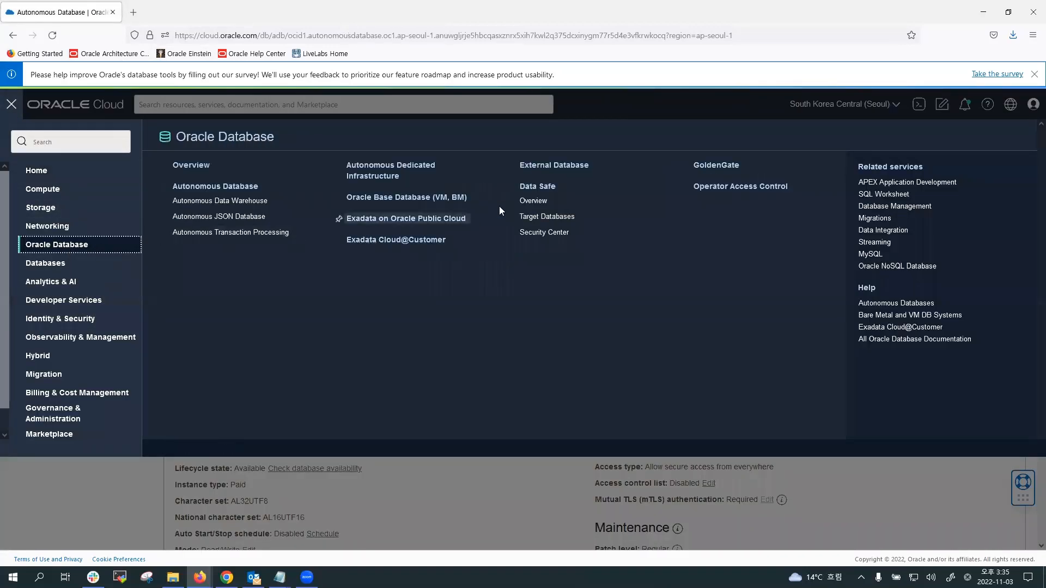
{"action": "left_click", "coordinate": [731, 166]}
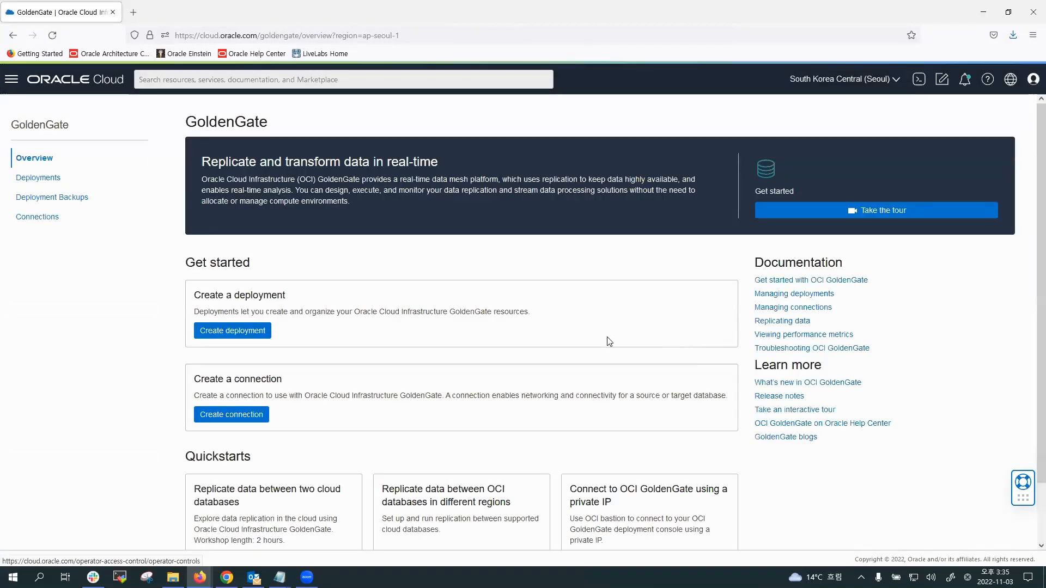
Step: Start a new GoldenGate deployment named GGSDeployment with auto scaling enabled
{"action": "left_click", "coordinate": [53, 180]}
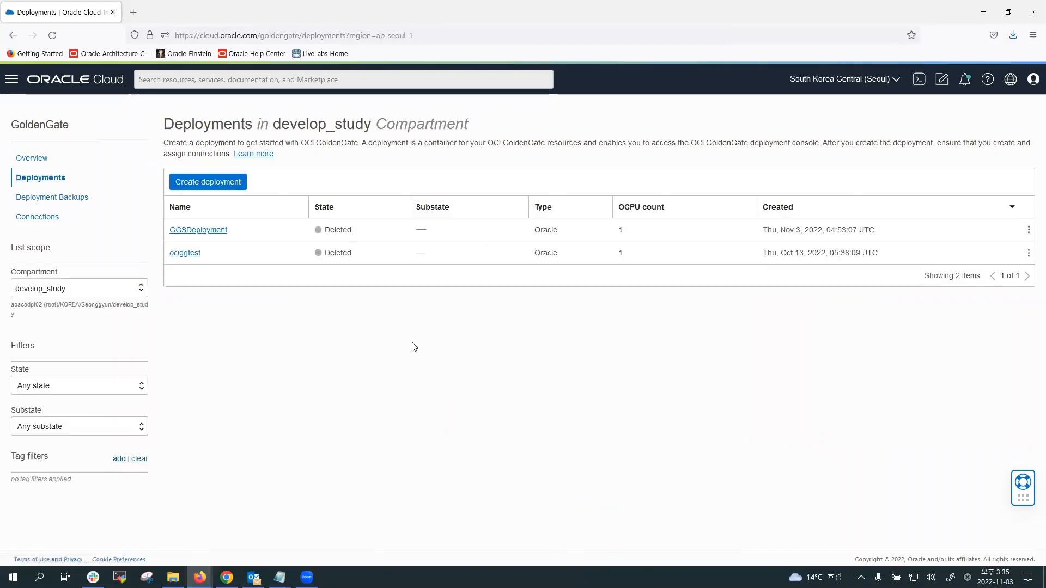
{"action": "left_click", "coordinate": [241, 181]}
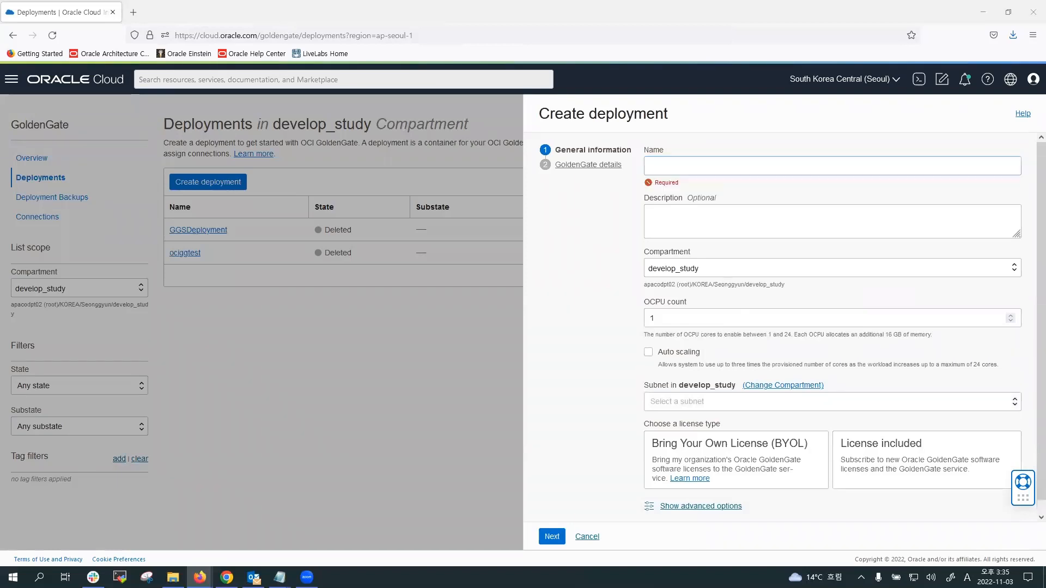
{"action": "left_click", "coordinate": [686, 174]}
{"action": "type", "text": "GGSDeployment"}
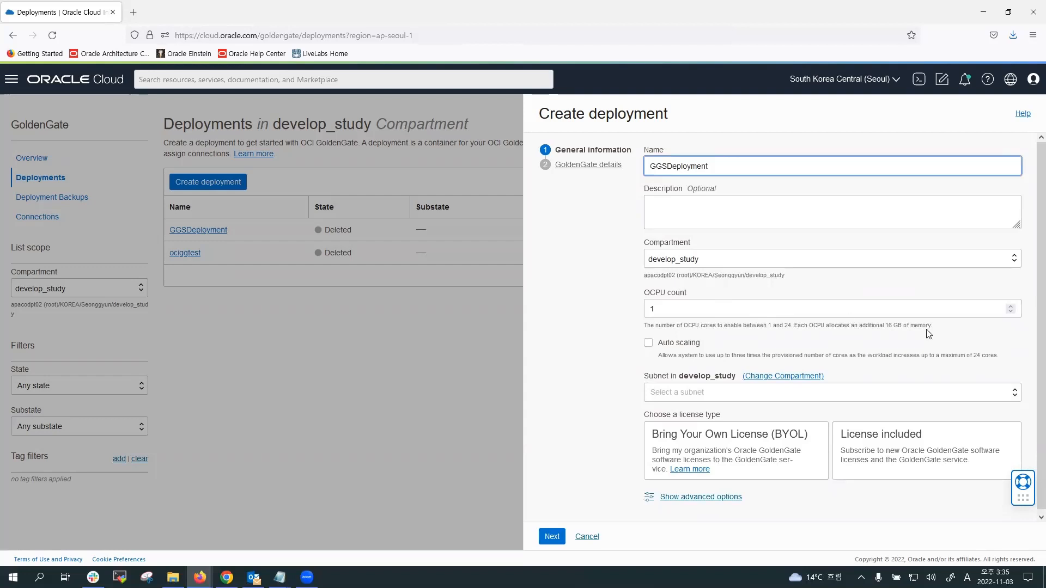
{"action": "left_click", "coordinate": [649, 343]}
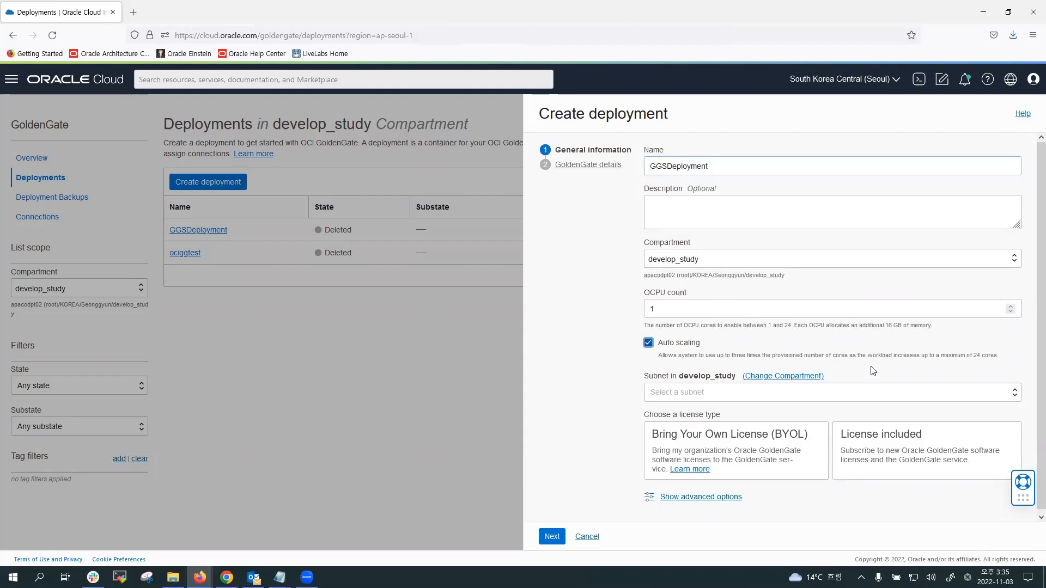
Step: Choose subnet Public Subnet-develop_vcn, BYOL licensing and a public endpoint, then continue
{"action": "left_click", "coordinate": [787, 396]}
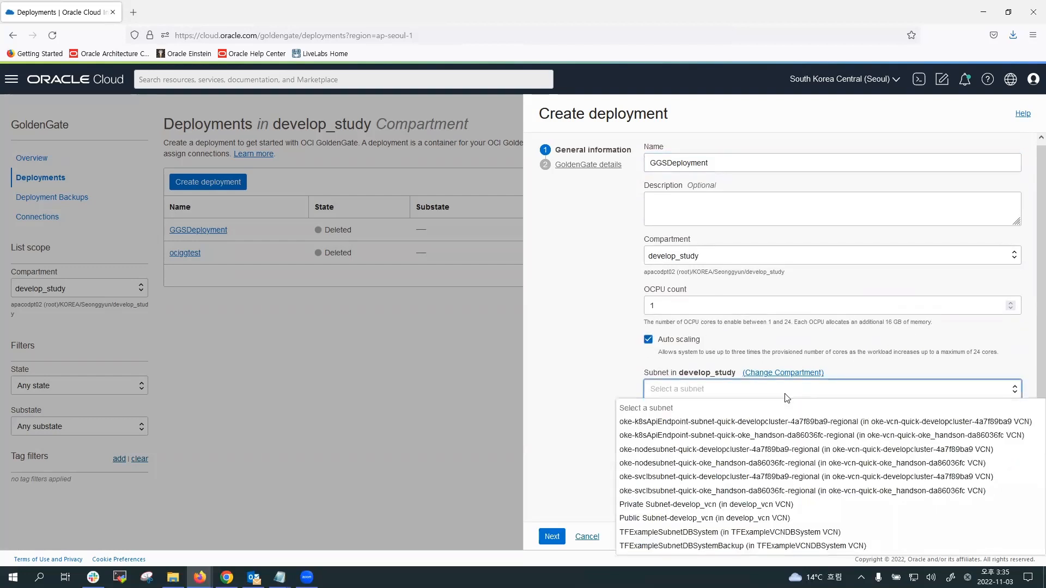
{"action": "left_click", "coordinate": [755, 519]}
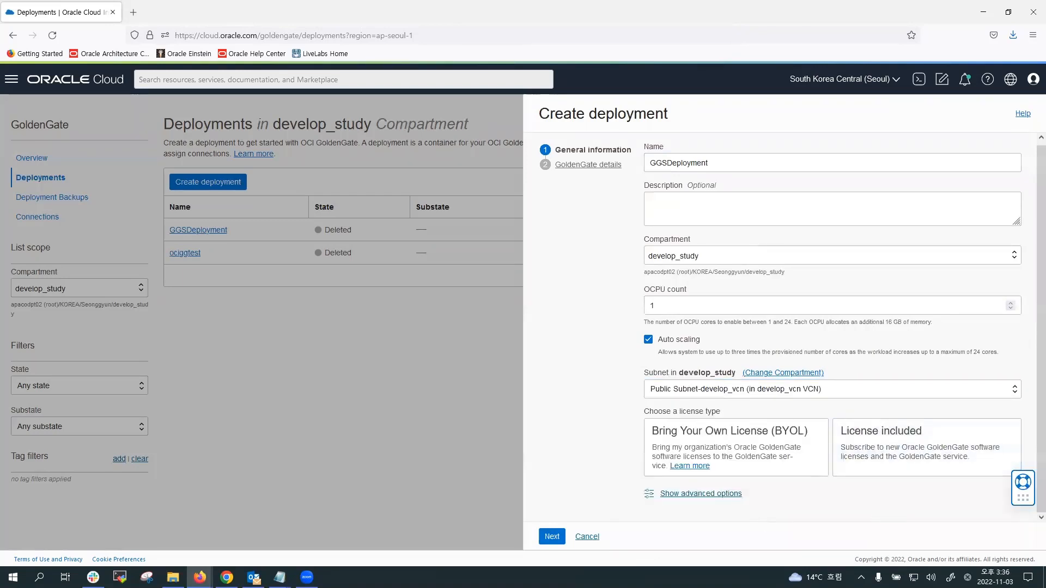
{"action": "left_click", "coordinate": [722, 444]}
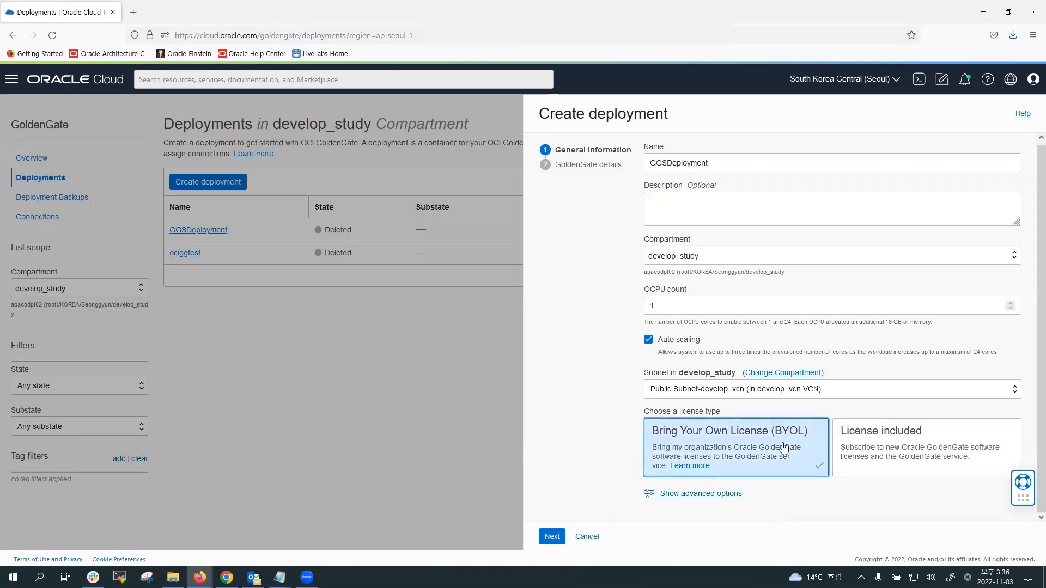
{"action": "left_click", "coordinate": [686, 500]}
{"action": "left_click", "coordinate": [661, 454]}
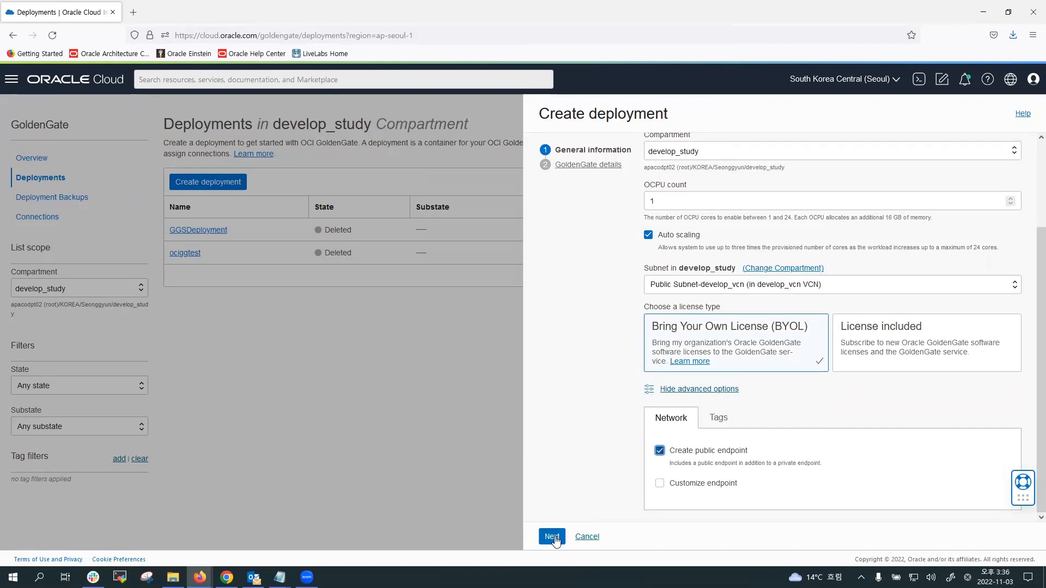
{"action": "left_click", "coordinate": [552, 537]}
Step: Enter instance name ggsinstance, the administrator username, and the administrator password twice
{"action": "scroll", "coordinate": [661, 254], "scroll_direction": "down", "scroll_amount": 3}
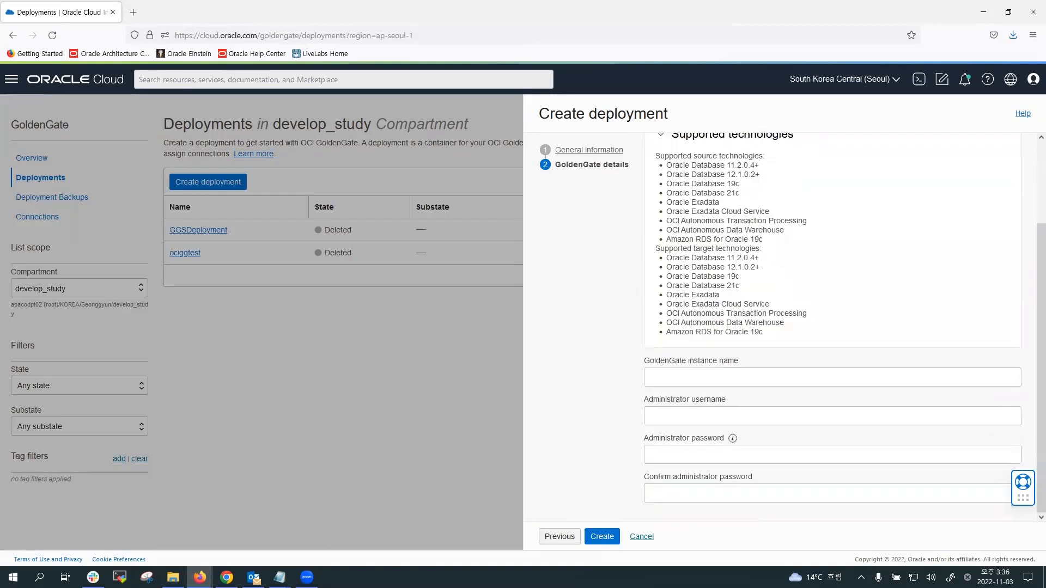
{"action": "left_click", "coordinate": [692, 378]}
{"action": "type", "text": "ggsinstance"}
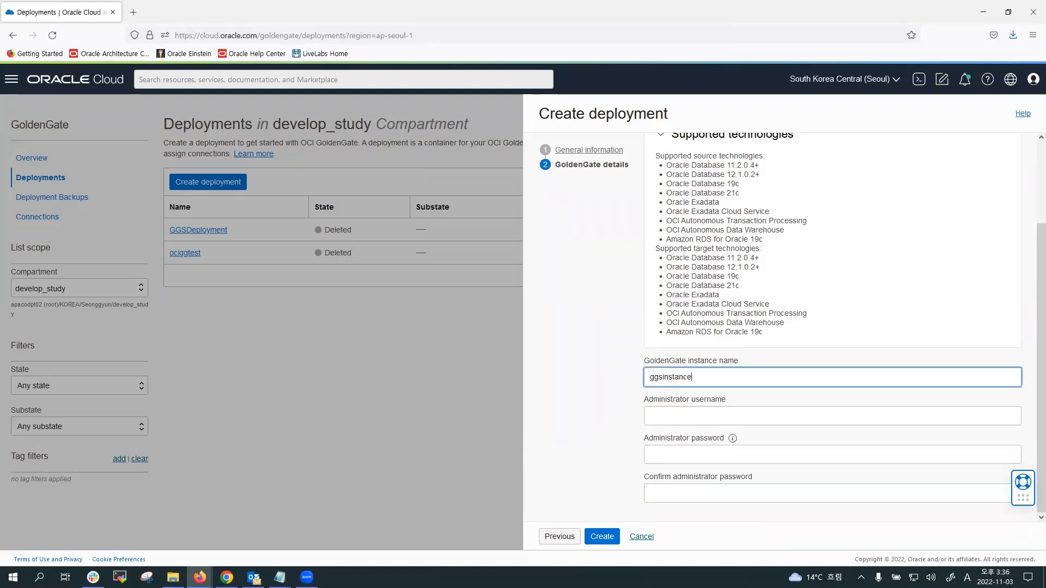
{"action": "left_click", "coordinate": [672, 424]}
{"action": "key", "text": "ctrl+v"}
{"action": "left_click", "coordinate": [741, 455]}
{"action": "type", "text": "W"}
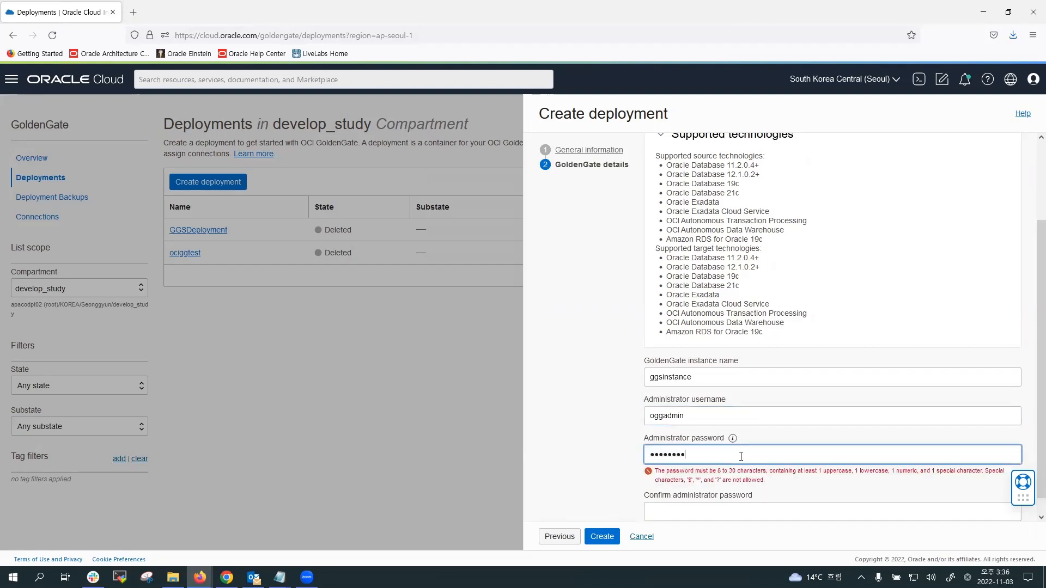
{"action": "type", "text": "•••••••••••••"}
{"action": "key", "text": "Tab"}
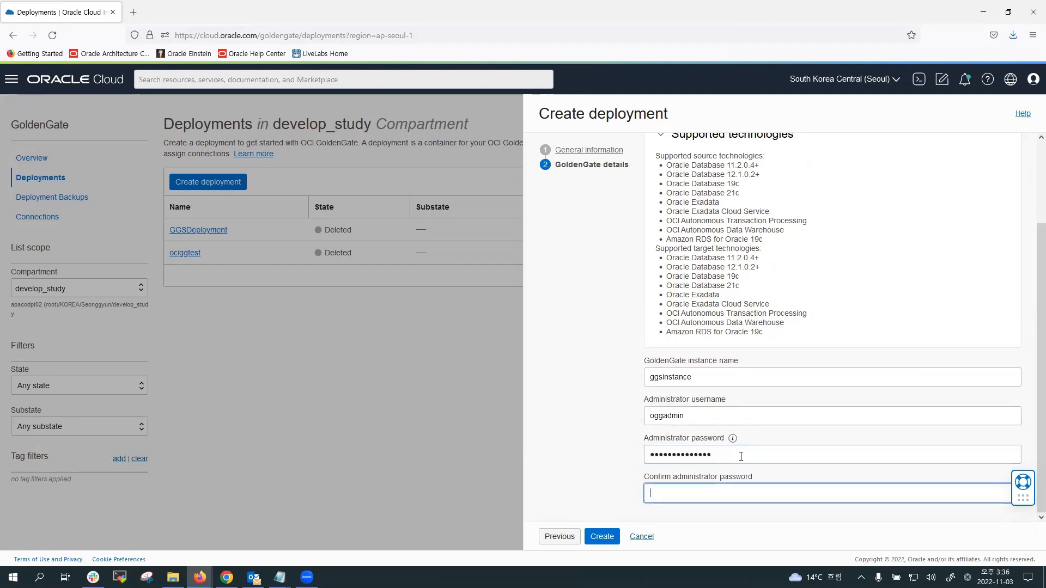
{"action": "type", "text": "•••"}
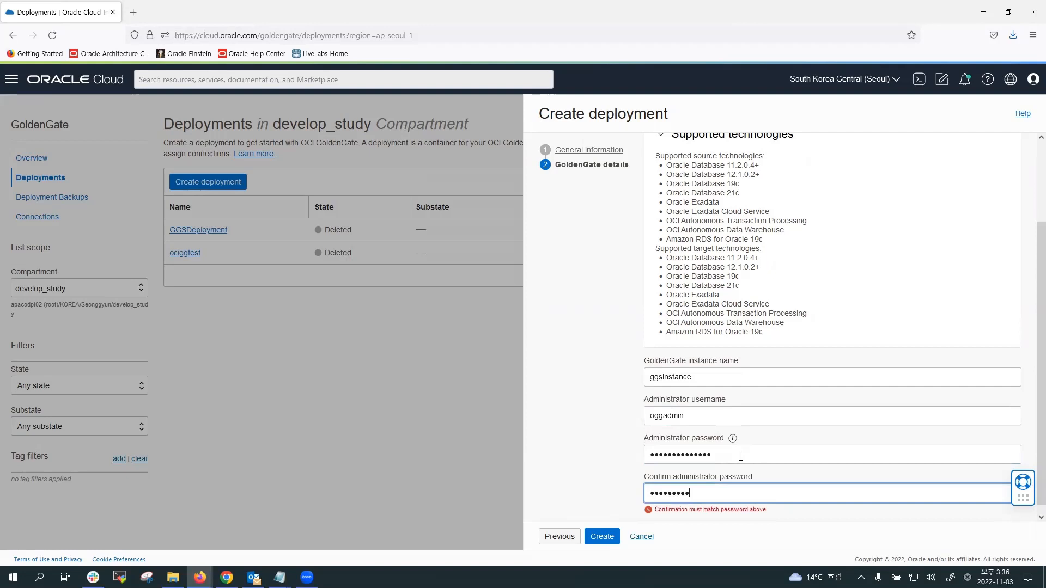
Step: Create GGSDeployment and, once it is Active, go to the GoldenGate Connections list
{"action": "type", "text": "1"}
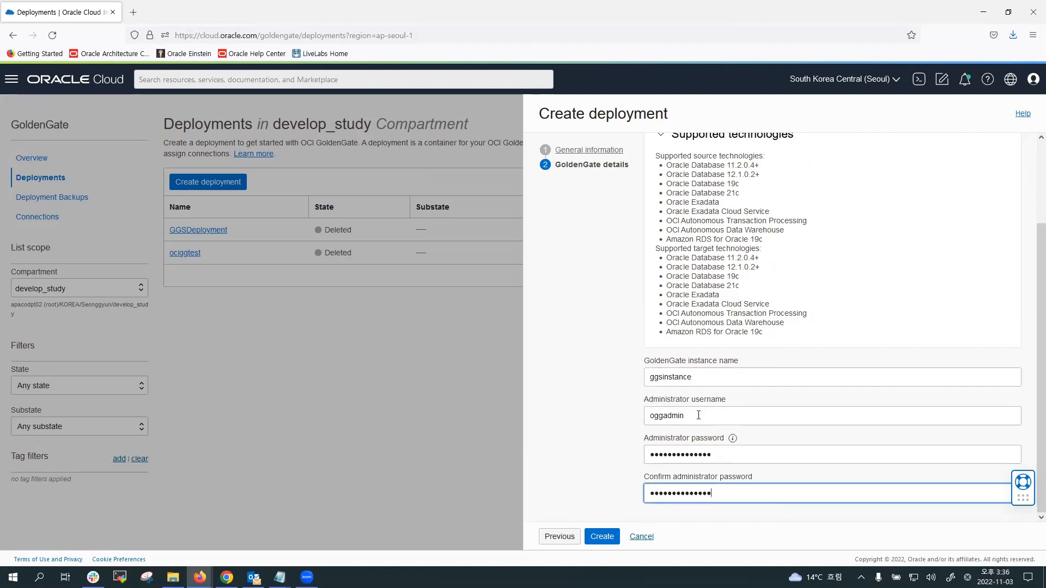
{"action": "left_click", "coordinate": [602, 537]}
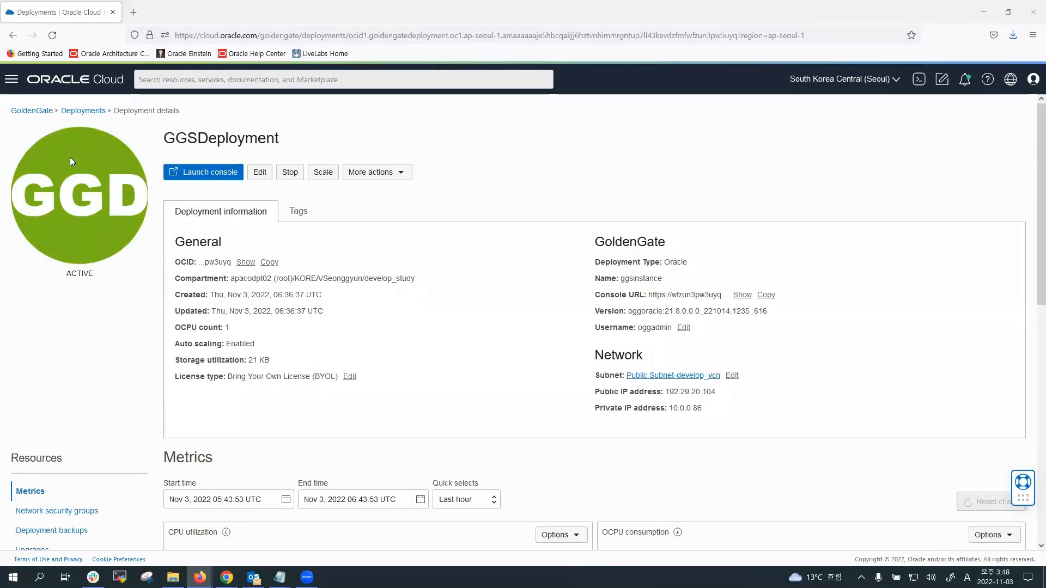
{"action": "scroll", "coordinate": [100, 289], "scroll_direction": "down", "scroll_amount": 4}
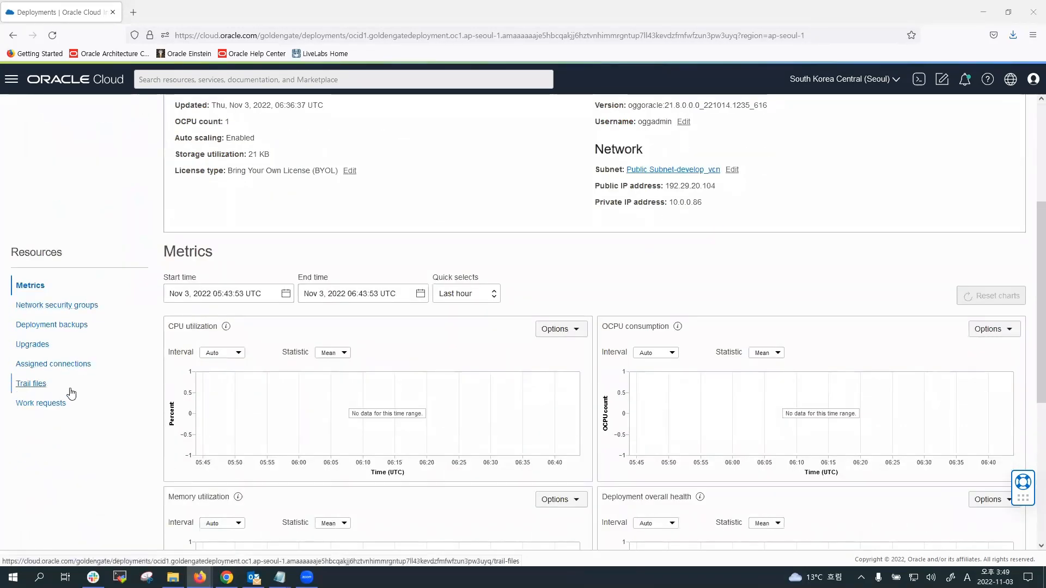
{"action": "scroll", "coordinate": [52, 322], "scroll_direction": "up", "scroll_amount": 4}
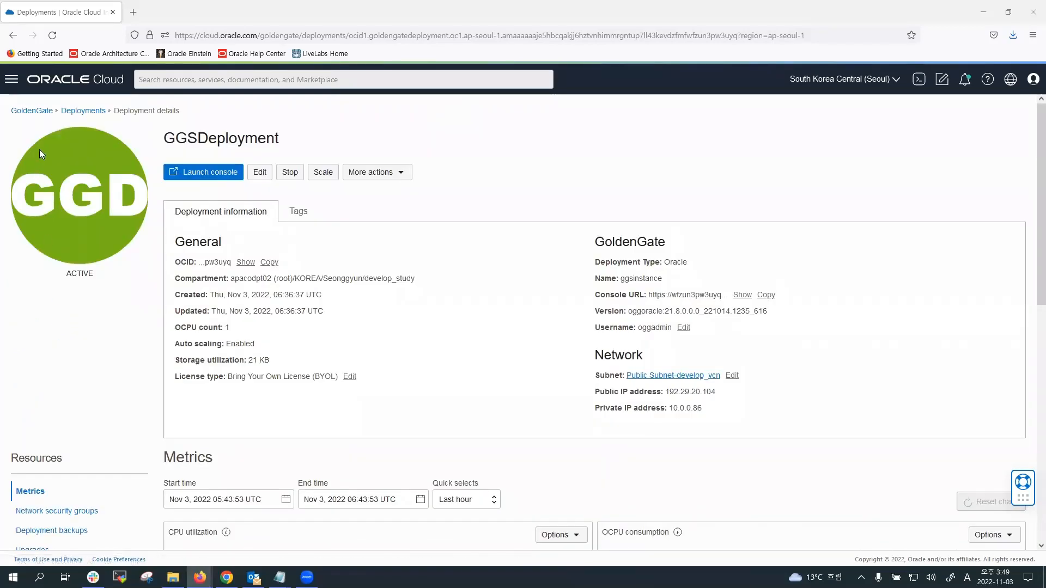
{"action": "left_click", "coordinate": [39, 112]}
{"action": "left_click", "coordinate": [38, 218]}
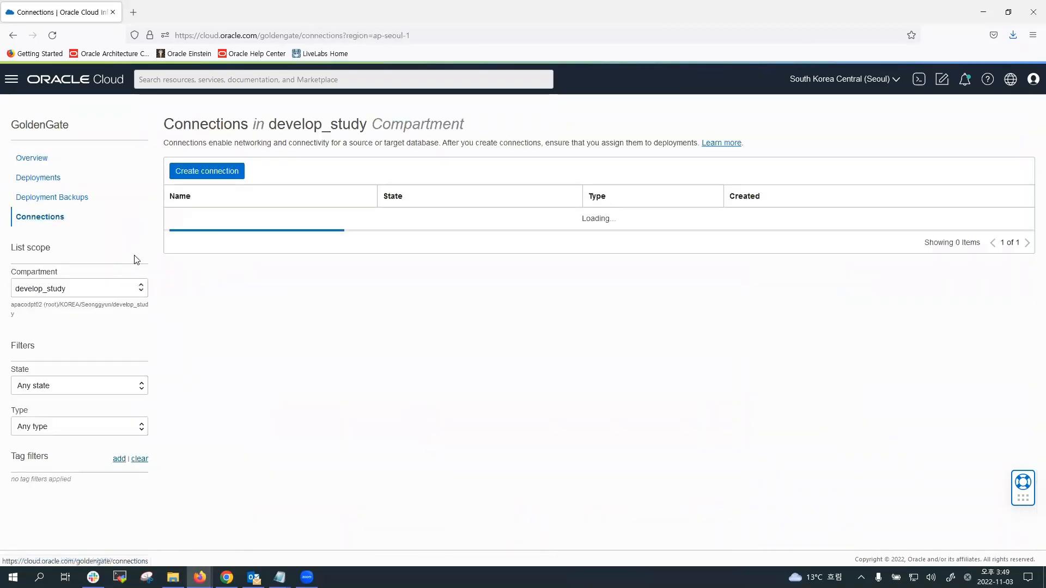
Step: Start a new connection named sourceATP of type OCI Autonomous Database
{"action": "left_click", "coordinate": [218, 173]}
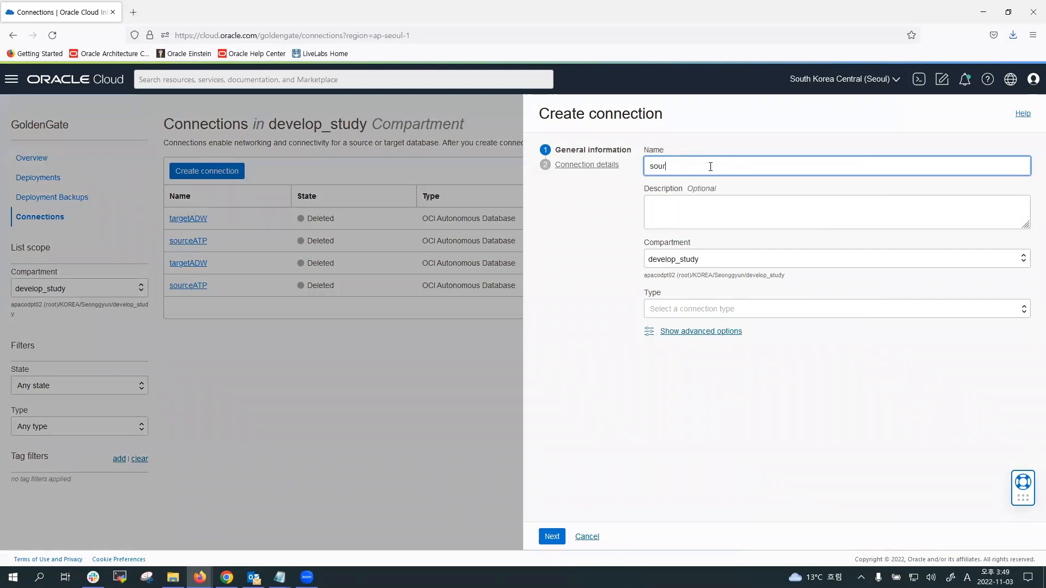
{"action": "type", "text": "sourceATP"}
{"action": "left_click", "coordinate": [754, 312]}
{"action": "left_click", "coordinate": [716, 335]}
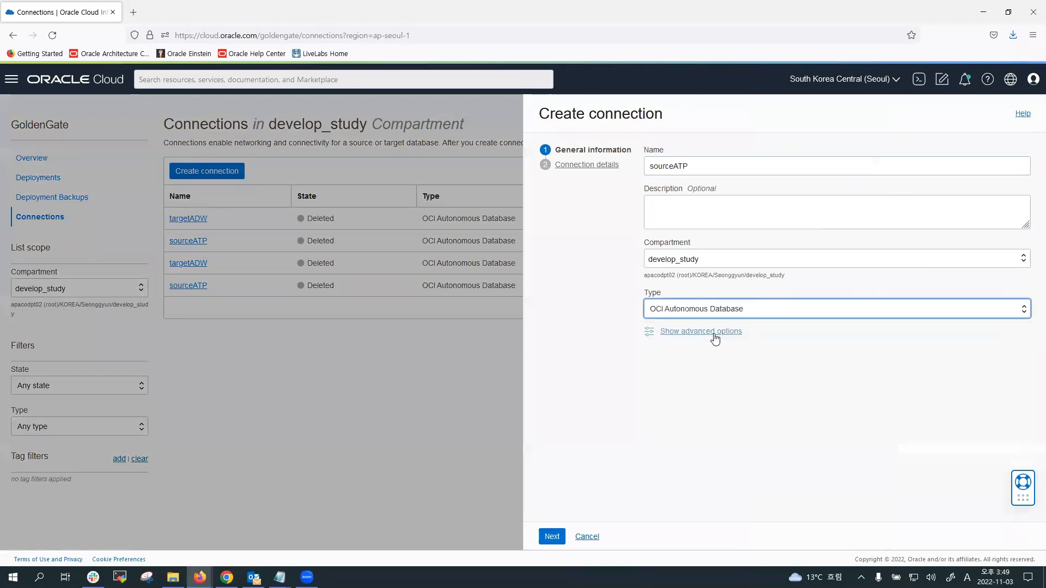
{"action": "left_click", "coordinate": [714, 339]}
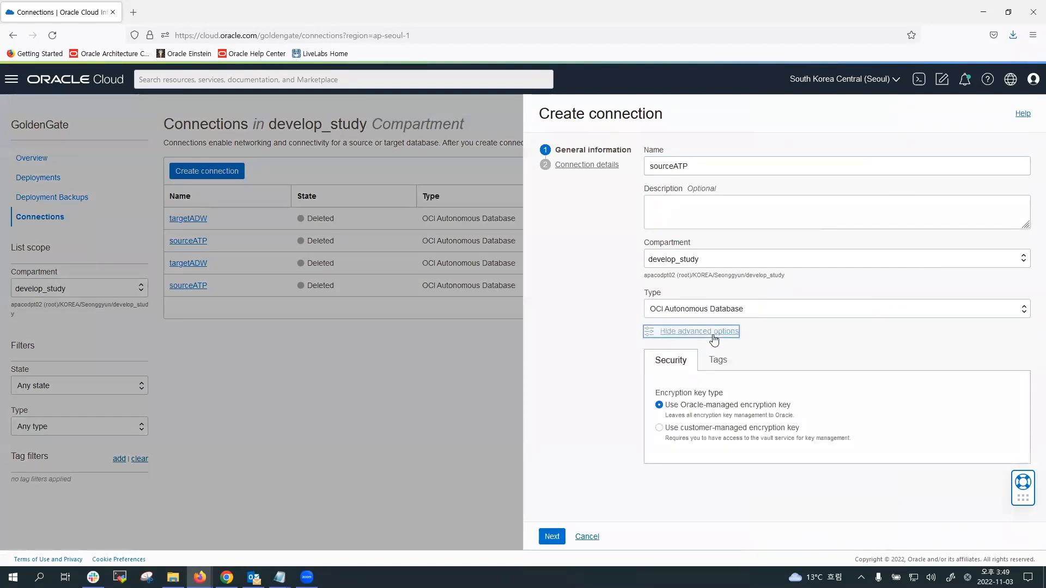
{"action": "left_click", "coordinate": [714, 339]}
{"action": "left_click", "coordinate": [551, 537]}
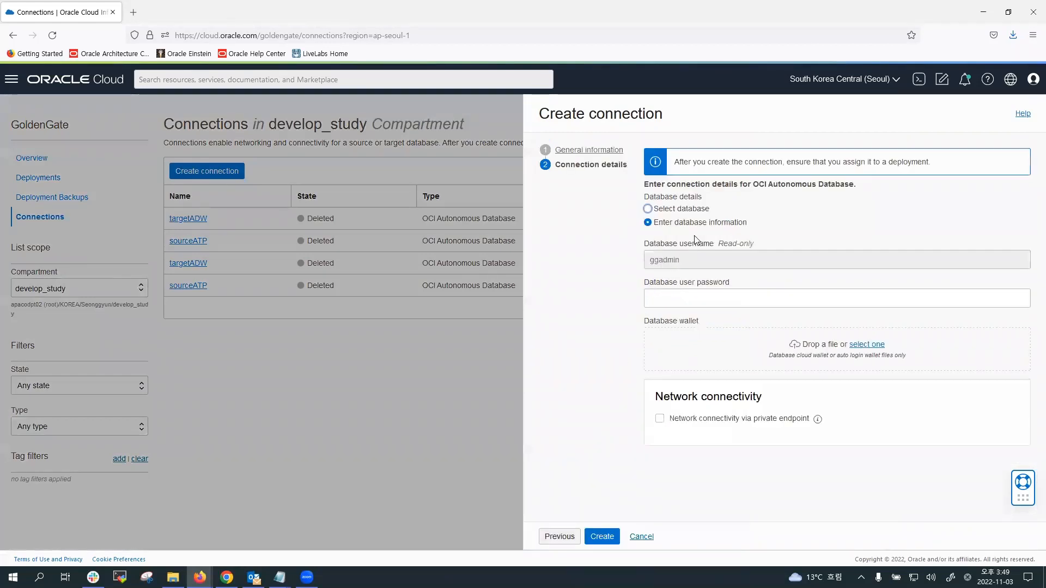
Step: Select the sourceATP database, create the connection, and return to the Connections list
{"action": "left_click", "coordinate": [689, 208]}
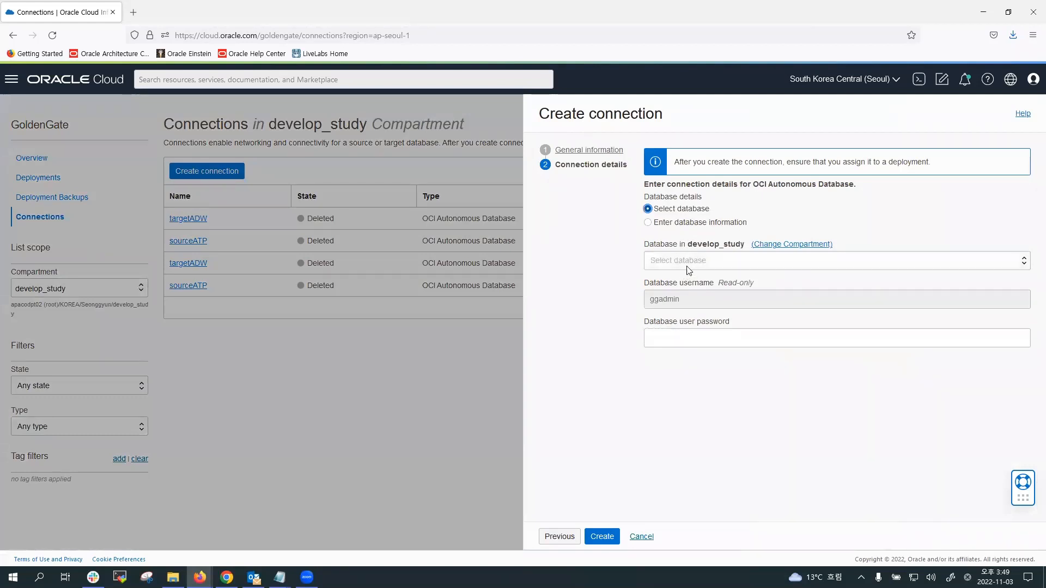
{"action": "left_click", "coordinate": [684, 269]}
{"action": "left_click", "coordinate": [694, 294]}
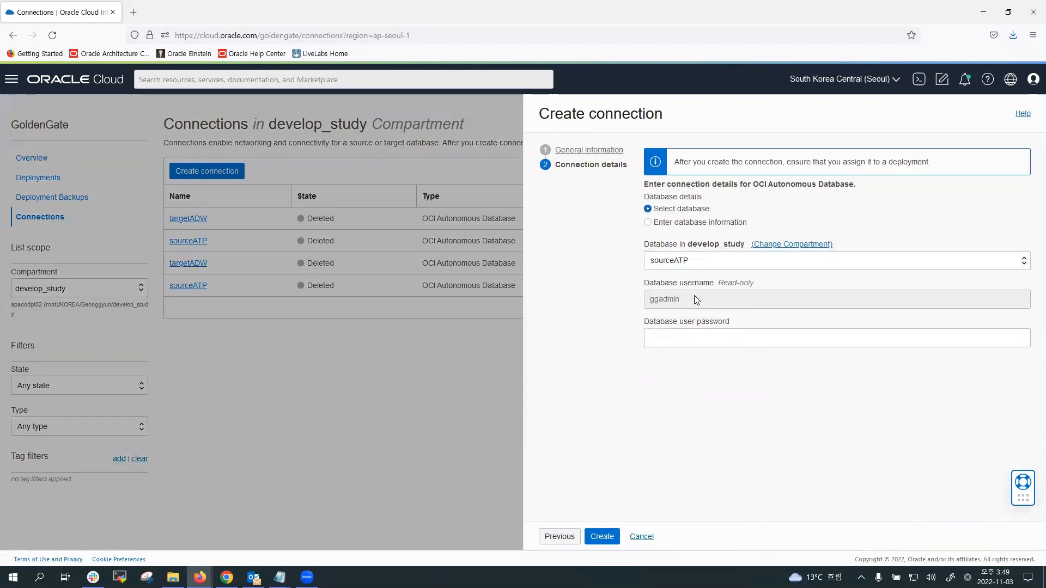
{"action": "left_click", "coordinate": [698, 342]}
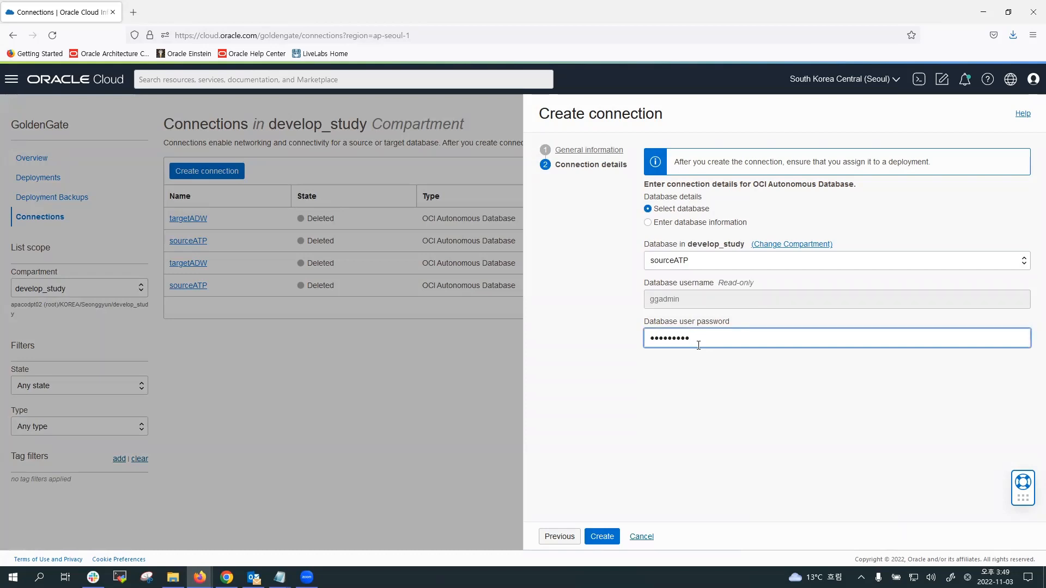
{"action": "left_click", "coordinate": [602, 536]}
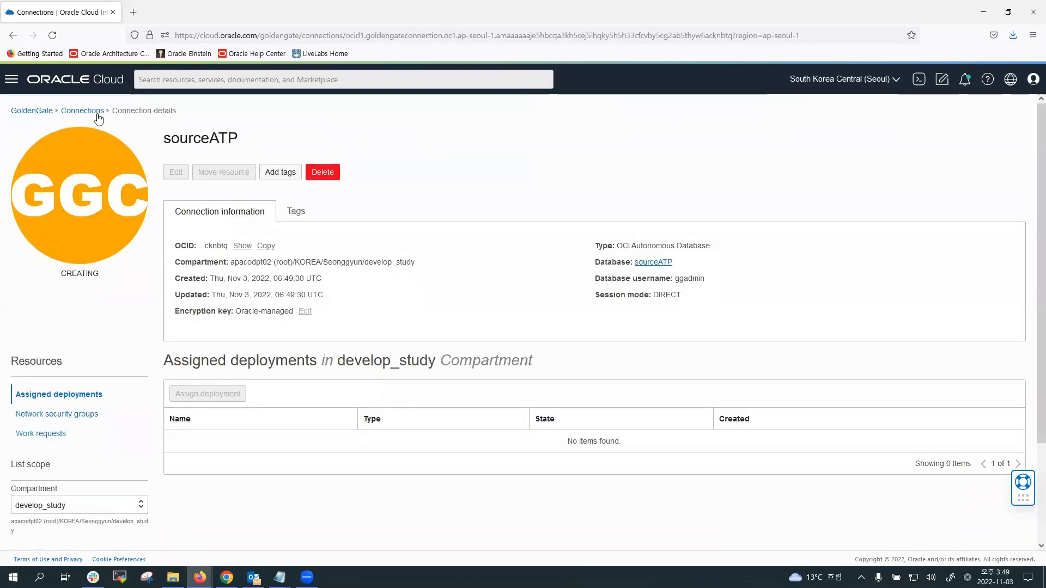
{"action": "left_click", "coordinate": [90, 111]}
Step: Start a new OCI Autonomous Database connection named targetADW
{"action": "left_click", "coordinate": [227, 173]}
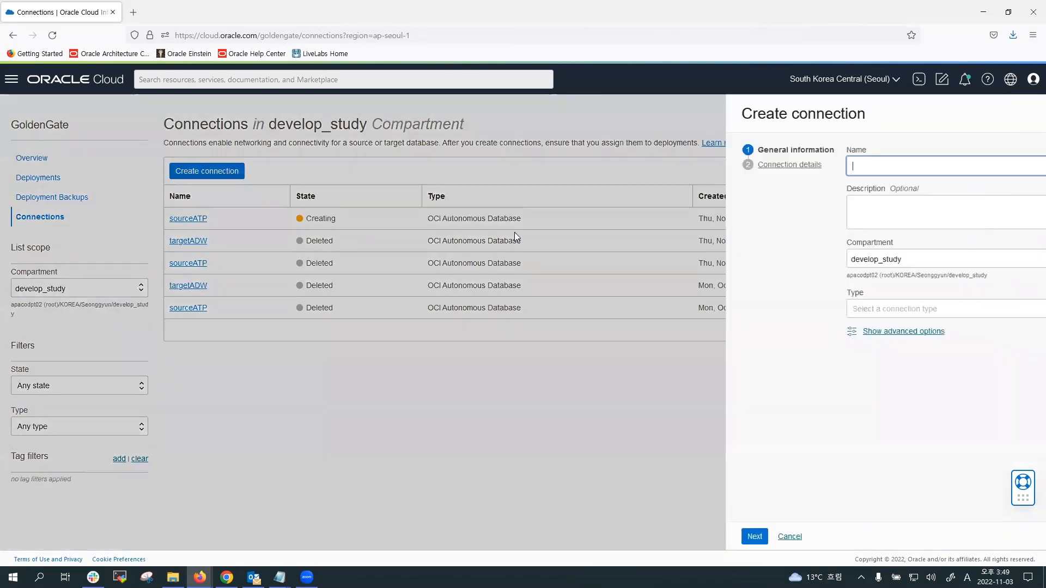
{"action": "type", "text": "targetADW"}
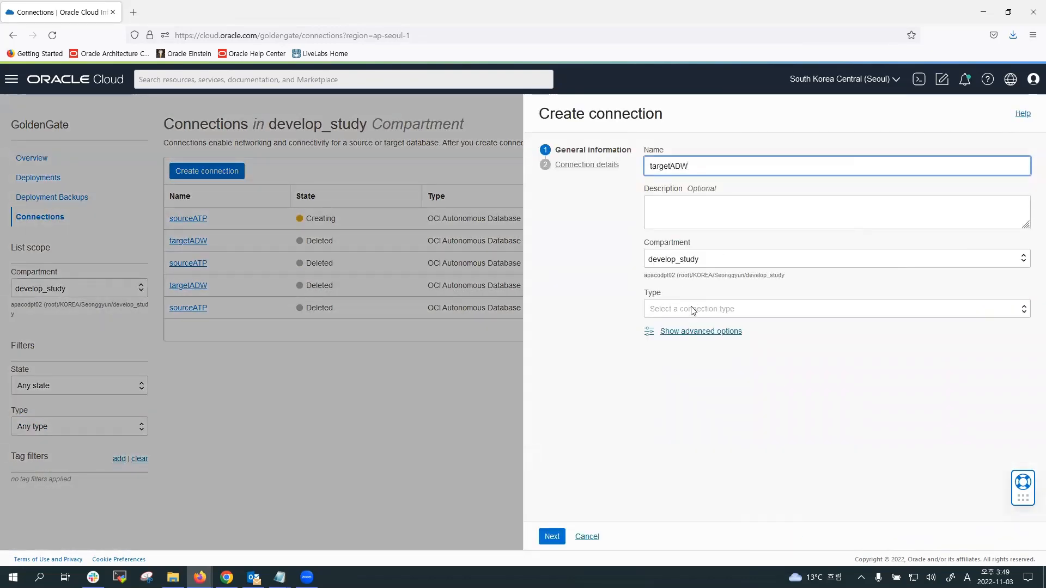
{"action": "left_click", "coordinate": [696, 309]}
{"action": "left_click", "coordinate": [681, 334]}
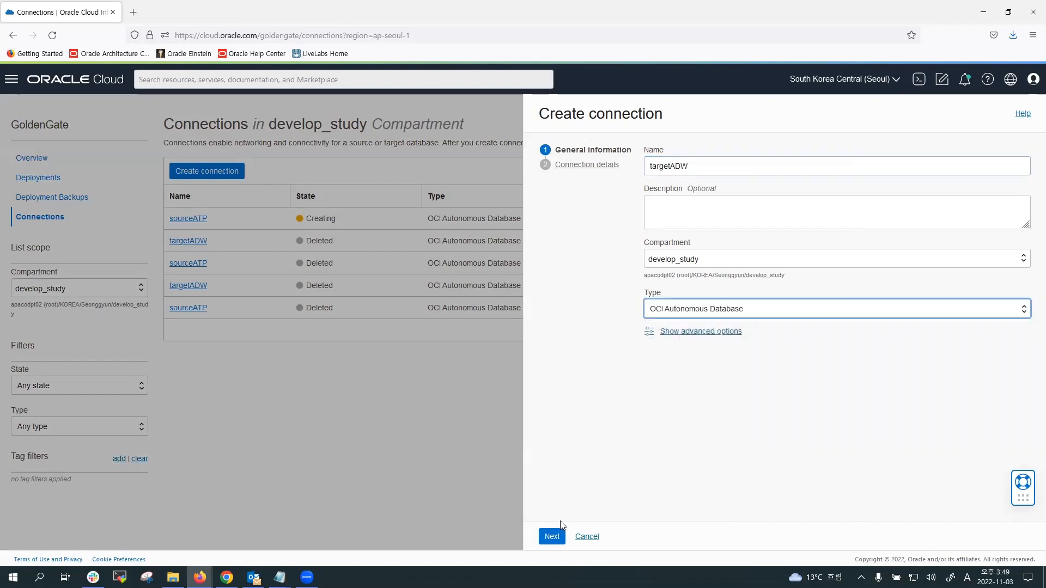
{"action": "left_click", "coordinate": [552, 537]}
Step: Select the targetADW database, enter the ggadmin password, and create the connection
{"action": "left_click", "coordinate": [671, 209]}
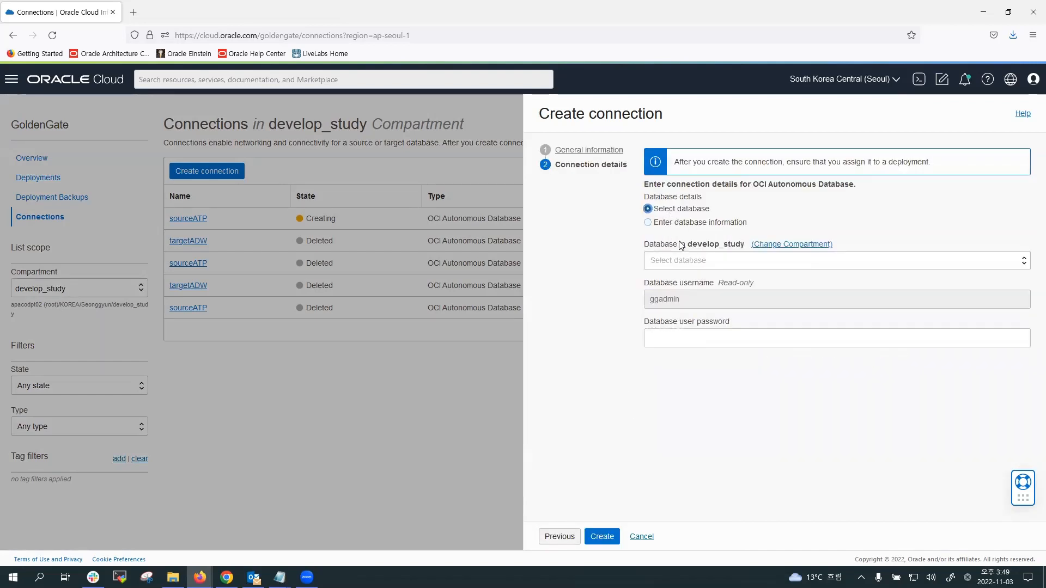
{"action": "left_click", "coordinate": [687, 261]}
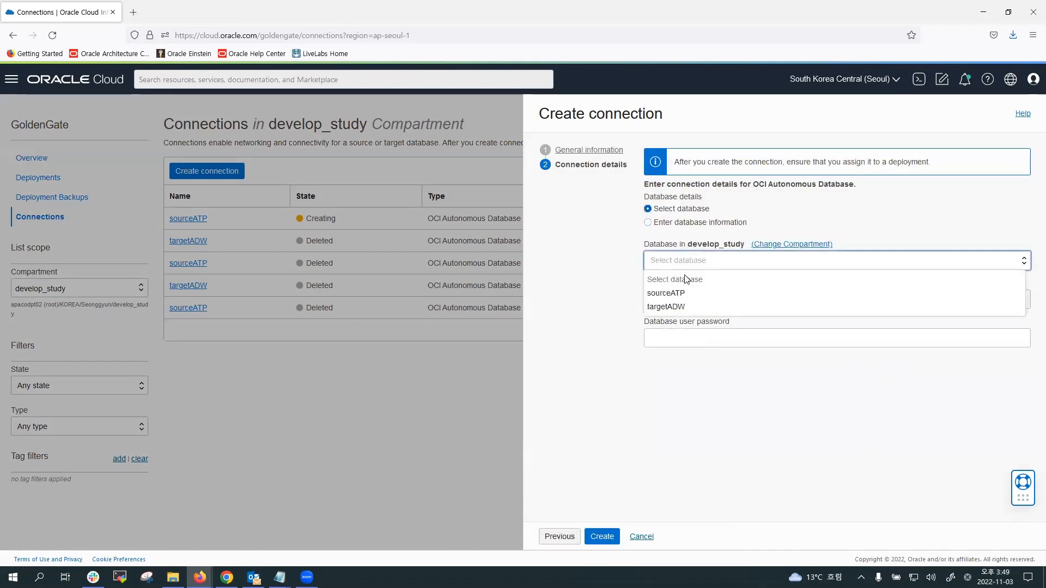
{"action": "left_click", "coordinate": [682, 308]}
{"action": "left_click", "coordinate": [681, 336]}
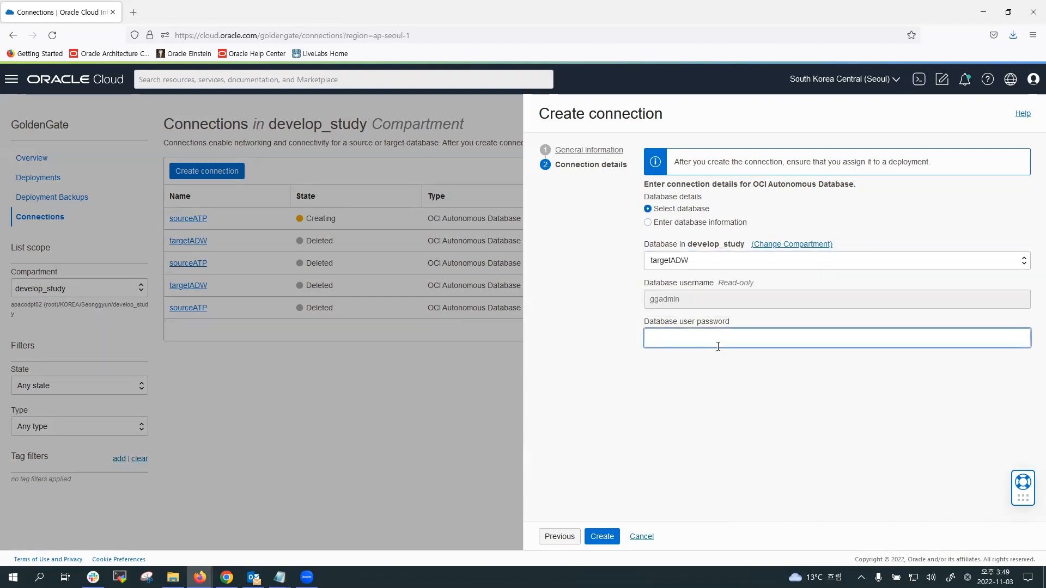
{"action": "type", "text": "••••••••••••••"}
{"action": "left_click", "coordinate": [612, 537]}
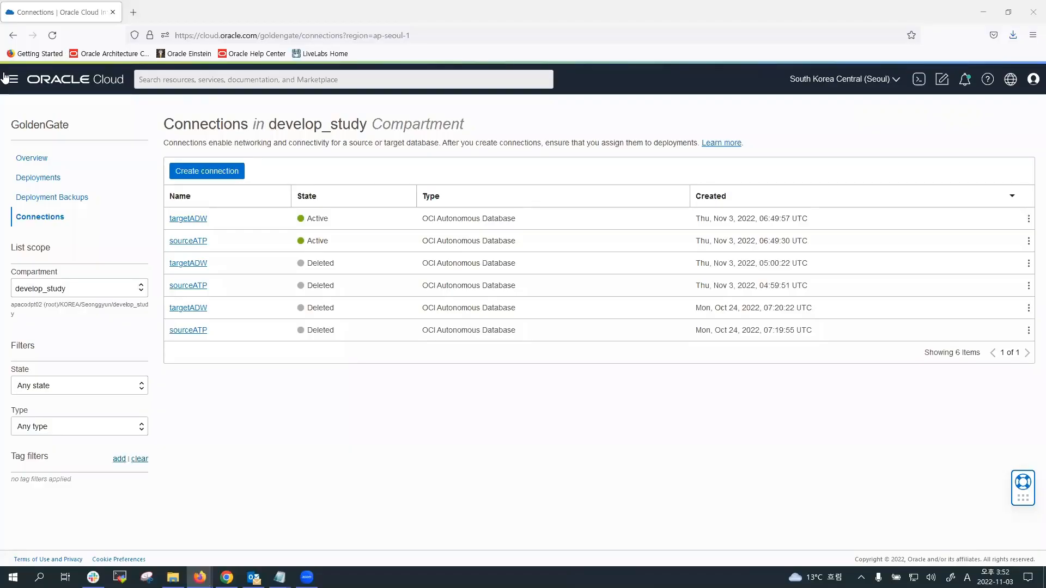
Step: Go to Autonomous Database, open sourceATP, and launch its Database Actions
{"action": "left_click", "coordinate": [11, 79]}
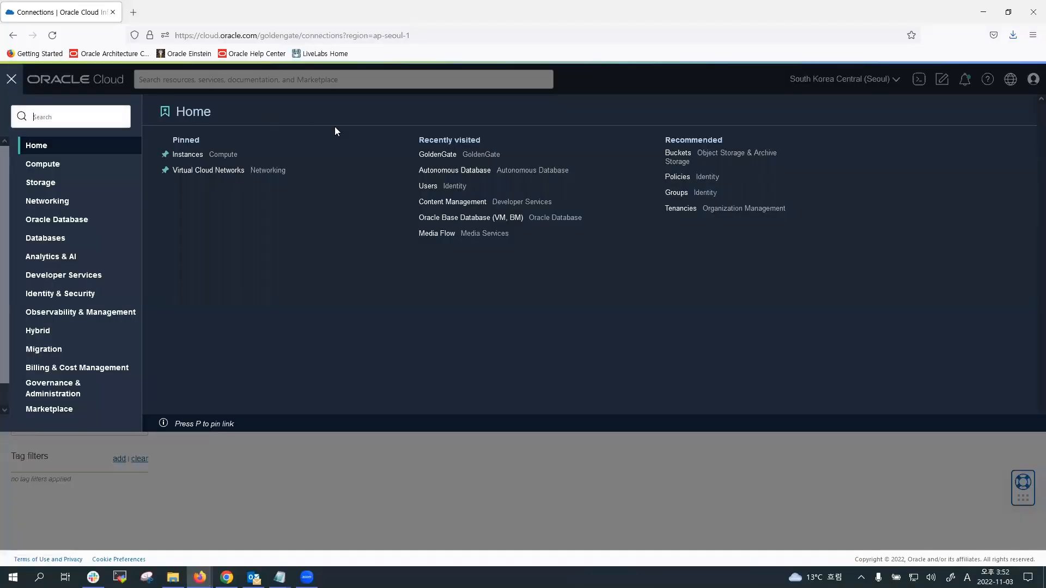
{"action": "left_click", "coordinate": [450, 172]}
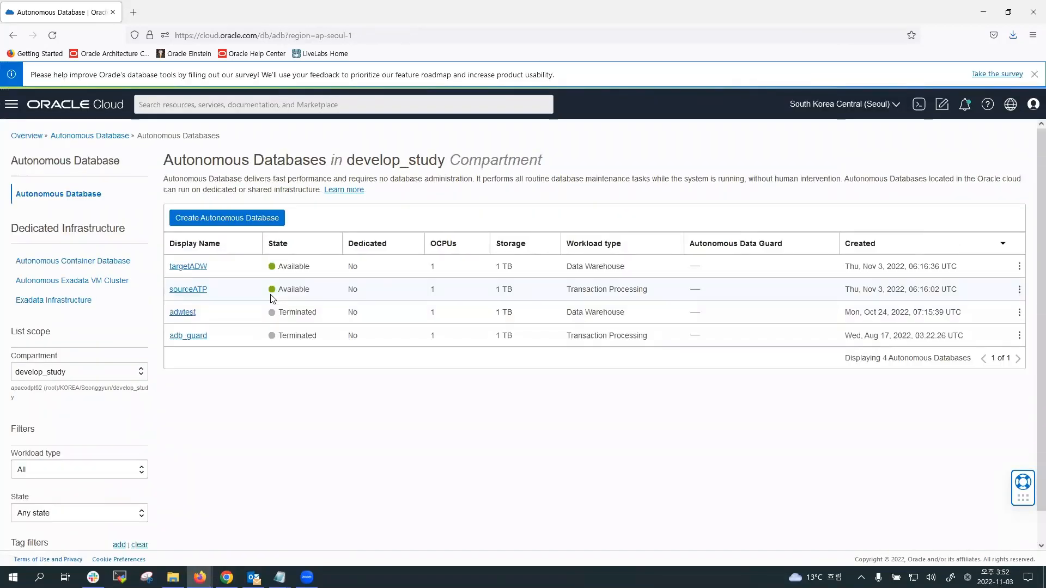
{"action": "left_click", "coordinate": [195, 289]}
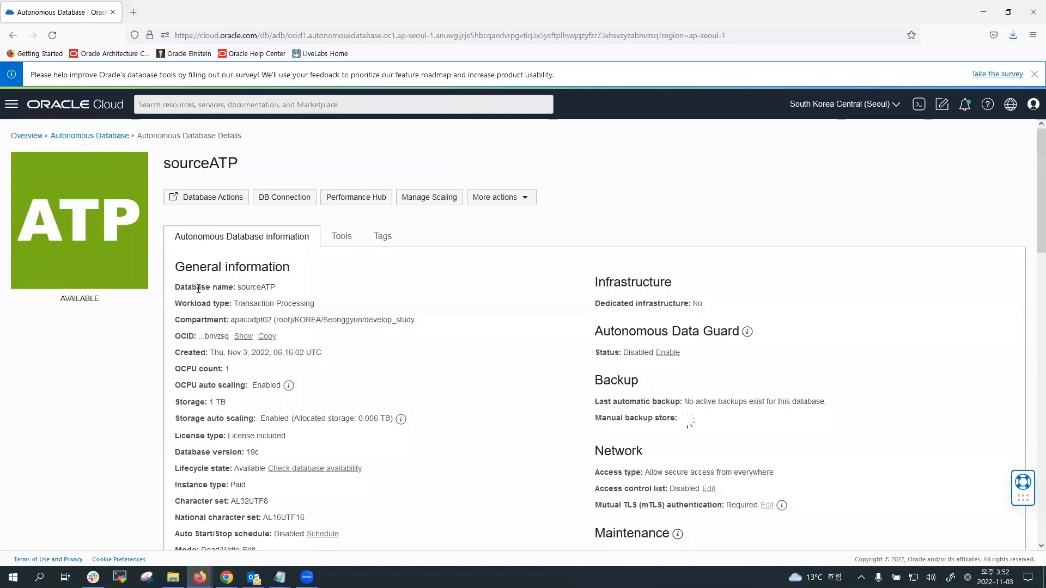
{"action": "left_click", "coordinate": [229, 198]}
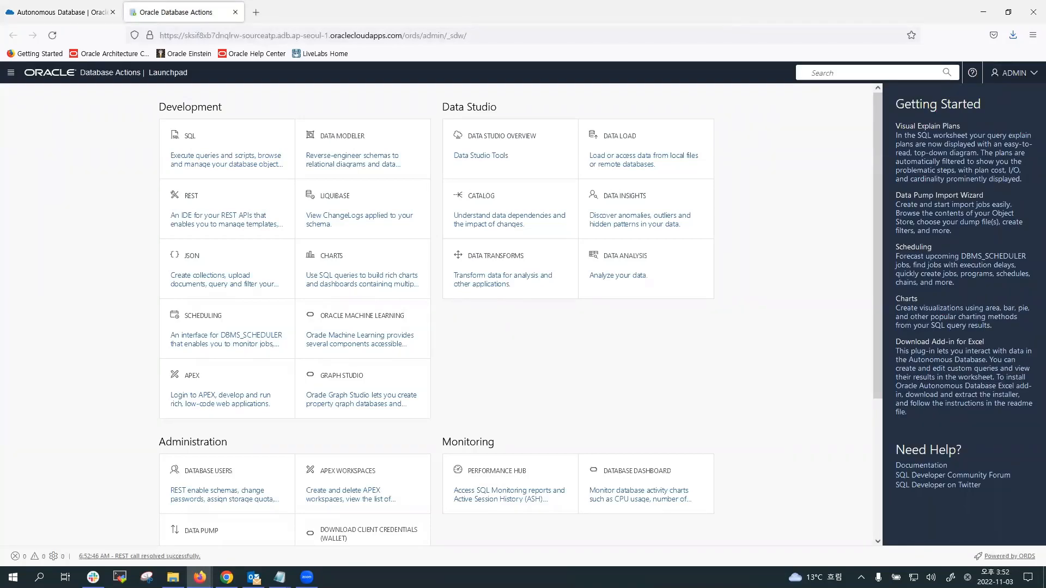
Step: Edit GGADMIN in Database Users: set and confirm a new password, unlock it, apply changes
{"action": "left_click", "coordinate": [213, 492]}
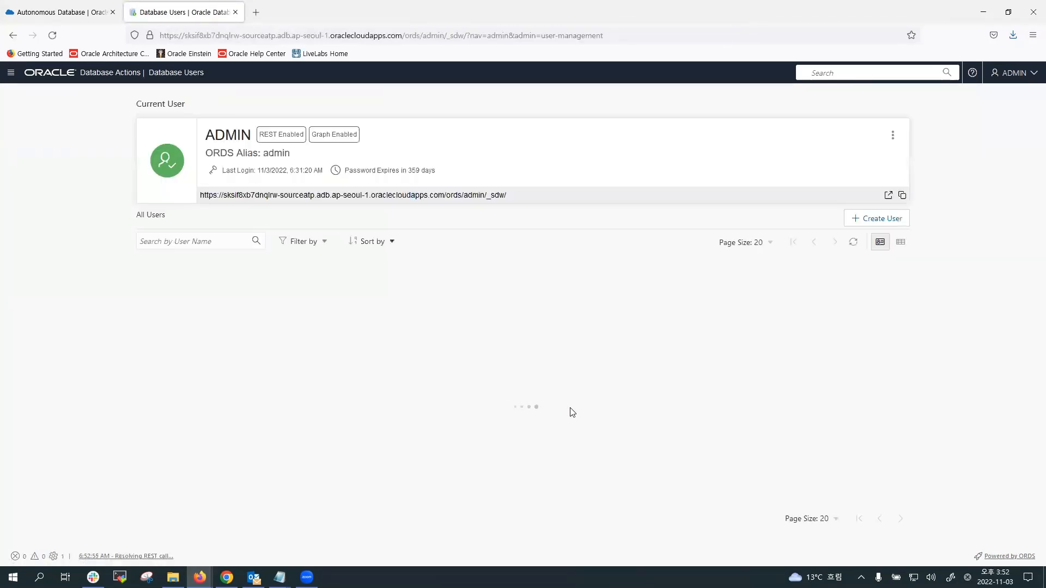
{"action": "left_click", "coordinate": [888, 387]}
{"action": "left_click", "coordinate": [908, 403]}
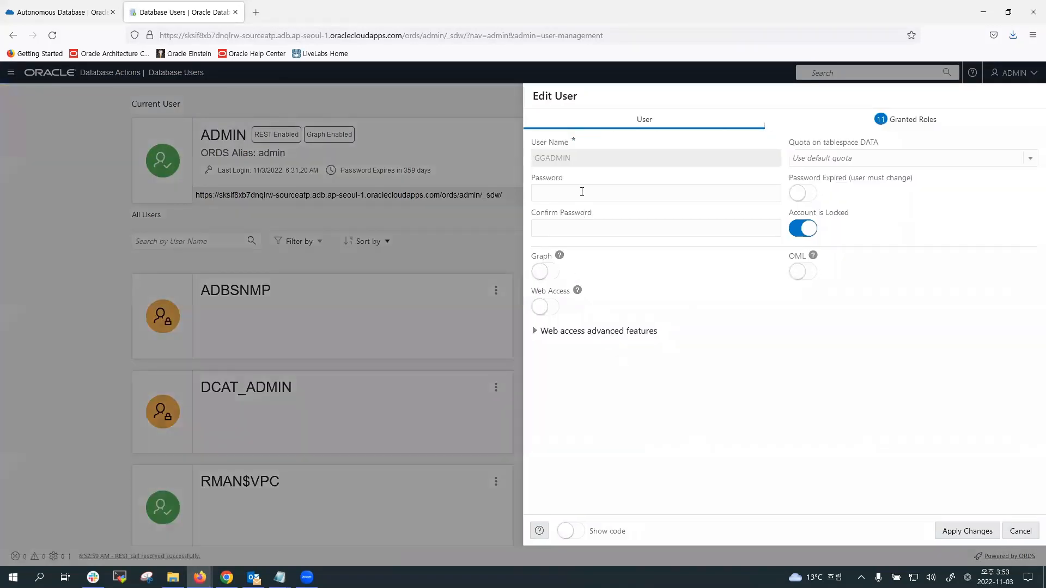
{"action": "type", "text": "•••"}
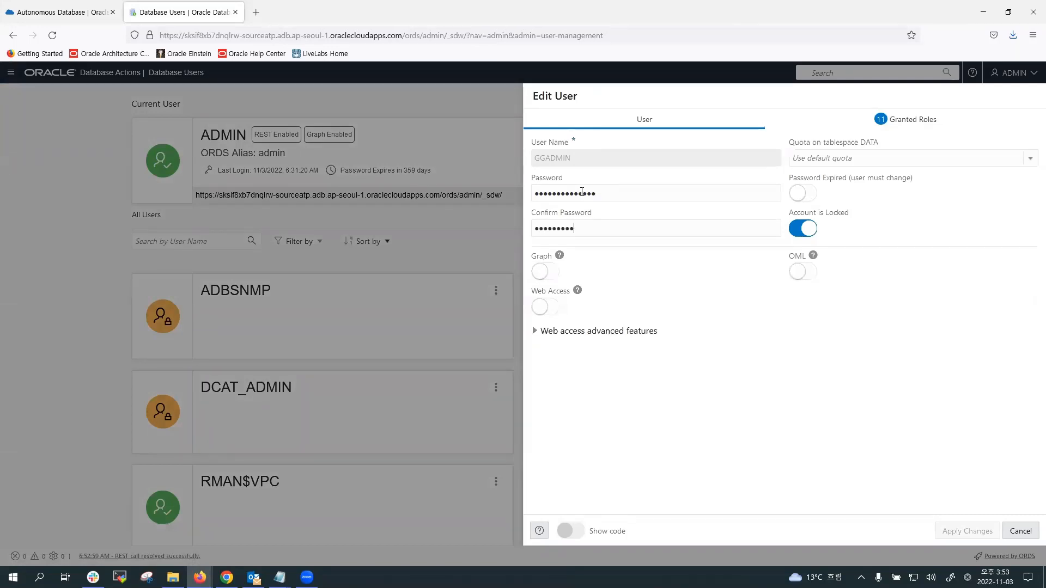
{"action": "type", "text": "••"}
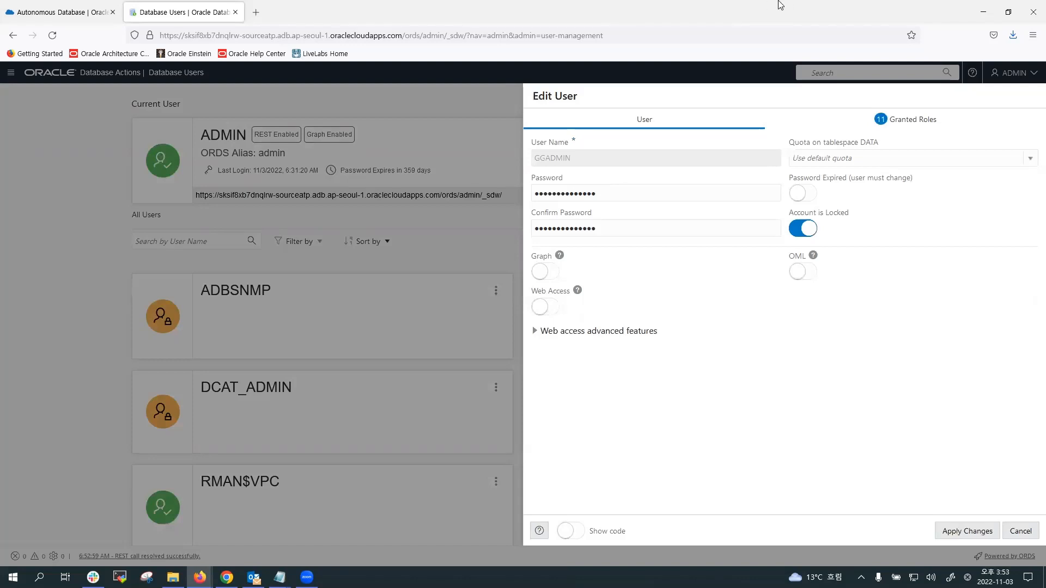
{"action": "left_click", "coordinate": [802, 228]}
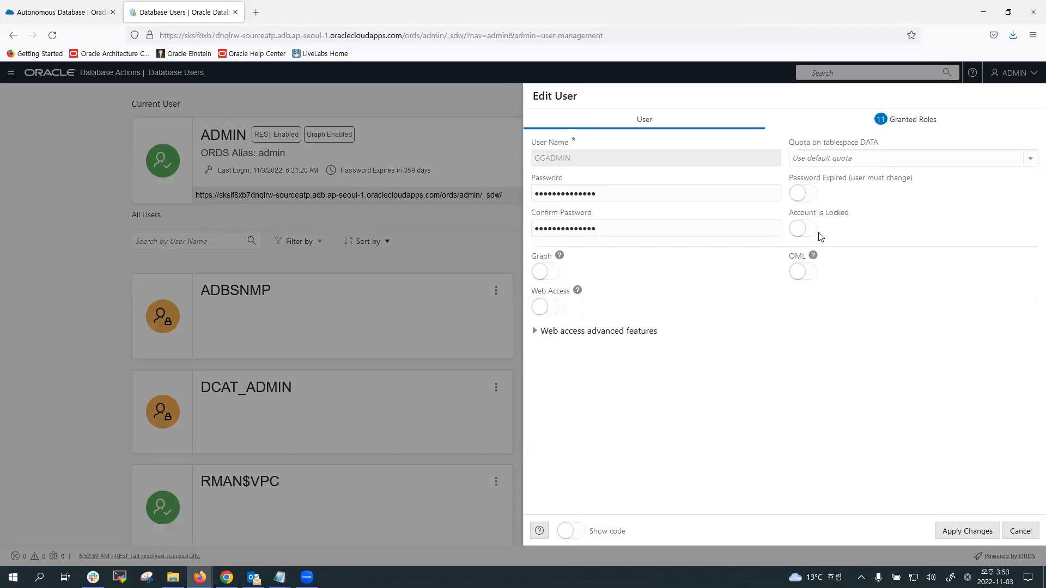
{"action": "left_click", "coordinate": [979, 532]}
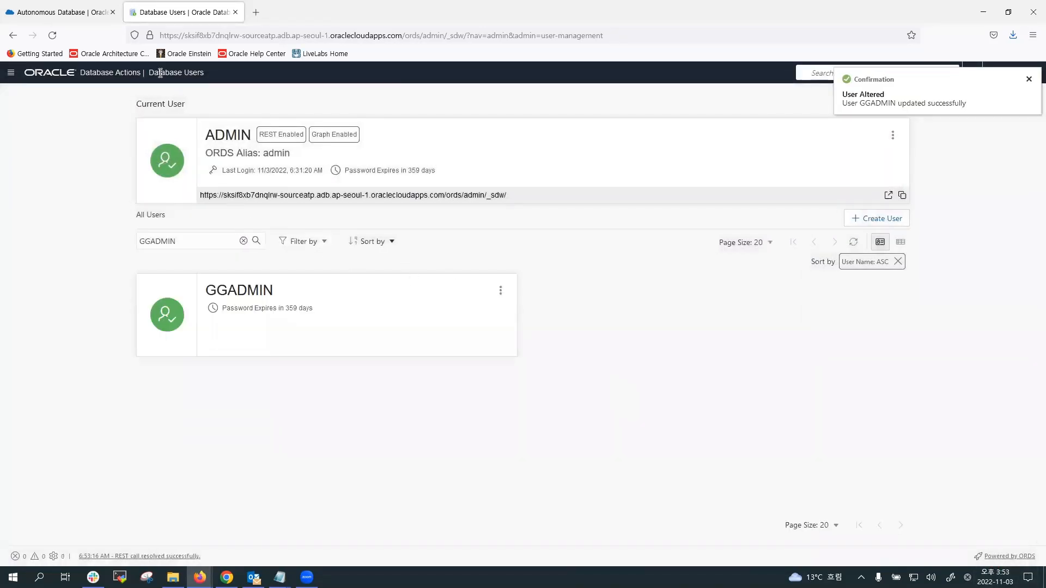
{"action": "left_click", "coordinate": [121, 76]}
Step: Run ALTER PLUGGABLE DATABASE ADD SUPPLEMENTAL LOG DATA in a SQL worksheet, then leave the page
{"action": "left_click", "coordinate": [181, 143]}
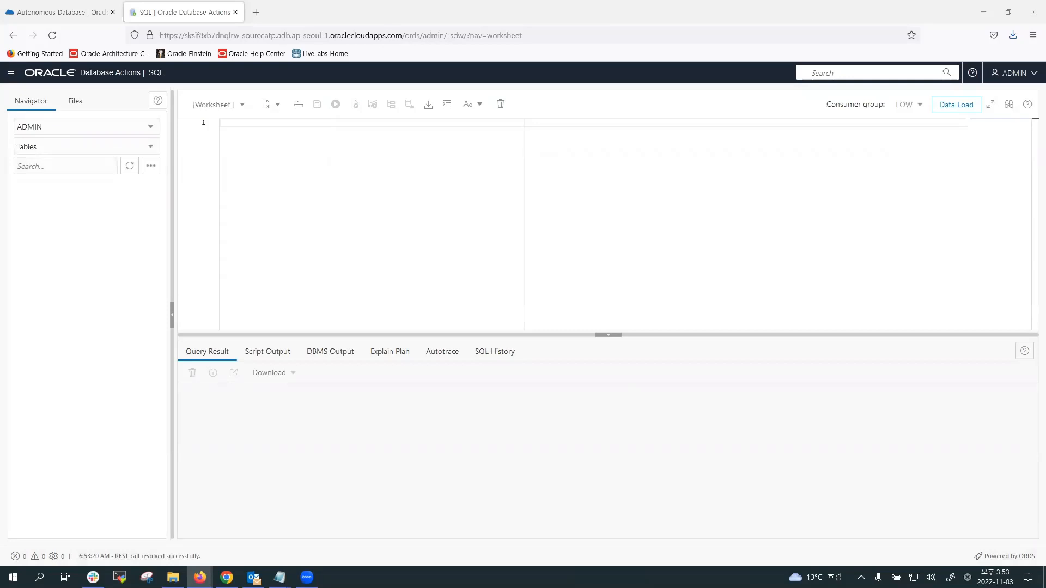
{"action": "left_click", "coordinate": [414, 171]}
{"action": "type", "text": "ALTER PLUGGABLE DATABASE ADD SUPPLEMENTAL LOG DATA;"}
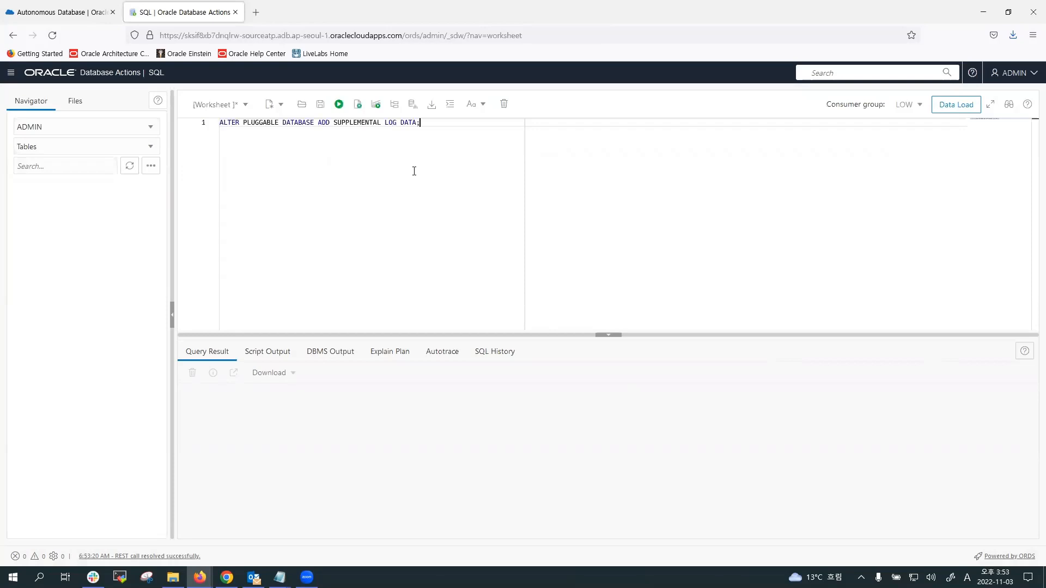
{"action": "key", "text": "ctrl+Return"}
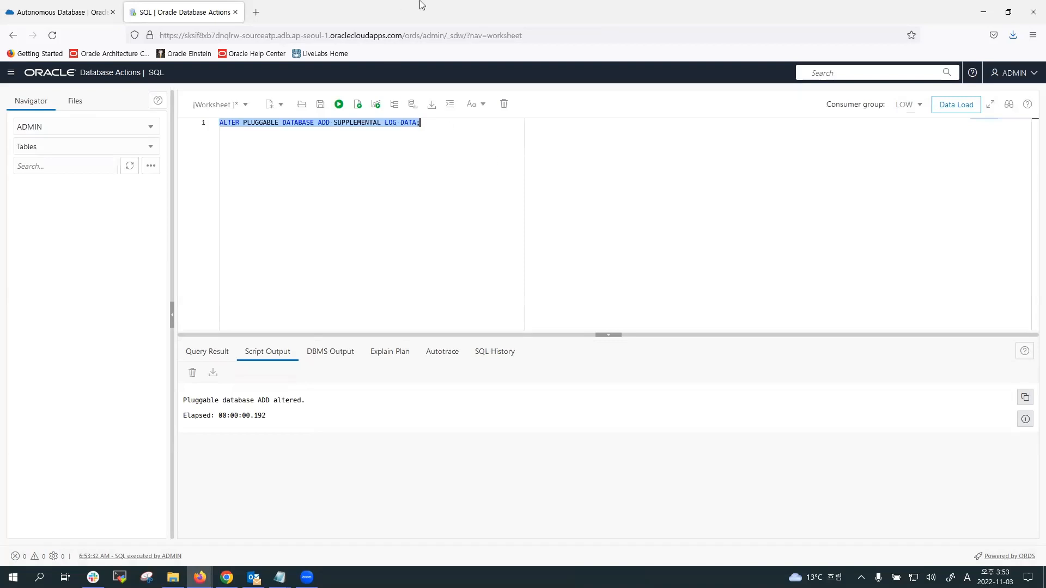
{"action": "left_click", "coordinate": [236, 12]}
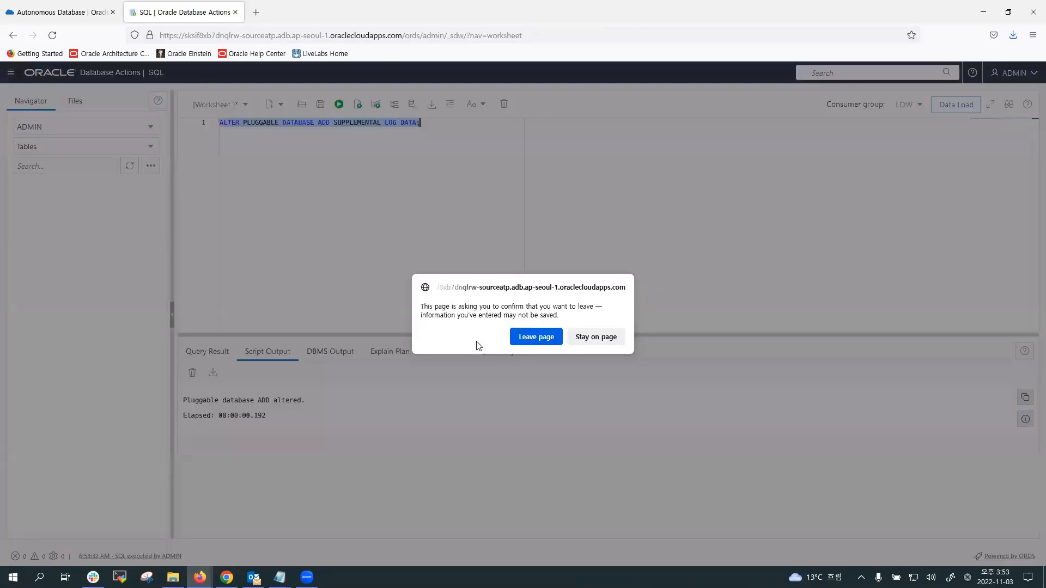
{"action": "left_click", "coordinate": [543, 329]}
Step: Open Database Actions for targetADW and go to its Database Users page
{"action": "left_click", "coordinate": [106, 134]}
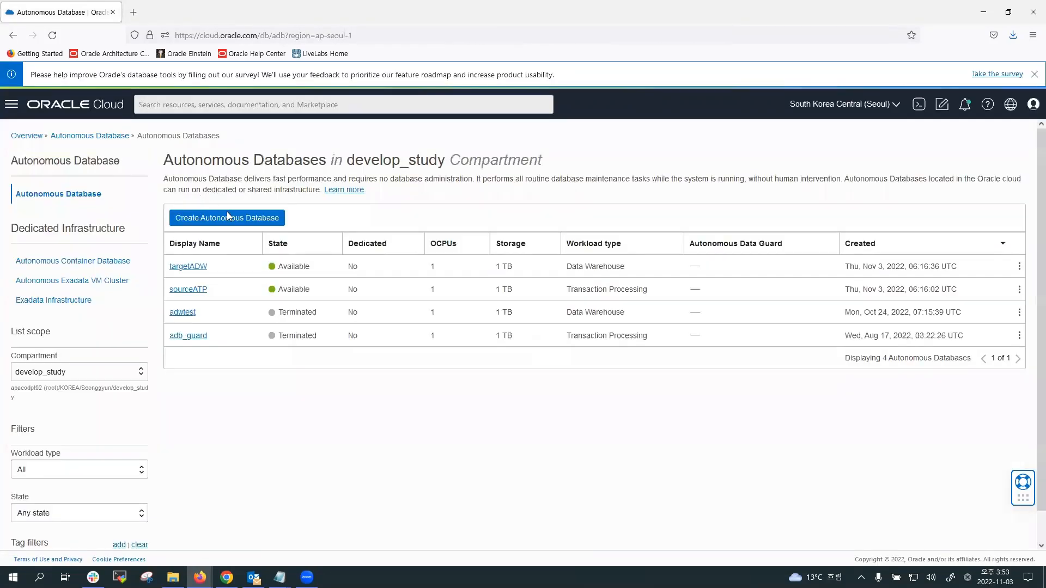
{"action": "left_click", "coordinate": [193, 266]}
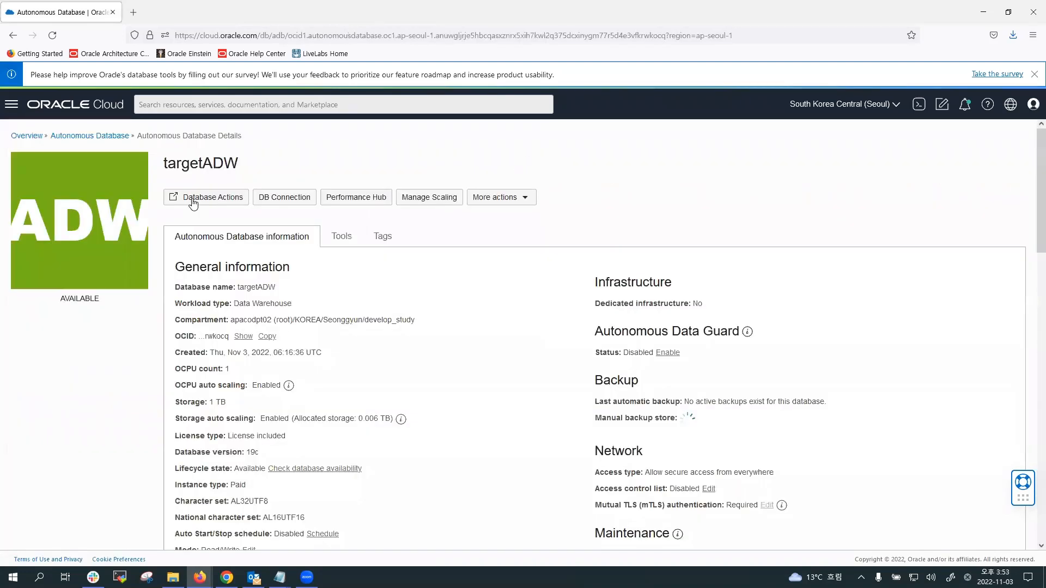
{"action": "left_click", "coordinate": [197, 199]}
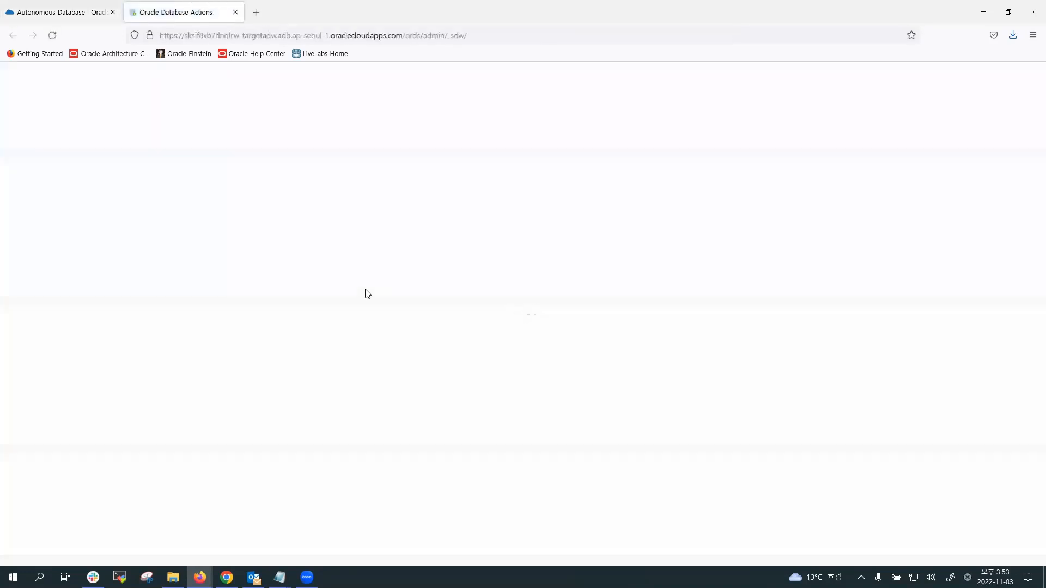
{"action": "left_click", "coordinate": [216, 471]}
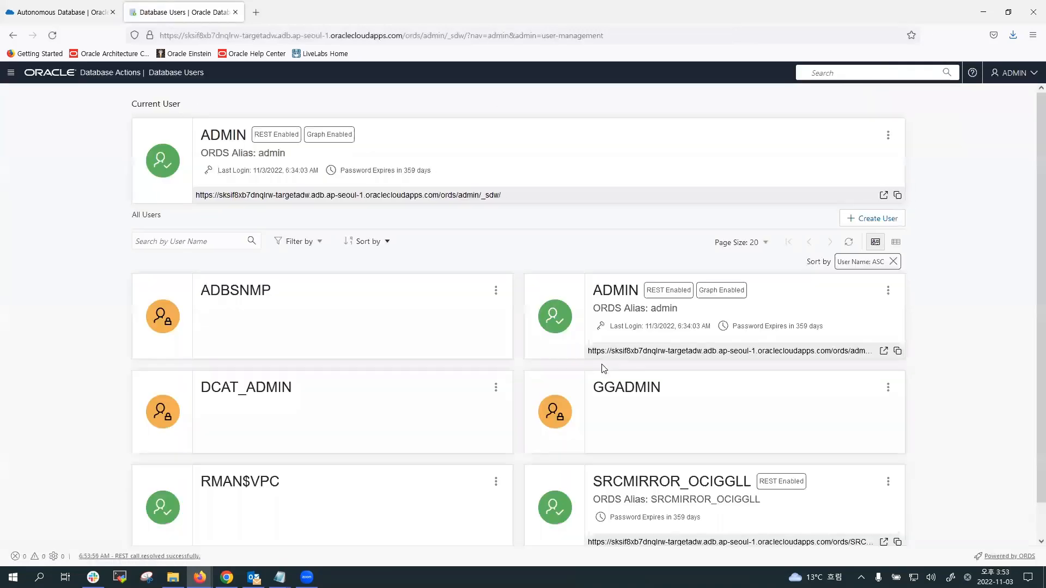
Step: Give GGADMIN a new password, unlock its account, apply, and open a SQL worksheet
{"action": "left_click", "coordinate": [888, 387]}
{"action": "left_click", "coordinate": [911, 402]}
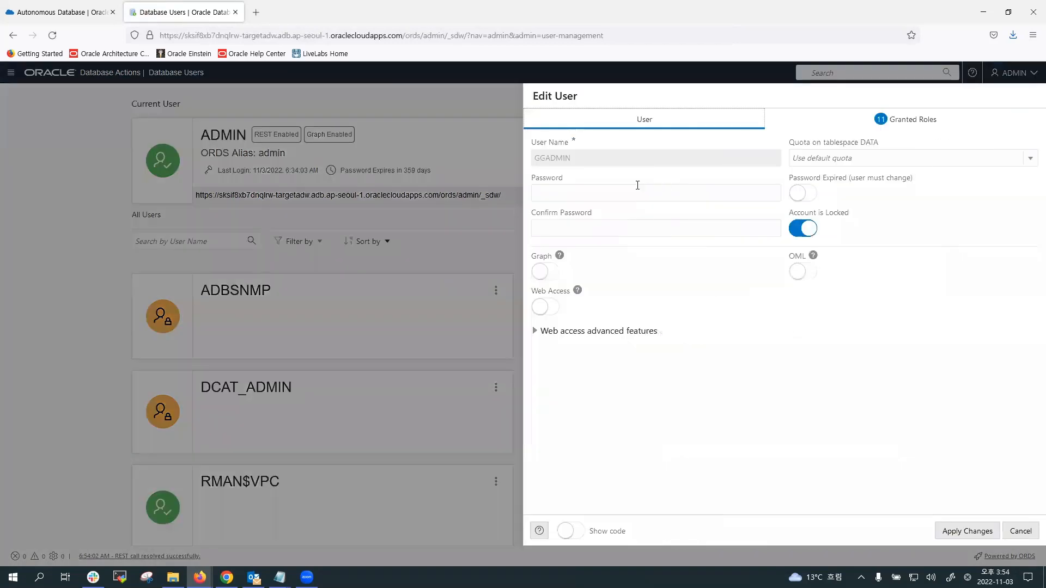
{"action": "left_click", "coordinate": [633, 196]}
{"action": "type", "text": "W"}
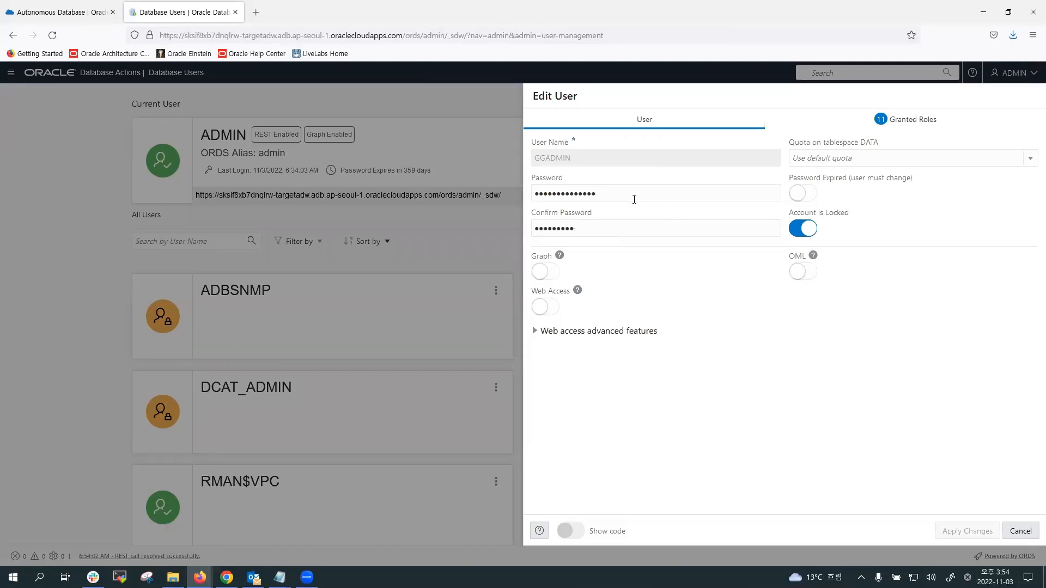
{"action": "type", "text": "##"}
{"action": "left_click", "coordinate": [801, 229]}
{"action": "left_click", "coordinate": [981, 536]}
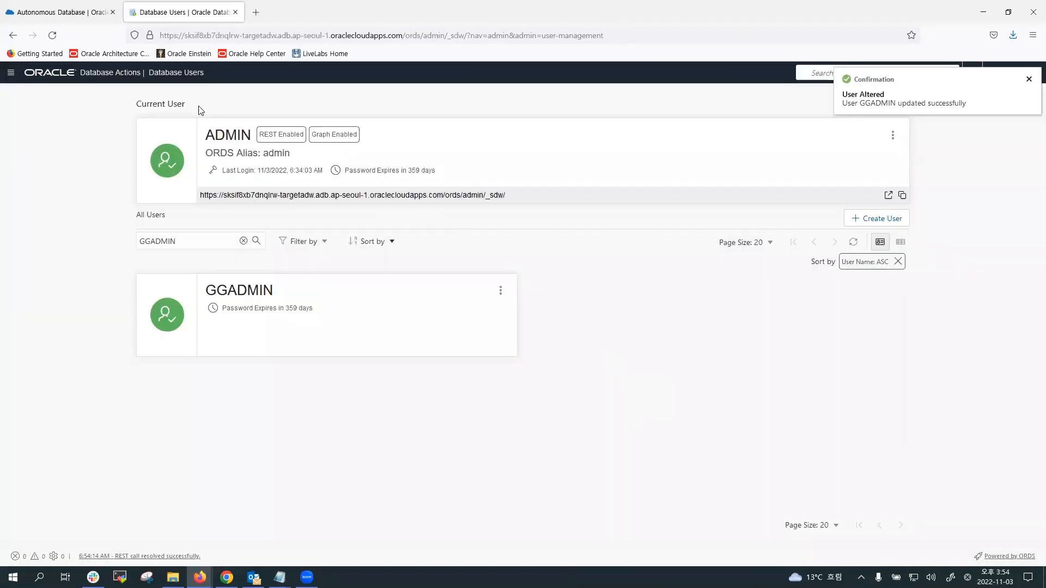
{"action": "left_click", "coordinate": [122, 74]}
{"action": "left_click", "coordinate": [208, 158]}
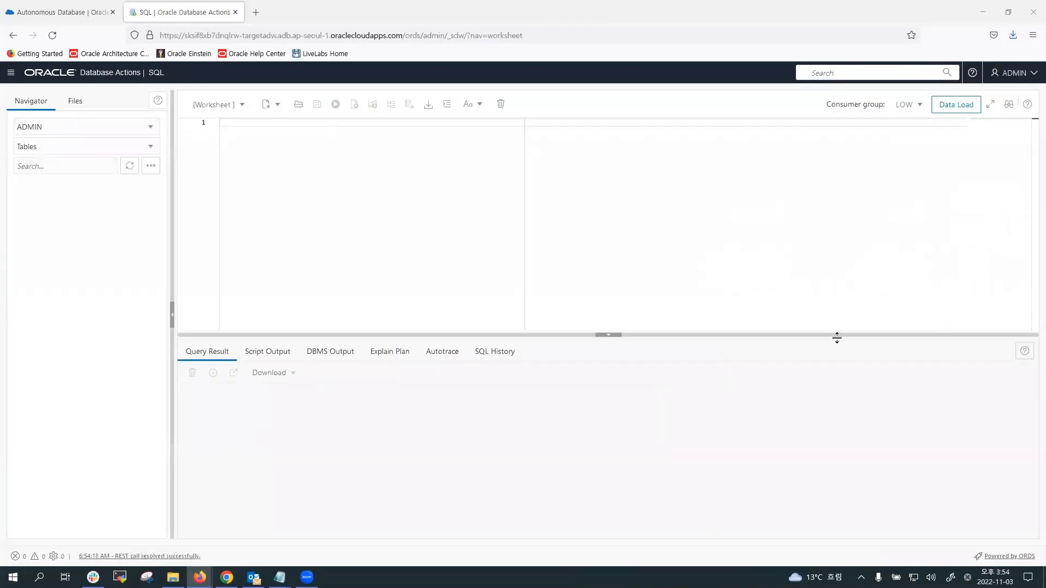
Step: Run ALTER PLUGGABLE DATABASE ADD SUPPLEMENTAL LOG DATA, then leave Database Actions without saving
{"action": "type", "text": "ALTER PLUGGABLE DATABASE ADD SUPPLEMENTAL LOG DATA;"}
{"action": "key", "text": "ctrl+Return"}
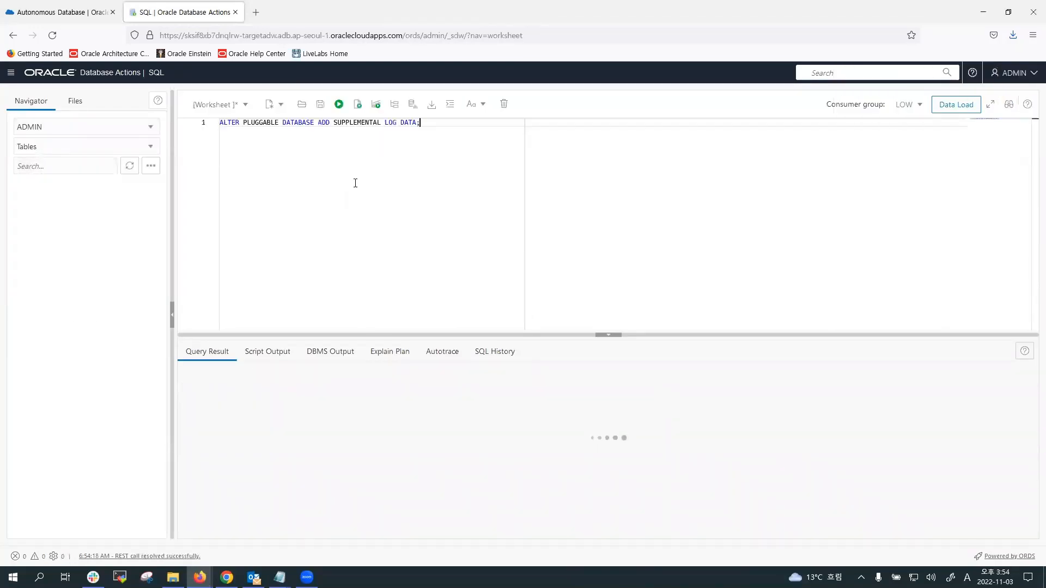
{"action": "key", "text": "ctrl+a"}
{"action": "key", "text": "F5"}
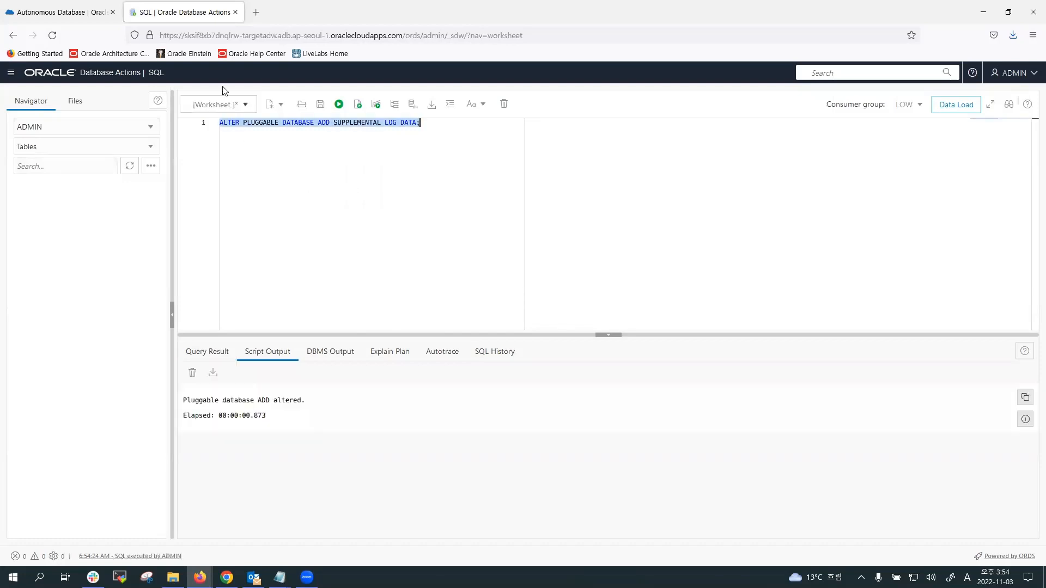
{"action": "left_click", "coordinate": [235, 12]}
{"action": "left_click", "coordinate": [523, 339]}
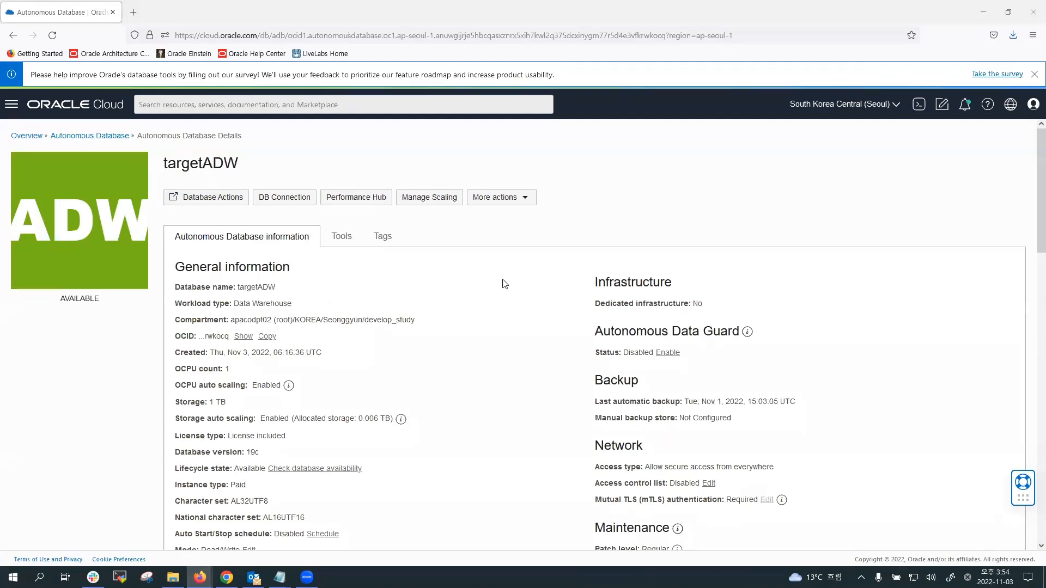
Step: Open GGSDeployment in GoldenGate and show its assigned connections
{"action": "left_click", "coordinate": [11, 104]}
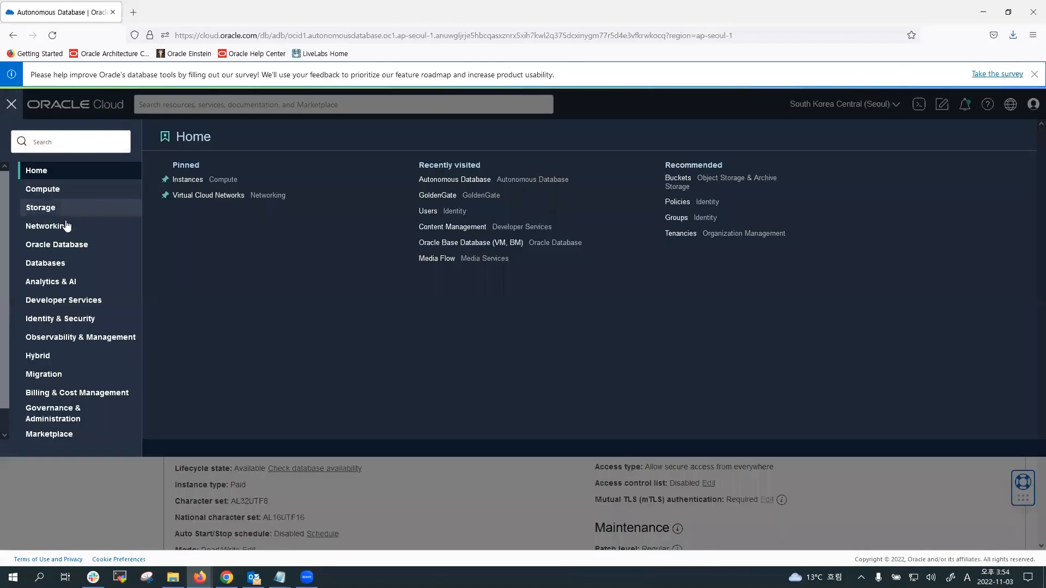
{"action": "left_click", "coordinate": [441, 201]}
{"action": "left_click", "coordinate": [58, 179]}
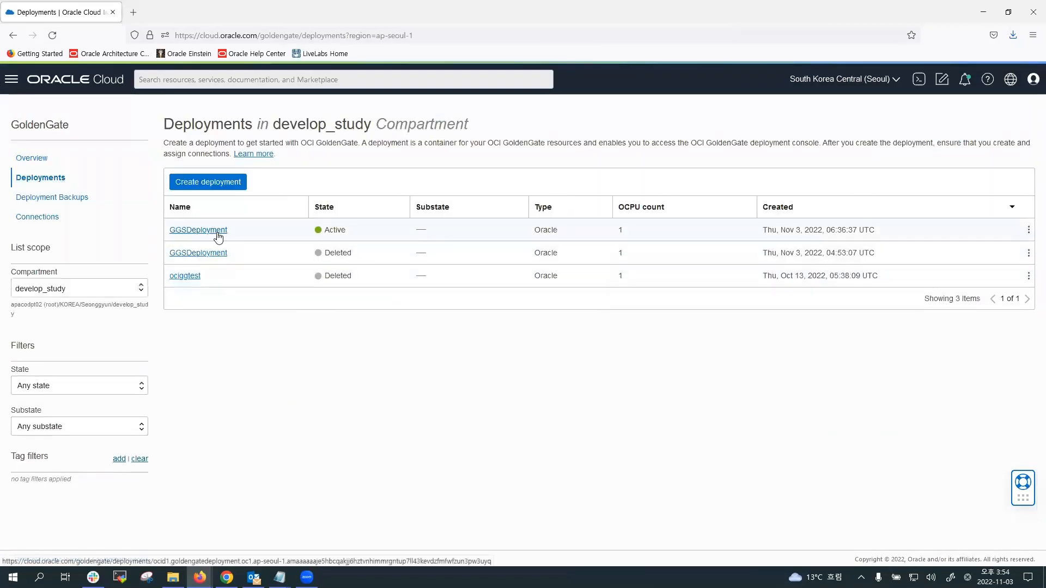
{"action": "left_click", "coordinate": [198, 229]}
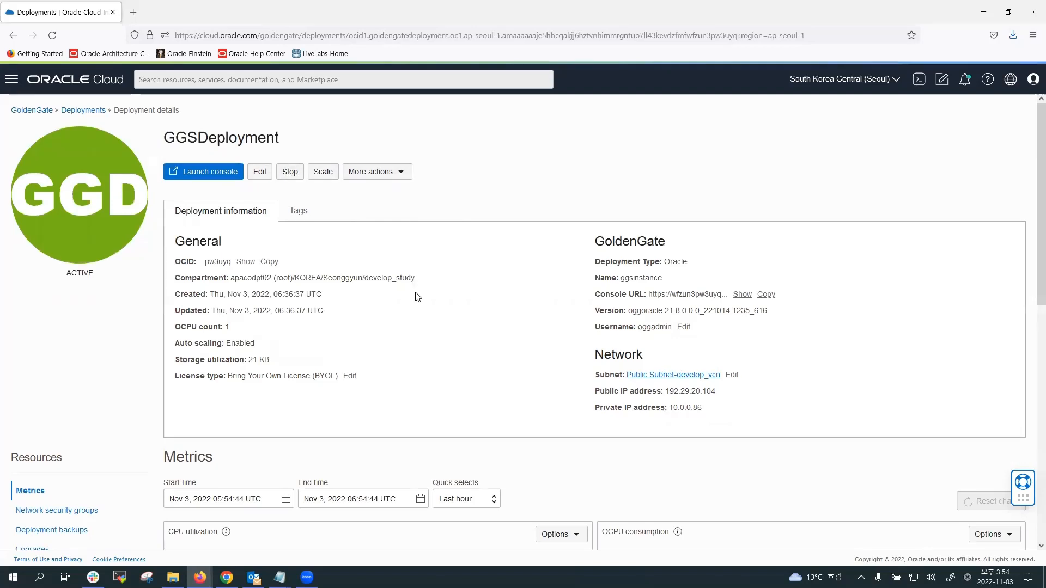
{"action": "scroll", "coordinate": [523, 374], "scroll_direction": "down", "scroll_amount": 6}
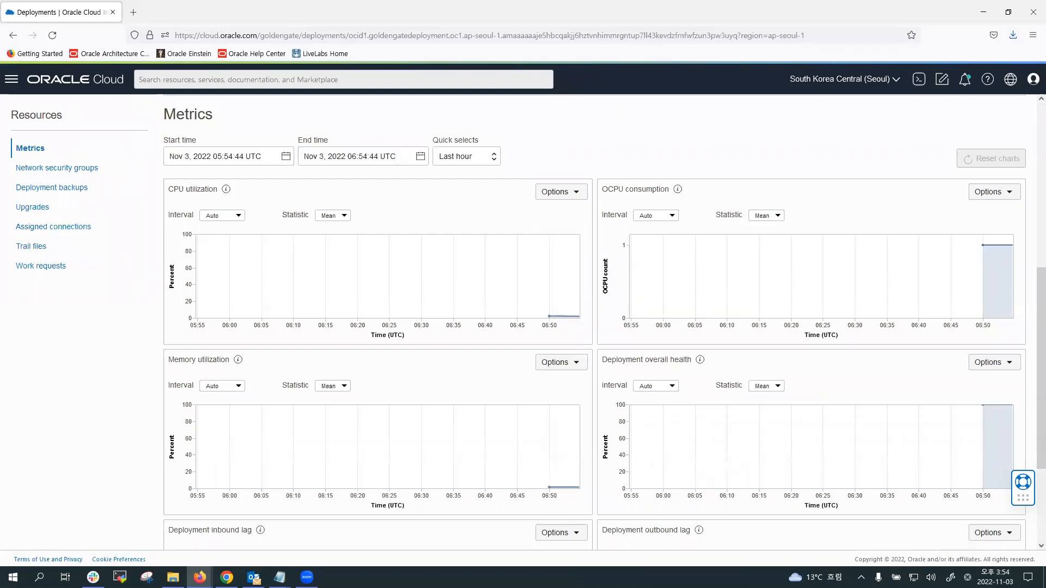
{"action": "left_click", "coordinate": [47, 228]}
{"action": "scroll", "coordinate": [242, 299], "scroll_direction": "up", "scroll_amount": 3}
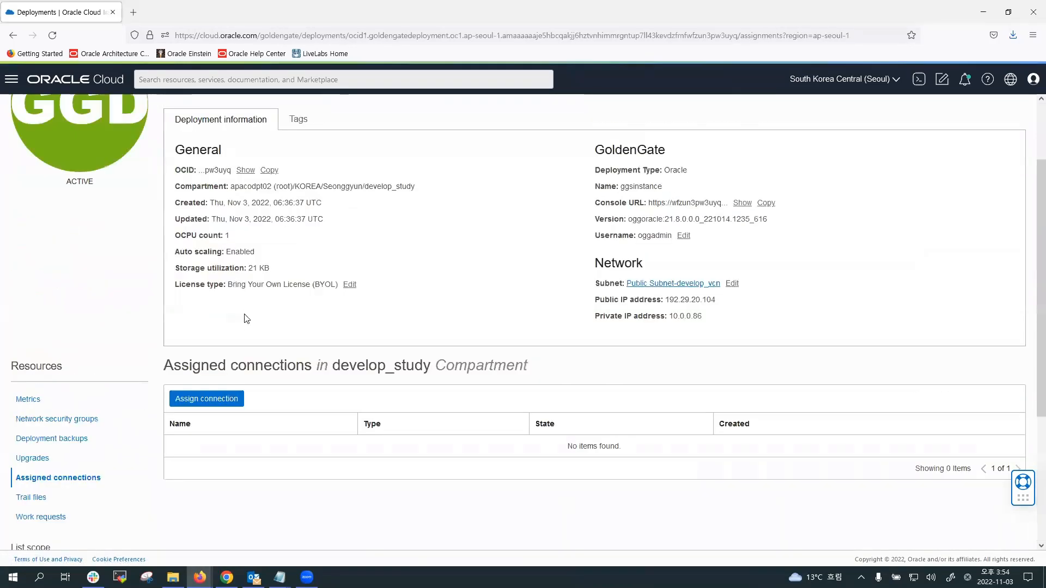
Step: Assign the sourceATP and targetADW connections to the deployment
{"action": "left_click", "coordinate": [207, 400]}
{"action": "left_click", "coordinate": [361, 197]}
{"action": "left_click", "coordinate": [333, 226]}
{"action": "left_click", "coordinate": [328, 241]}
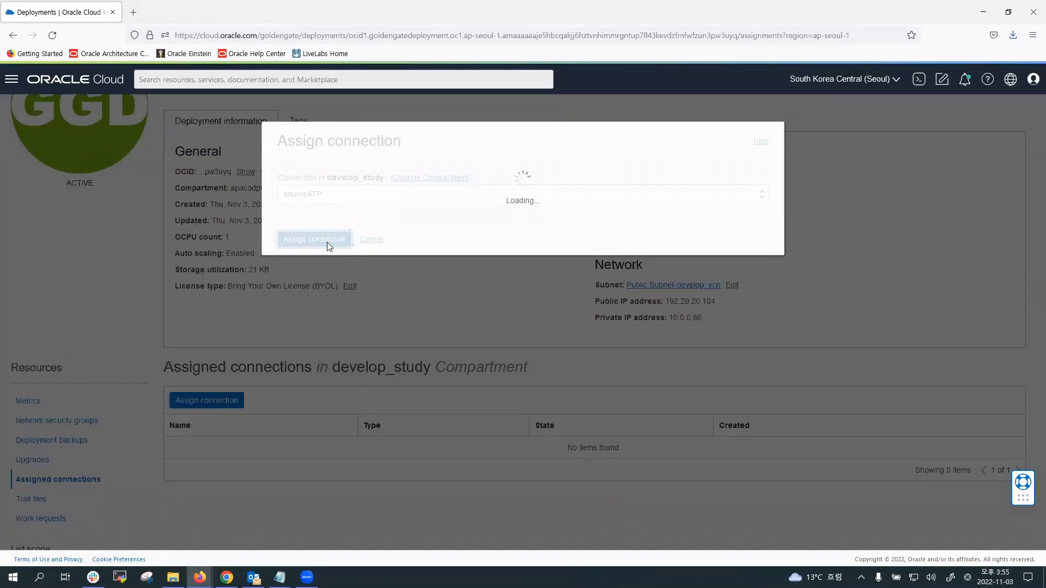
{"action": "left_click", "coordinate": [212, 401]}
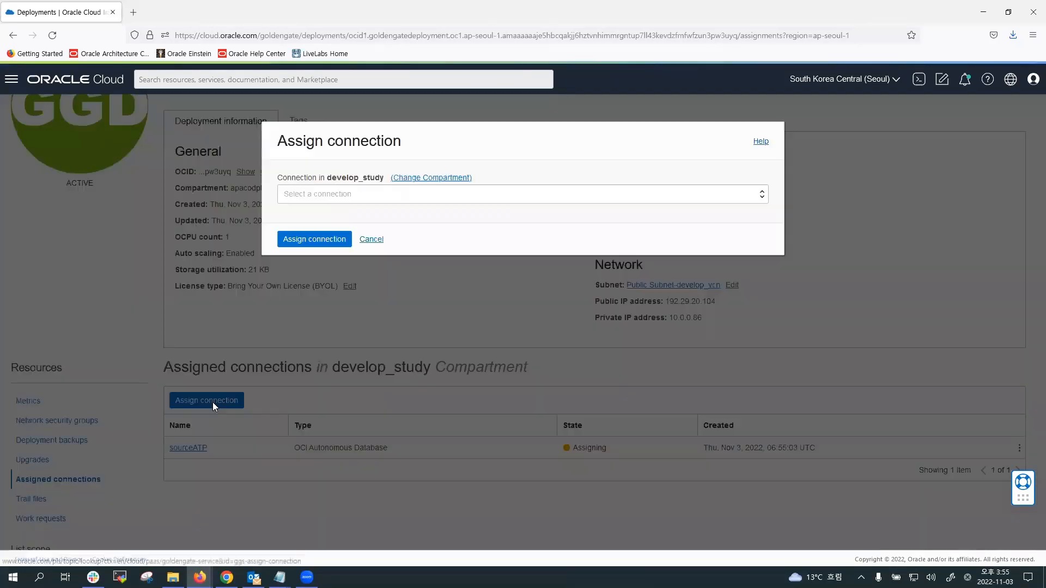
{"action": "left_click", "coordinate": [315, 239]}
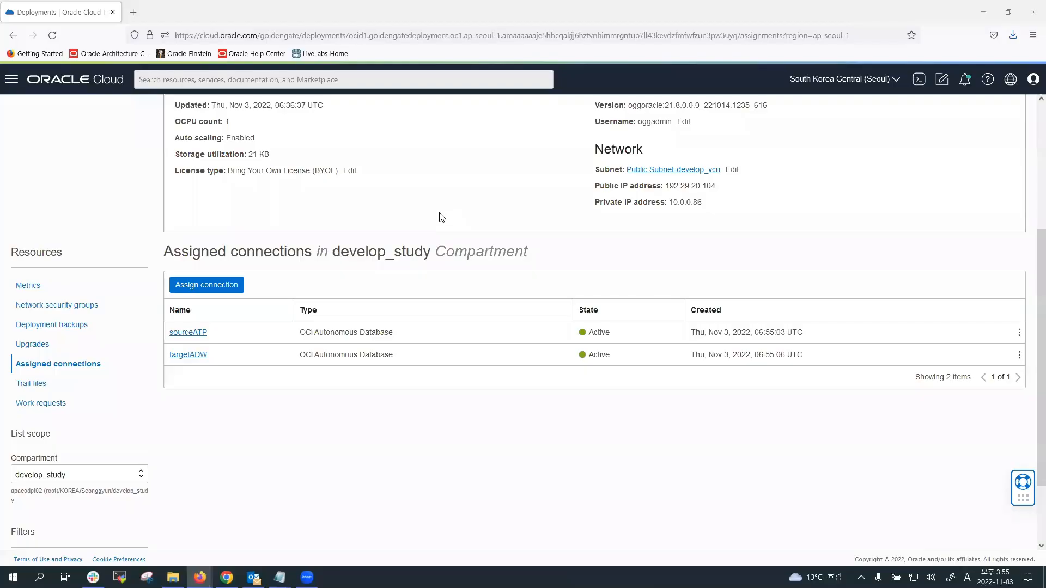
{"action": "scroll", "coordinate": [290, 415], "scroll_direction": "up", "scroll_amount": 4}
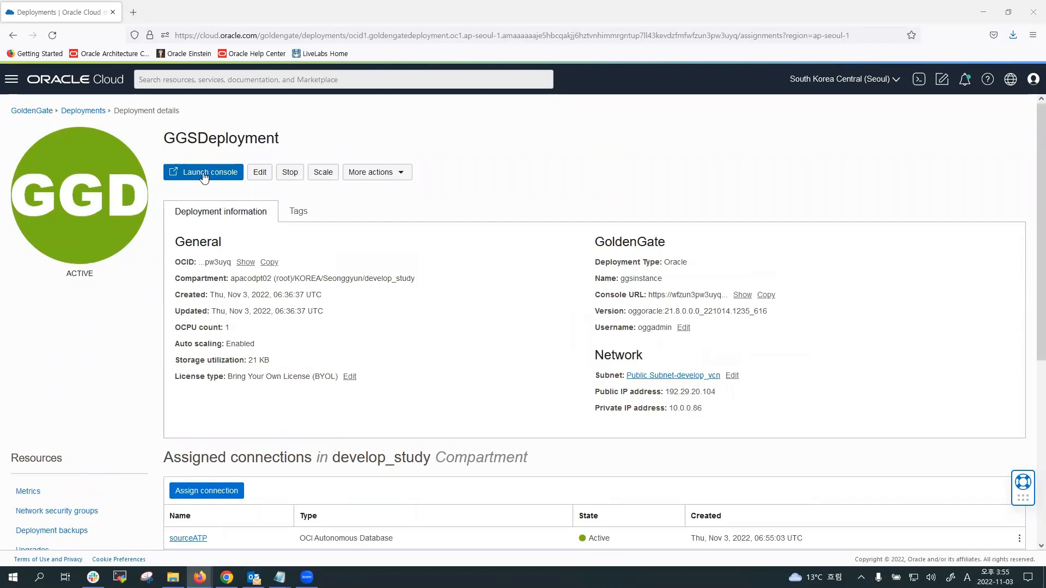
Step: Launch the deployment console and sign in as oggadmin with the admin password
{"action": "left_click", "coordinate": [204, 172]}
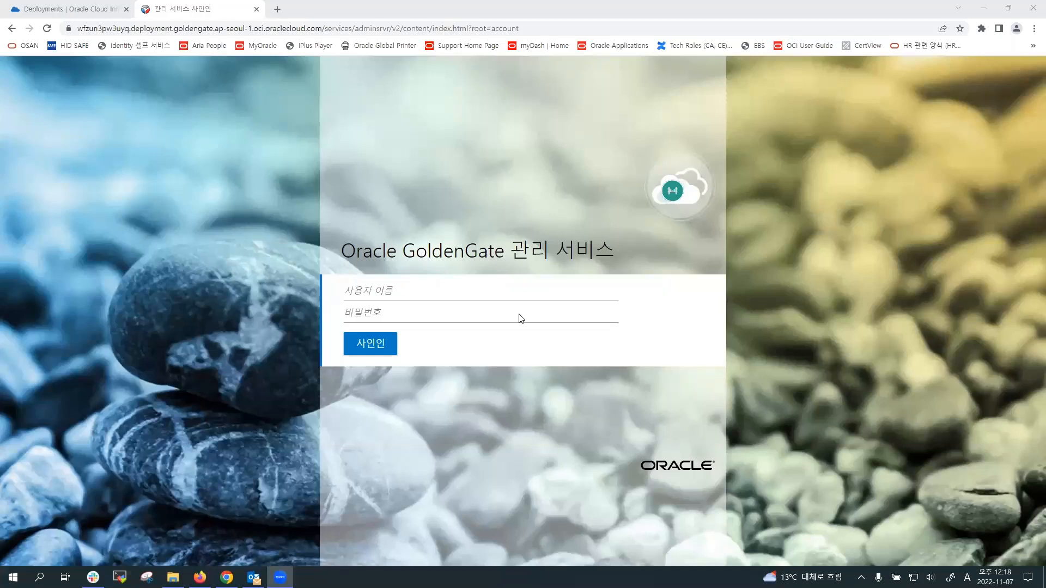
{"action": "left_click", "coordinate": [369, 295]}
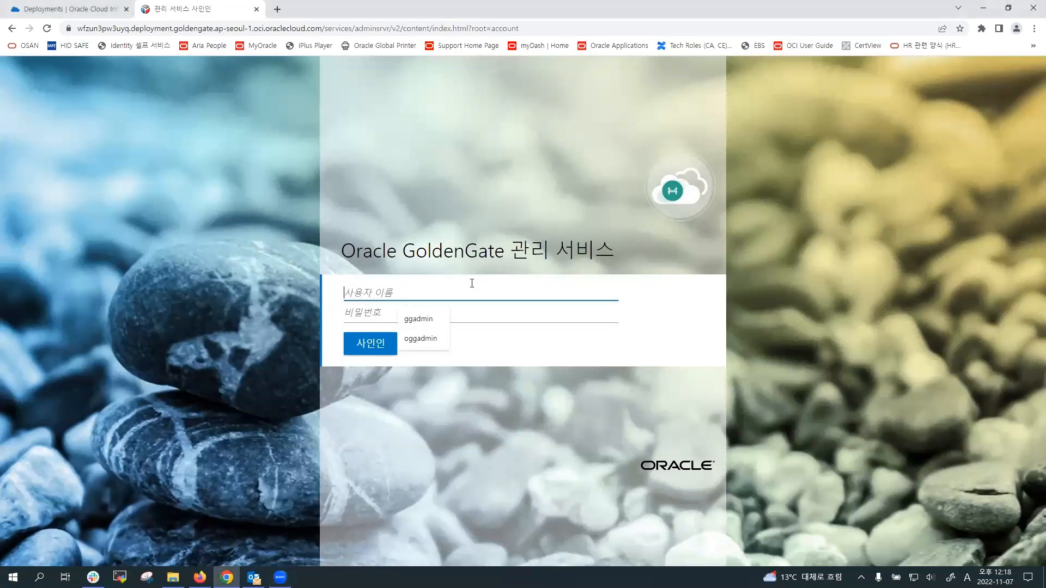
{"action": "type", "text": "oggadmin"}
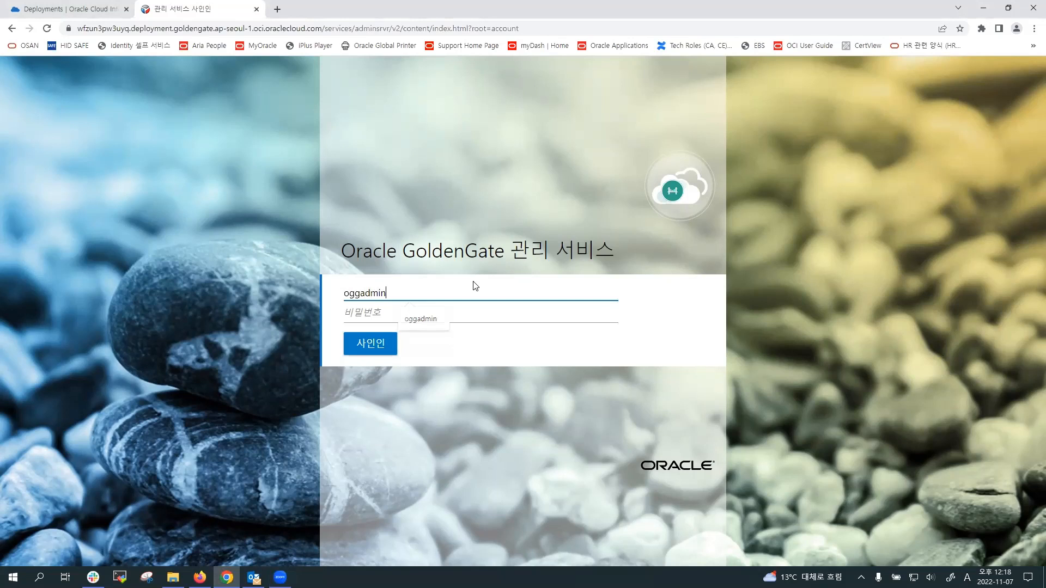
{"action": "key", "text": "Tab"}
{"action": "type", "text": "••"}
{"action": "key", "text": "BackSpace"}
{"action": "key", "text": "BackSpace"}
{"action": "type", "text": "•"}
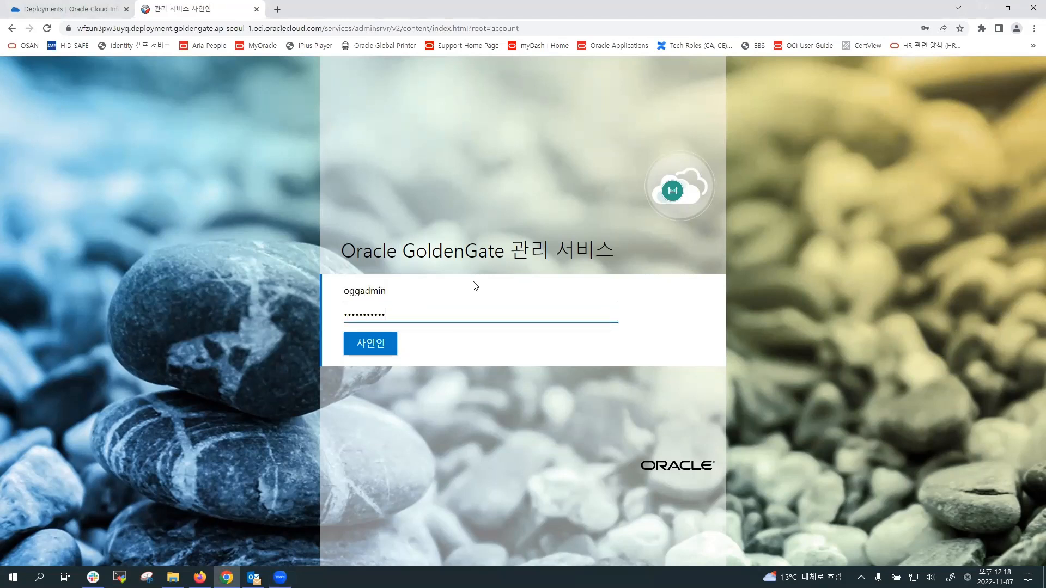
{"action": "key", "text": "Return"}
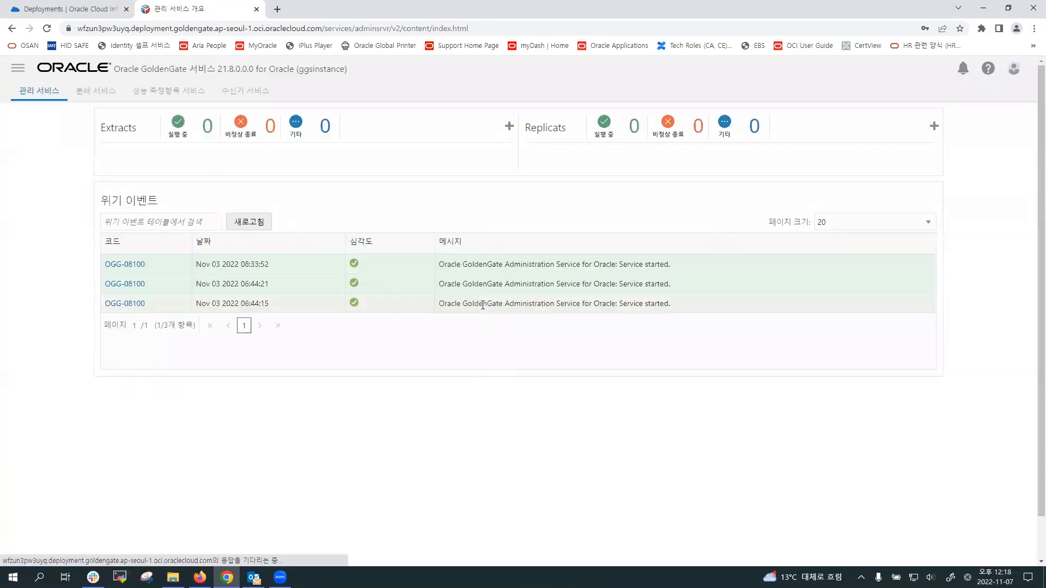
Step: Open the Configuration page and connect to the sourceATP database
{"action": "left_click", "coordinate": [18, 76]}
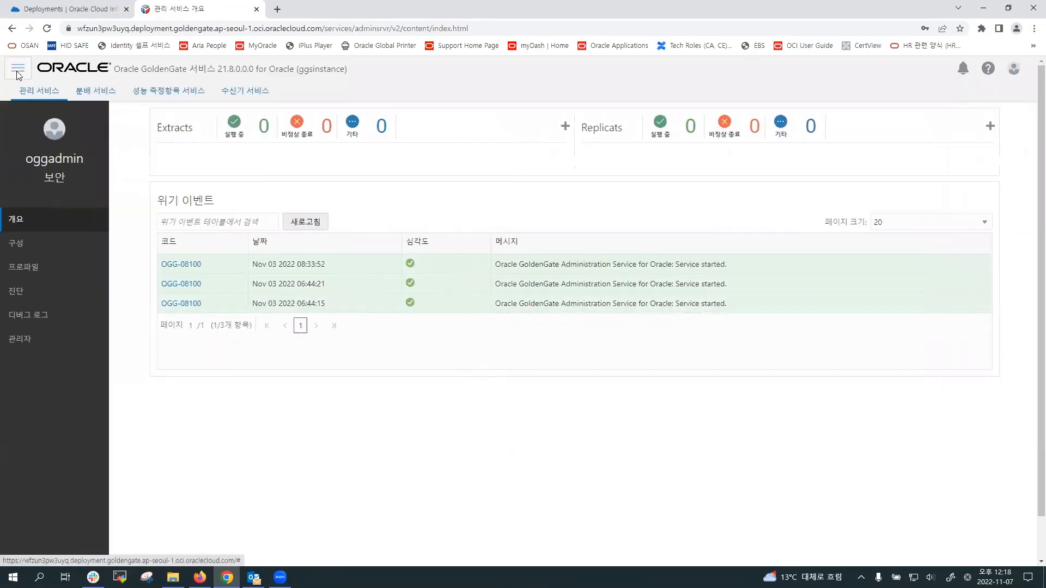
{"action": "left_click", "coordinate": [16, 243]}
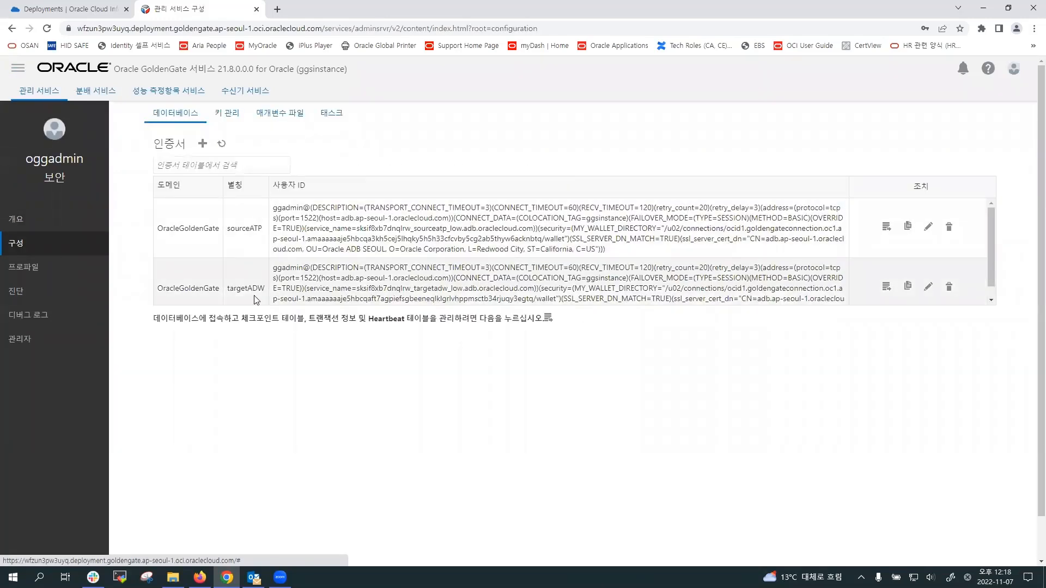
{"action": "left_click", "coordinate": [885, 228]}
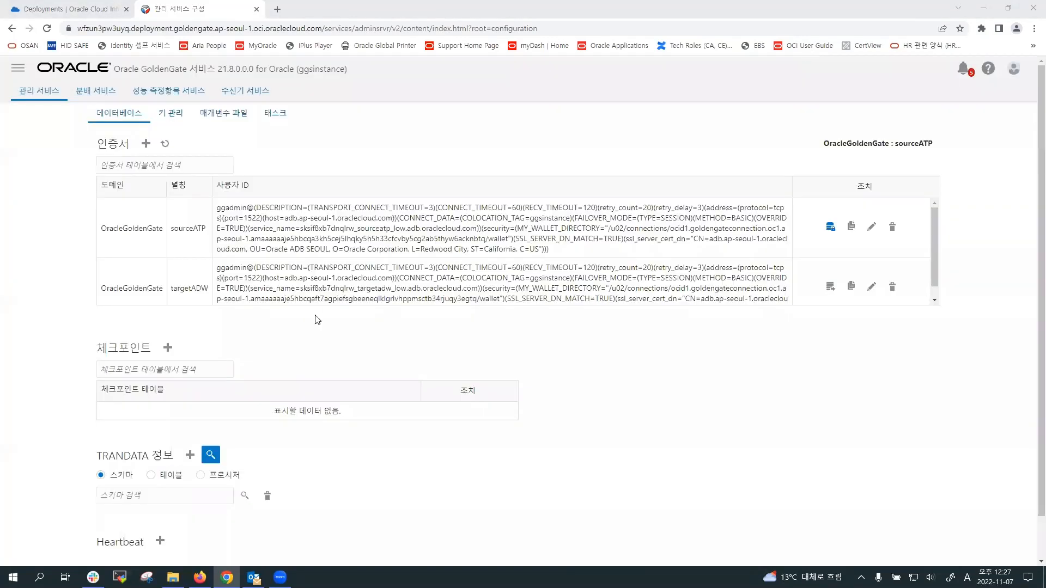
{"action": "scroll", "coordinate": [248, 460], "scroll_direction": "down", "scroll_amount": 1}
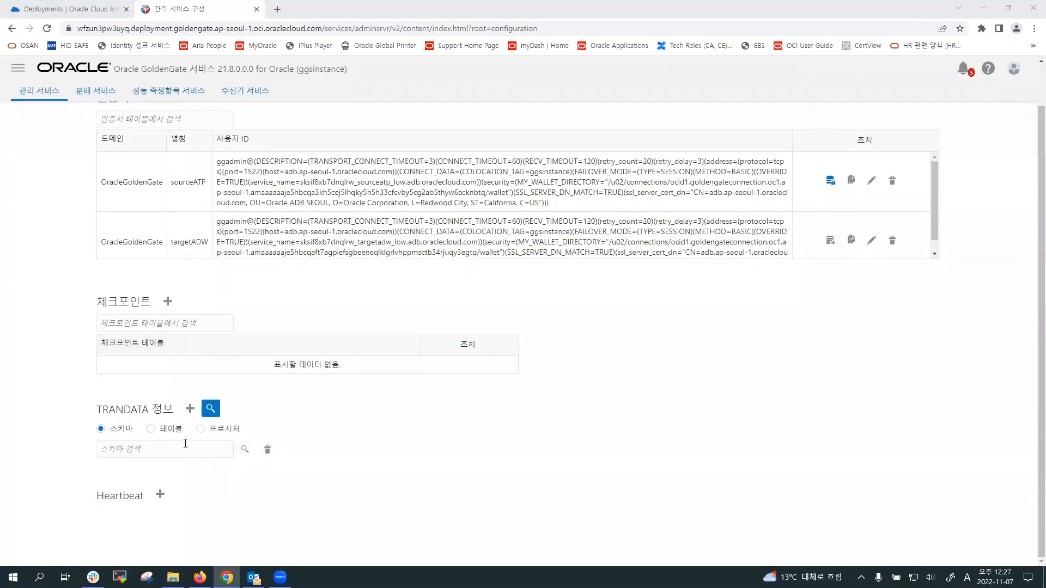
Step: Add schema TRANDATA for SRC_OCIGGLL
{"action": "left_click", "coordinate": [197, 410]}
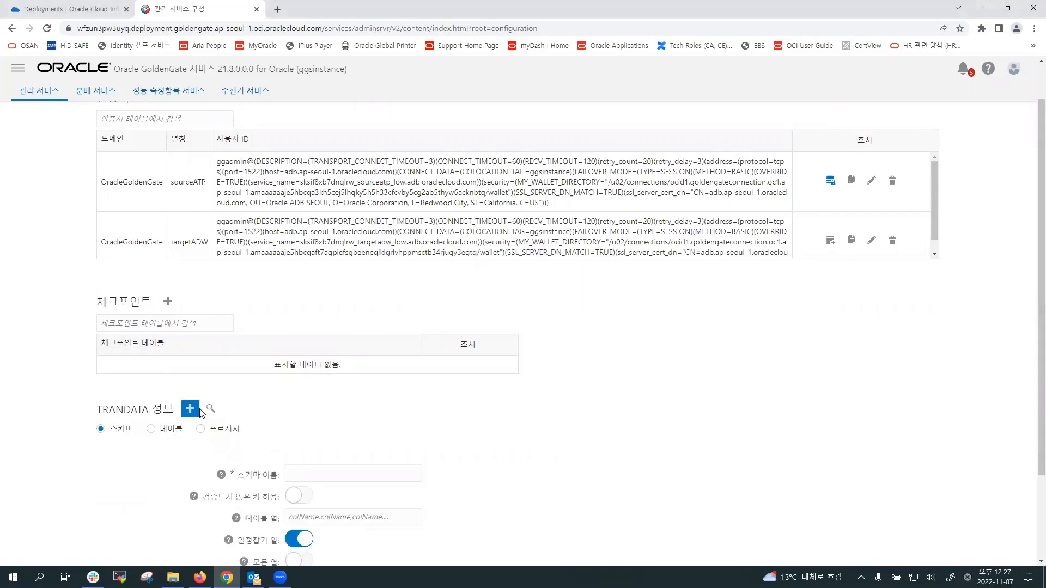
{"action": "scroll", "coordinate": [200, 413], "scroll_direction": "down", "scroll_amount": 2}
{"action": "left_click", "coordinate": [360, 364]}
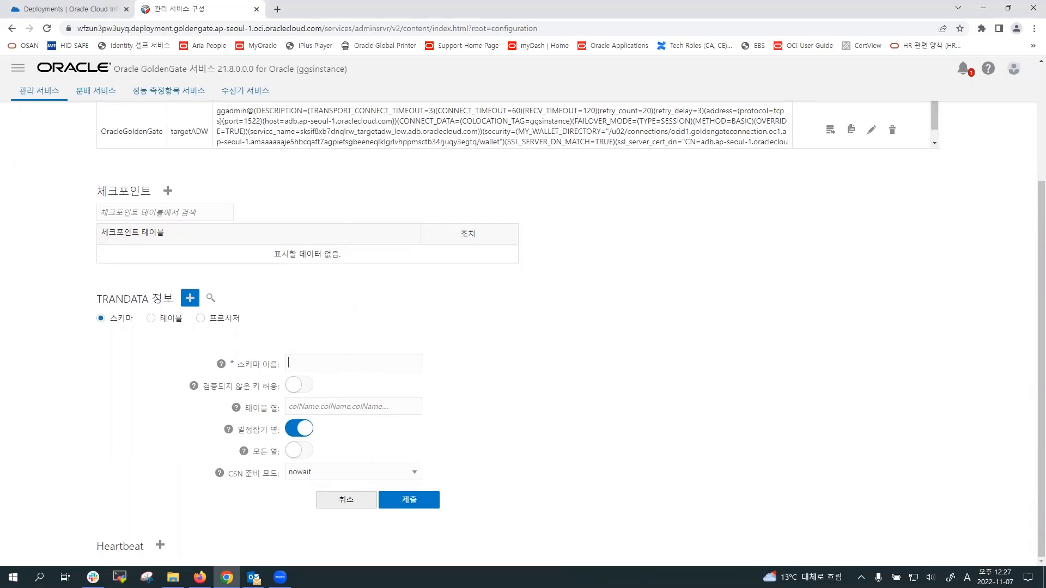
{"action": "left_click", "coordinate": [211, 298]}
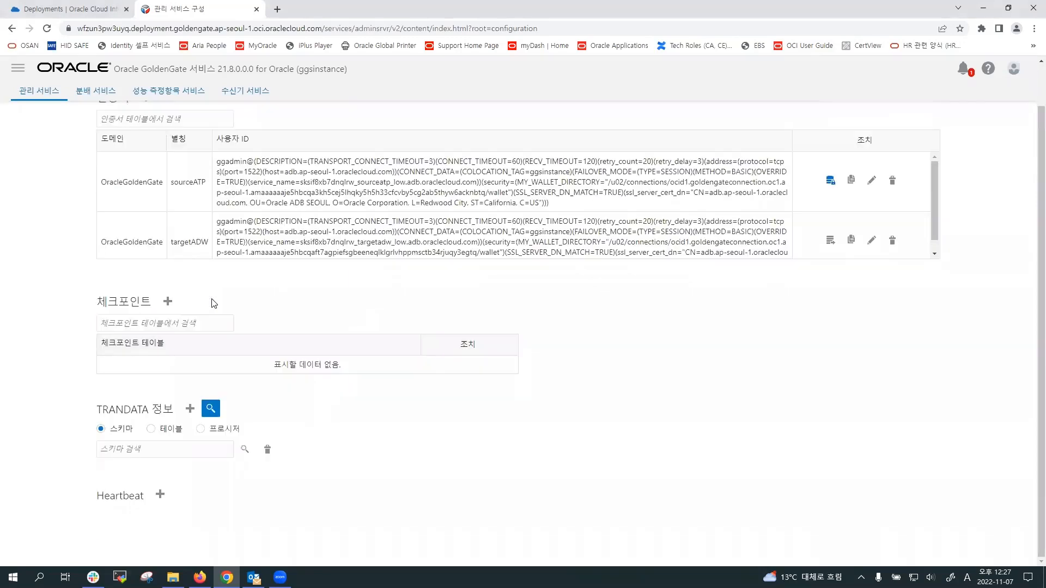
{"action": "left_click", "coordinate": [190, 409]}
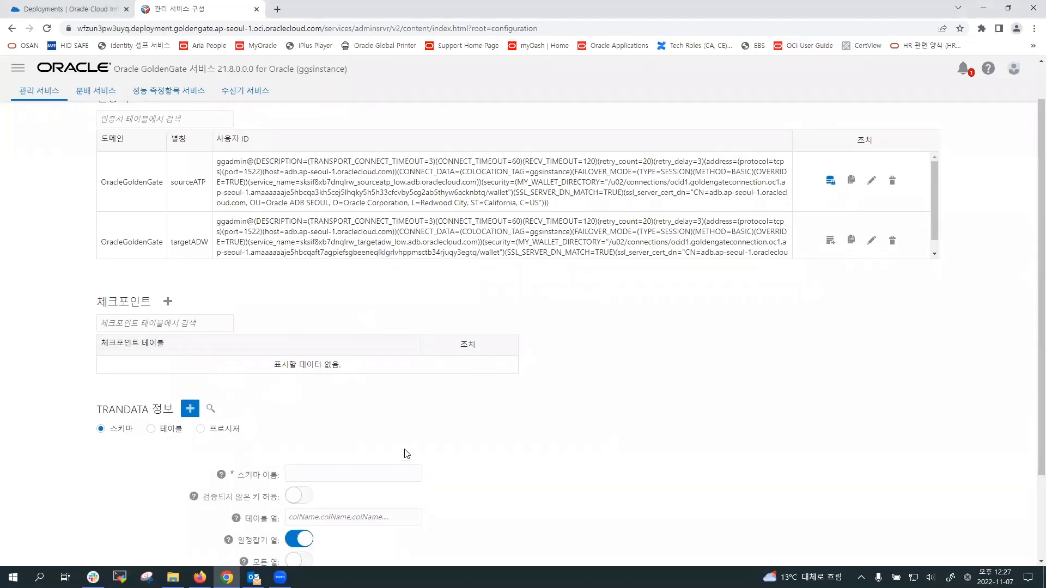
{"action": "scroll", "coordinate": [406, 451], "scroll_direction": "down", "scroll_amount": 2}
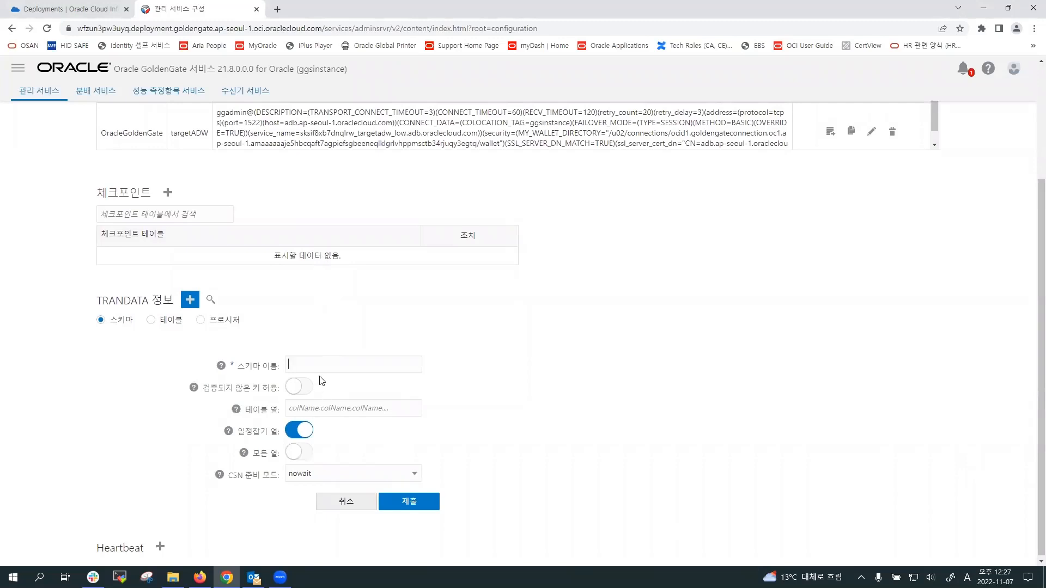
{"action": "left_click", "coordinate": [336, 364]}
{"action": "type", "text": "SRC_OCIGGLL"}
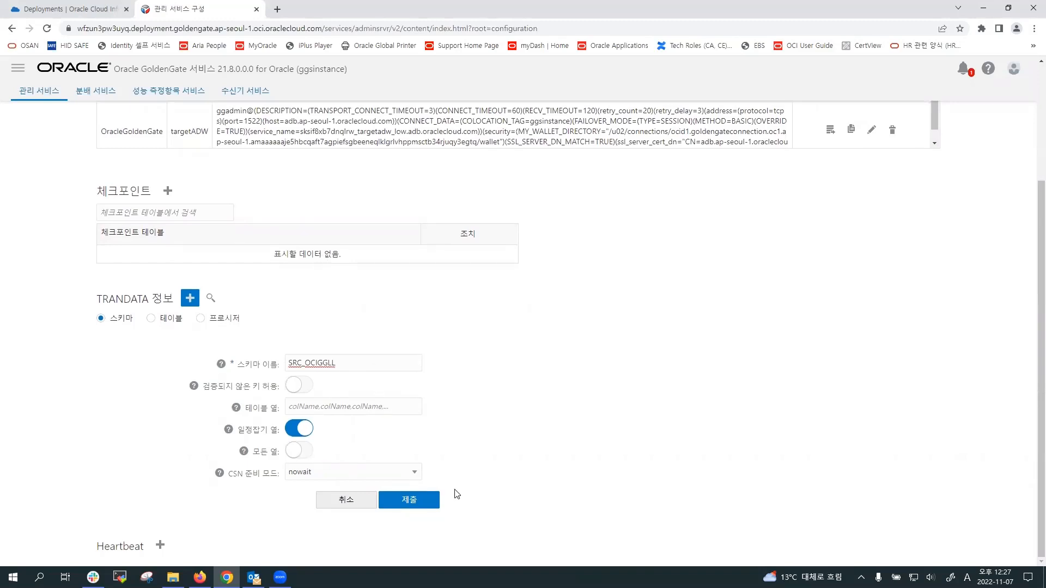
{"action": "left_click", "coordinate": [423, 503]}
Step: Search TRANDATA for SRC* to confirm 6 prepared tables, then connect to targetADW
{"action": "left_click", "coordinate": [213, 300]}
{"action": "left_click", "coordinate": [158, 449]}
{"action": "type", "text": "SRC"}
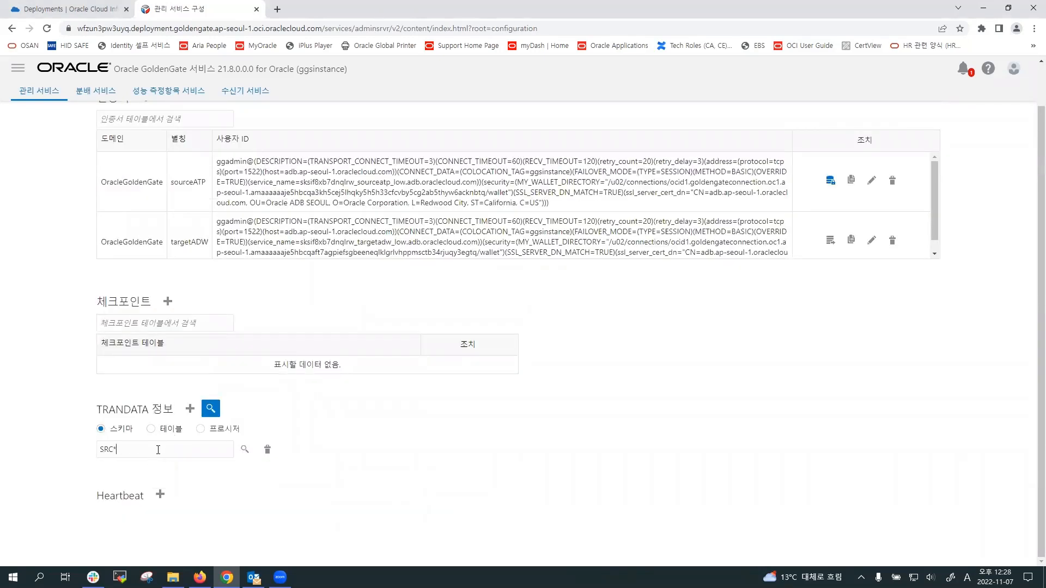
{"action": "type", "text": "*"}
{"action": "left_click", "coordinate": [254, 453]}
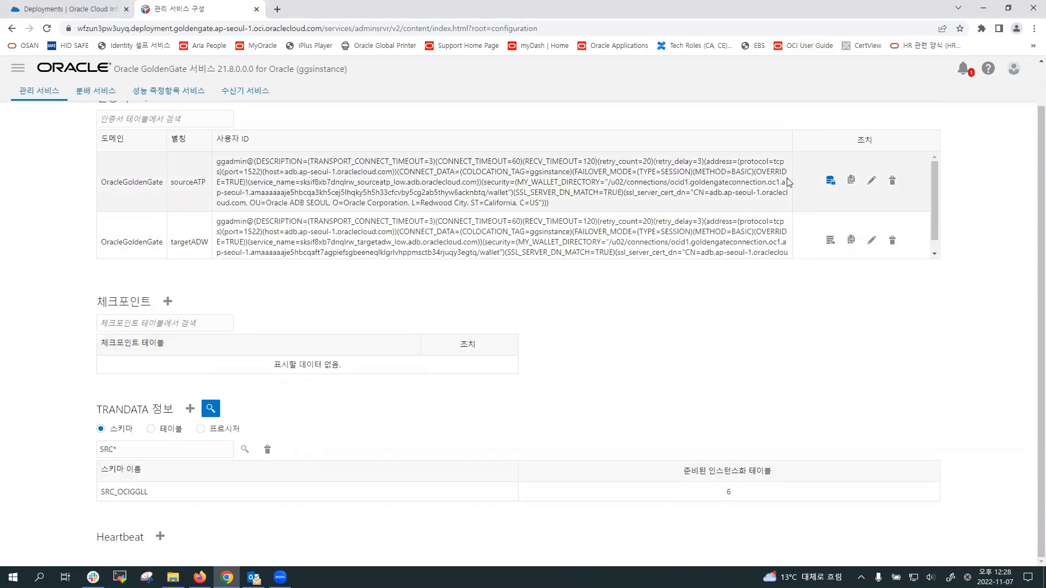
{"action": "scroll", "coordinate": [832, 248], "scroll_direction": "down", "scroll_amount": 1}
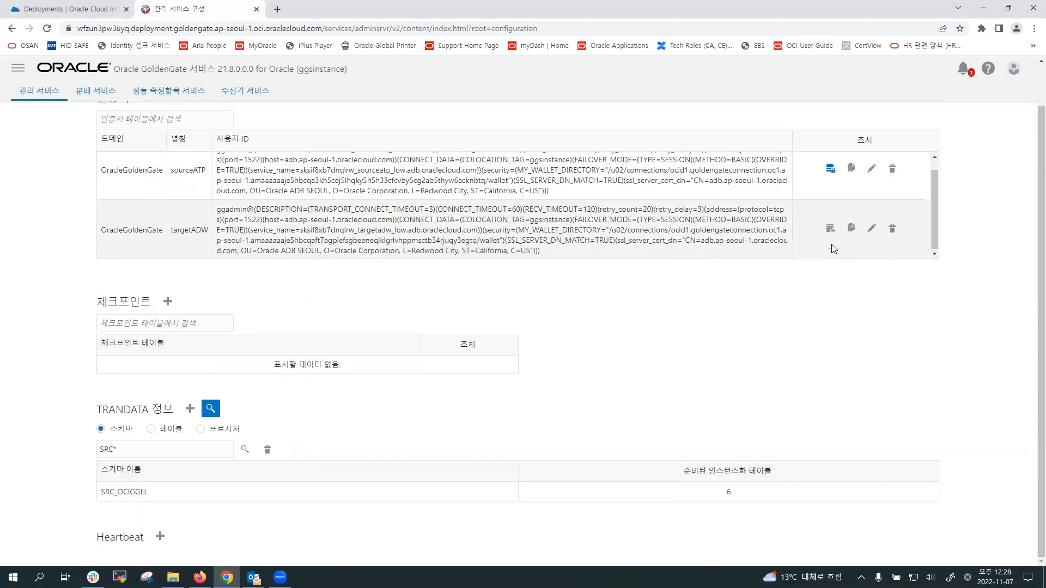
{"action": "left_click", "coordinate": [830, 228]}
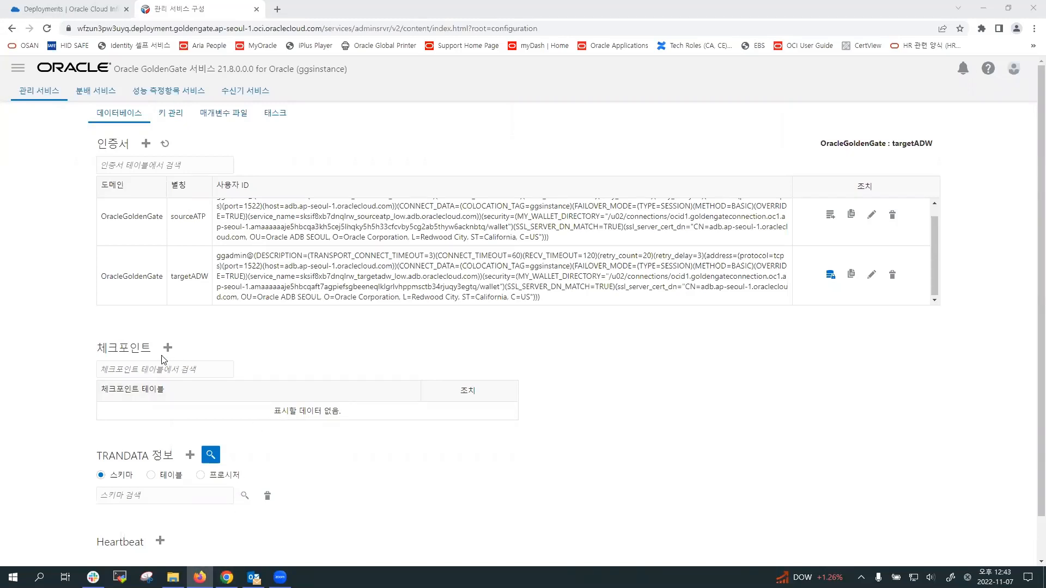
Step: Add a checkpoint table entry "SRCMIRROR_OCIGGLL"."CHECKTABLE" for targetADW and submit it
{"action": "left_click", "coordinate": [168, 348]}
{"action": "left_click", "coordinate": [400, 452]}
{"action": "type", "text": "\"SRCMIRROR_OCIGGLL\".\"CHECKTABLE\""}
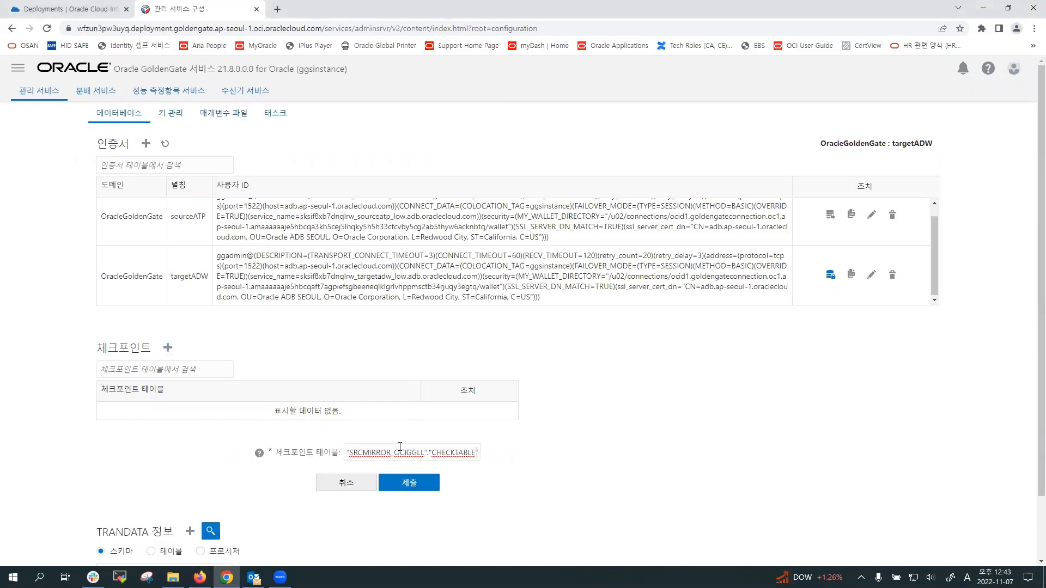
{"action": "left_click", "coordinate": [405, 485]}
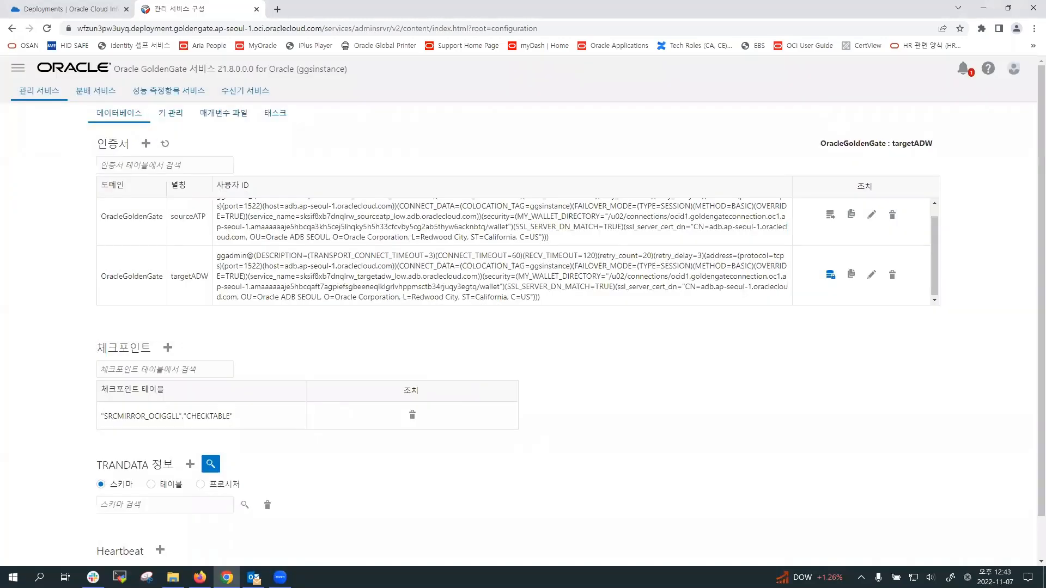
{"action": "key", "text": "alt+Tab"}
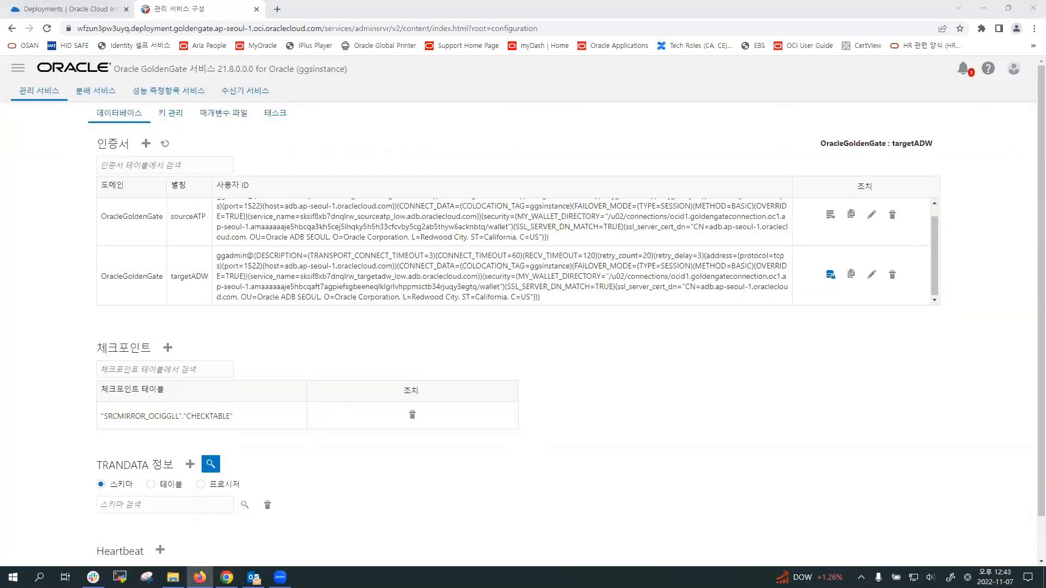
{"action": "scroll", "coordinate": [463, 273], "scroll_direction": "up", "scroll_amount": 1}
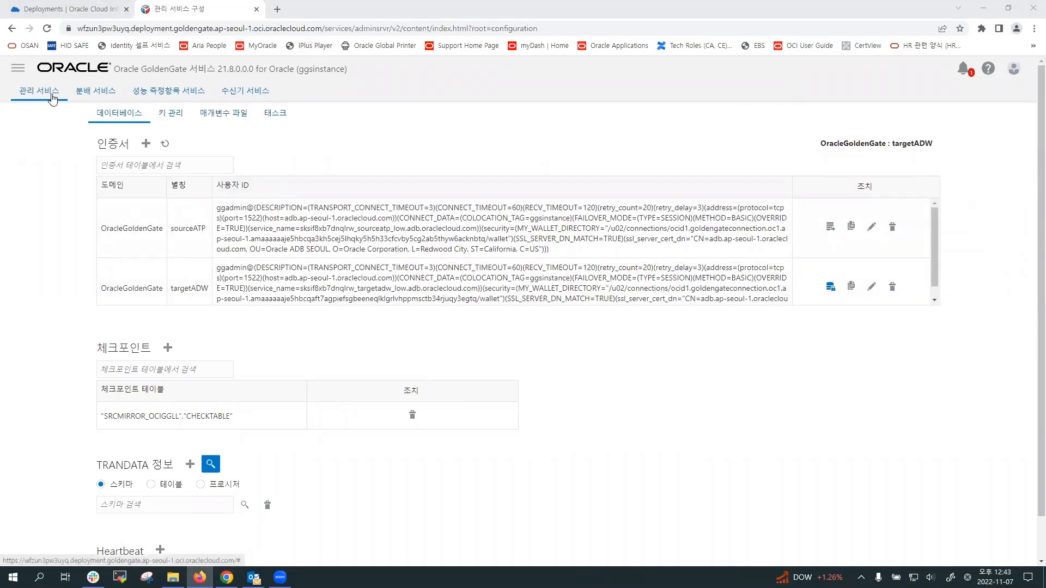
Step: From the service overview, start adding a new Integrated Extract
{"action": "left_click", "coordinate": [18, 67]}
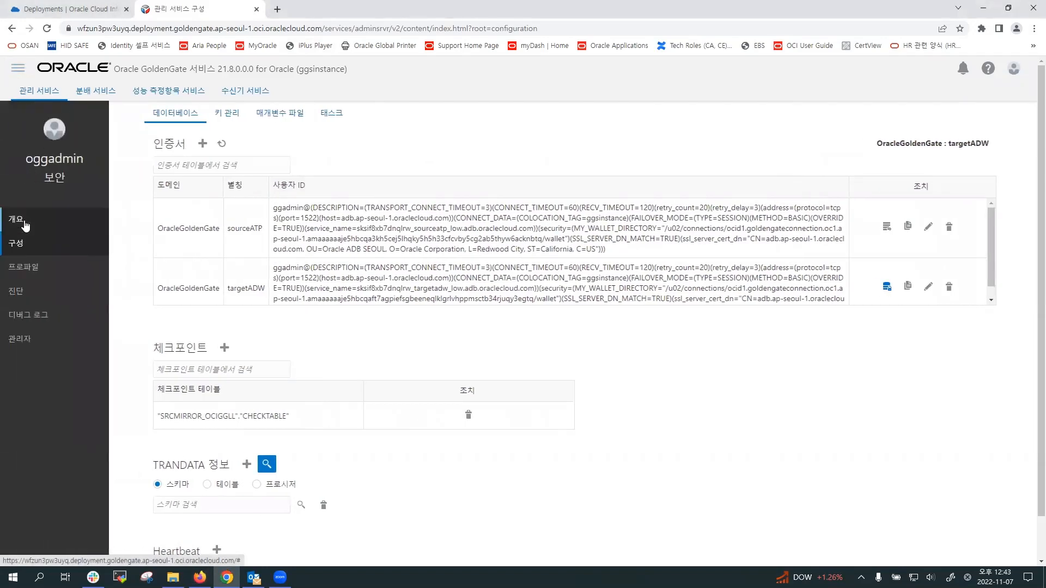
{"action": "left_click", "coordinate": [25, 225]}
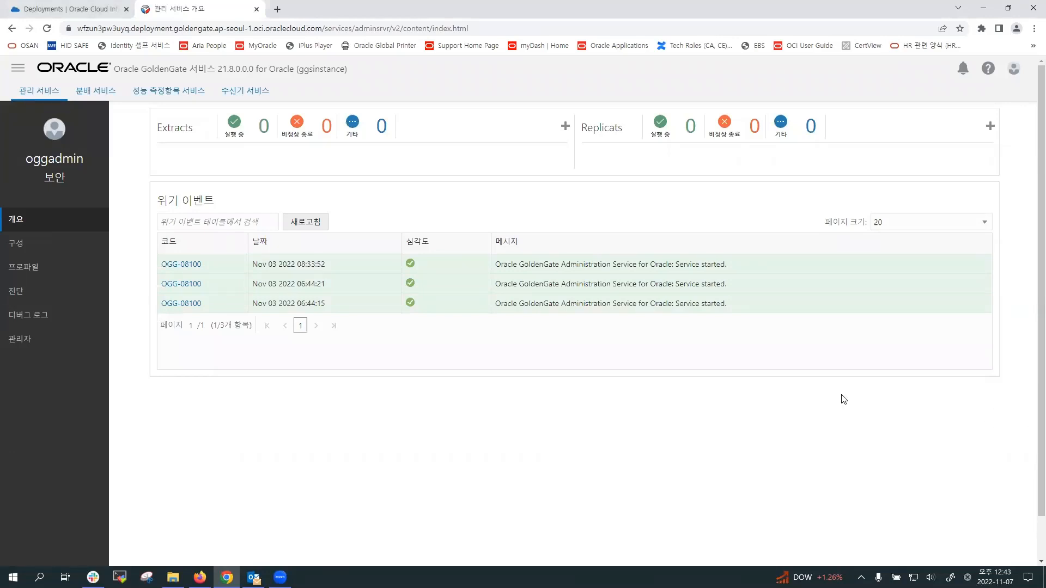
{"action": "left_click", "coordinate": [564, 127]}
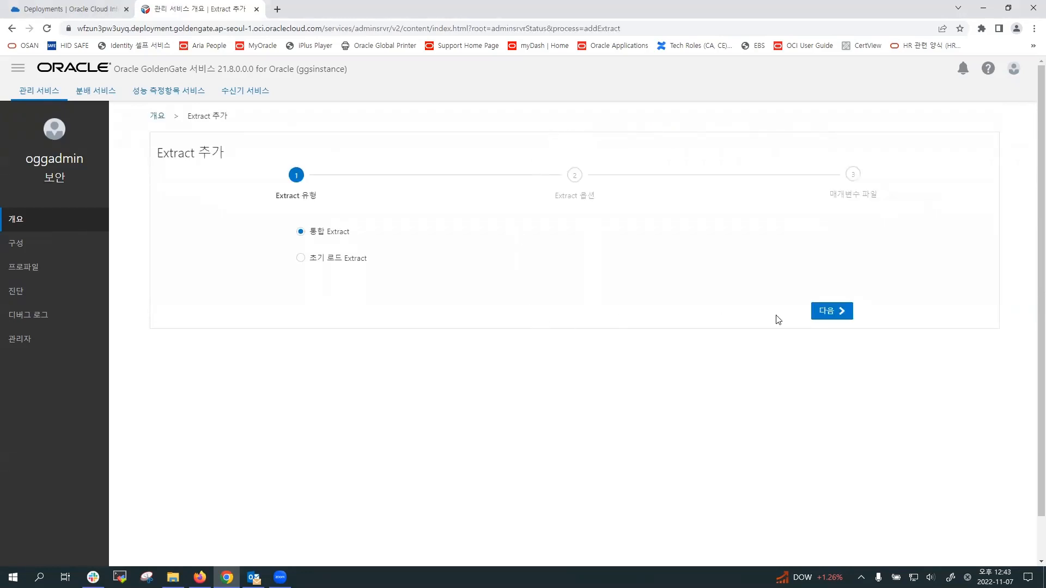
{"action": "left_click", "coordinate": [825, 312]}
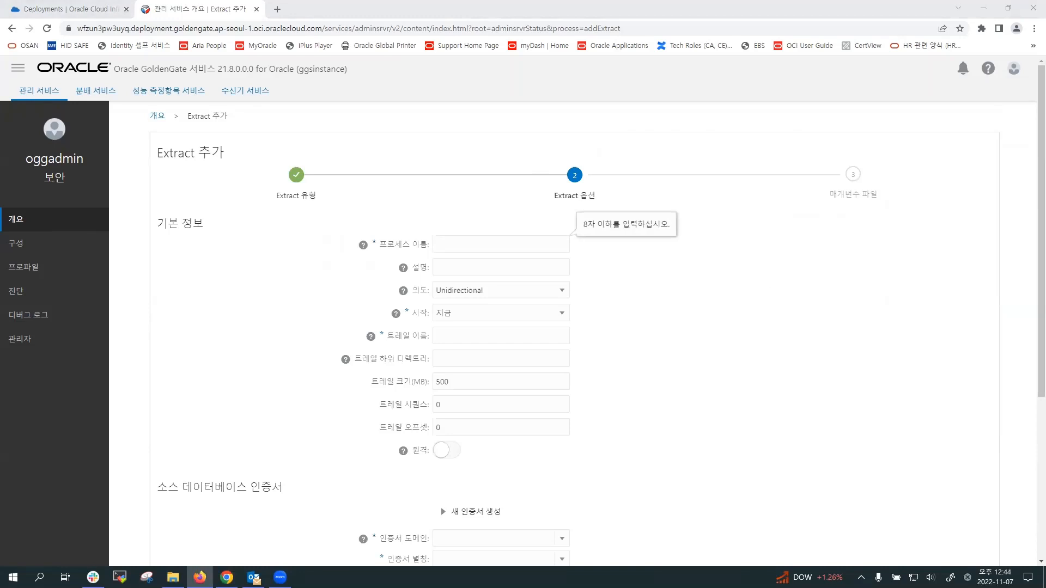
Step: Name the Extract UAEXT with trail E1 and credential OracleGoldenGate/sourceATP
{"action": "left_click", "coordinate": [490, 245]}
{"action": "type", "text": "UAEXT"}
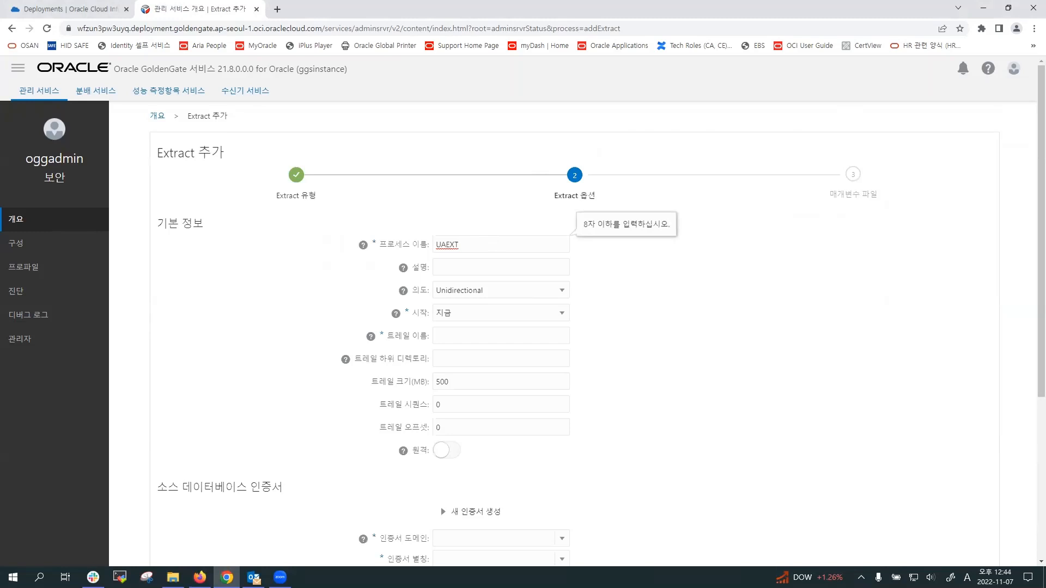
{"action": "key", "text": "alt+Tab"}
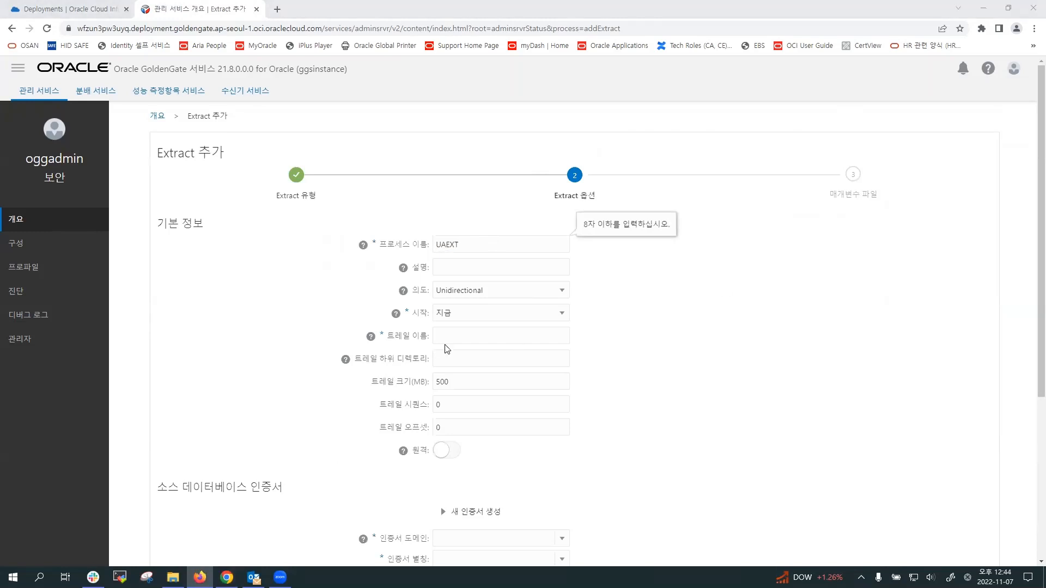
{"action": "left_click", "coordinate": [467, 336]}
{"action": "type", "text": "E1"}
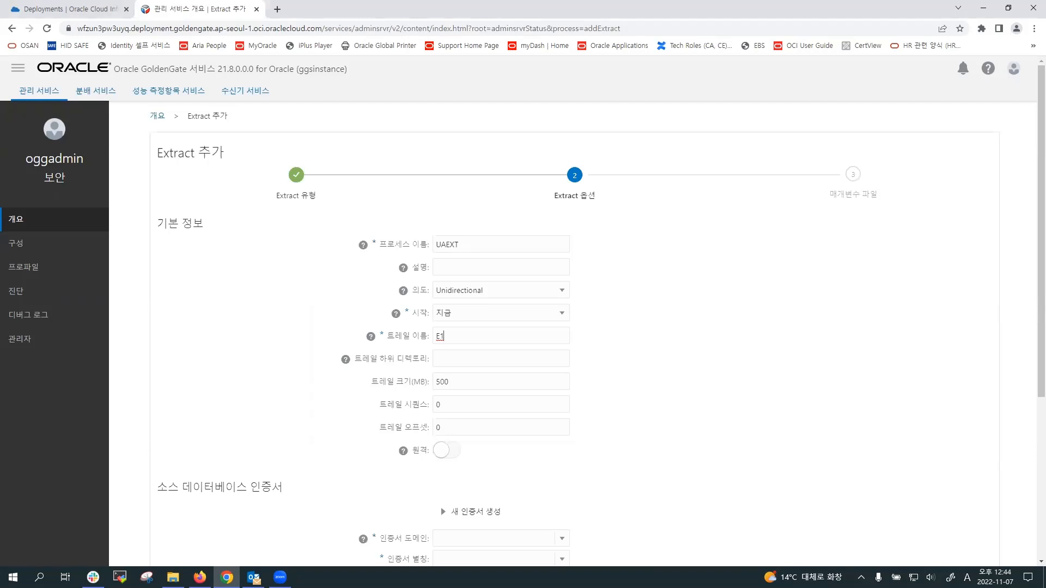
{"action": "scroll", "coordinate": [295, 450], "scroll_direction": "down", "scroll_amount": 3}
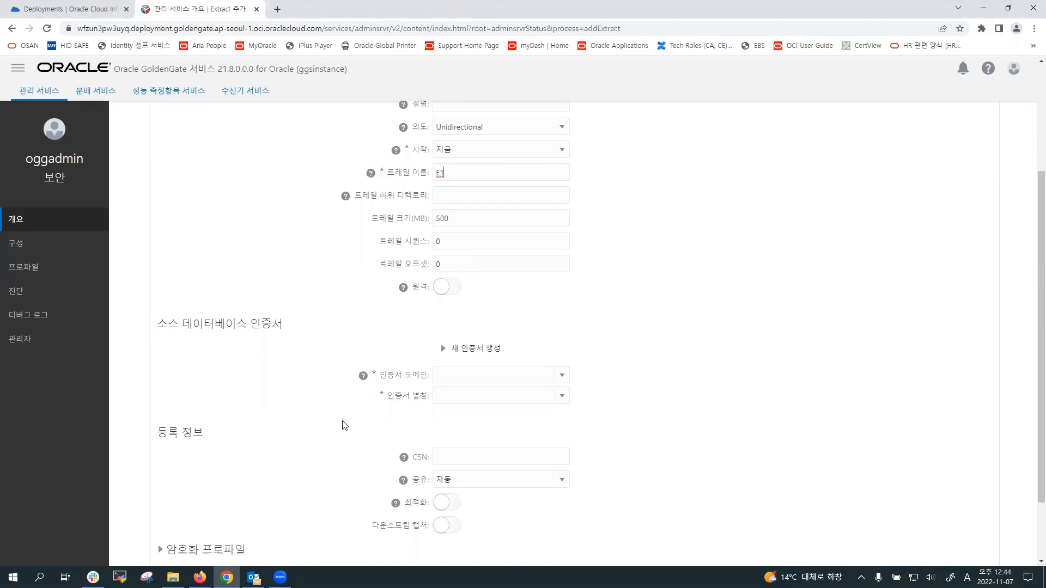
{"action": "scroll", "coordinate": [343, 422], "scroll_direction": "down", "scroll_amount": 2}
{"action": "scroll", "coordinate": [436, 397], "scroll_direction": "up", "scroll_amount": 2}
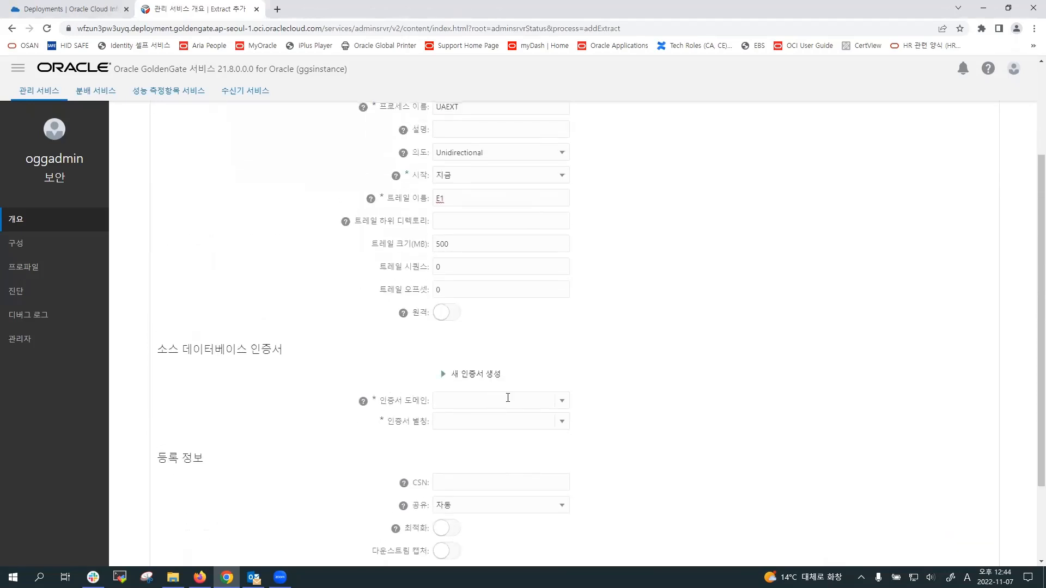
{"action": "left_click", "coordinate": [561, 401]}
{"action": "left_click", "coordinate": [489, 420]}
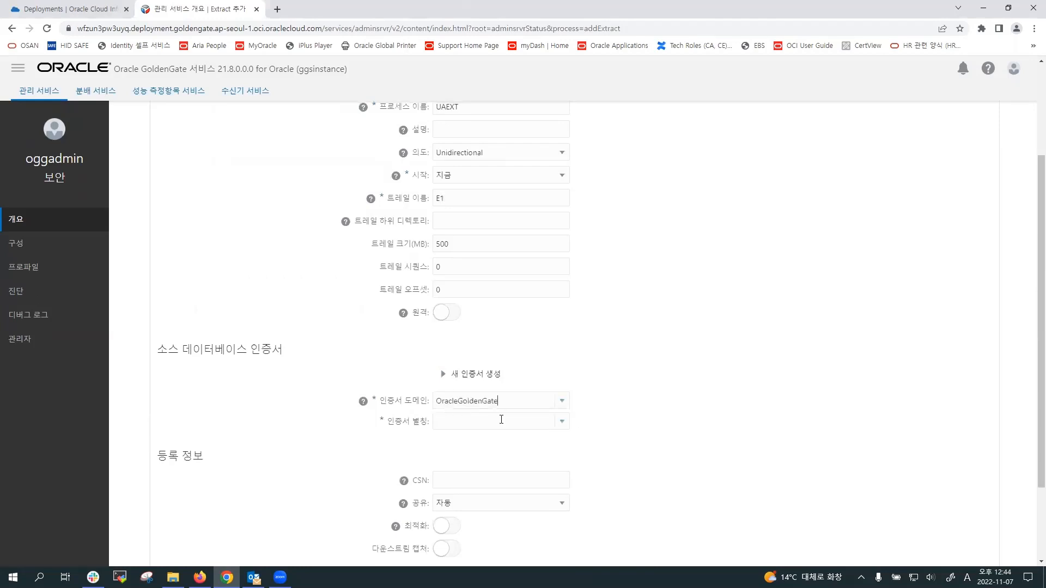
{"action": "left_click", "coordinate": [560, 422]}
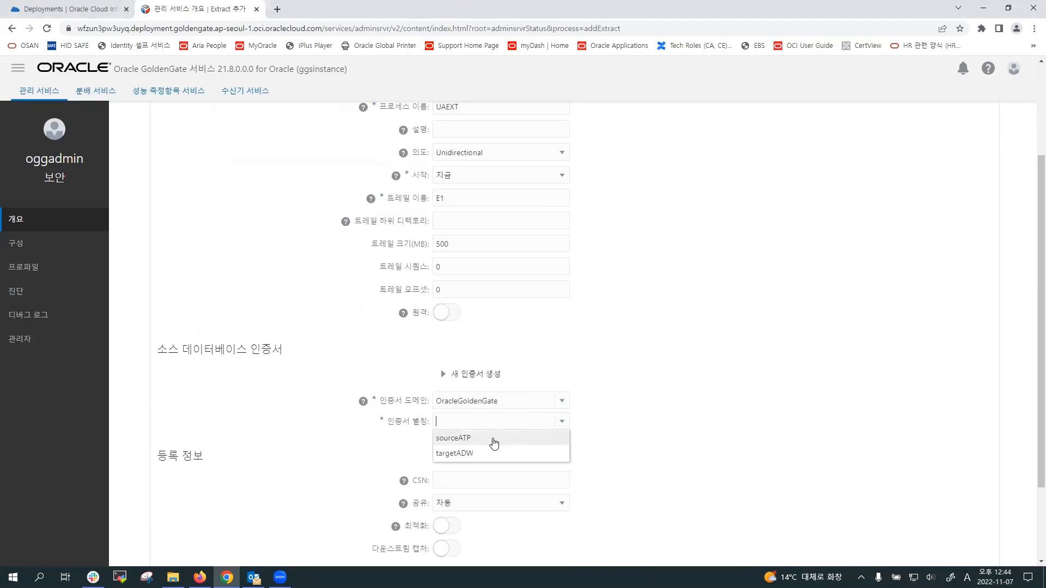
{"action": "left_click", "coordinate": [494, 443]}
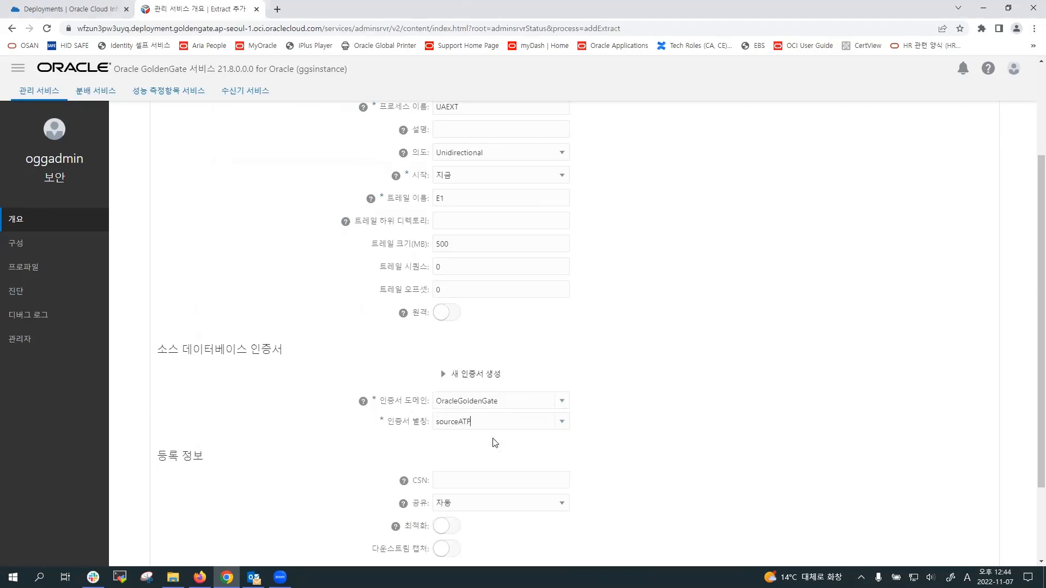
Step: Mark UAEXT critical to deployment health and advance to the parameter file
{"action": "scroll", "coordinate": [680, 396], "scroll_direction": "down", "scroll_amount": 2}
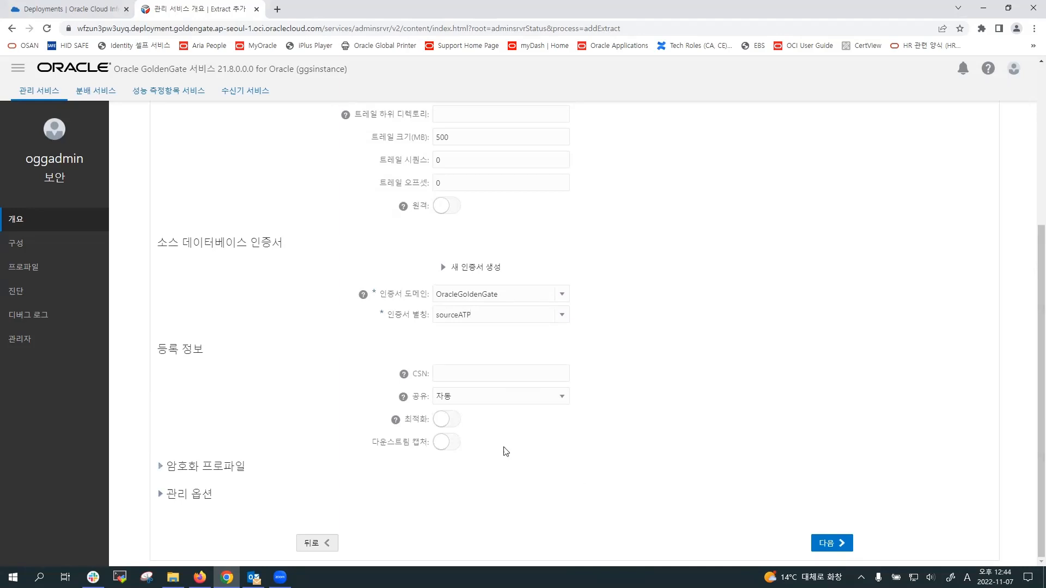
{"action": "left_click", "coordinate": [160, 496]}
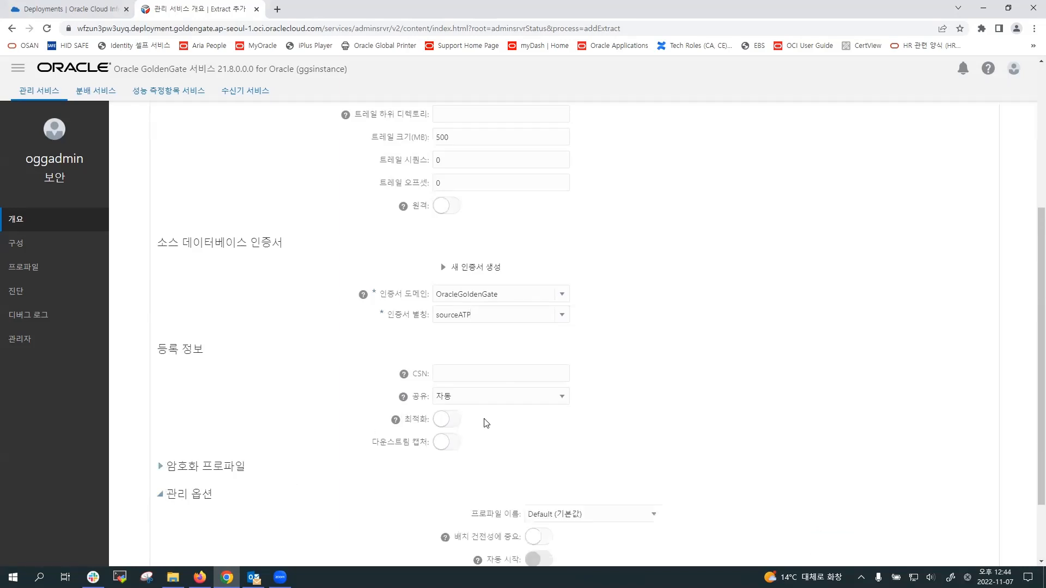
{"action": "scroll", "coordinate": [660, 377], "scroll_direction": "down", "scroll_amount": 2}
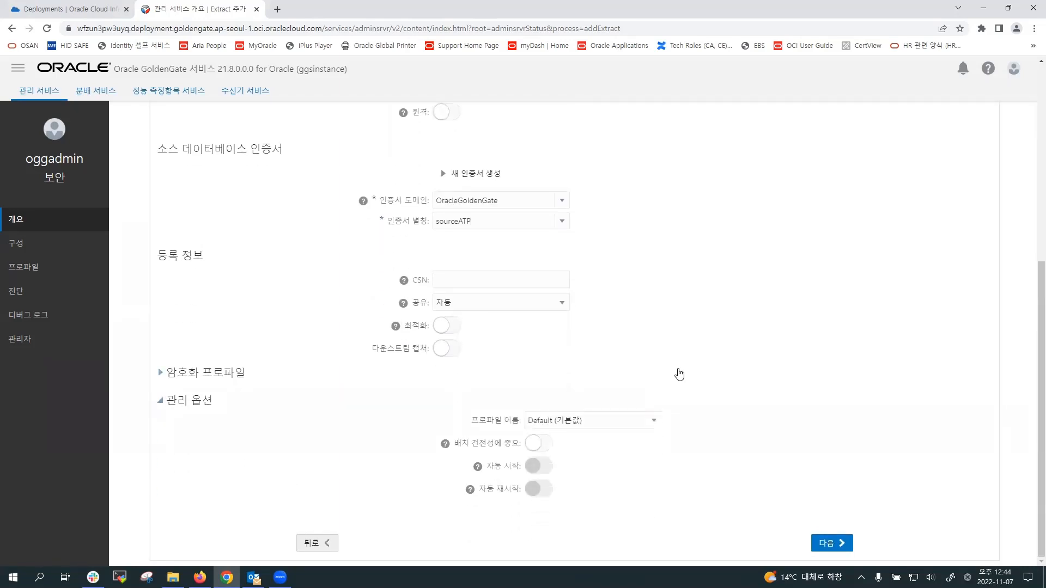
{"action": "left_click", "coordinate": [543, 447]}
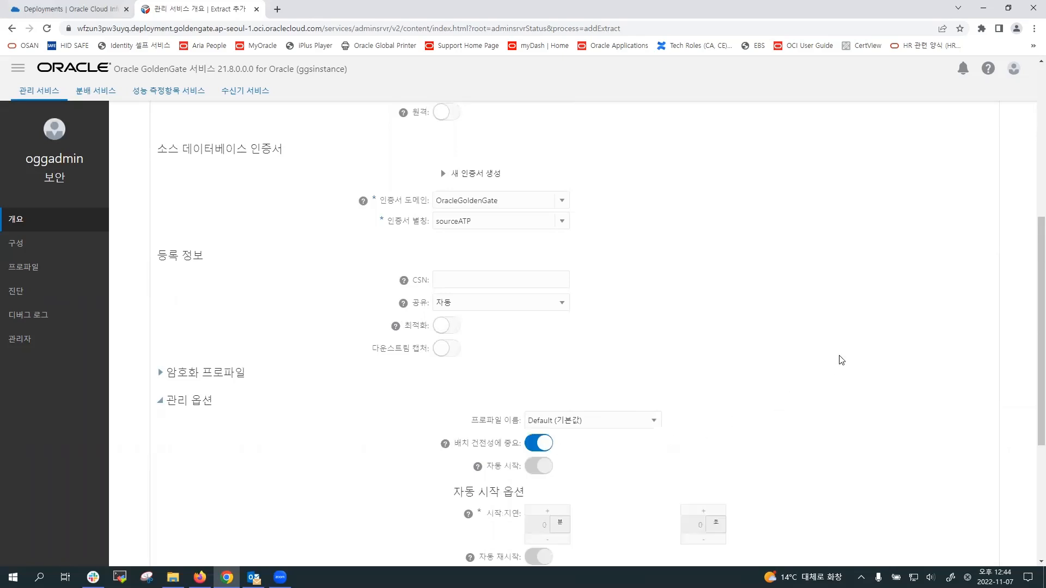
{"action": "scroll", "coordinate": [842, 360], "scroll_direction": "down", "scroll_amount": 2}
{"action": "scroll", "coordinate": [842, 360], "scroll_direction": "down", "scroll_amount": 3}
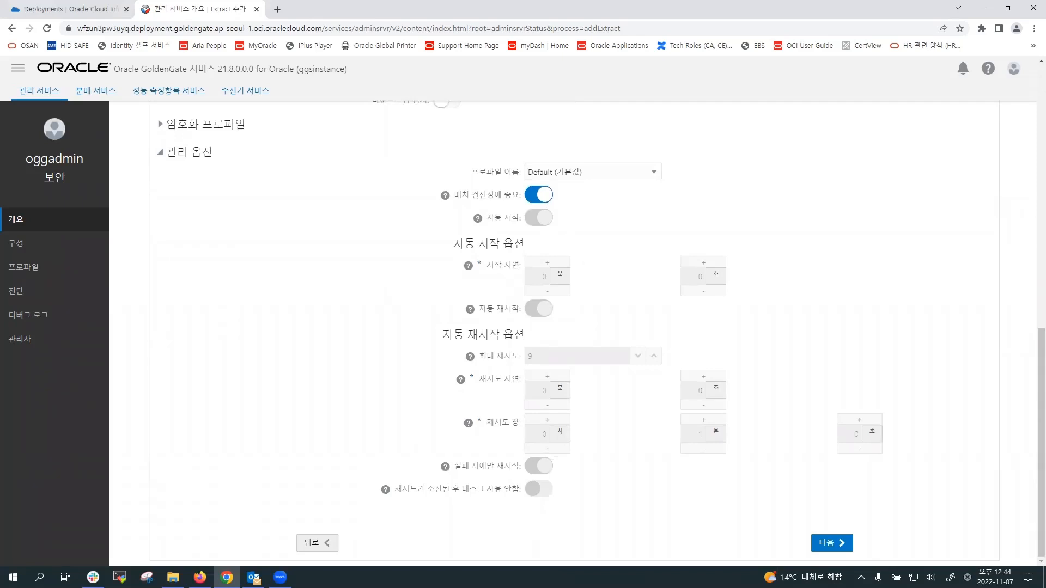
{"action": "left_click", "coordinate": [836, 544]}
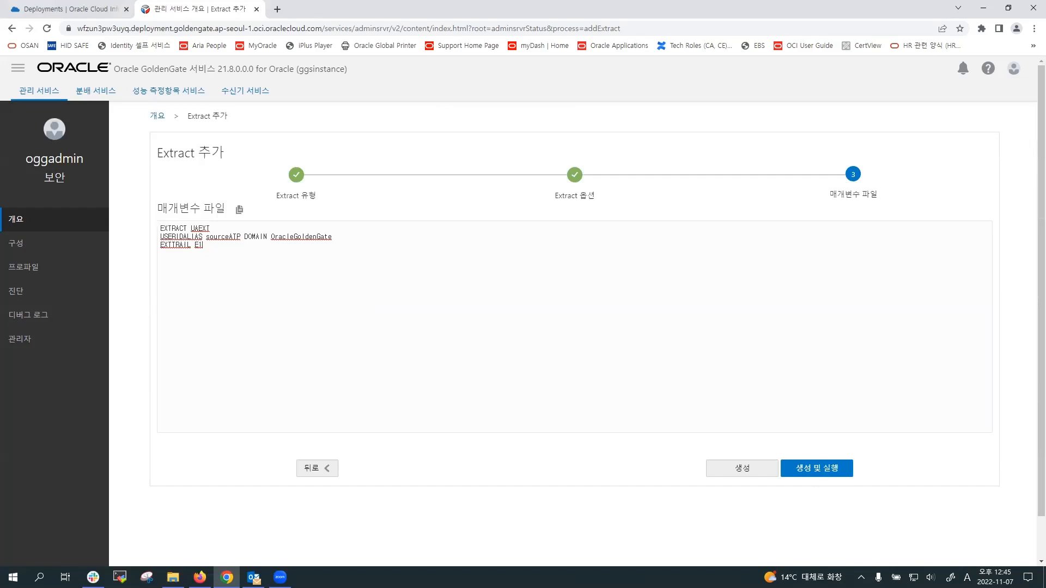
Step: Append the DDL, report, reportcount and table SRC_OCIGGLL.* directives after E1 and create UAEXT
{"action": "left_click", "coordinate": [670, 56]}
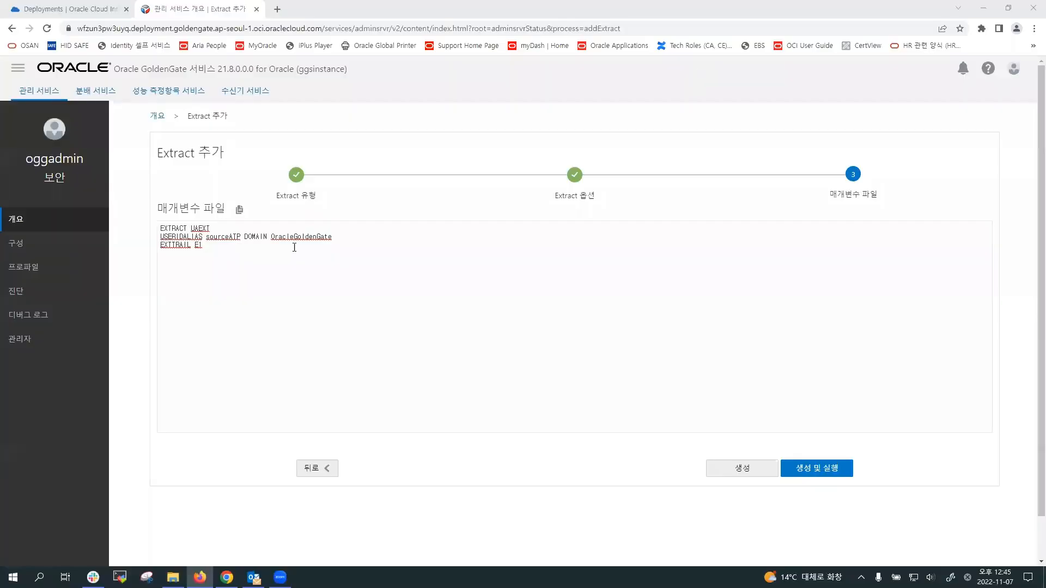
{"action": "left_click", "coordinate": [291, 297]}
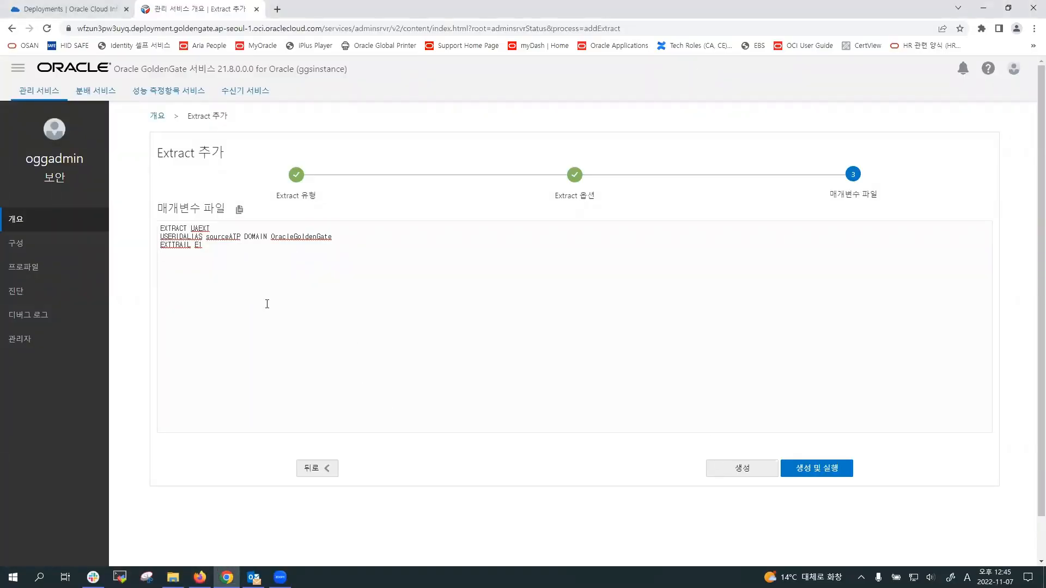
{"action": "type", "text": "-- Capture DDL operations for listed schema tables ddl include mapped  -- Add step-by-step history of ddl operations captured -- to the report file. Very useful when troubleshooting. ddloptions report  -- Write capture stats per table to the report file daily. report at 00:01  -- Rollover the report file weekly. Useful when IE runs -- without being stopped/started for long periods of time to -- keep the report files from becoming too large. reportrollover at 00:01 on Sunday  -- Report total operations captured, and operations per second -- every 10 minutes. reportcount every 10 minutes, rate  -- Table list for capture table SRC_OCIGGLL.*;"}
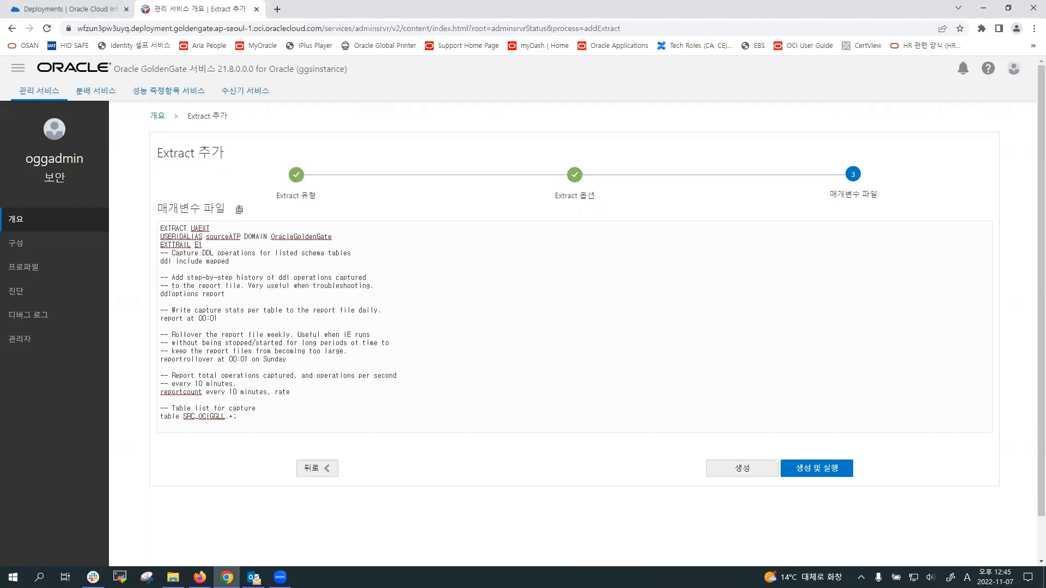
{"action": "left_click", "coordinate": [745, 470]}
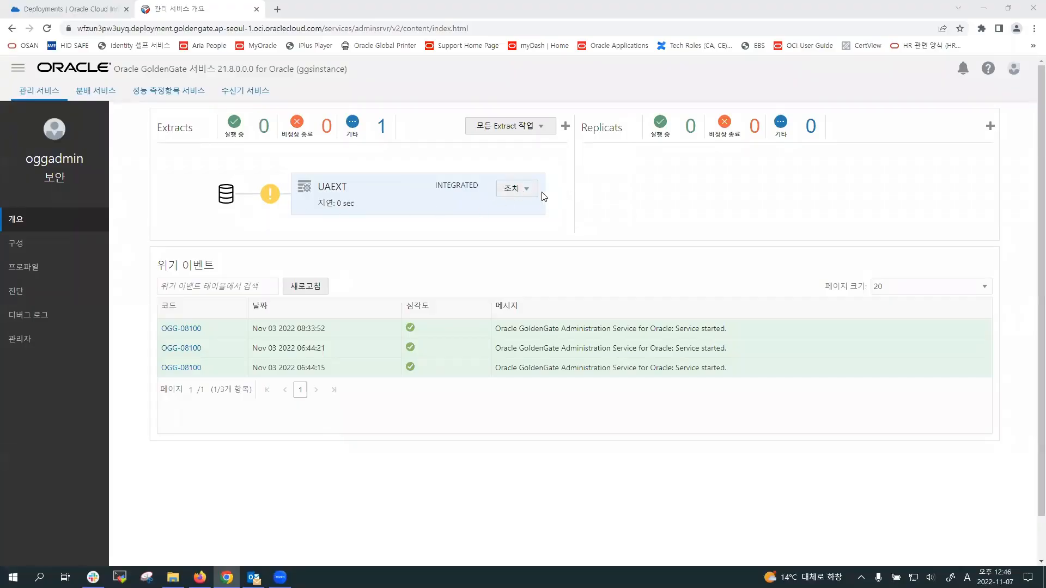
Step: Start the UAEXT Extract from its Action menu and confirm
{"action": "left_click", "coordinate": [525, 195]}
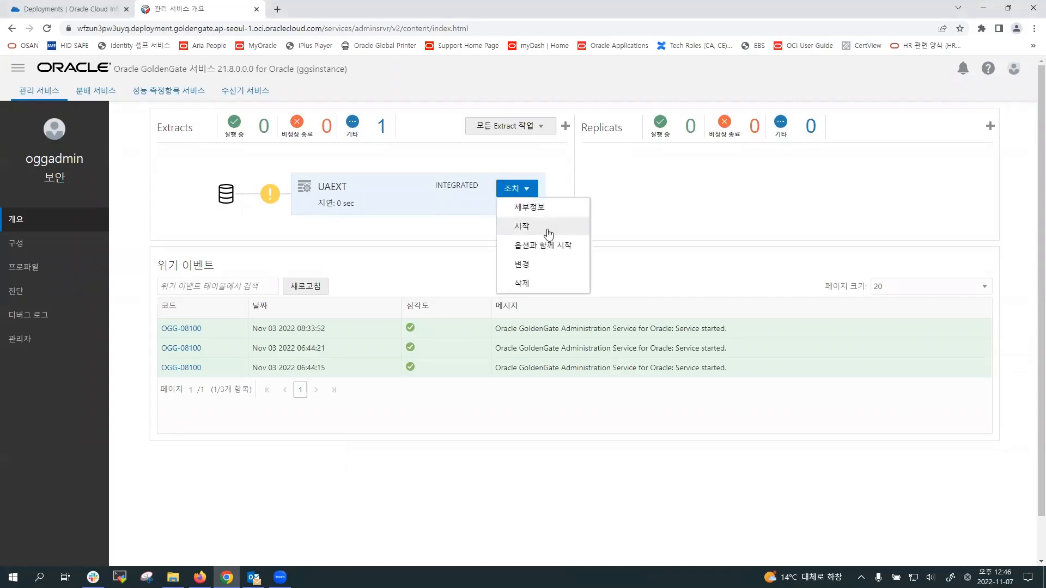
{"action": "left_click", "coordinate": [547, 229]}
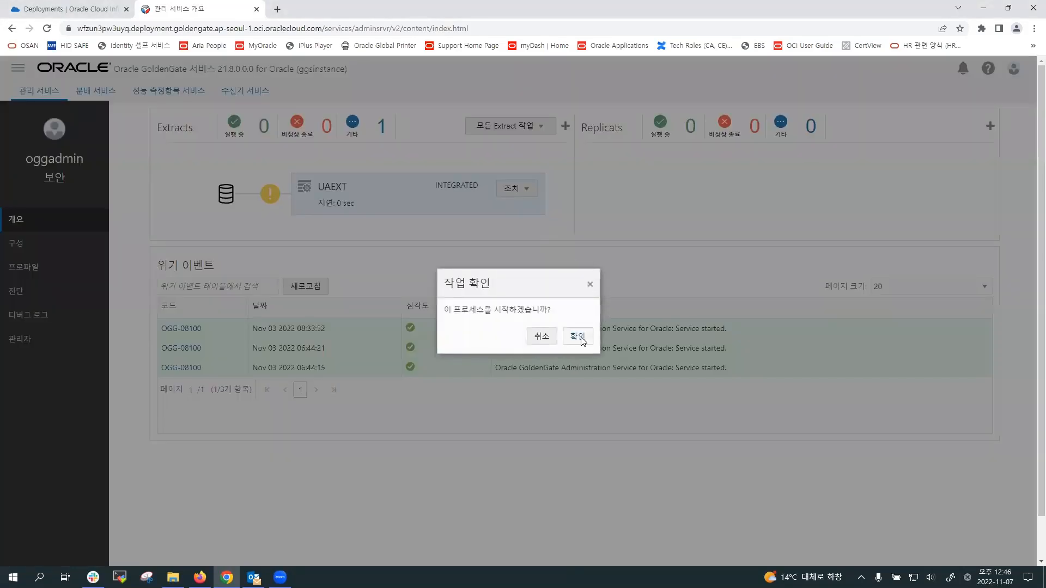
{"action": "left_click", "coordinate": [581, 339]}
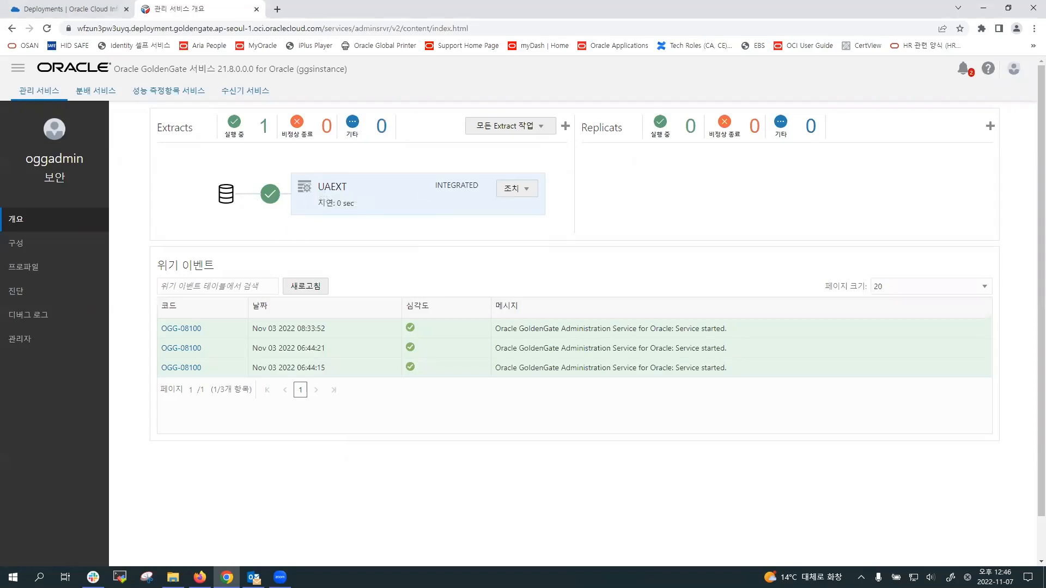
{"action": "key", "text": "alt+Tab"}
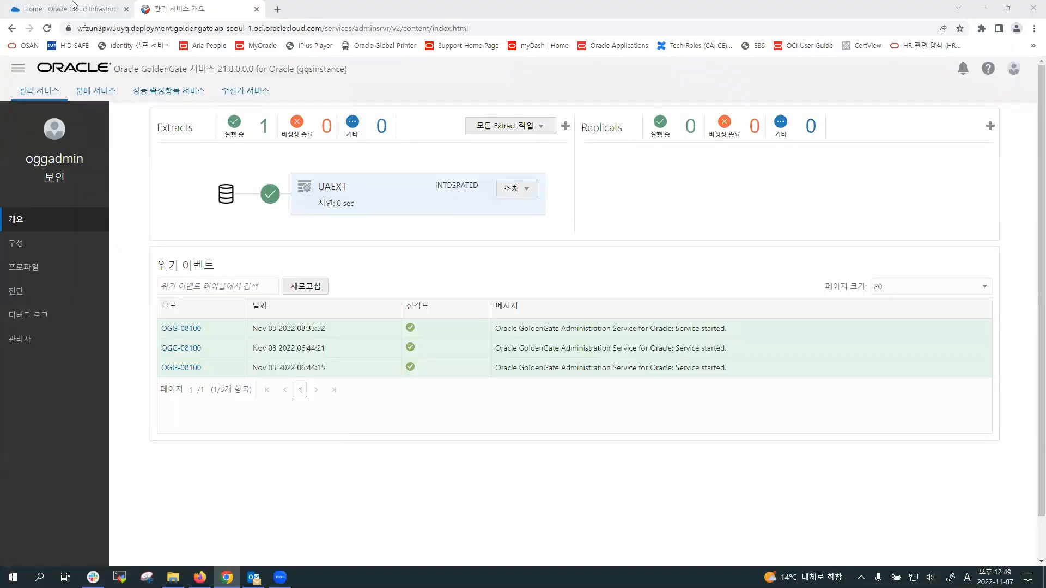
Step: In the OCI console, go to Storage > Buckets
{"action": "left_click", "coordinate": [47, 9]}
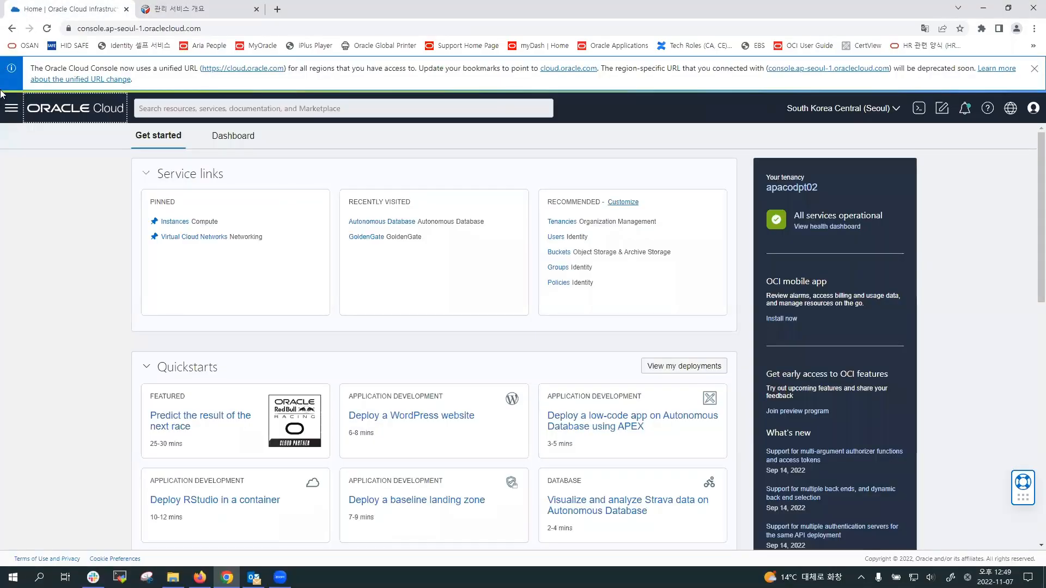
{"action": "left_click", "coordinate": [11, 108]}
{"action": "left_click", "coordinate": [60, 212]}
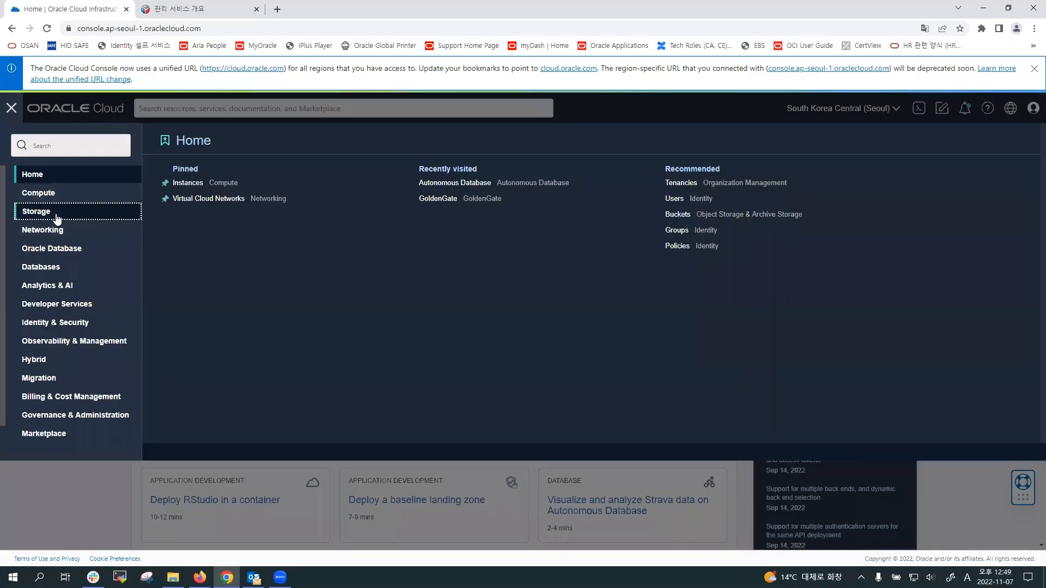
{"action": "left_click", "coordinate": [366, 198]}
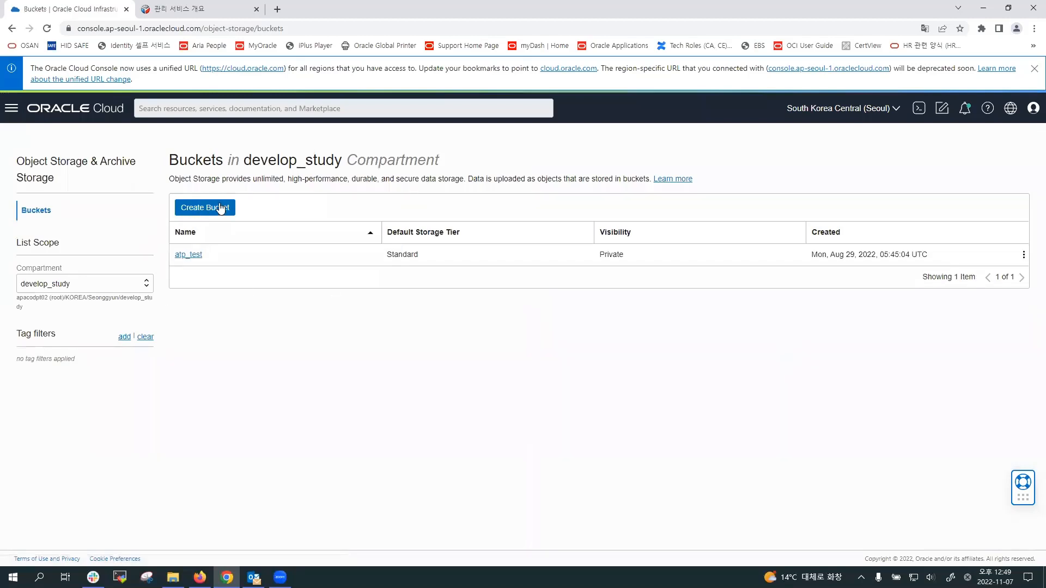
Step: Create a bucket named ADB-LLStore
{"action": "left_click", "coordinate": [218, 209]}
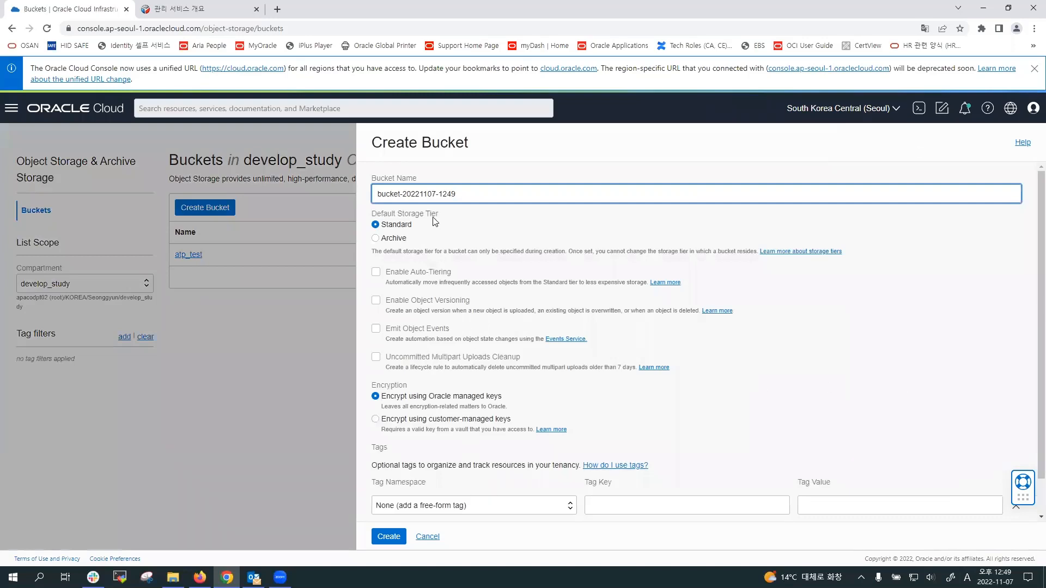
{"action": "left_click_drag", "start_coordinate": [473, 194], "coordinate": [350, 200]}
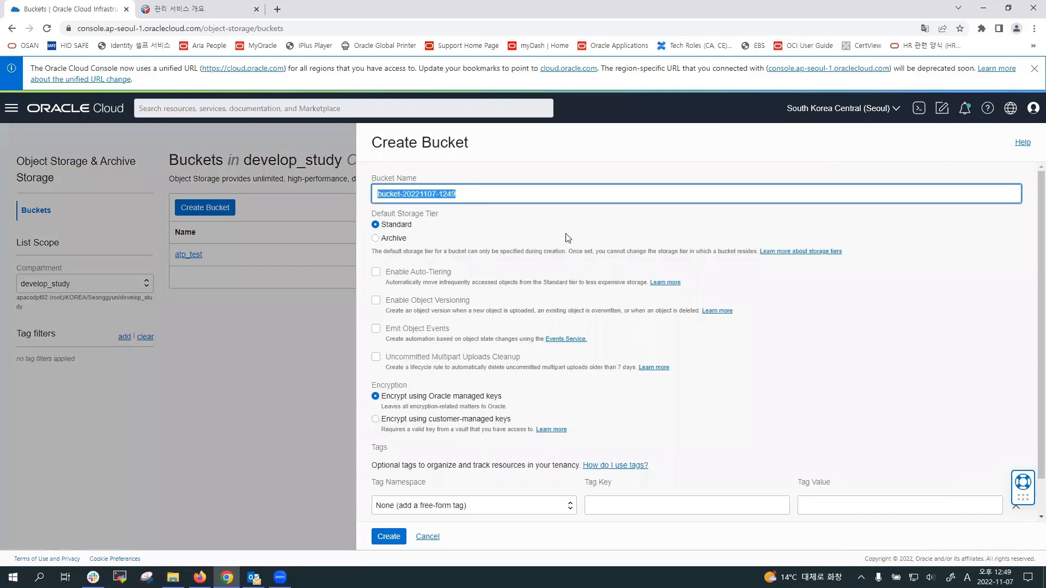
{"action": "type", "text": "ADB"}
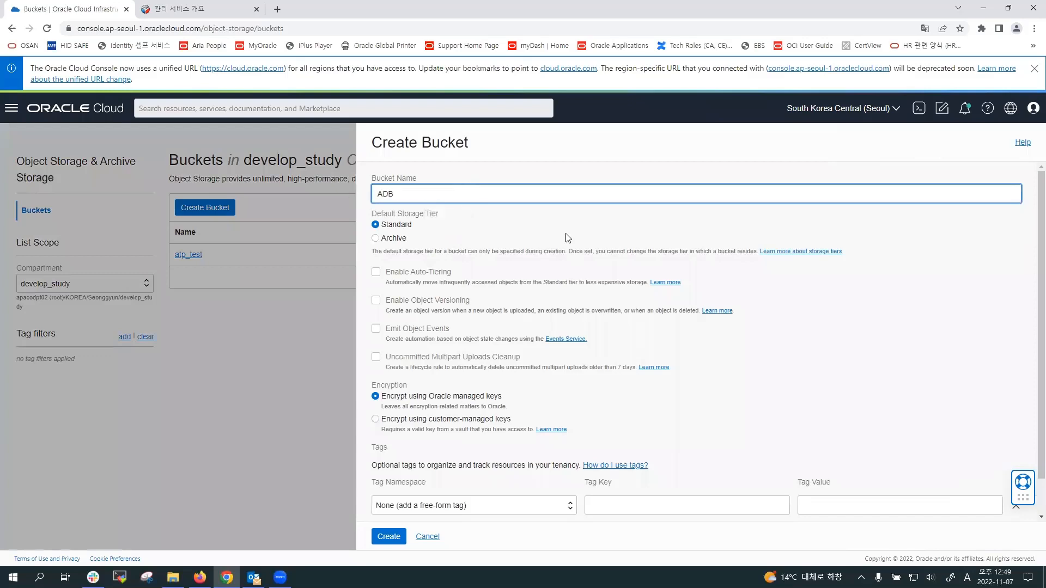
{"action": "type", "text": "-LLStore"}
{"action": "left_click", "coordinate": [381, 539]}
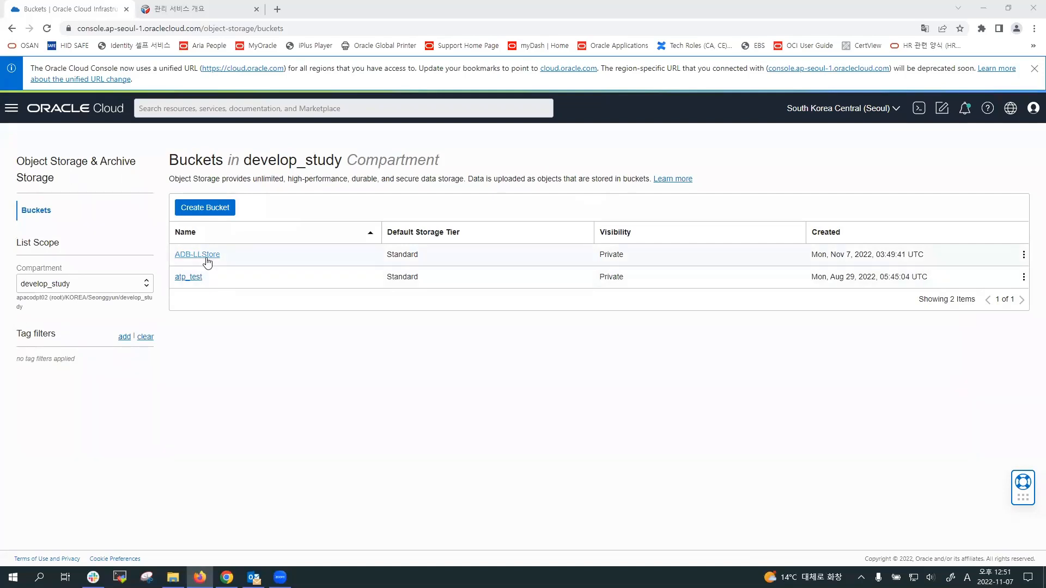
Step: Open the ADB-LLStore bucket's upload panel and browse File Explorer to the Data (D:) drive
{"action": "left_click", "coordinate": [212, 255]}
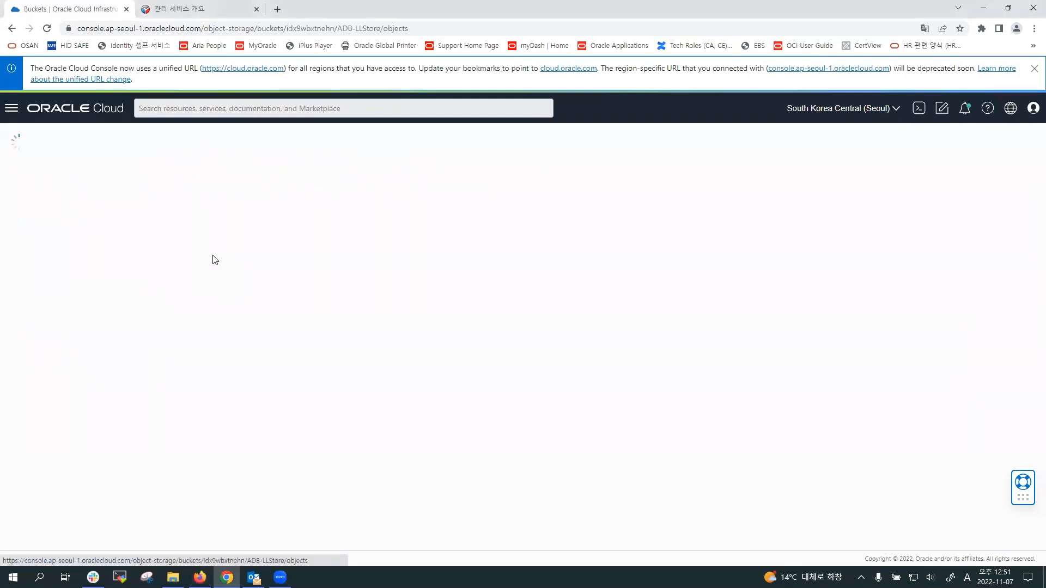
{"action": "scroll", "coordinate": [188, 270], "scroll_direction": "down", "scroll_amount": 3}
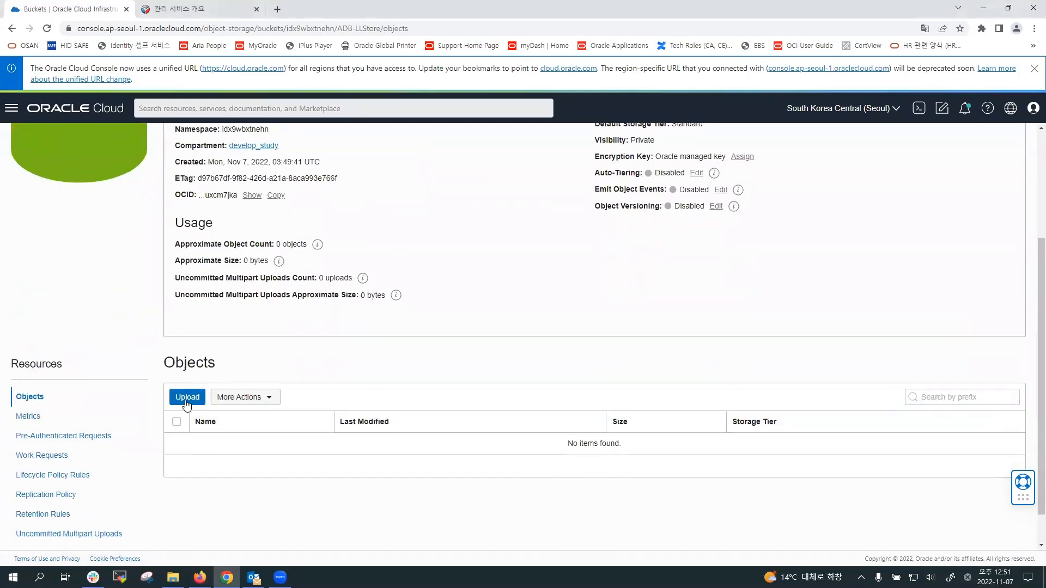
{"action": "left_click", "coordinate": [186, 397]}
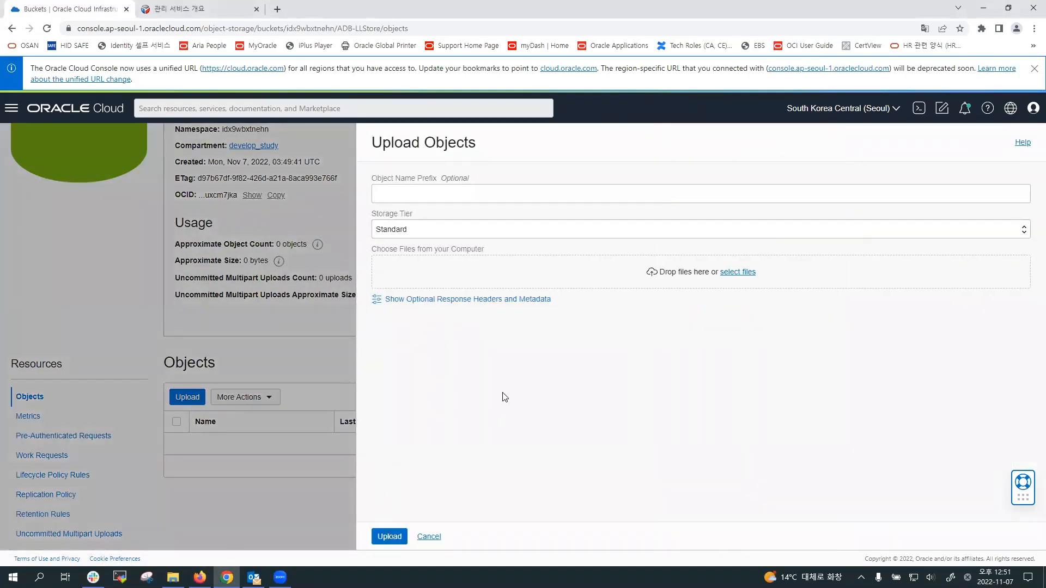
{"action": "left_click", "coordinate": [173, 577]}
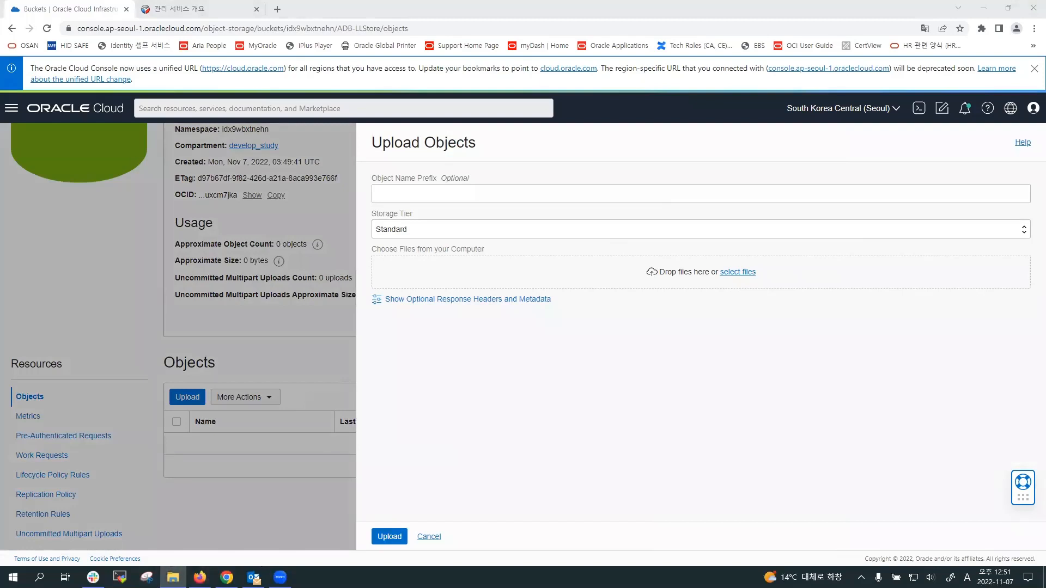
{"action": "left_click", "coordinate": [173, 577]}
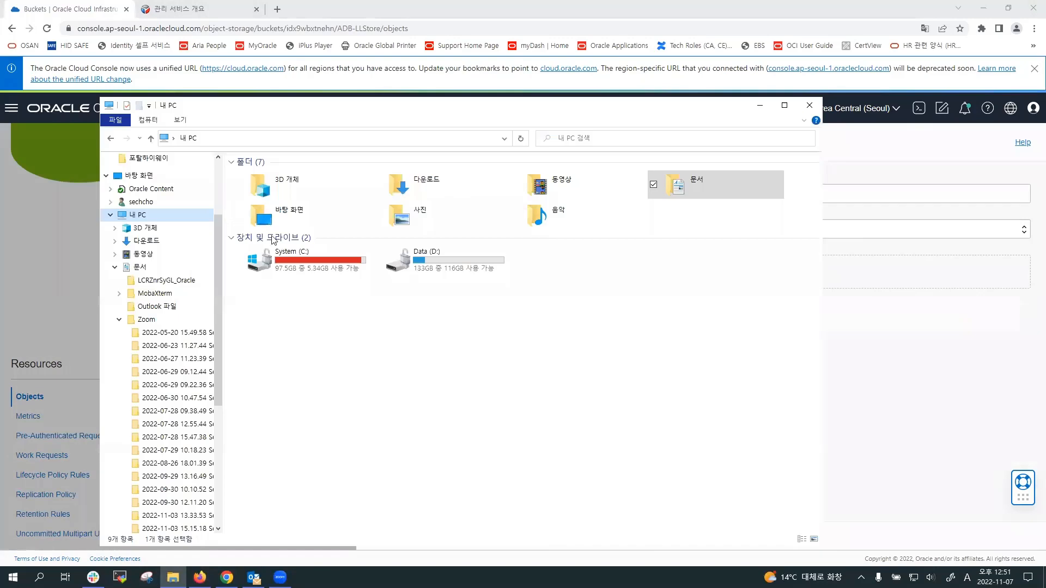
{"action": "double_click", "coordinate": [433, 275]}
{"action": "scroll", "coordinate": [314, 310], "scroll_direction": "down", "scroll_amount": 8}
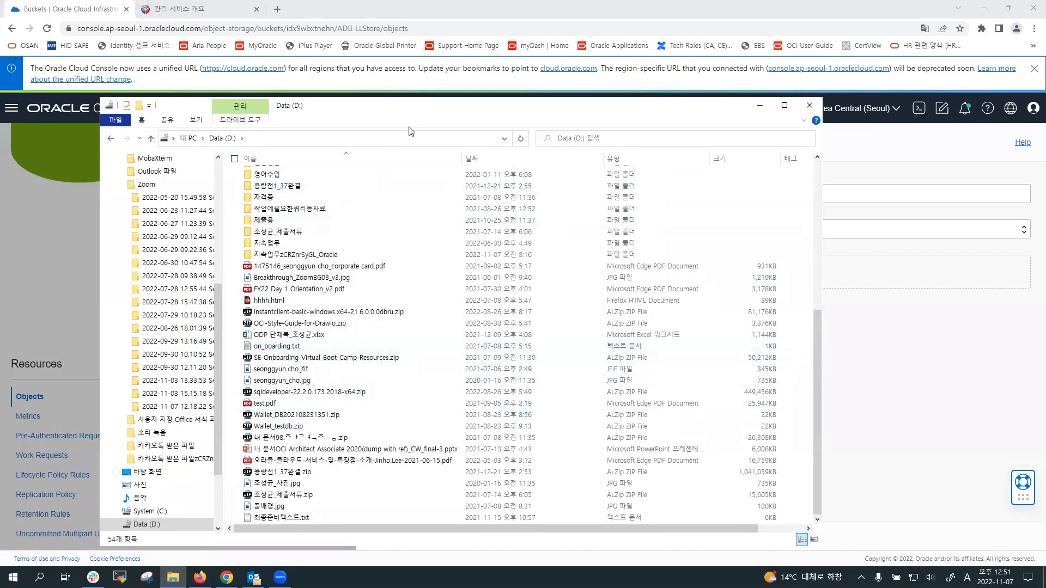
Step: Drop on_boarding.txt into the upload area and upload it to the bucket
{"action": "left_click_drag", "start_coordinate": [411, 131], "coordinate": [341, 174]}
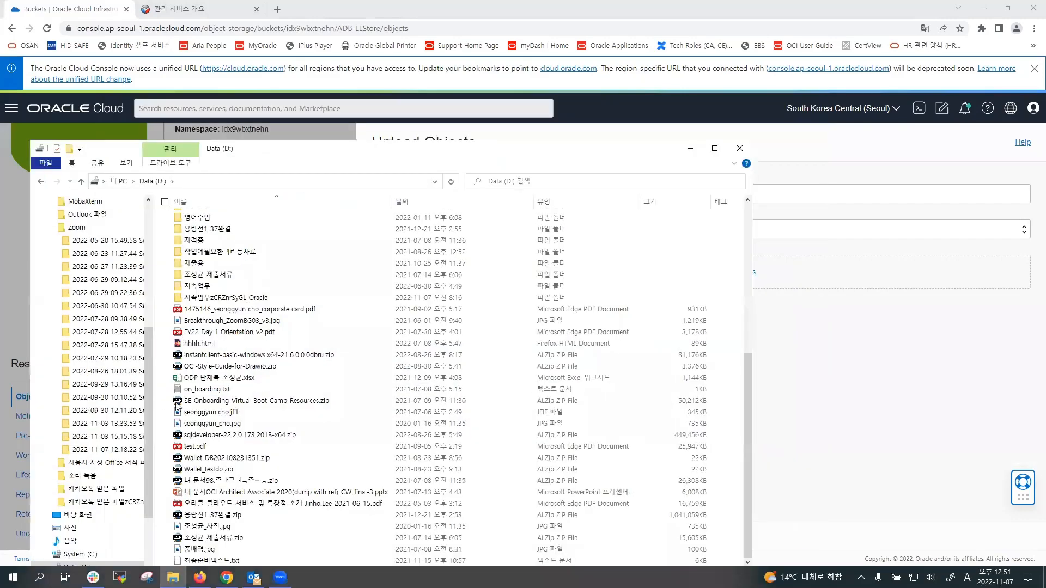
{"action": "left_click_drag", "start_coordinate": [207, 389], "coordinate": [805, 291]}
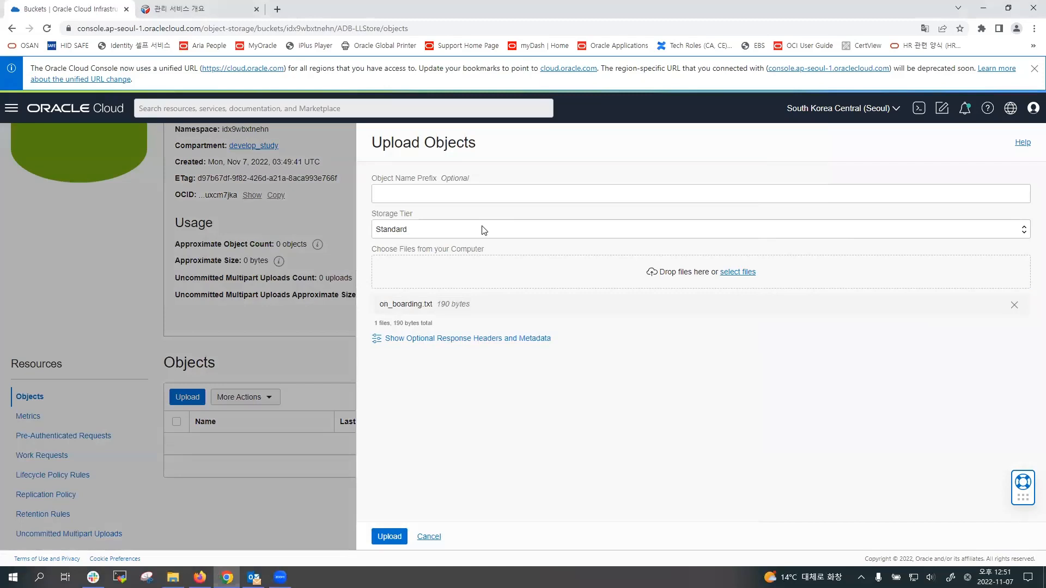
{"action": "left_click", "coordinate": [387, 538]}
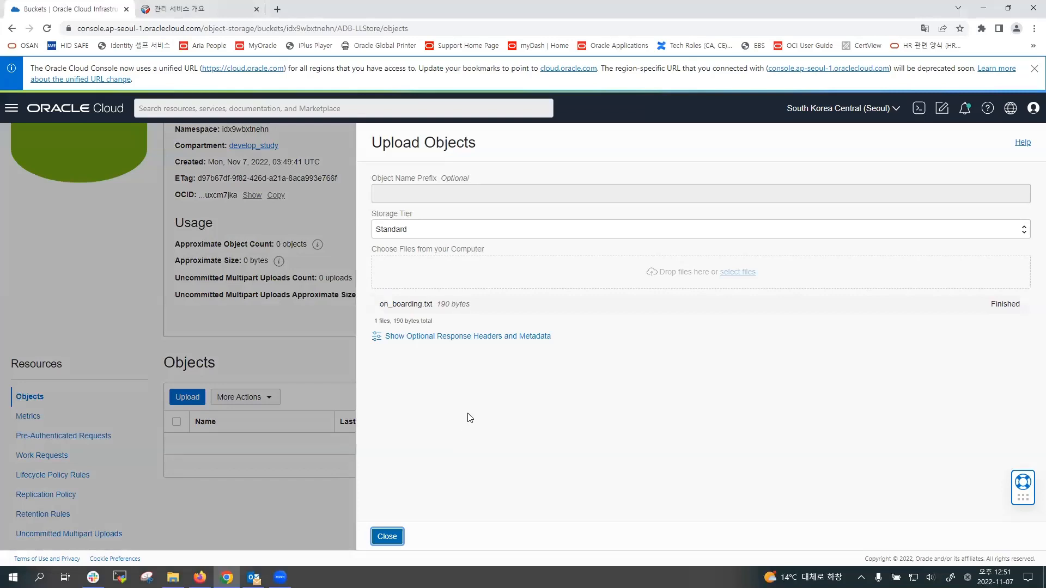
{"action": "left_click", "coordinate": [385, 536]}
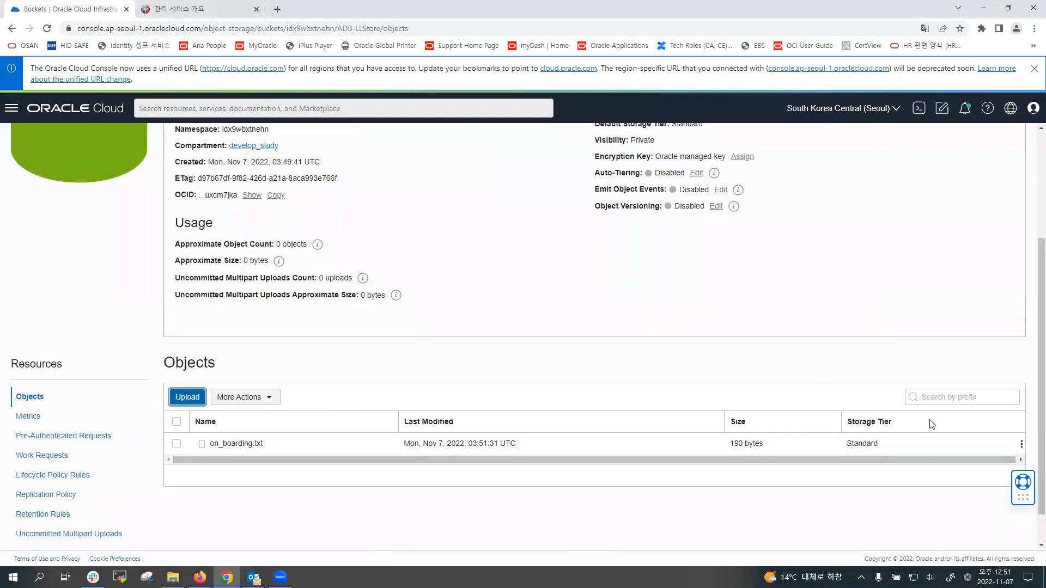
Step: Open on_boarding.txt's object details and select the URL path up to ADB-LLStore/o/
{"action": "left_click", "coordinate": [1021, 444]}
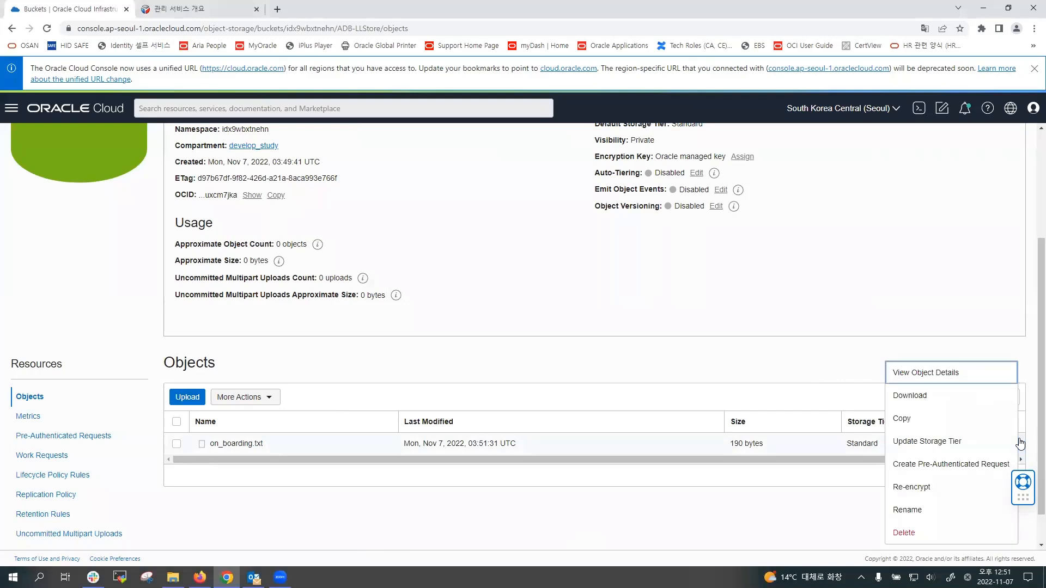
{"action": "left_click", "coordinate": [947, 381]}
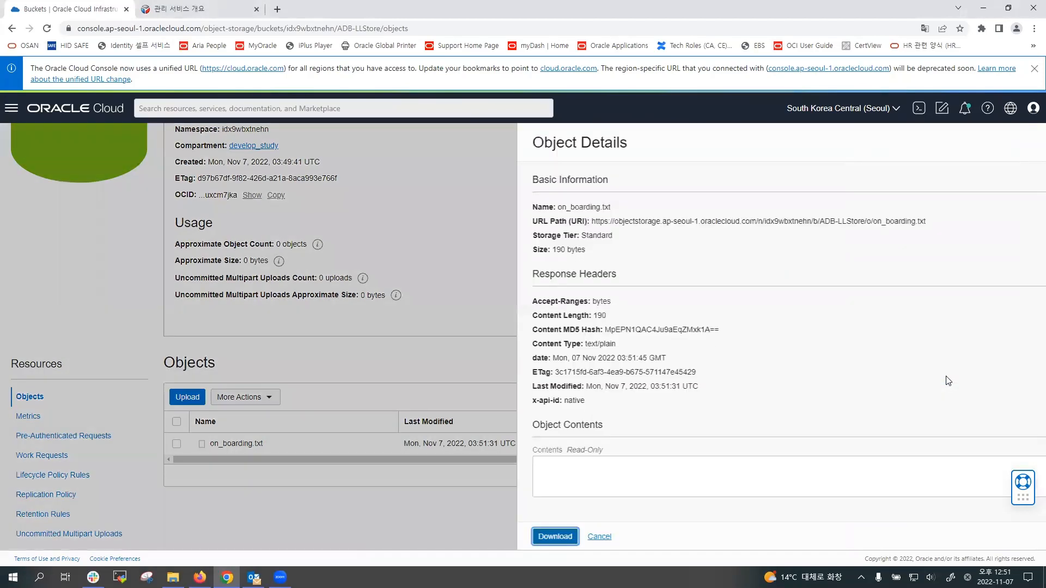
{"action": "left_click_drag", "start_coordinate": [431, 222], "coordinate": [712, 220]}
{"action": "key", "text": "ctrl+c"}
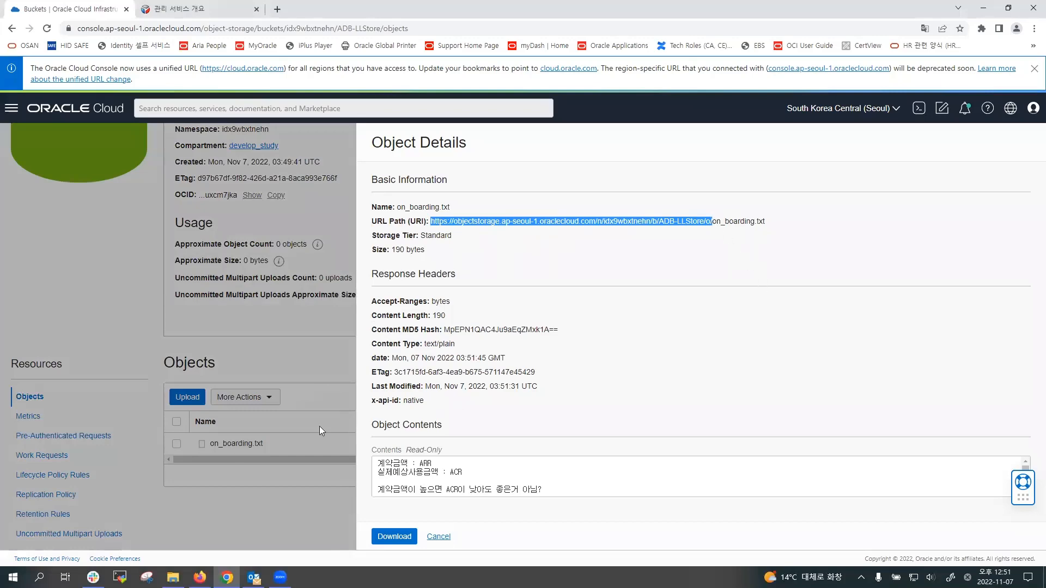
Step: Paste the copied URL path into a new Notepad note and close the object details panel
{"action": "left_click", "coordinate": [11, 575]}
{"action": "left_click", "coordinate": [148, 460]}
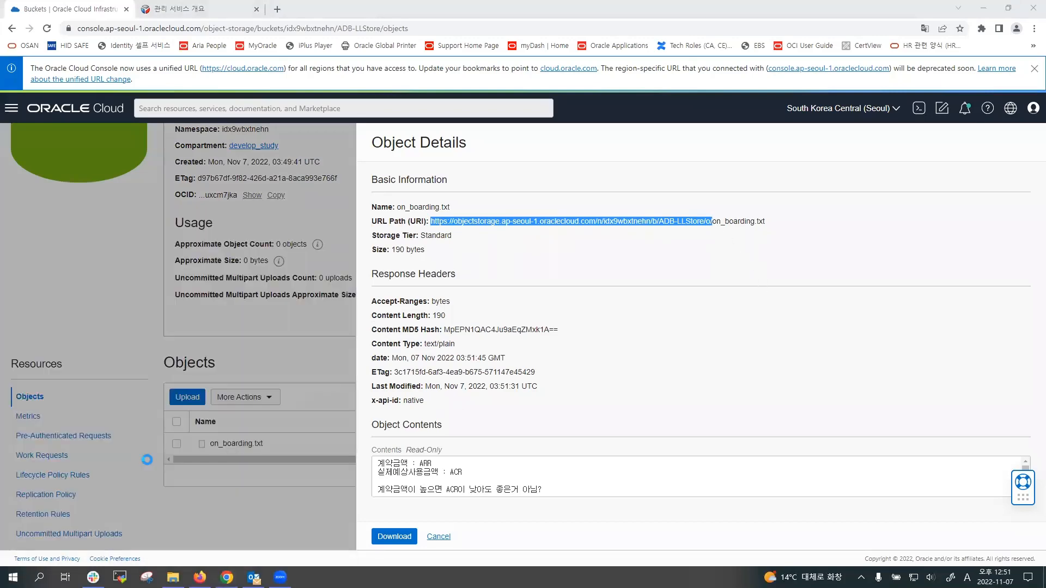
{"action": "key", "text": "super"}
{"action": "type", "text": "notepad"}
{"action": "key", "text": "Return"}
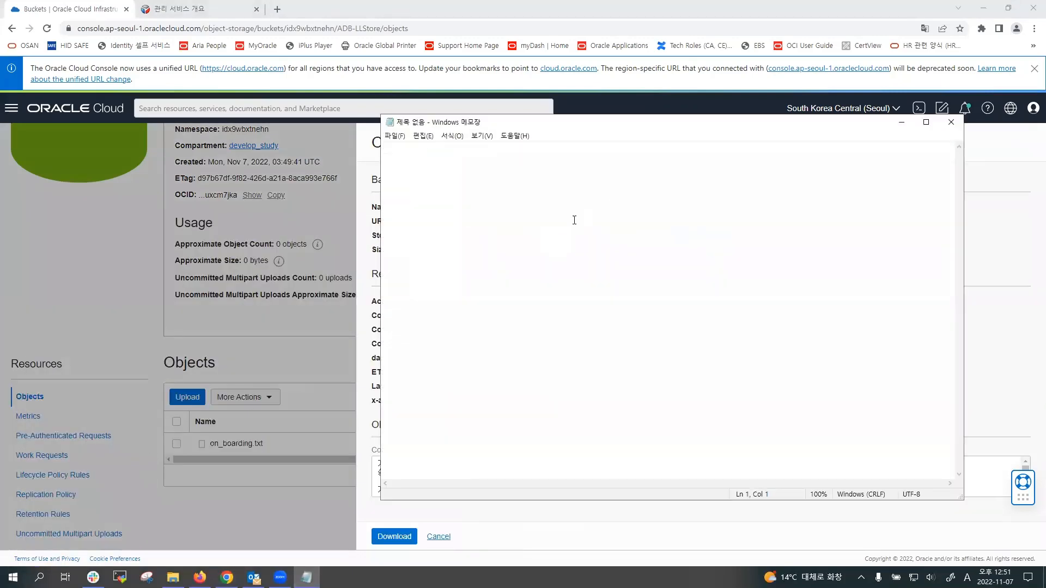
{"action": "key", "text": "ctrl+v"}
{"action": "key", "text": "alt+Tab"}
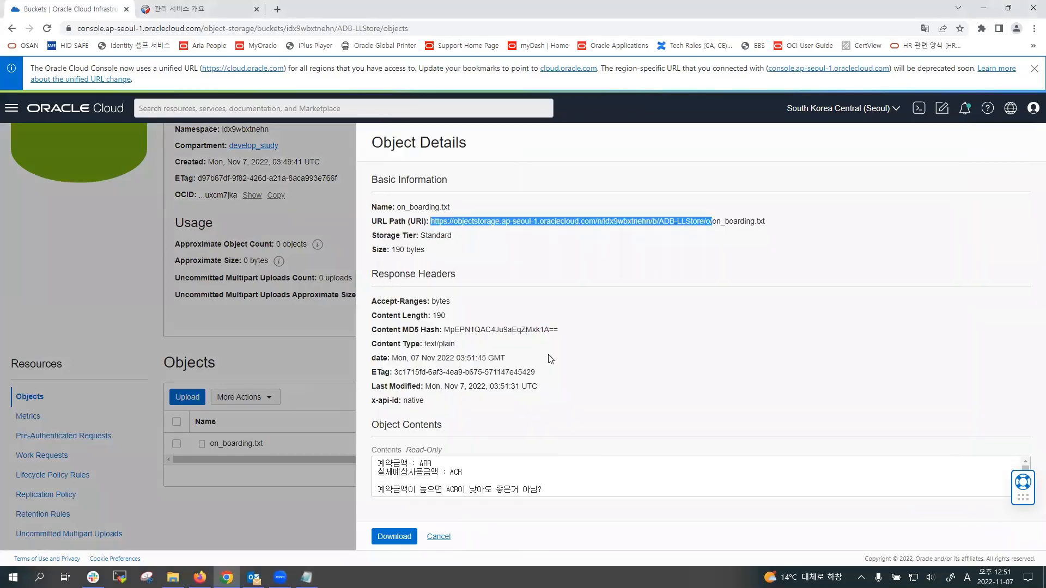
{"action": "left_click", "coordinate": [446, 537]}
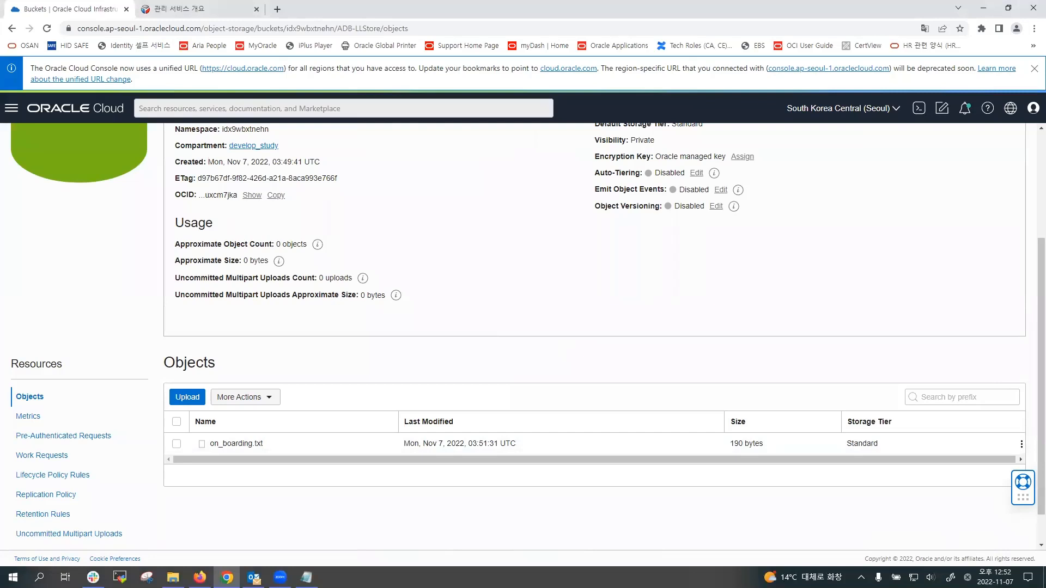
Step: Go to User Details for the signed-in user from the Profile menu
{"action": "left_click", "coordinate": [1033, 109]}
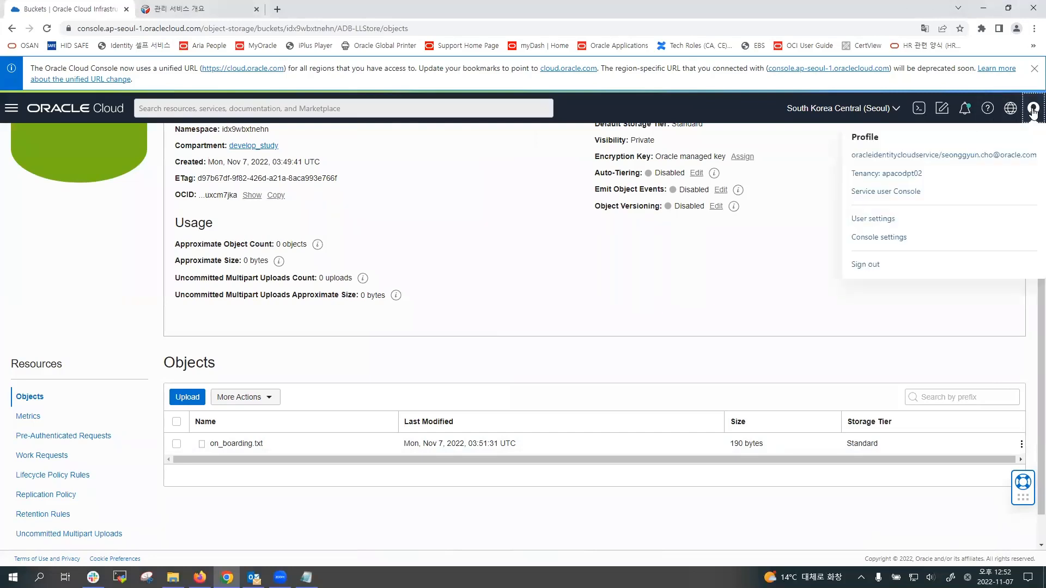
{"action": "left_click", "coordinate": [951, 155]}
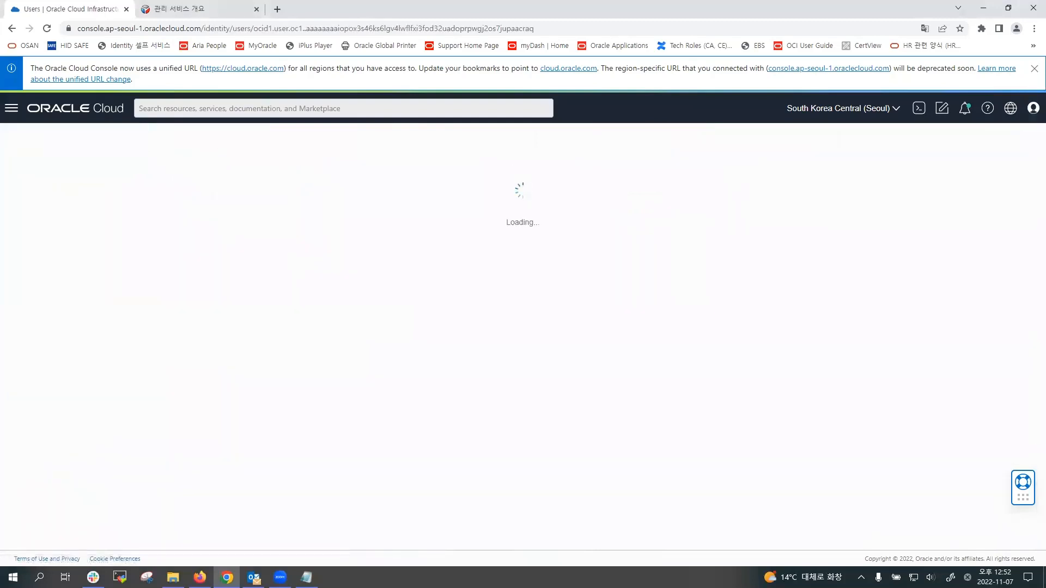
Step: Try generating an adb-token auth token and dismiss the token-limit error
{"action": "scroll", "coordinate": [324, 422], "scroll_direction": "down", "scroll_amount": 3}
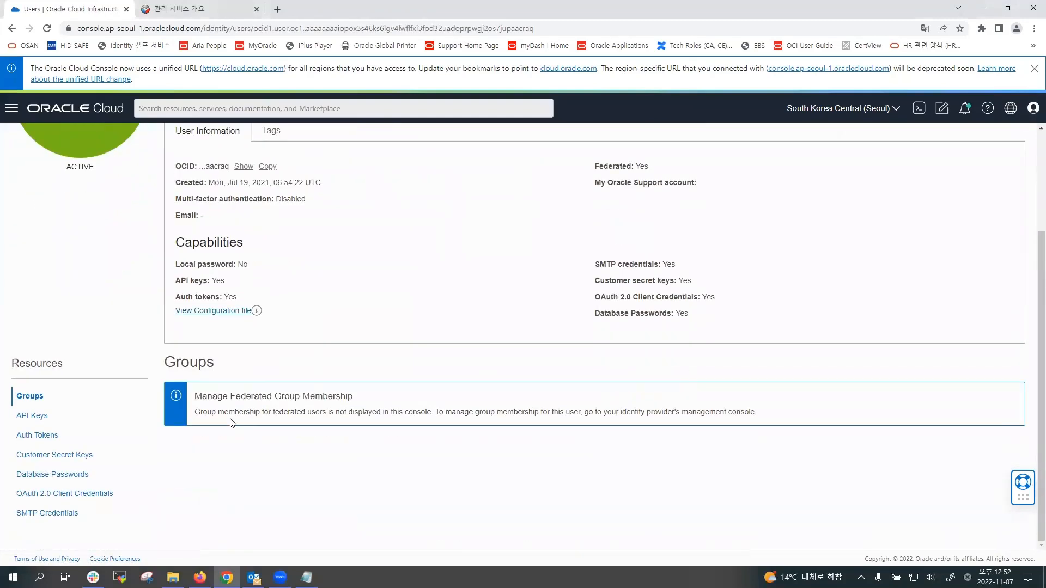
{"action": "left_click", "coordinate": [35, 439]}
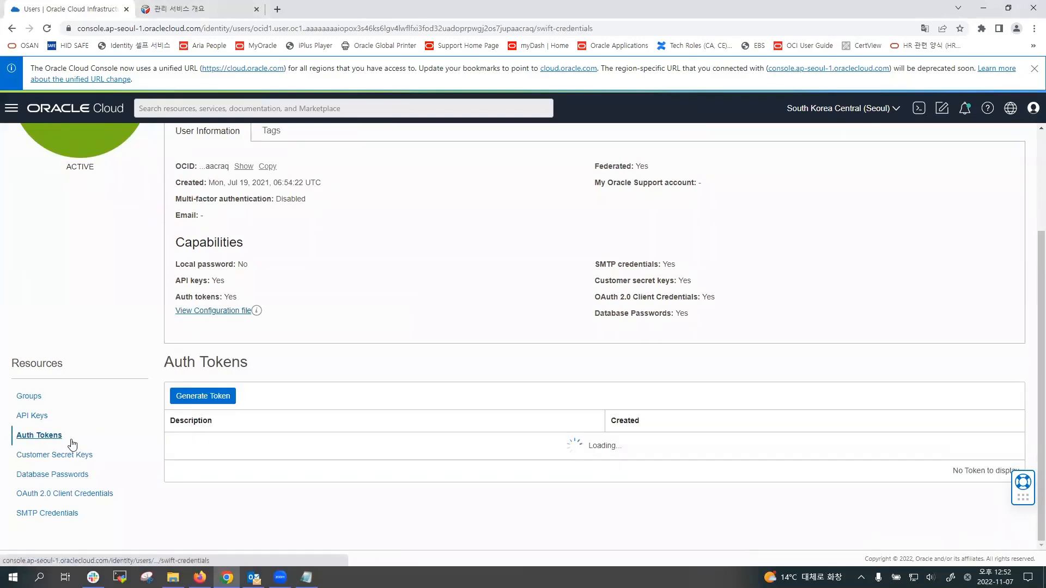
{"action": "left_click", "coordinate": [217, 403]}
{"action": "type", "text": "adb-token"}
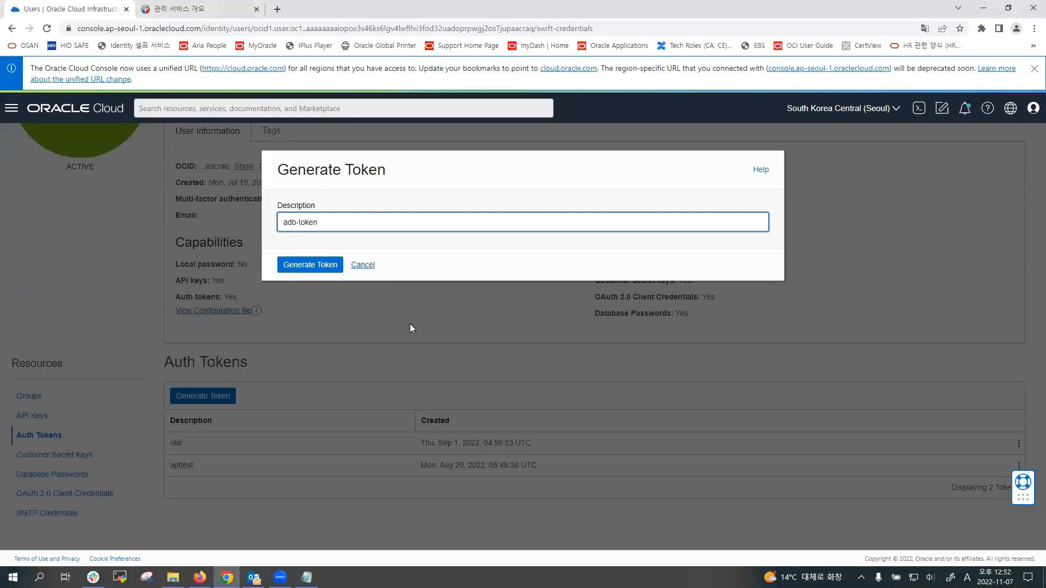
{"action": "left_click", "coordinate": [333, 267]}
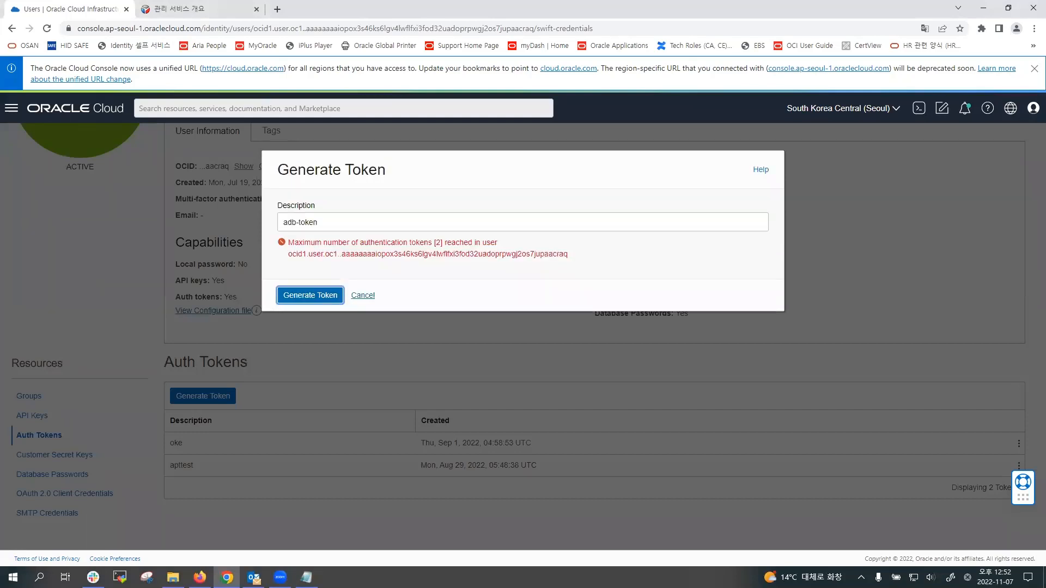
{"action": "left_click", "coordinate": [361, 296]}
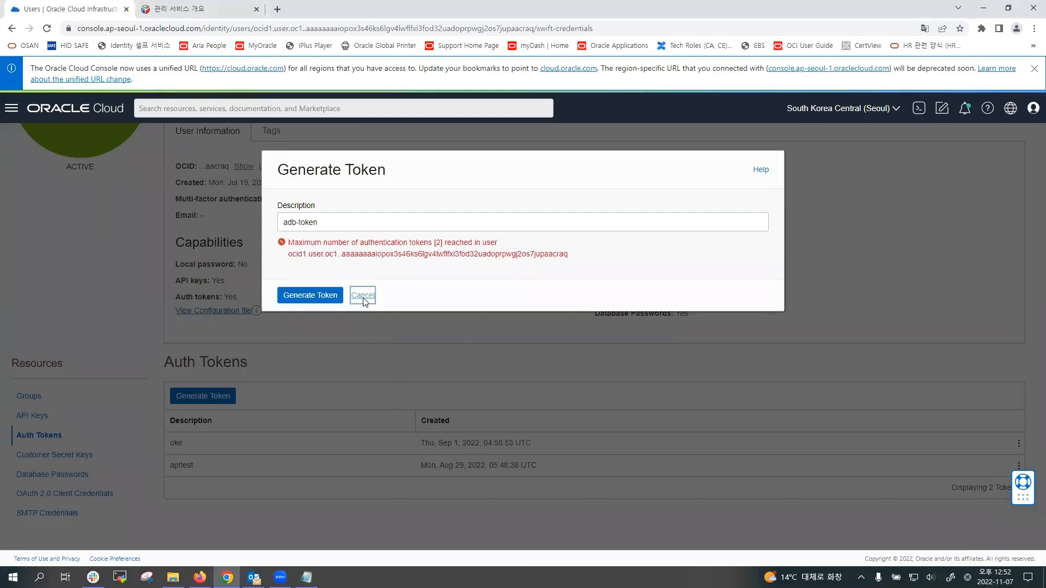
Step: Delete the existing oke and apttest auth tokens
{"action": "left_click", "coordinate": [1019, 444]}
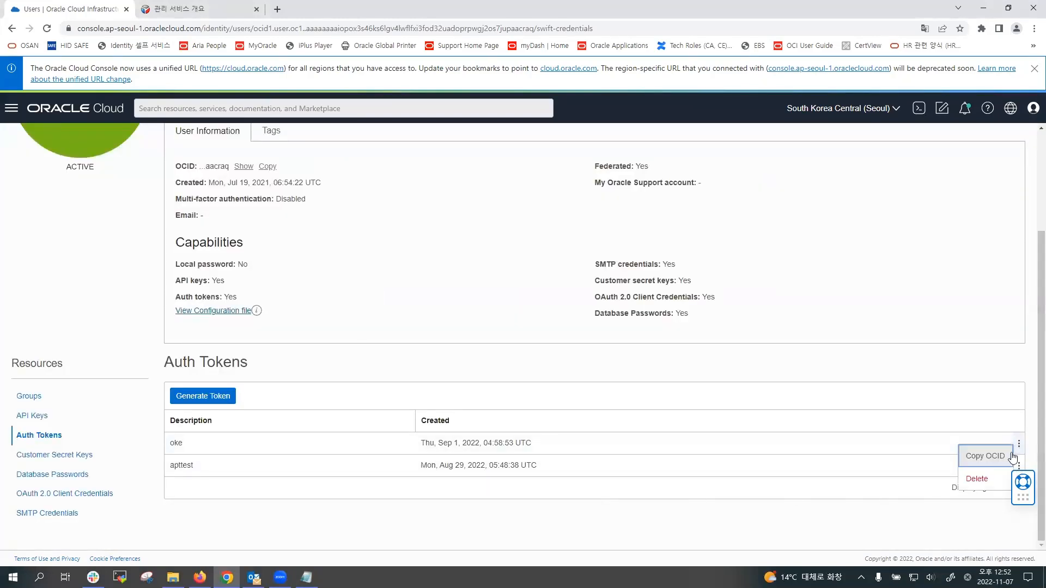
{"action": "left_click", "coordinate": [972, 483]}
{"action": "left_click", "coordinate": [297, 241]}
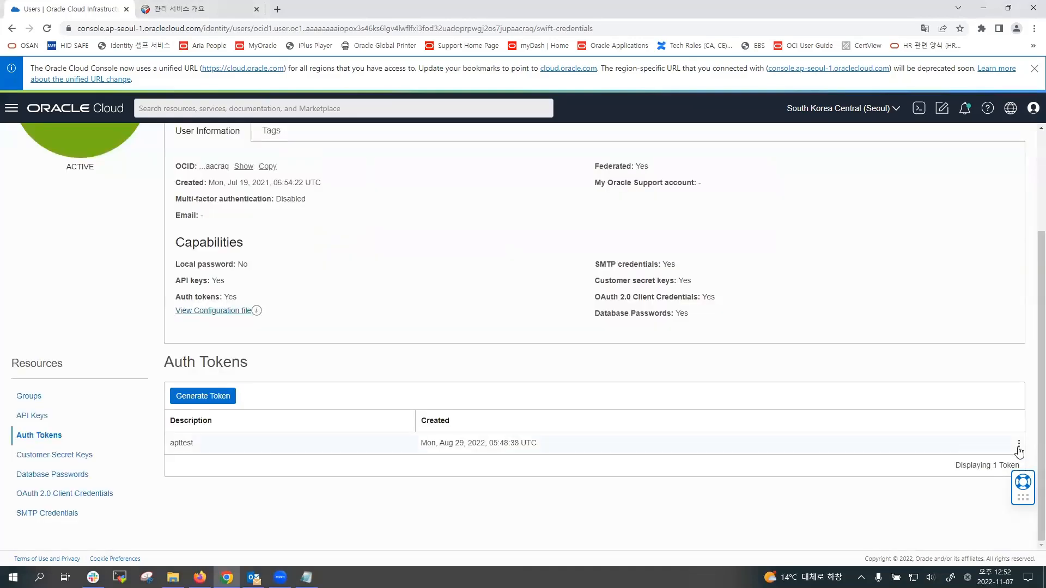
{"action": "left_click", "coordinate": [1018, 443]}
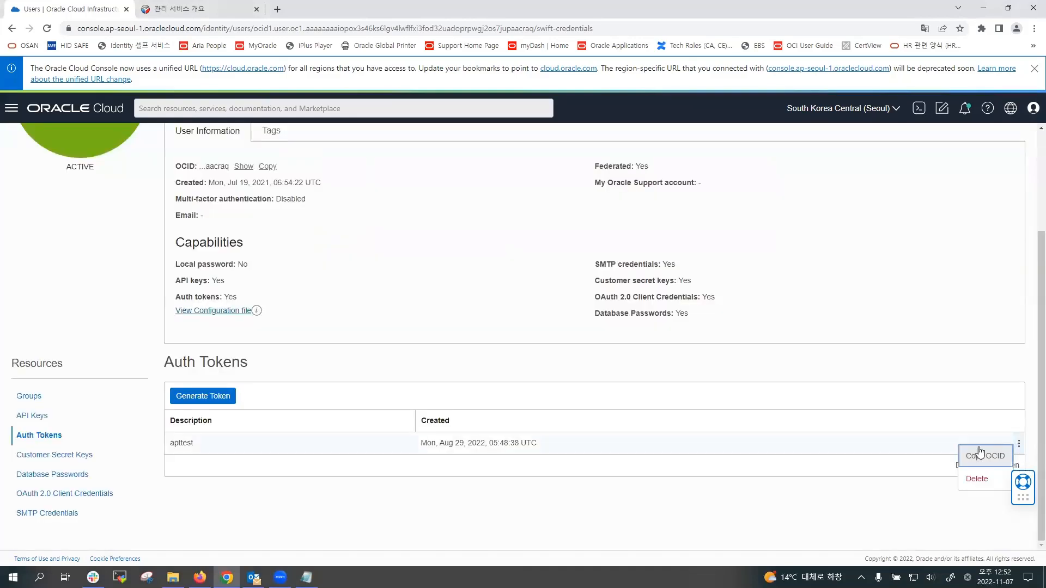
{"action": "left_click", "coordinate": [975, 479]}
{"action": "left_click", "coordinate": [293, 242]}
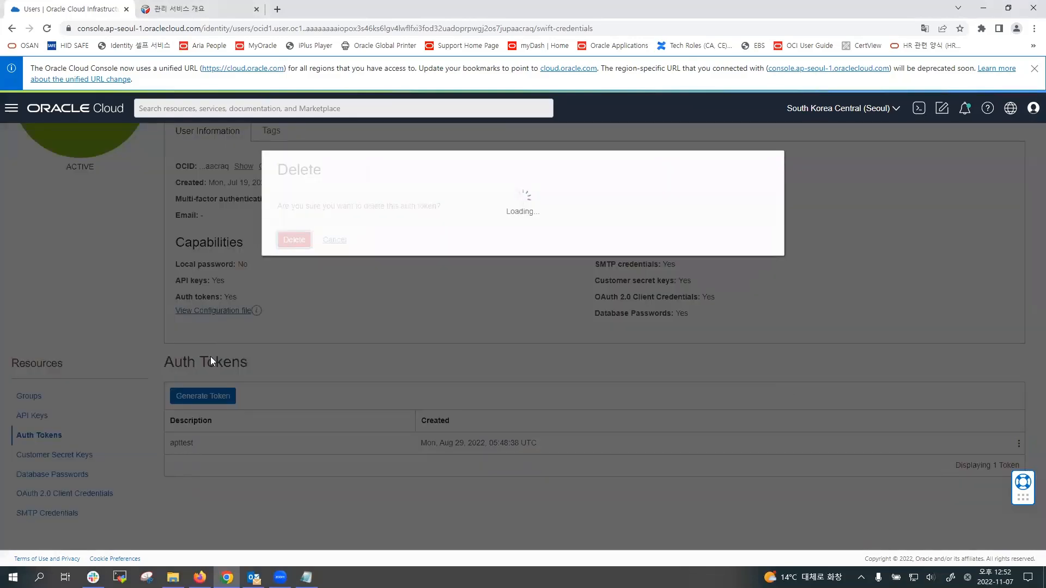
Step: Generate the adb-token auth token and copy its value
{"action": "left_click", "coordinate": [188, 402]}
{"action": "type", "text": "adb-token"}
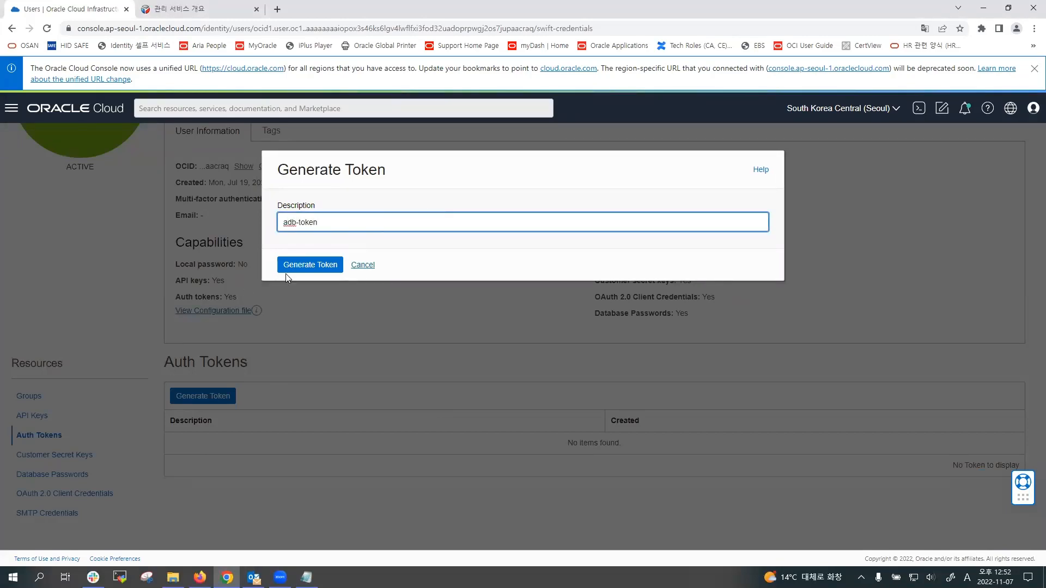
{"action": "left_click", "coordinate": [323, 263]}
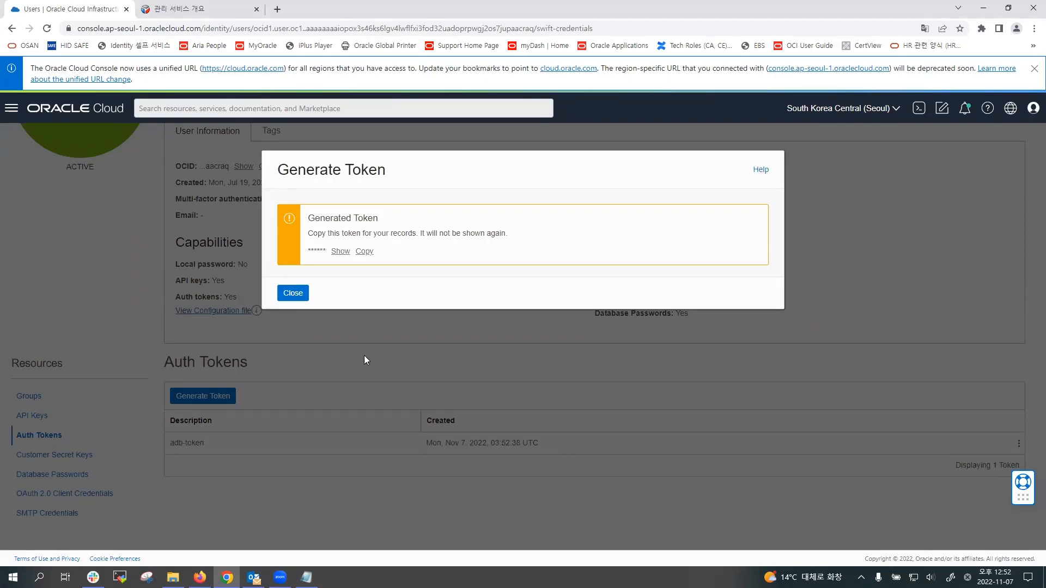
{"action": "left_click", "coordinate": [364, 251]}
Step: Paste the token value and the CREATE_CREDENTIAL template block into the Notepad note
{"action": "left_click", "coordinate": [307, 577]}
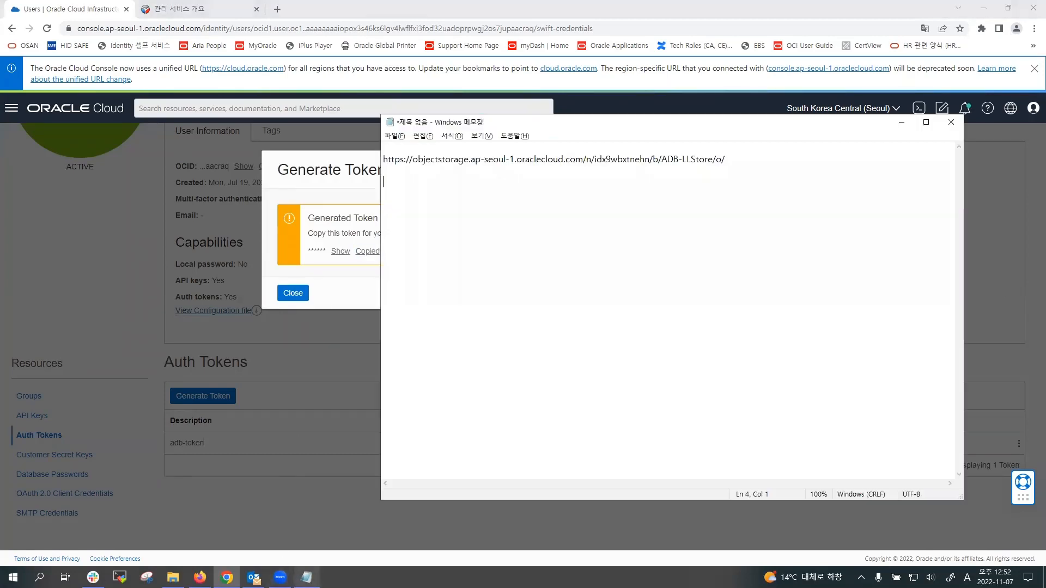
{"action": "key", "text": "ctrl+v"}
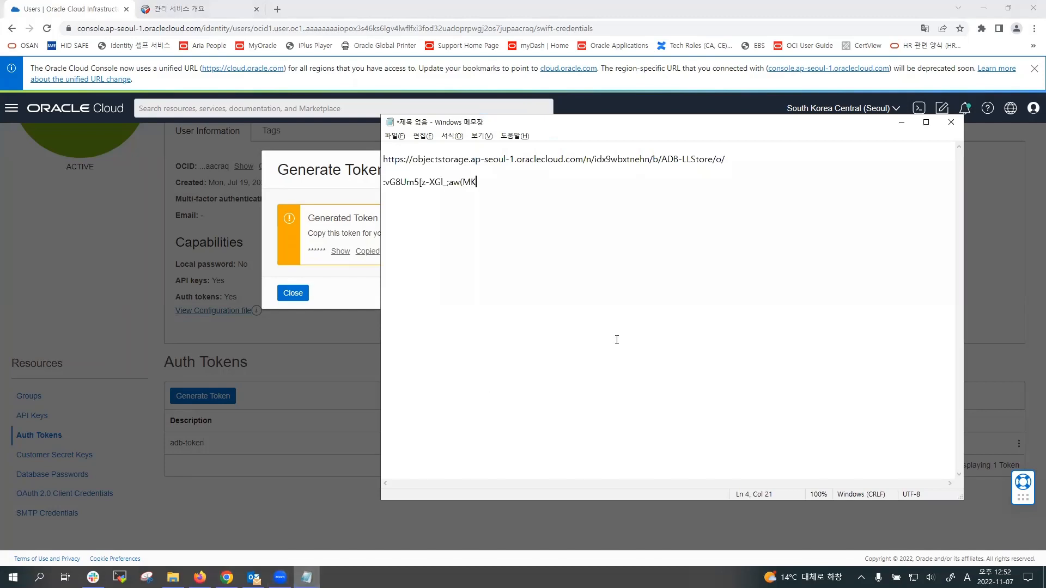
{"action": "left_click", "coordinate": [458, 5]}
{"action": "left_click", "coordinate": [293, 293]}
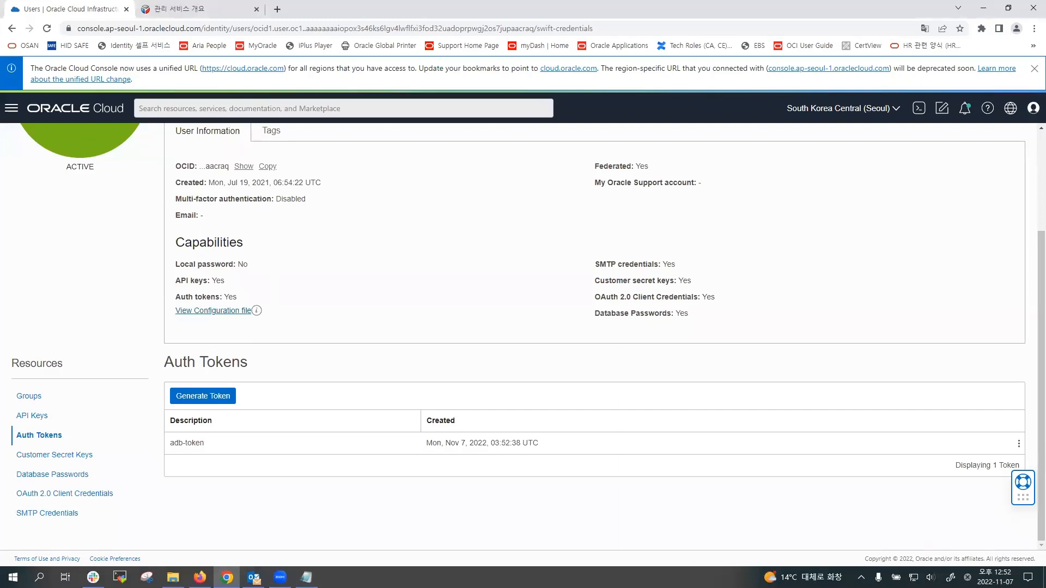
{"action": "key", "text": "alt+Tab"}
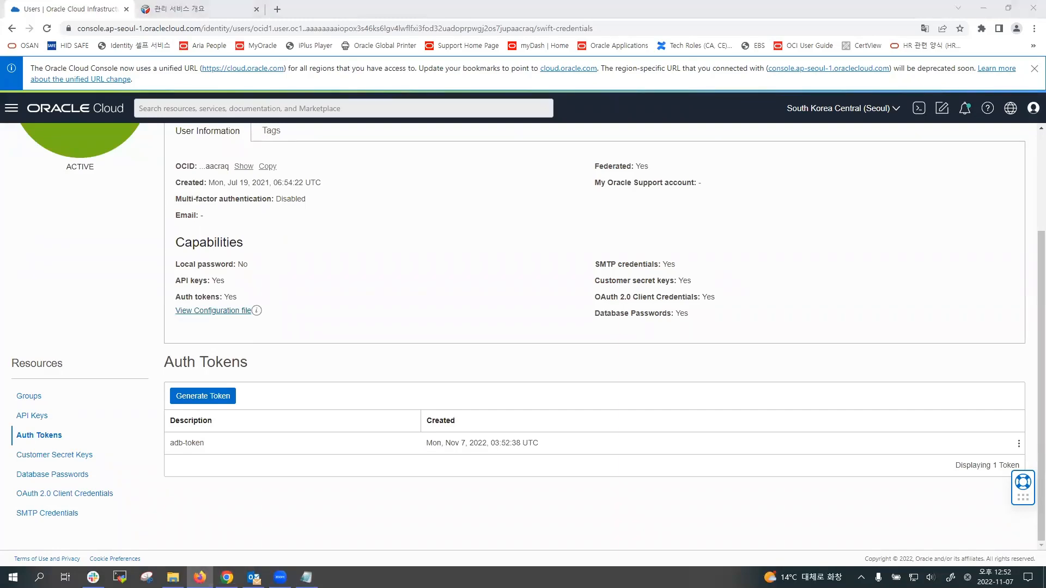
{"action": "left_click", "coordinate": [307, 576]}
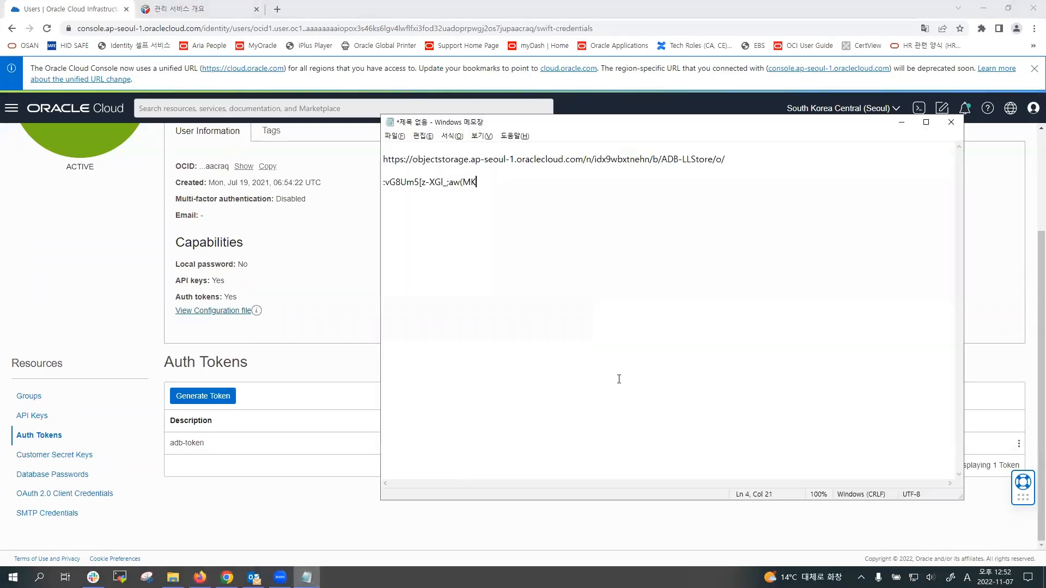
{"action": "key", "text": "ctrl+v"}
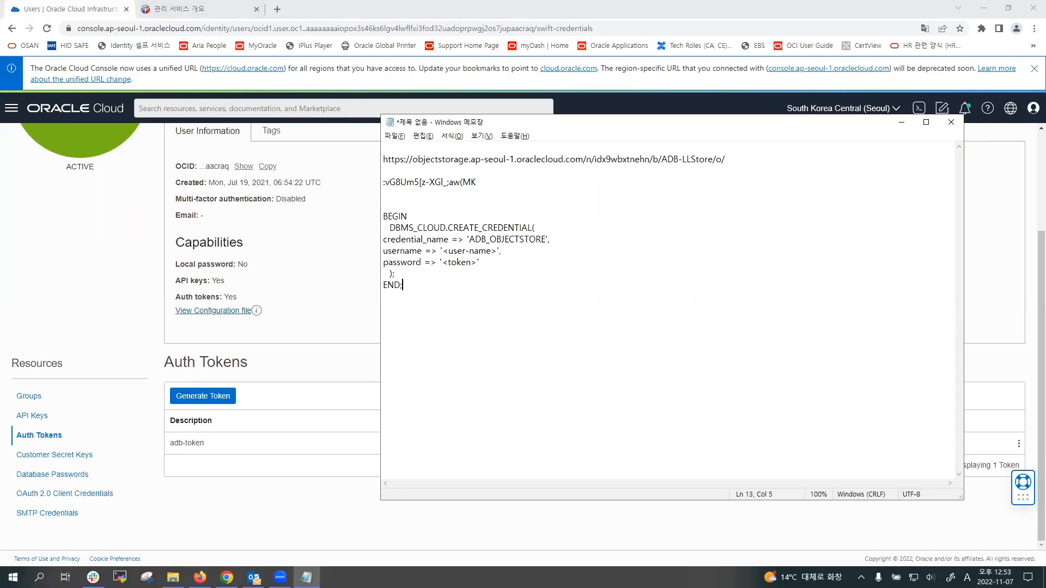
Step: Replace the <user-name> placeholder with the user name copied from the user page
{"action": "left_click", "coordinate": [304, 194]}
{"action": "scroll", "coordinate": [313, 239], "scroll_direction": "up", "scroll_amount": 3}
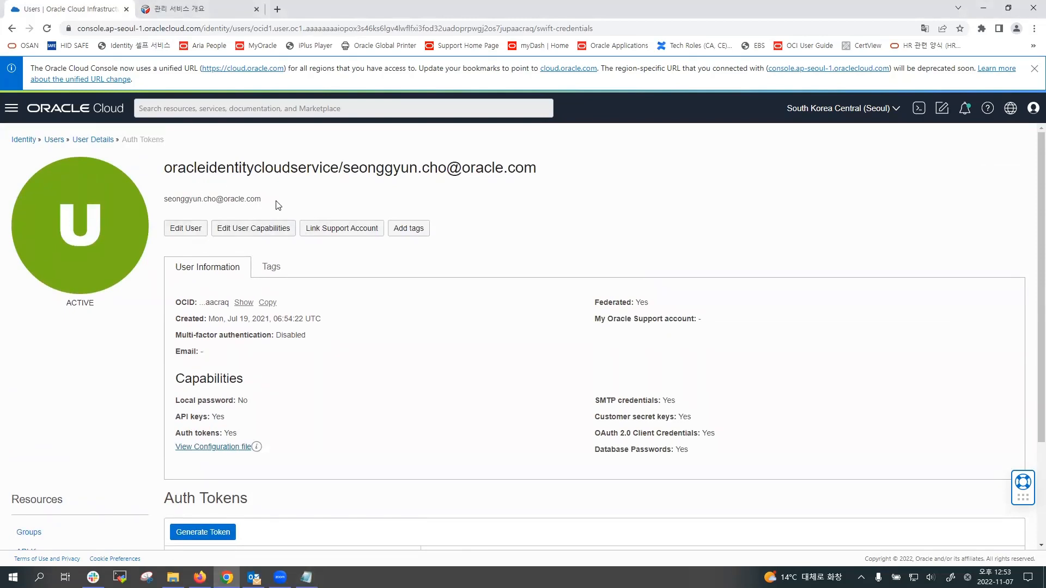
{"action": "left_click_drag", "start_coordinate": [166, 168], "coordinate": [543, 169]}
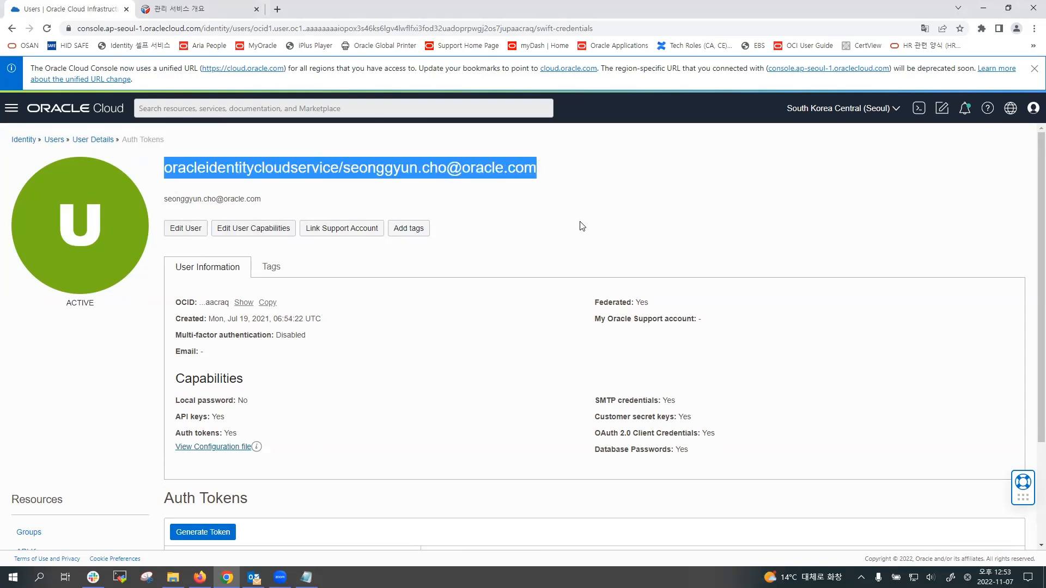
{"action": "key", "text": "alt+Tab"}
{"action": "left_click_drag", "start_coordinate": [445, 250], "coordinate": [496, 248]}
{"action": "key", "text": "ctrl+v"}
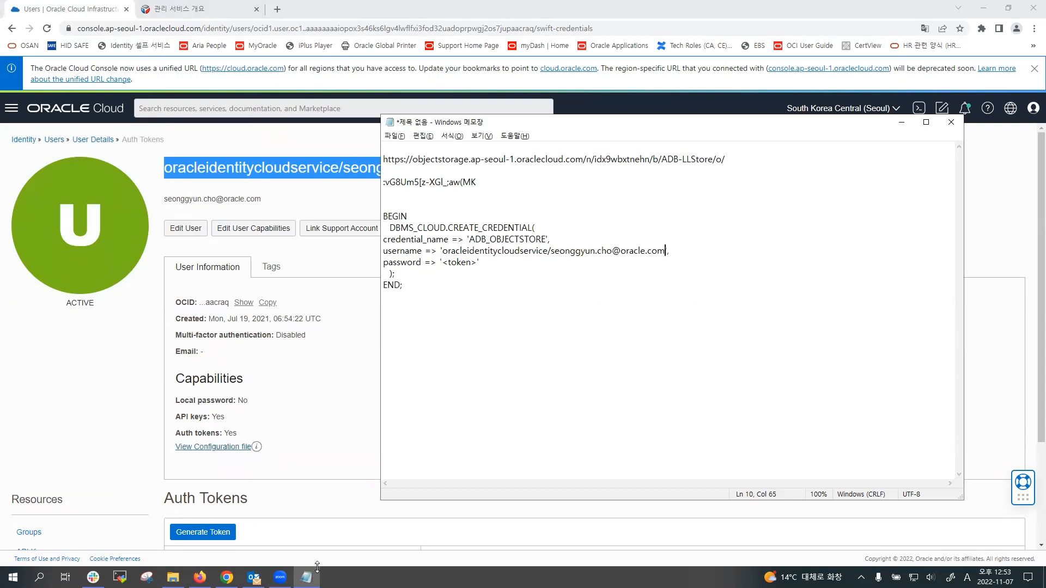
Step: Replace <token> with the auth token and select the completed credential block
{"action": "left_click_drag", "start_coordinate": [385, 180], "coordinate": [489, 184]}
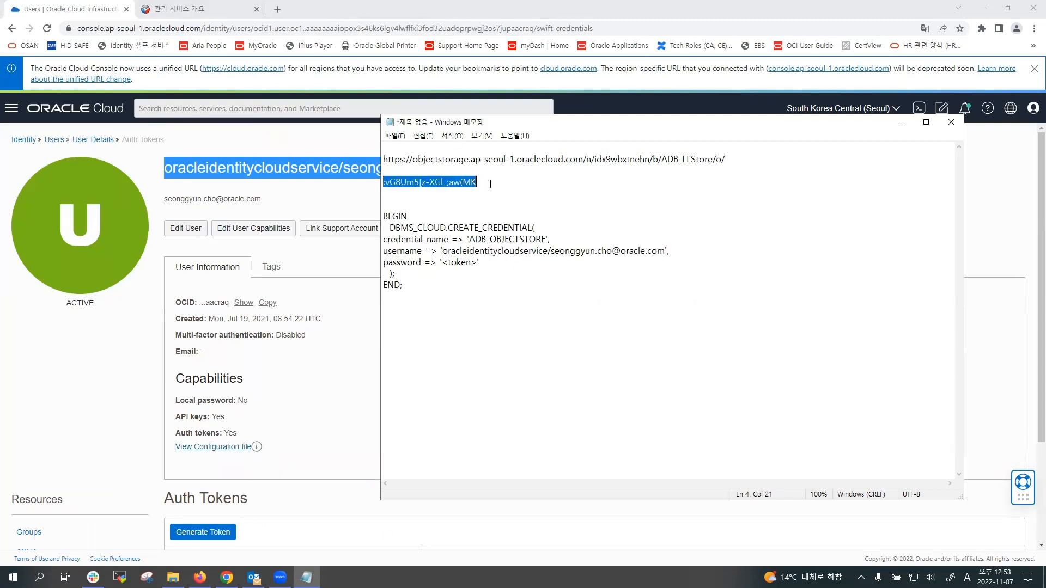
{"action": "left_click_drag", "start_coordinate": [442, 263], "coordinate": [478, 262]}
{"action": "key", "text": "ctrl+v"}
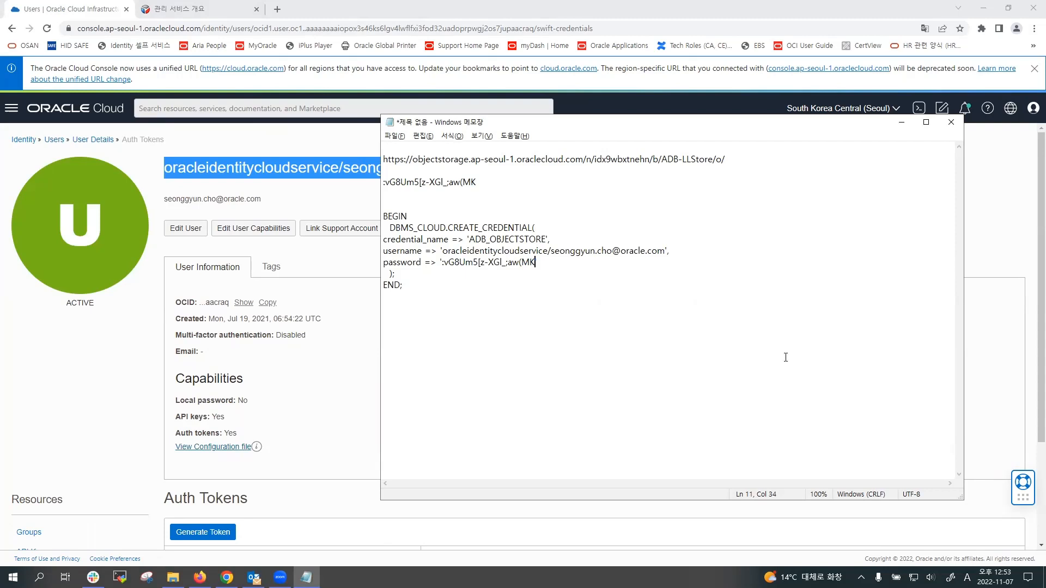
{"action": "key", "text": "shift+Home"}
{"action": "key", "text": "shift+Up"}
{"action": "key", "text": "shift+Up"}
{"action": "key", "text": "shift+Up"}
{"action": "key", "text": "shift+Up"}
{"action": "key", "text": "shift+Up"}
{"action": "key", "text": "shift+Up"}
{"action": "key", "text": "ctrl+c"}
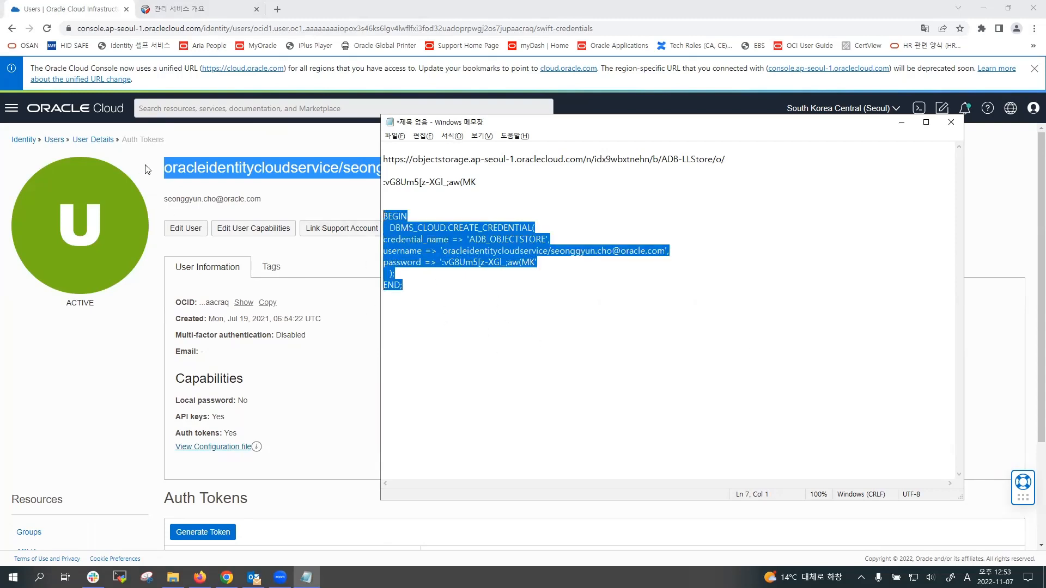
{"action": "left_click", "coordinate": [186, 163]}
{"action": "left_click", "coordinate": [12, 109]}
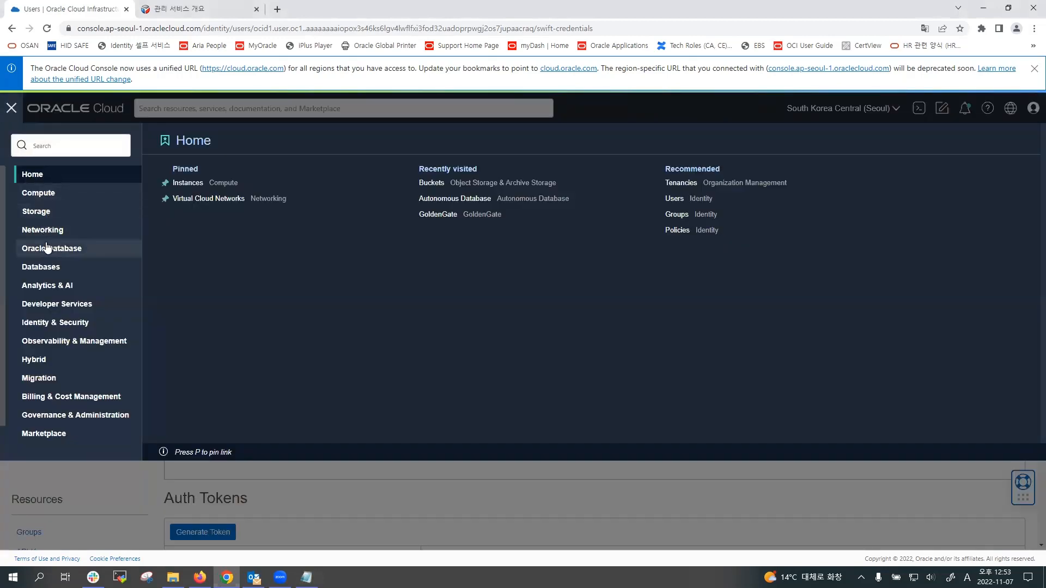
Step: Open the SQL worksheet in Database Actions for the sourceATP autonomous database
{"action": "mouse_move", "coordinate": [47, 248]}
{"action": "left_click", "coordinate": [220, 190]}
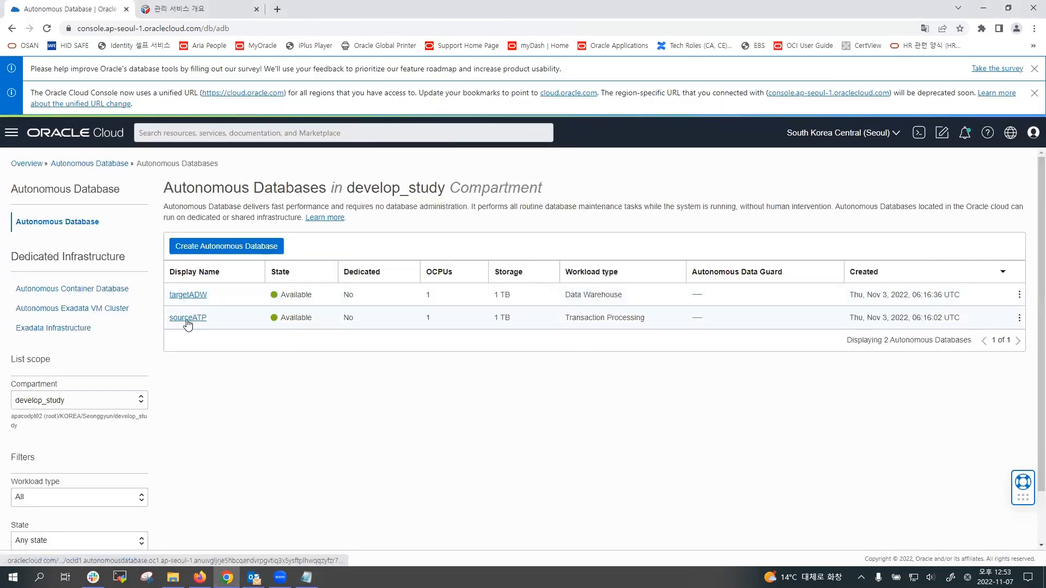
{"action": "left_click", "coordinate": [188, 318]}
{"action": "left_click", "coordinate": [203, 225]}
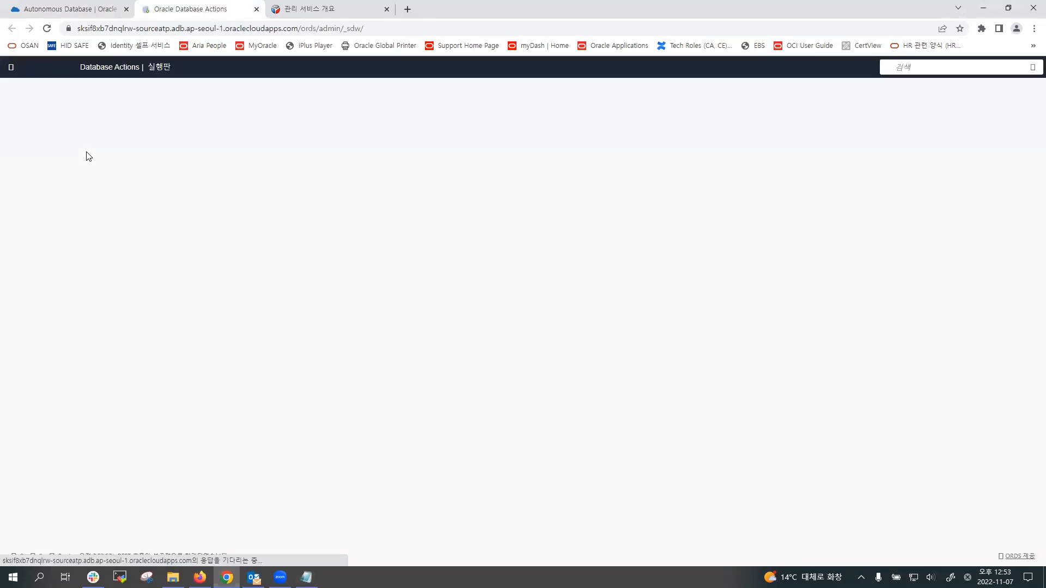
{"action": "left_click", "coordinate": [222, 147]}
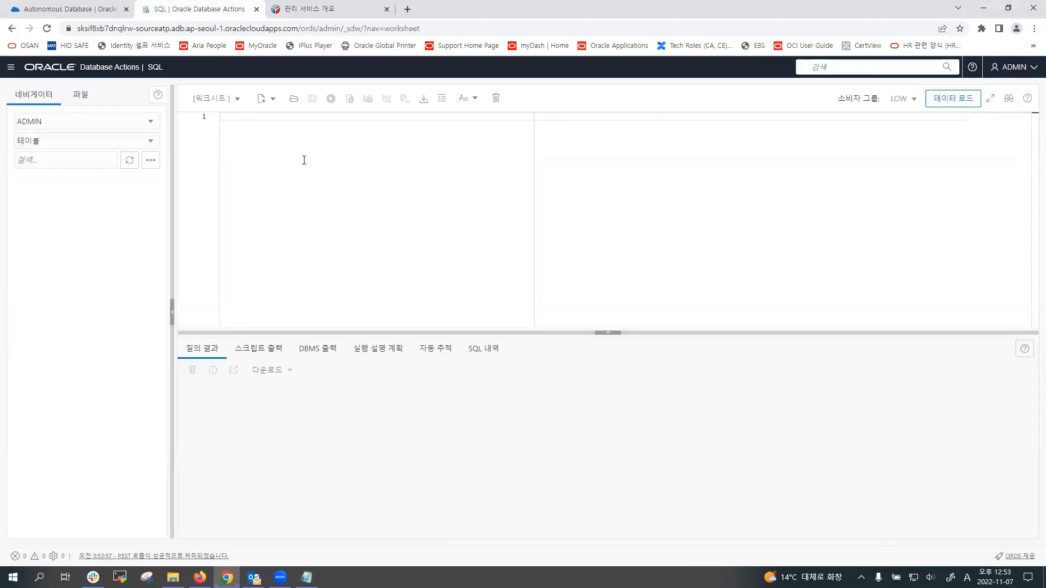
Step: Paste and run the ADB_OBJECTSTORE credential block in the worksheet
{"action": "key", "text": "ctrl+v"}
{"action": "key", "text": "ctrl+a"}
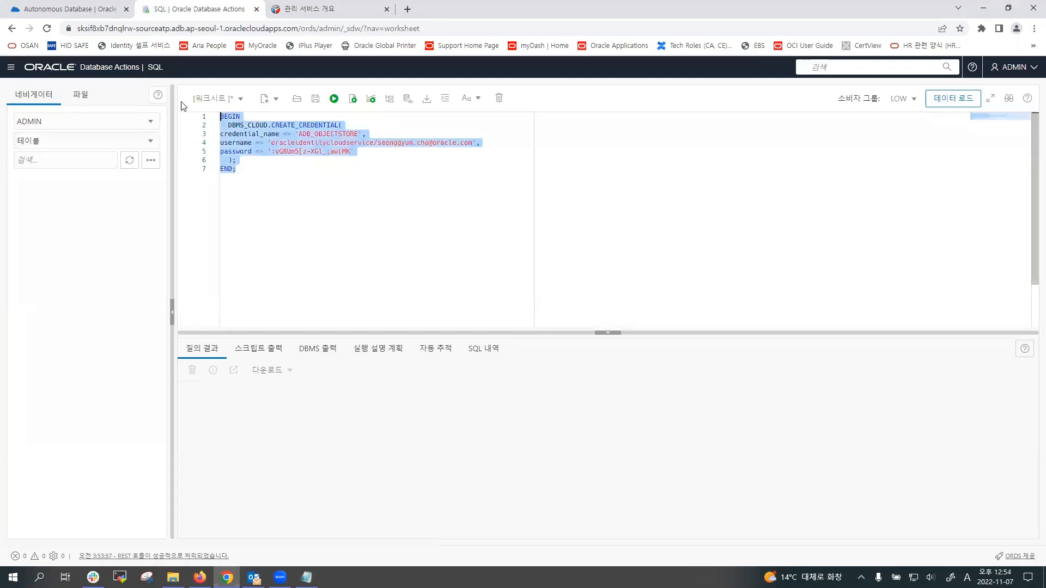
{"action": "left_click", "coordinate": [334, 99]}
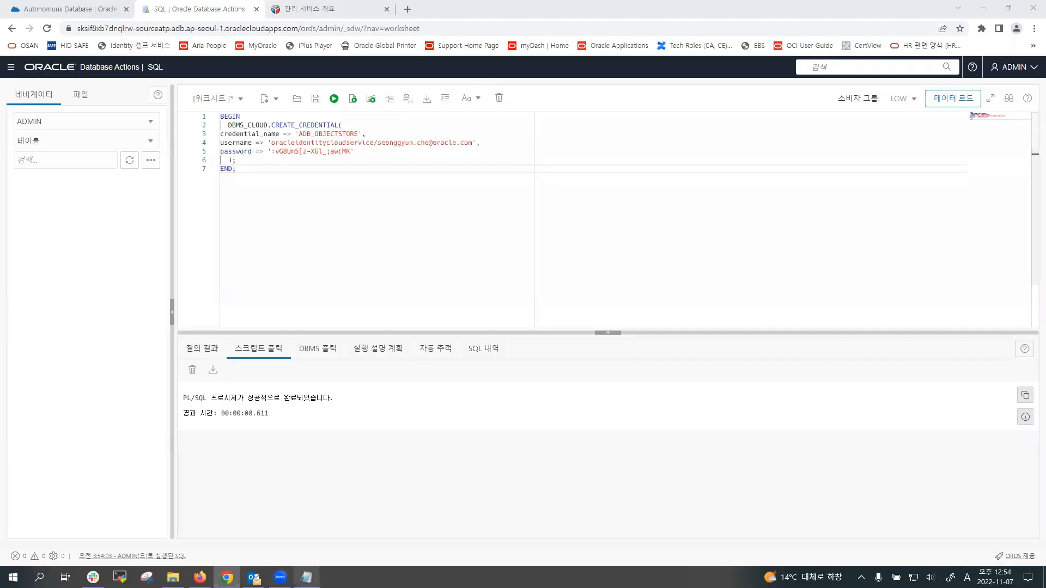
{"action": "key", "text": "ctrl+a"}
Step: Paste the Data Pump script and replace line 18's placeholder URL with the ADB-LLStore bucket URL
{"action": "key", "text": "ctrl+v"}
{"action": "scroll", "coordinate": [427, 256], "scroll_direction": "up", "scroll_amount": 10}
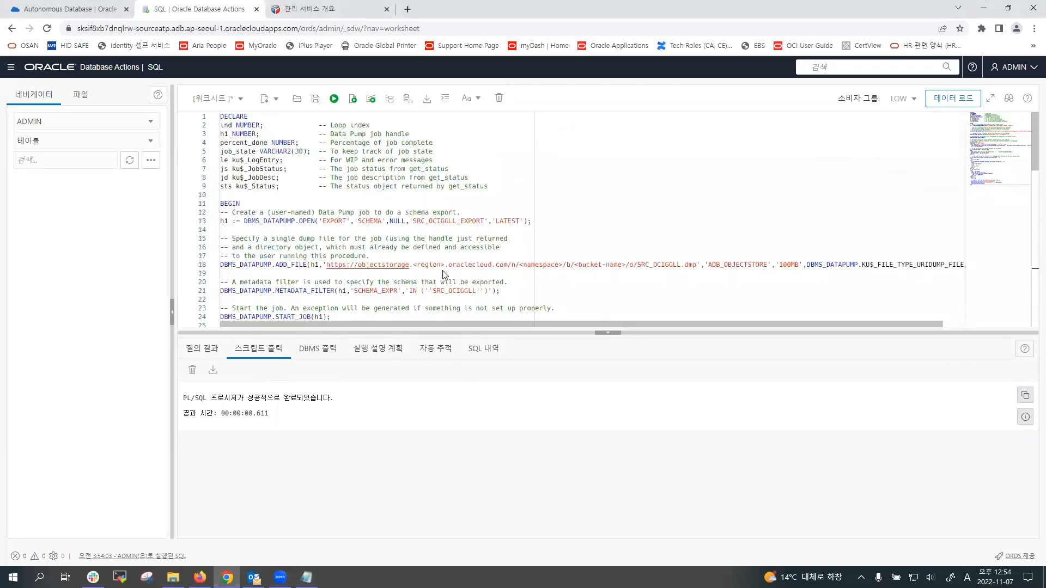
{"action": "left_click", "coordinate": [457, 265]}
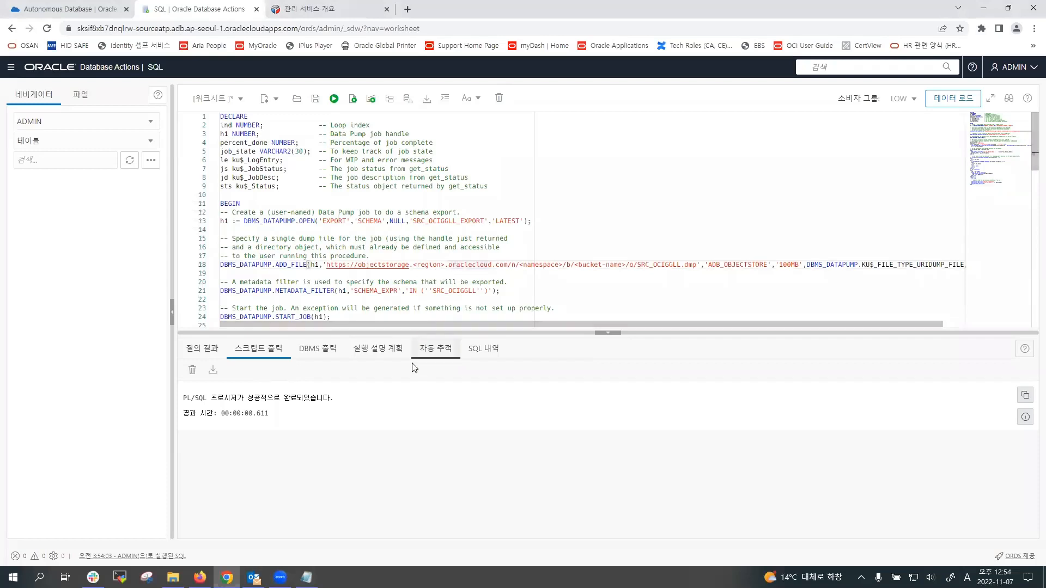
{"action": "key", "text": "alt+Tab"}
{"action": "left_click_drag", "start_coordinate": [707, 168], "coordinate": [383, 160]}
{"action": "key", "text": "ctrl+c"}
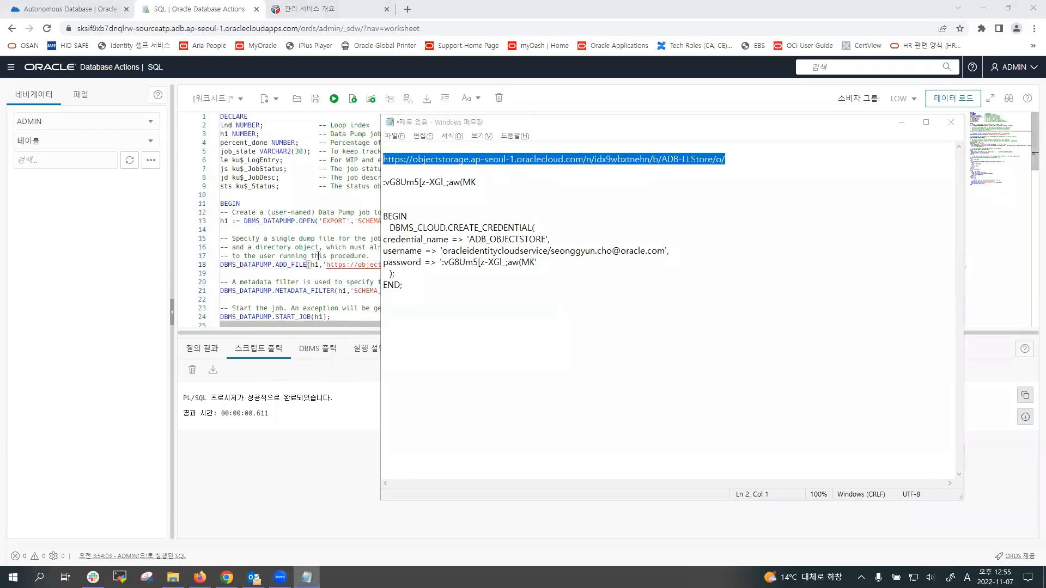
{"action": "key", "text": "alt+Tab"}
{"action": "left_click_drag", "start_coordinate": [324, 264], "coordinate": [637, 266]}
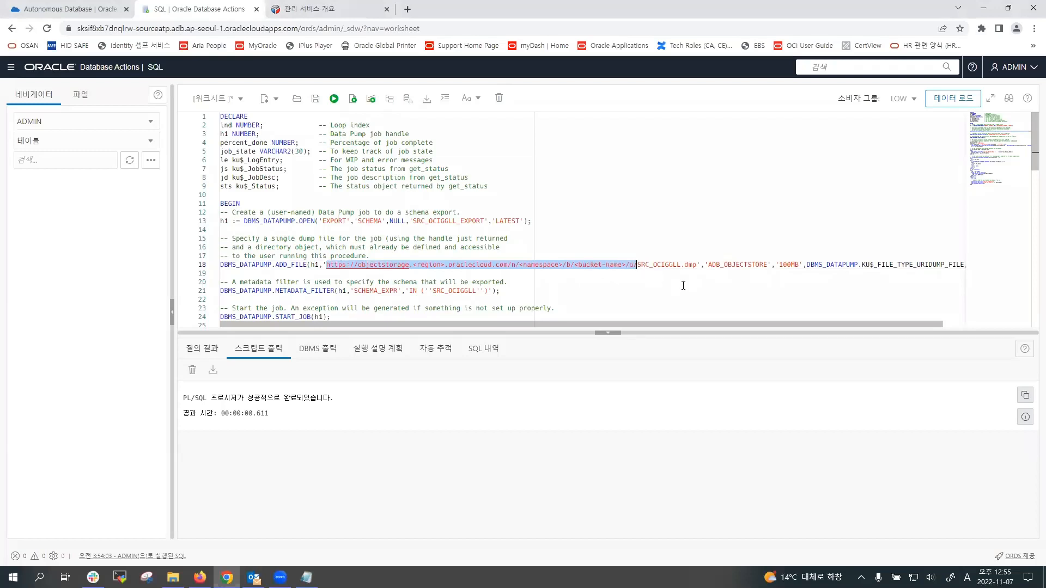
{"action": "key", "text": "ctrl+v"}
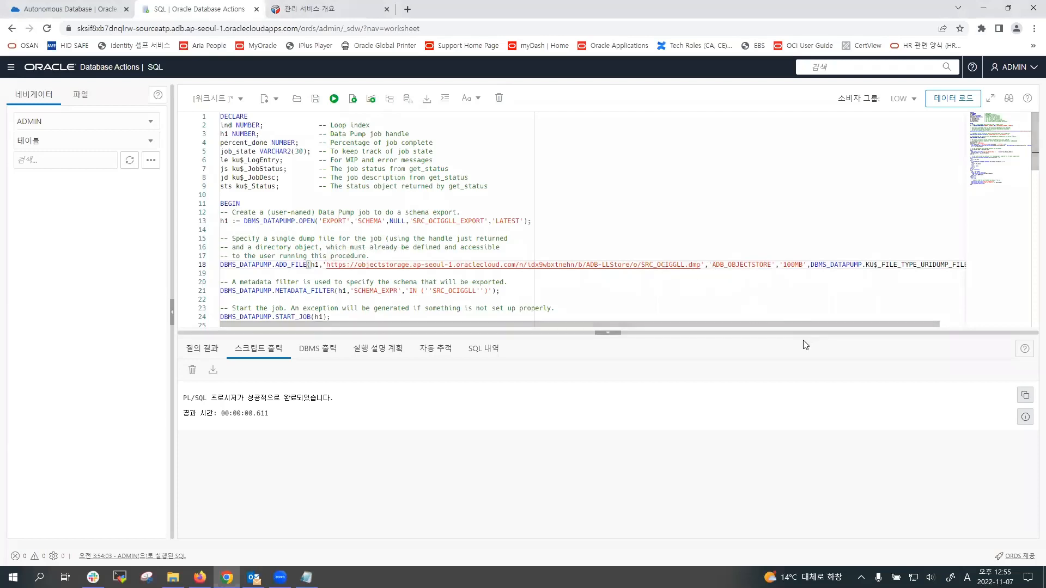
Step: Run the whole SRC_OCIGGLL export script in the worksheet
{"action": "left_click_drag", "start_coordinate": [809, 326], "coordinate": [703, 320]}
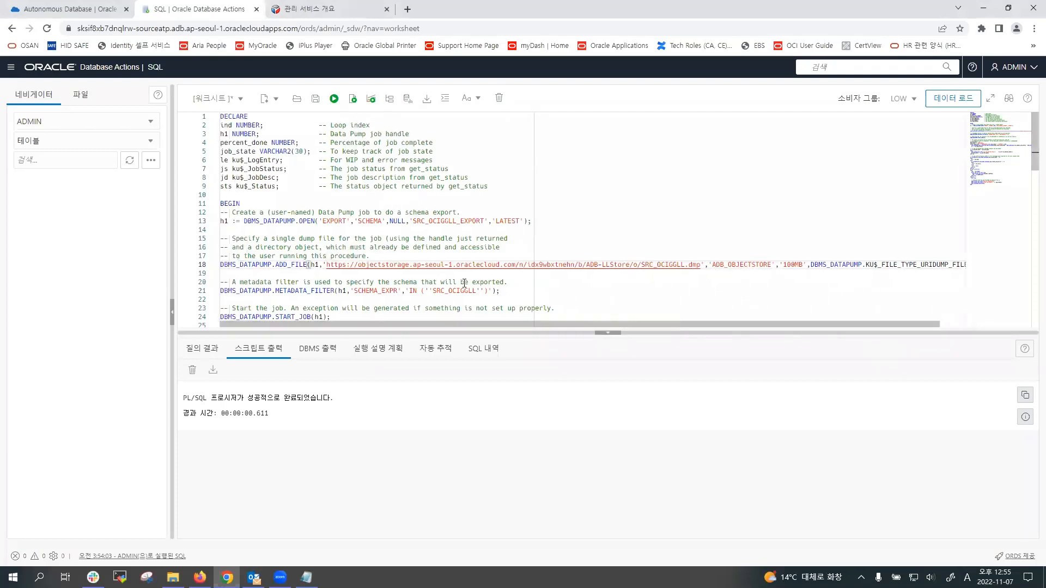
{"action": "scroll", "coordinate": [451, 267], "scroll_direction": "down", "scroll_amount": 1}
{"action": "scroll", "coordinate": [440, 280], "scroll_direction": "down", "scroll_amount": 2}
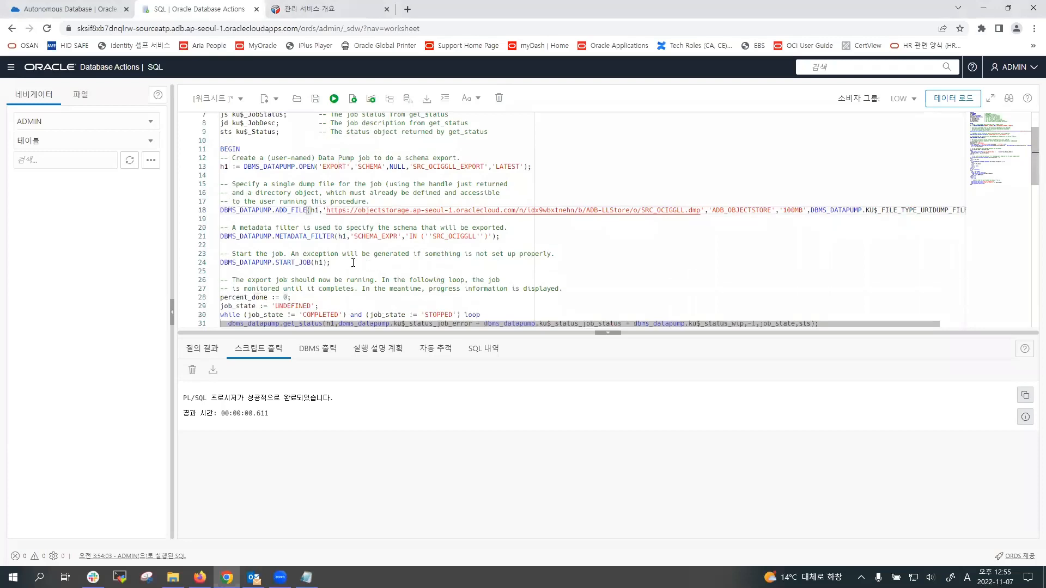
{"action": "scroll", "coordinate": [418, 296], "scroll_direction": "down", "scroll_amount": 2}
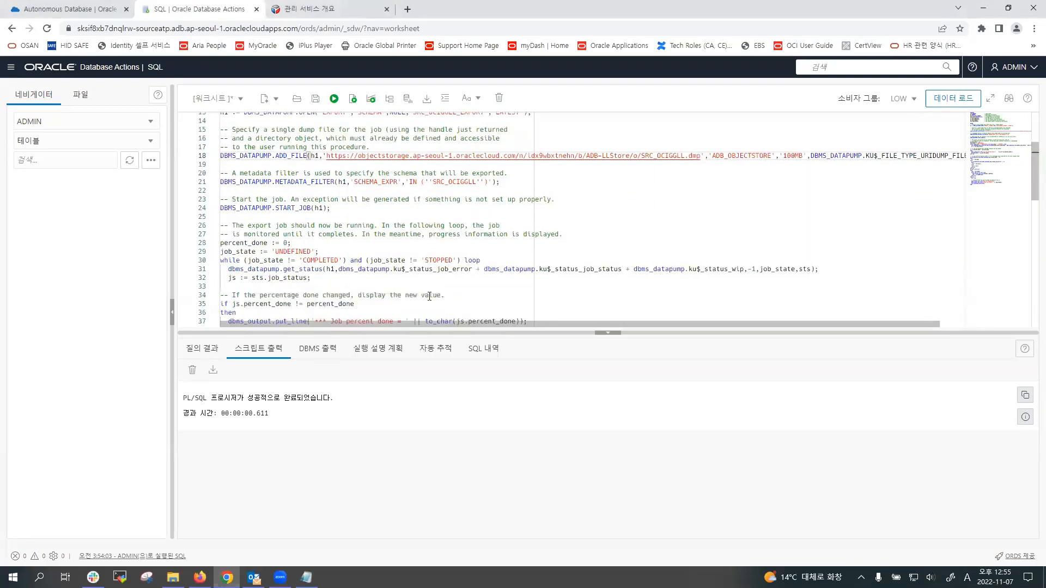
{"action": "scroll", "coordinate": [430, 292], "scroll_direction": "down", "scroll_amount": 8}
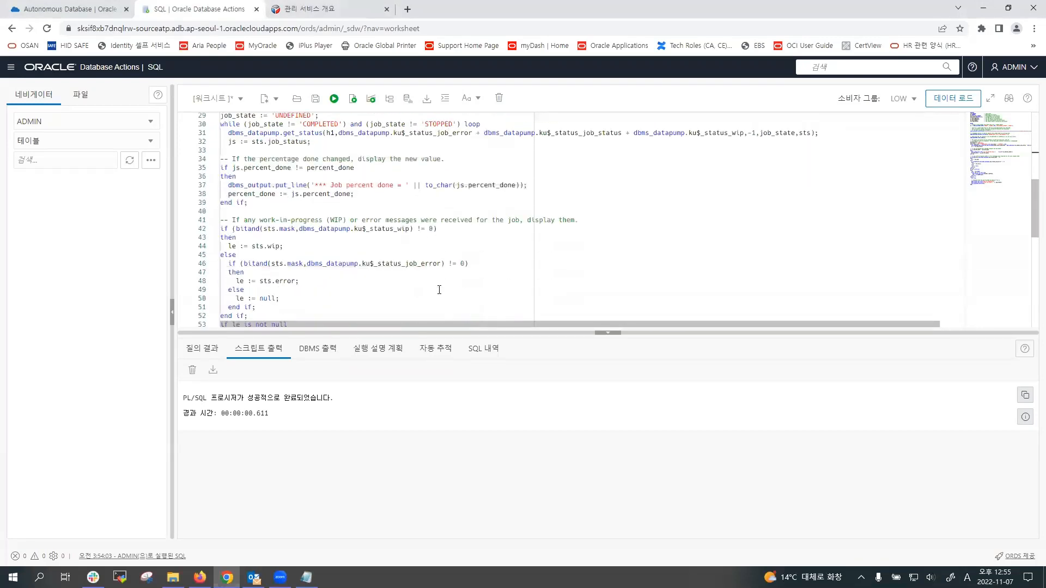
{"action": "scroll", "coordinate": [439, 290], "scroll_direction": "down", "scroll_amount": 1}
{"action": "scroll", "coordinate": [439, 289], "scroll_direction": "down", "scroll_amount": 2}
{"action": "left_click", "coordinate": [424, 260]}
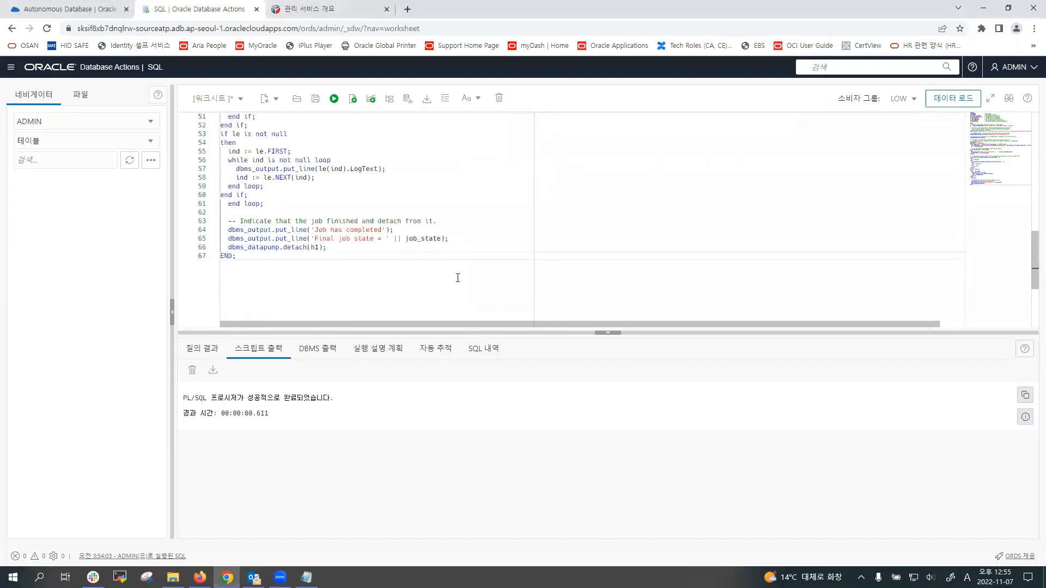
{"action": "key", "text": "ctrl+a"}
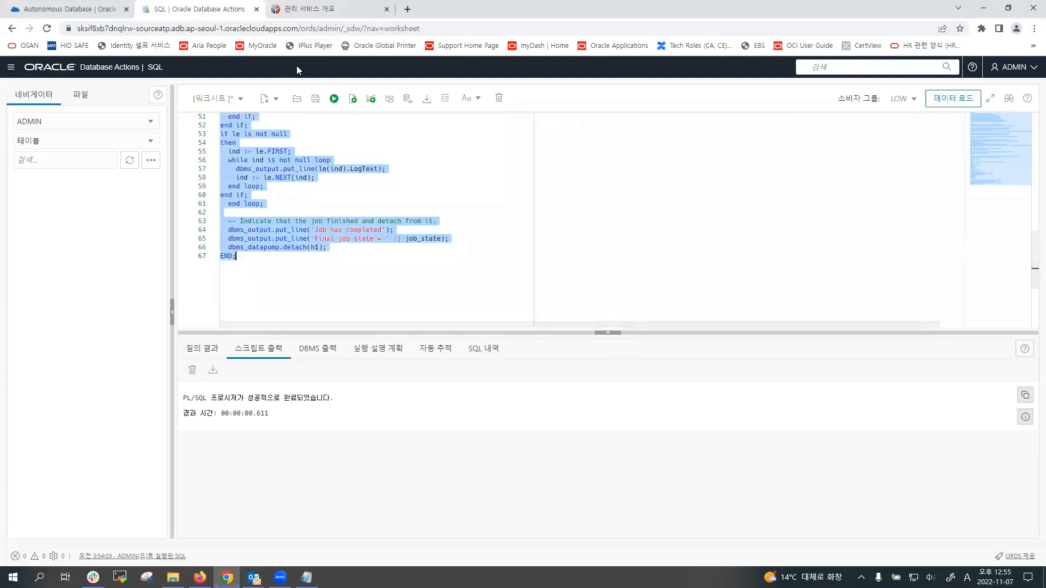
{"action": "scroll", "coordinate": [369, 142], "scroll_direction": "up", "scroll_amount": 8}
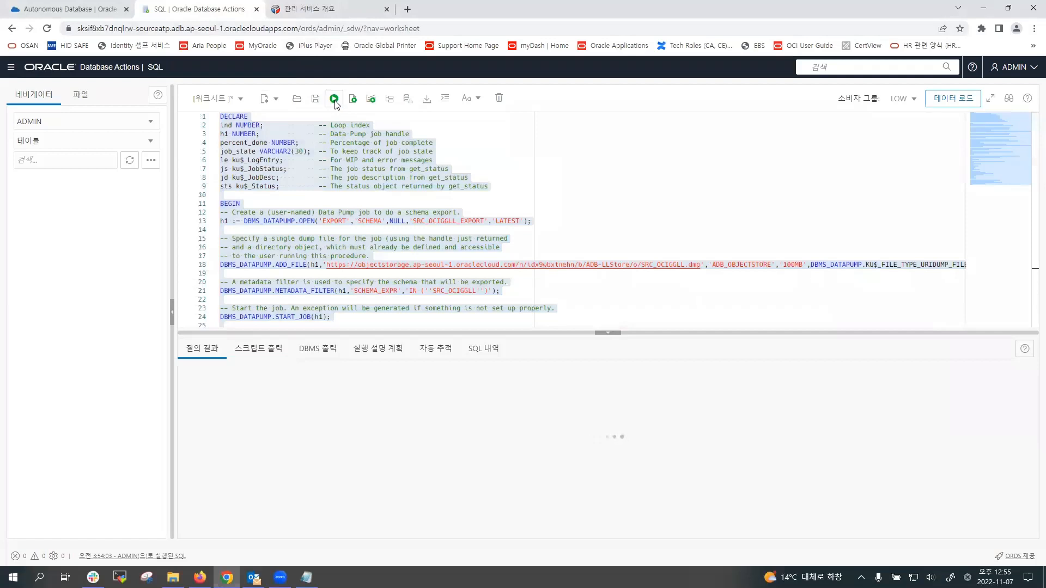
{"action": "left_click", "coordinate": [335, 100]}
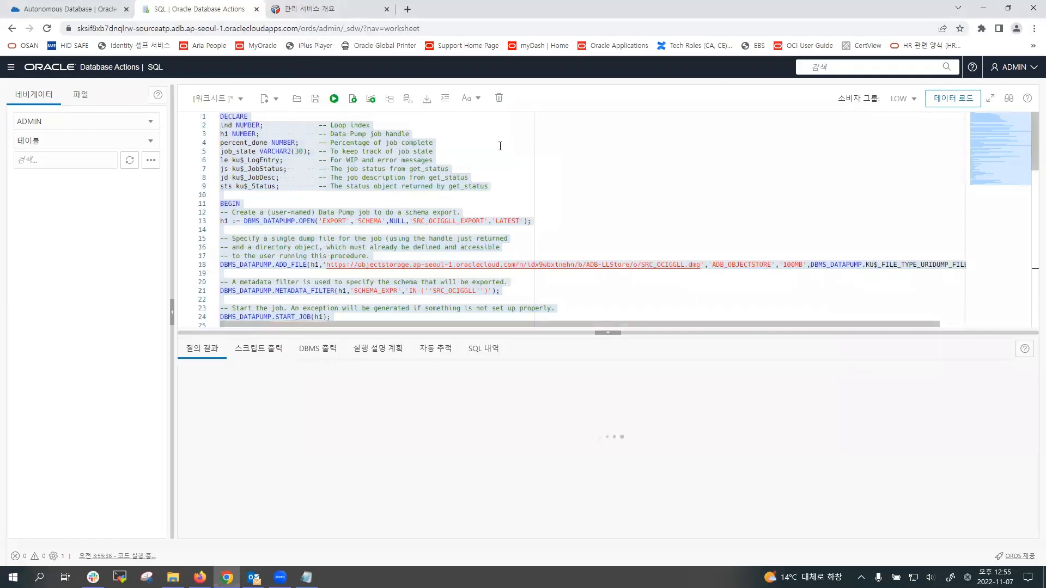
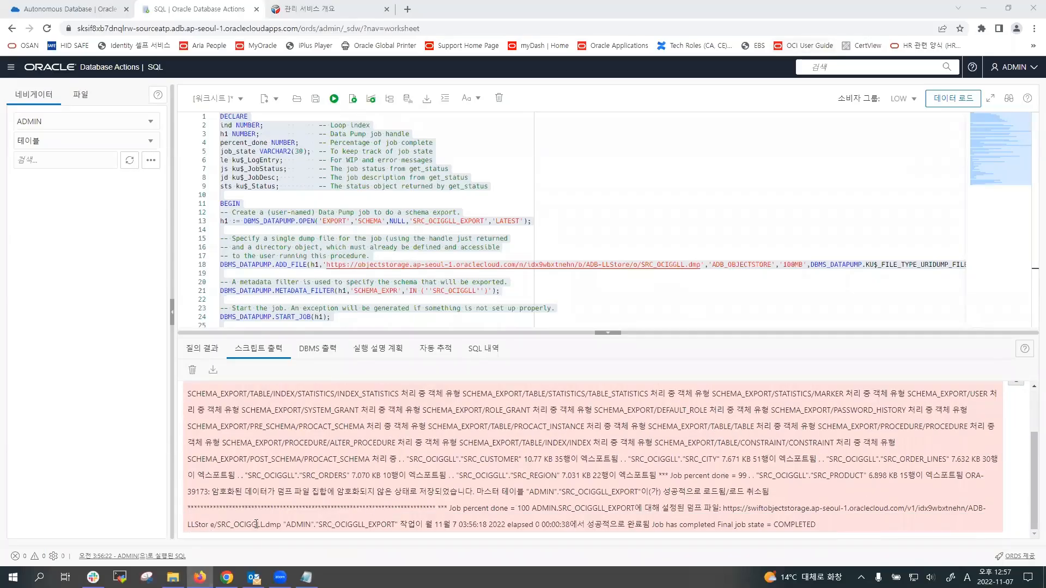
Step: Note the export log's completion line, then close the source database's SQL worksheet
{"action": "left_click_drag", "start_coordinate": [192, 525], "coordinate": [842, 530]}
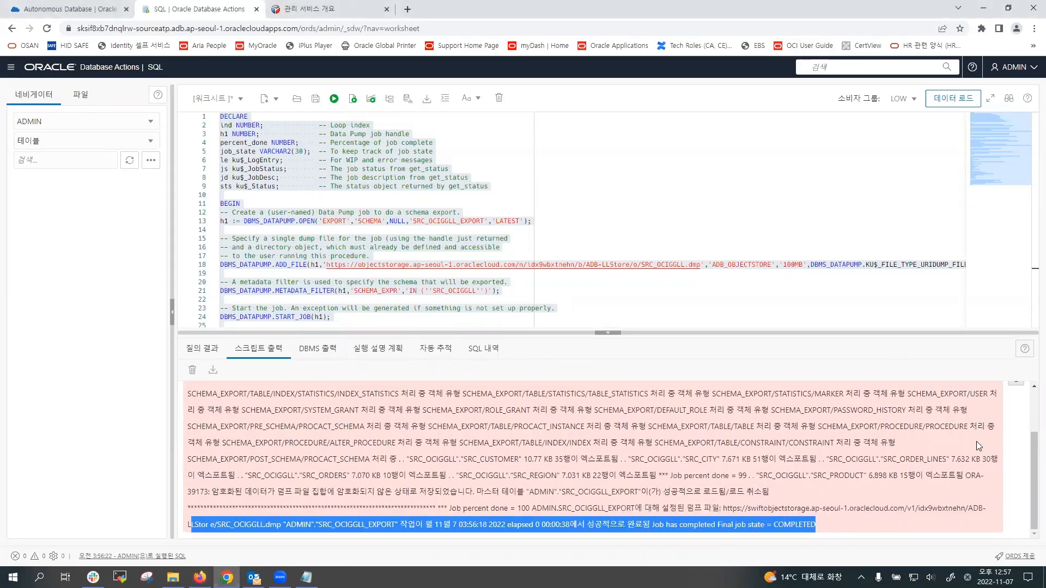
{"action": "key", "text": "alt+Tab"}
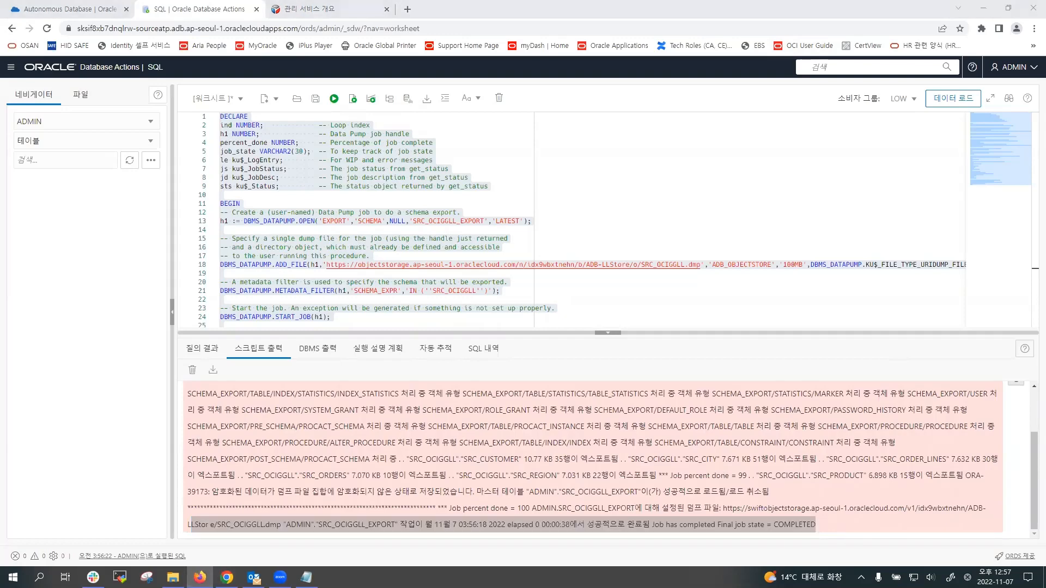
{"action": "left_click", "coordinate": [213, 10]}
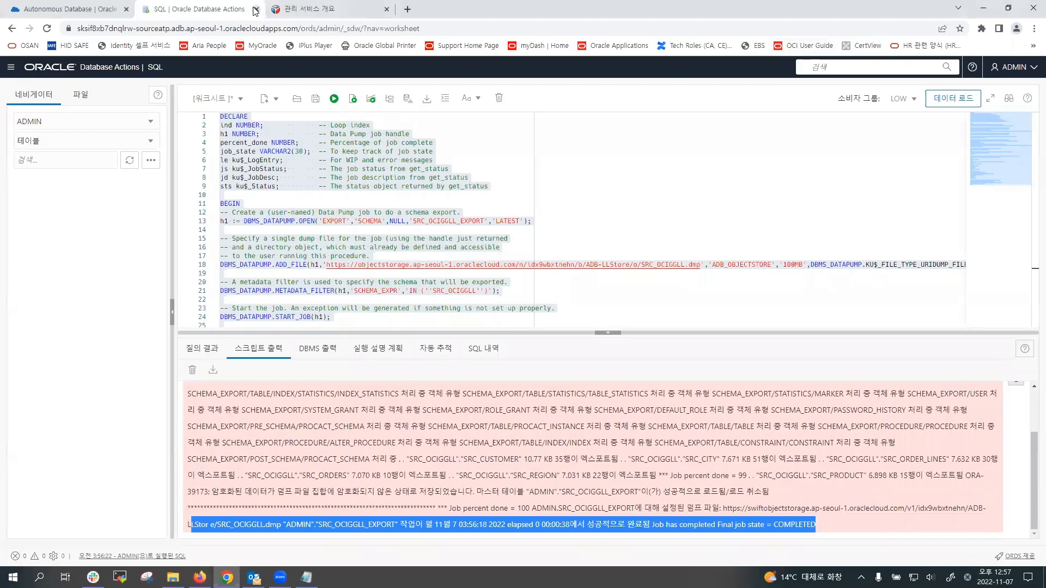
{"action": "left_click", "coordinate": [256, 11]}
{"action": "left_click", "coordinate": [570, 91]}
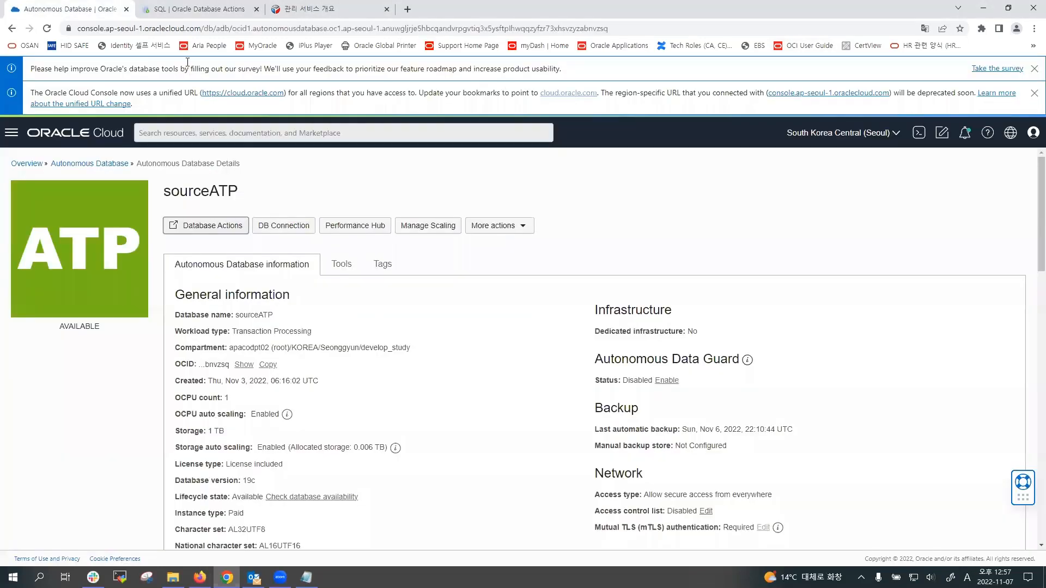
Step: Open the SQL worksheet in Database Actions for the targetADW autonomous database
{"action": "left_click", "coordinate": [11, 132]}
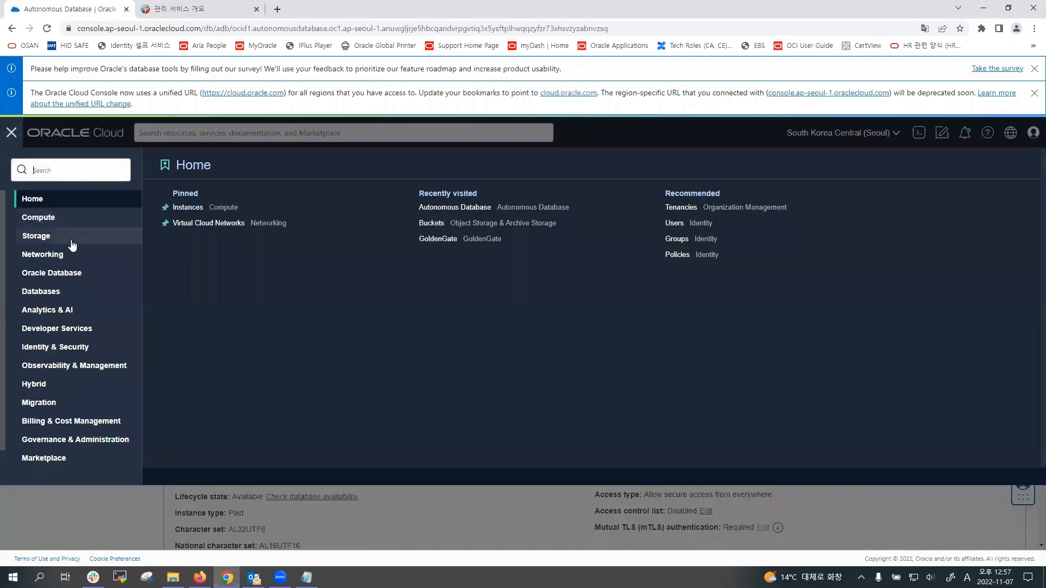
{"action": "left_click", "coordinate": [59, 277]}
{"action": "left_click", "coordinate": [240, 214]}
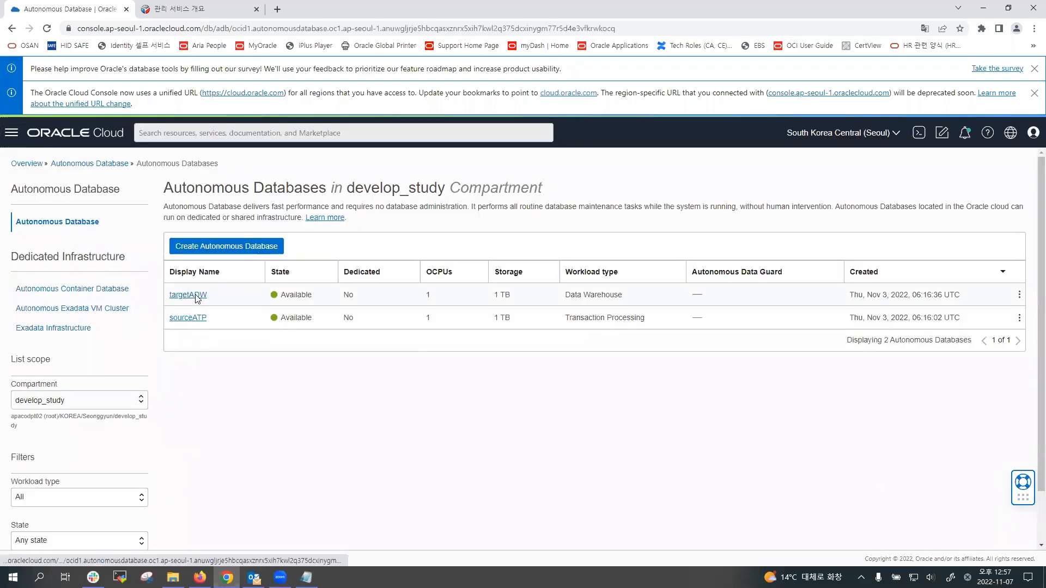
{"action": "left_click", "coordinate": [195, 296]}
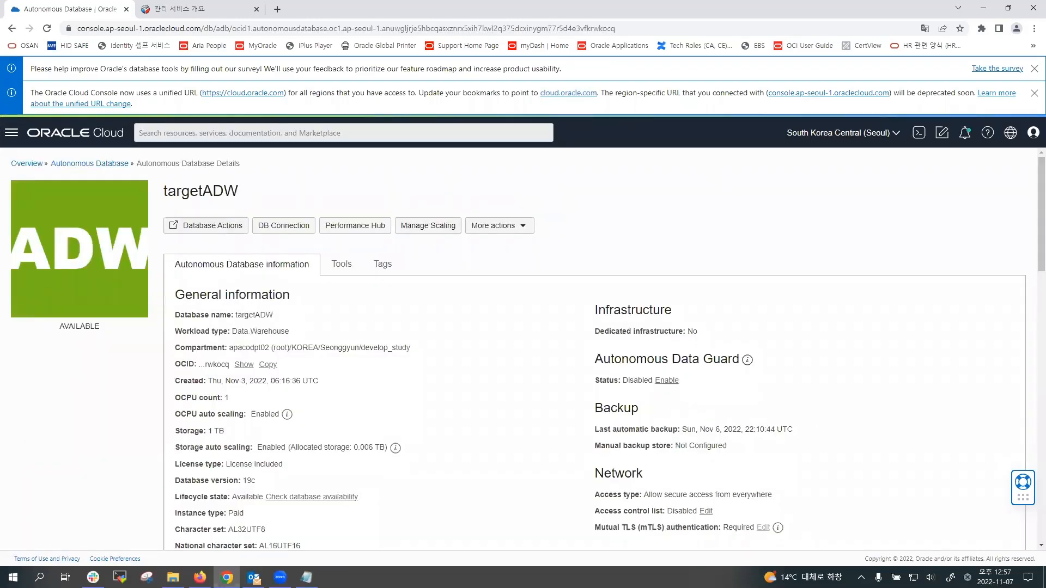
{"action": "left_click", "coordinate": [212, 225]}
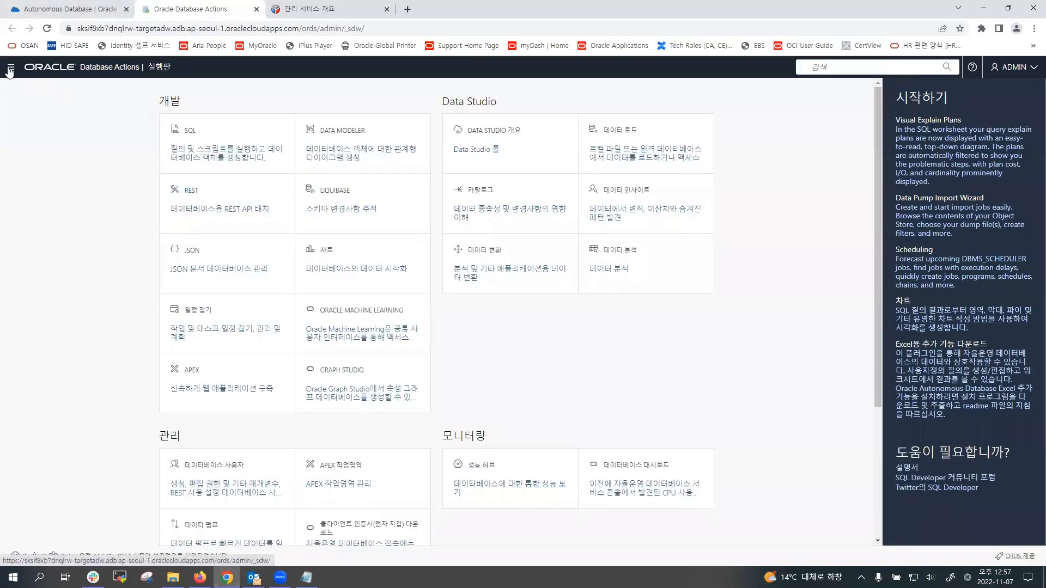
{"action": "left_click", "coordinate": [217, 145]}
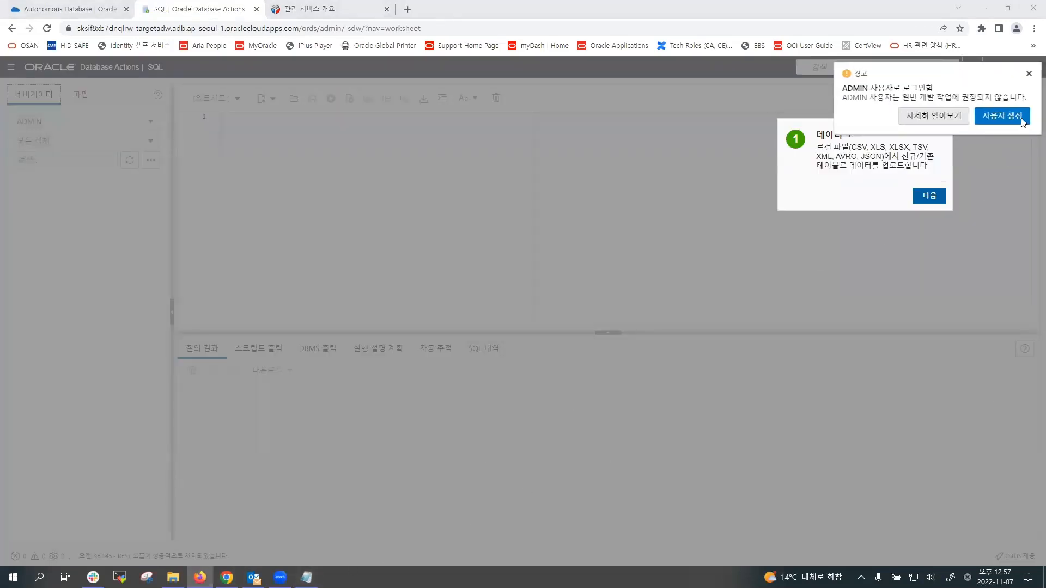
Step: Dismiss the ADMIN warning and guided tour, and copy the credential script from the notes
{"action": "left_click", "coordinate": [1029, 73]}
{"action": "left_click", "coordinate": [941, 132]}
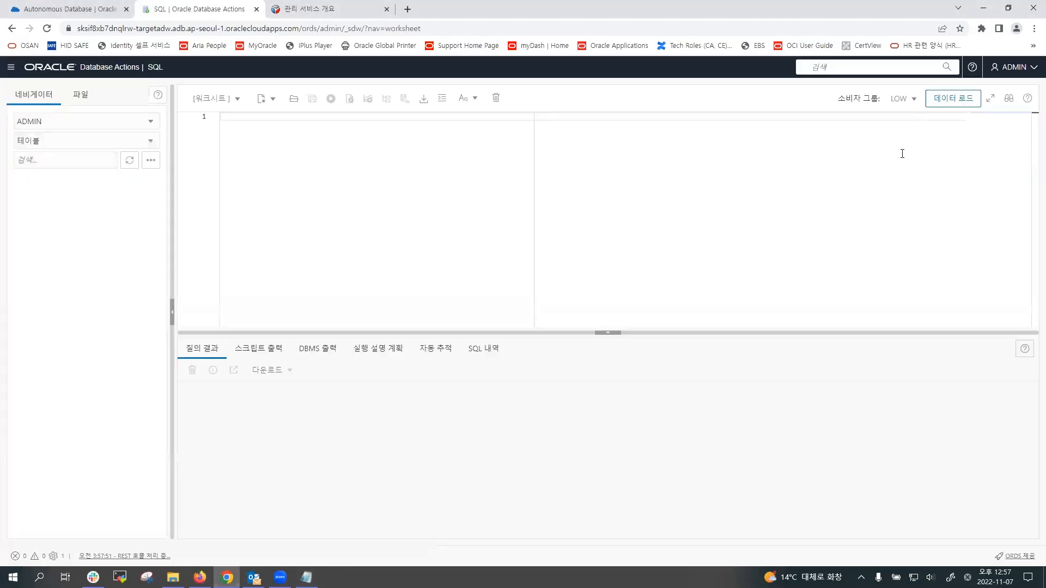
{"action": "left_click", "coordinate": [306, 576]}
{"action": "left_click_drag", "start_coordinate": [431, 286], "coordinate": [306, 221]}
{"action": "key", "text": "ctrl+c"}
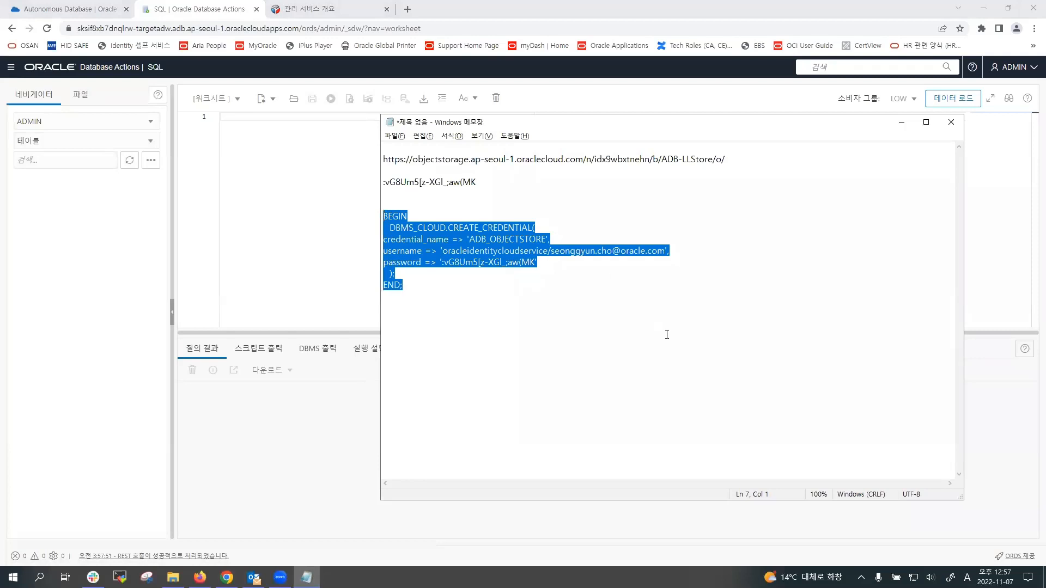
Step: Paste and run the ADB_OBJECTSTORE CREATE_CREDENTIAL block on targetADW
{"action": "left_click", "coordinate": [262, 213]}
{"action": "key", "text": "ctrl+v"}
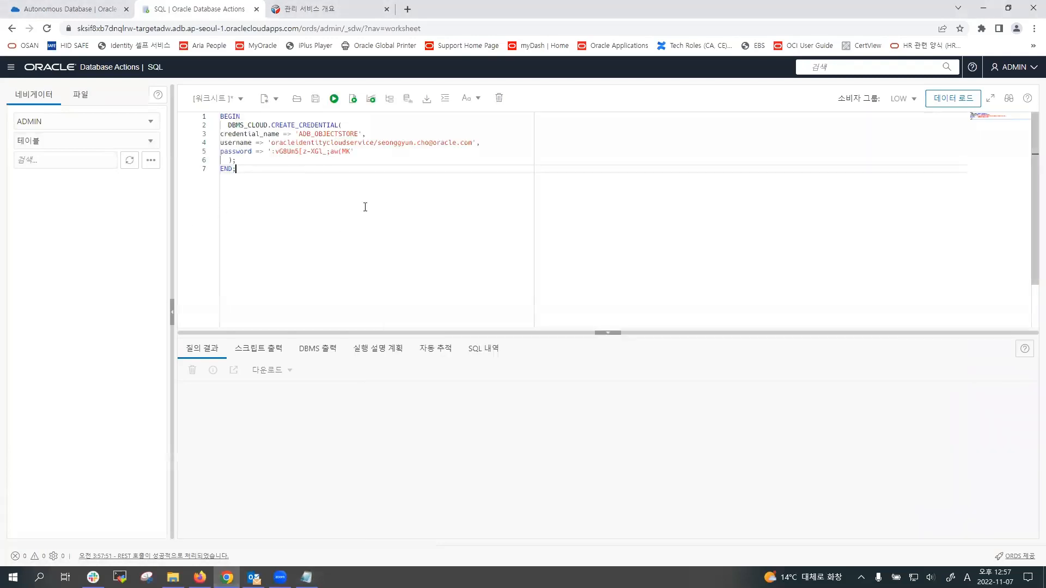
{"action": "key", "text": "ctrl+a"}
{"action": "left_click", "coordinate": [334, 99]}
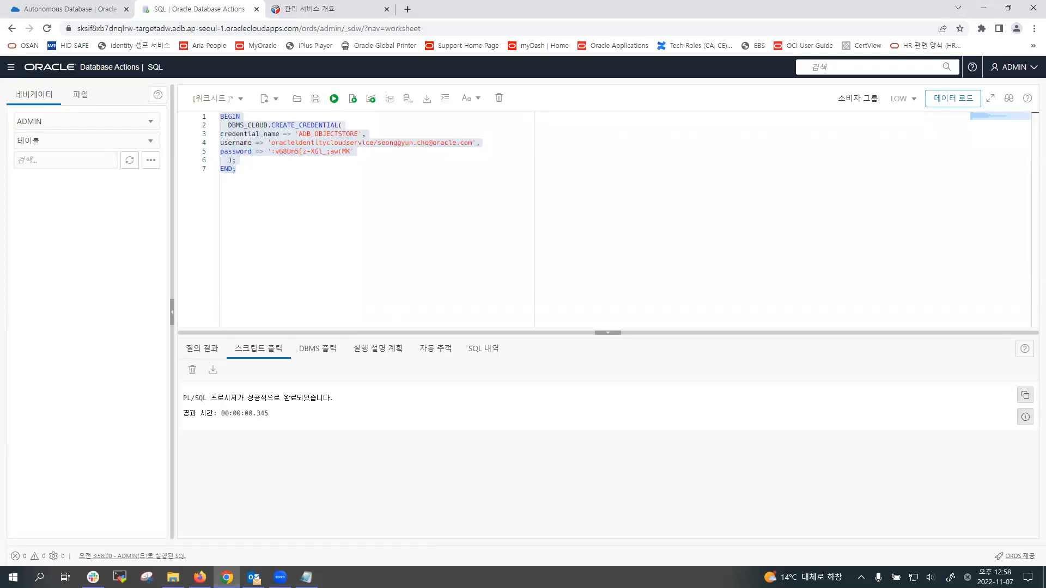
{"action": "left_click", "coordinate": [333, 181]}
{"action": "left_click", "coordinate": [68, 9]}
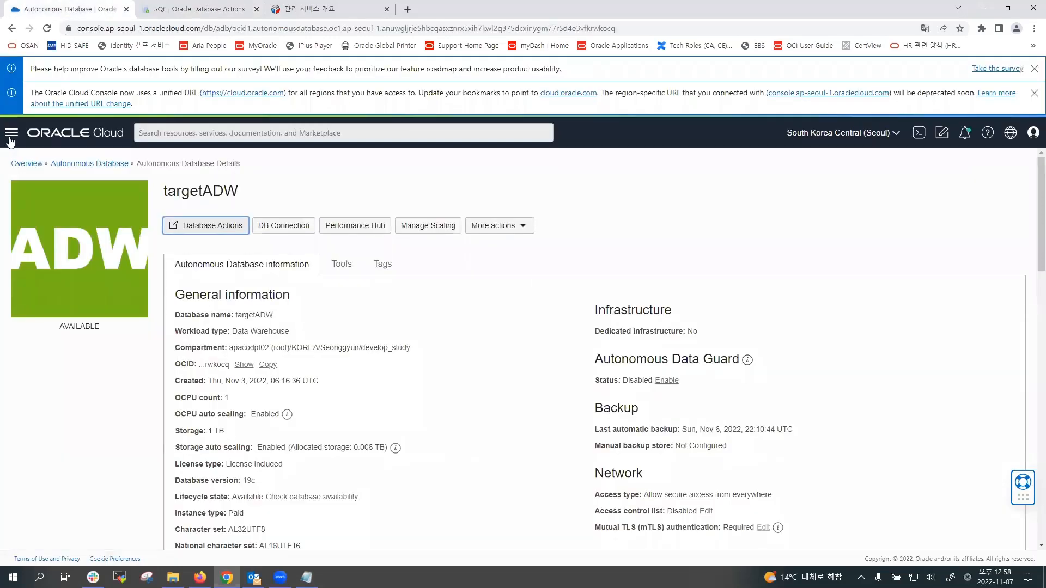
Step: Confirm SRC_OCIGGLL.dmp and its segments folder are listed in the ADB-LLStore bucket
{"action": "left_click", "coordinate": [11, 136]}
{"action": "left_click", "coordinate": [37, 235]}
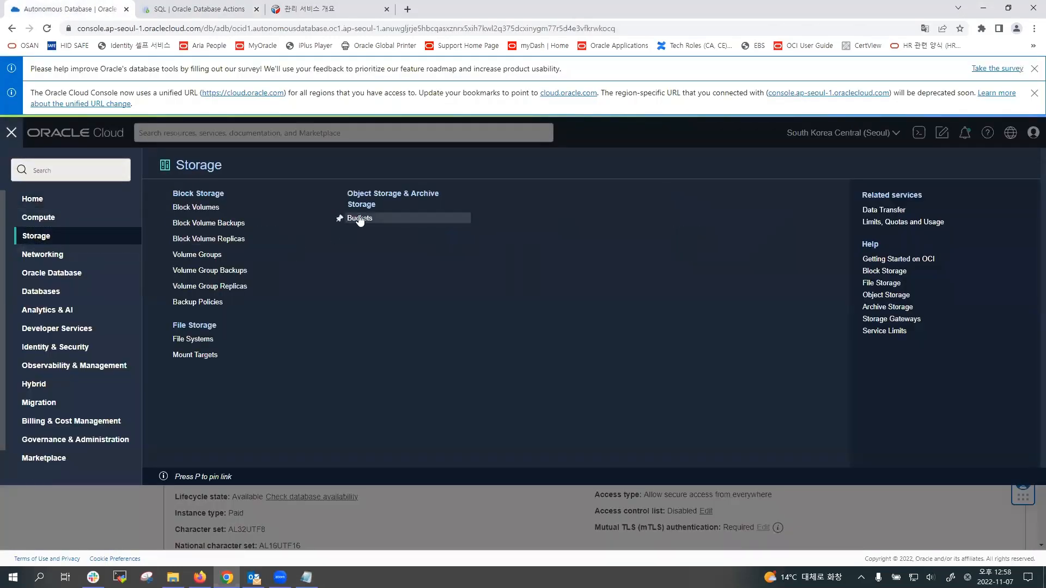
{"action": "left_click", "coordinate": [353, 218]}
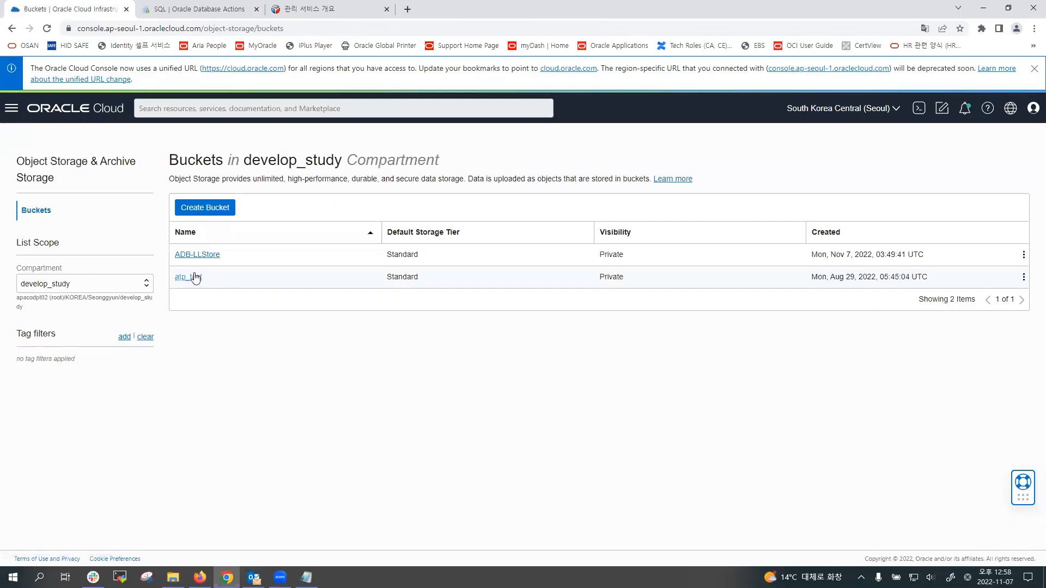
{"action": "left_click", "coordinate": [209, 254]}
{"action": "scroll", "coordinate": [422, 376], "scroll_direction": "down", "scroll_amount": 3}
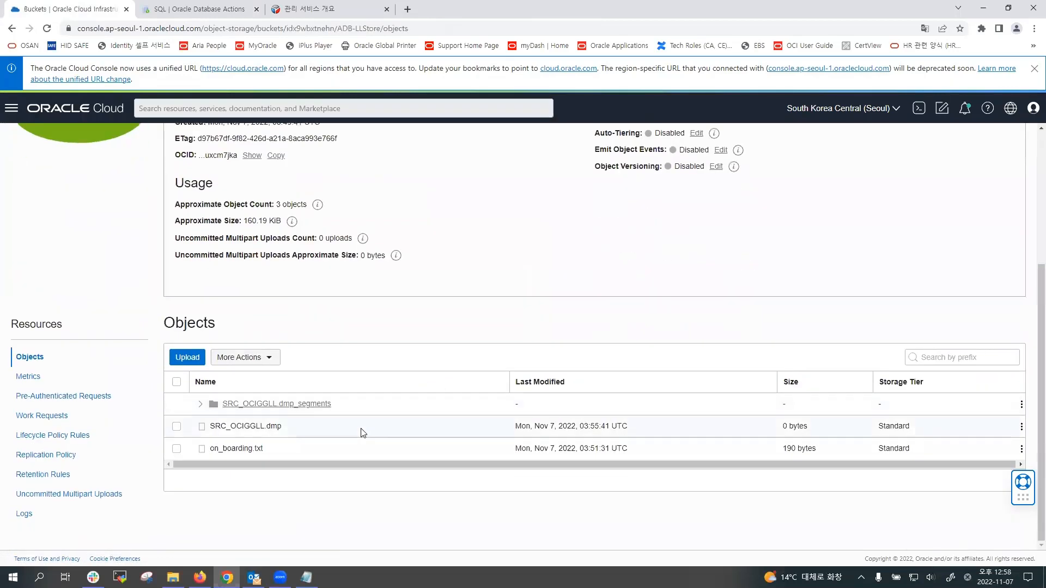
{"action": "left_click_drag", "start_coordinate": [222, 425], "coordinate": [306, 431]}
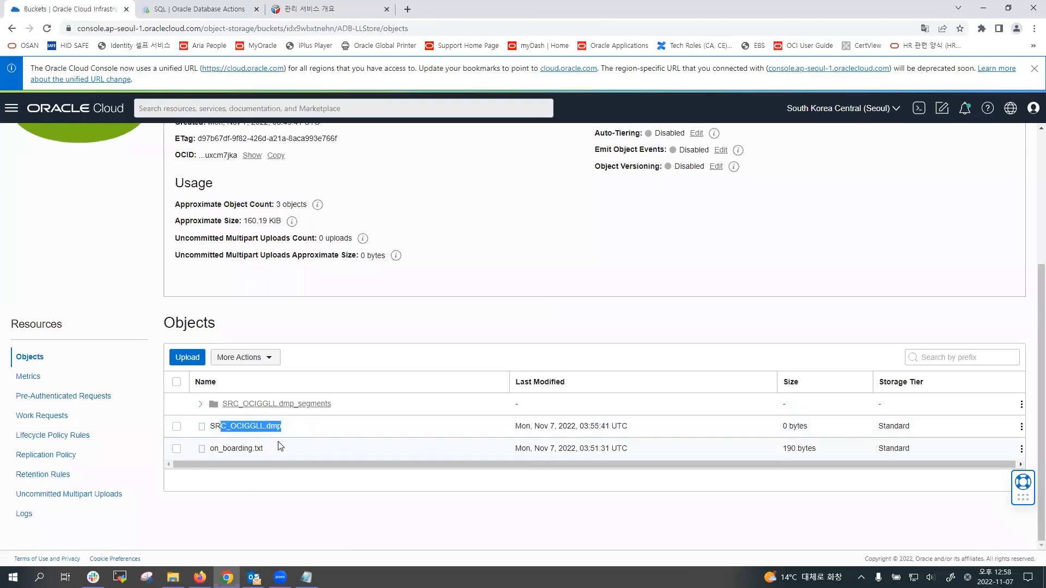
{"action": "left_click", "coordinate": [307, 425]}
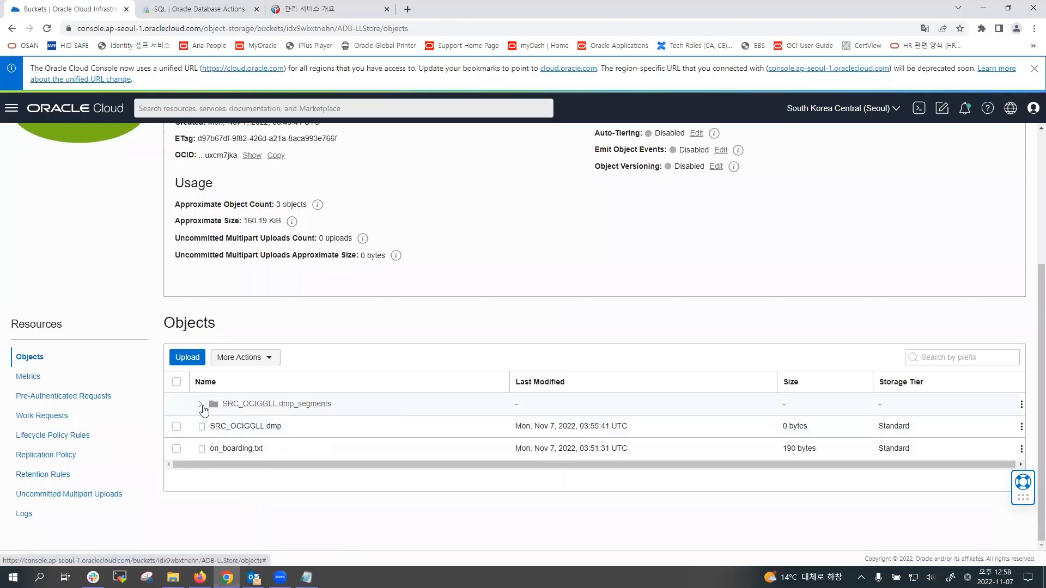
{"action": "left_click", "coordinate": [201, 406]}
{"action": "left_click", "coordinate": [201, 406]}
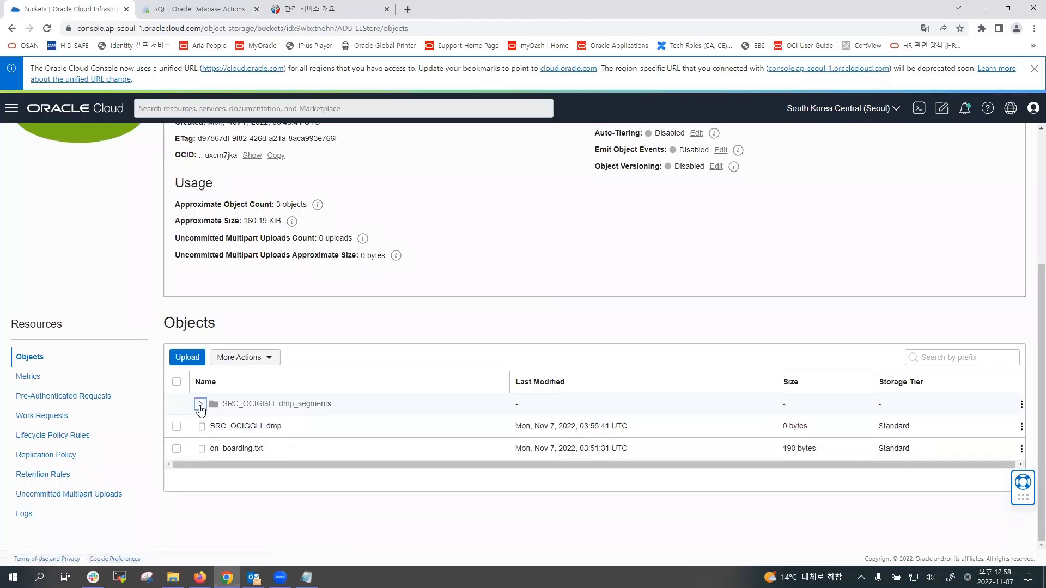
{"action": "scroll", "coordinate": [222, 425], "scroll_direction": "up", "scroll_amount": 3}
{"action": "scroll", "coordinate": [223, 425], "scroll_direction": "up", "scroll_amount": 1}
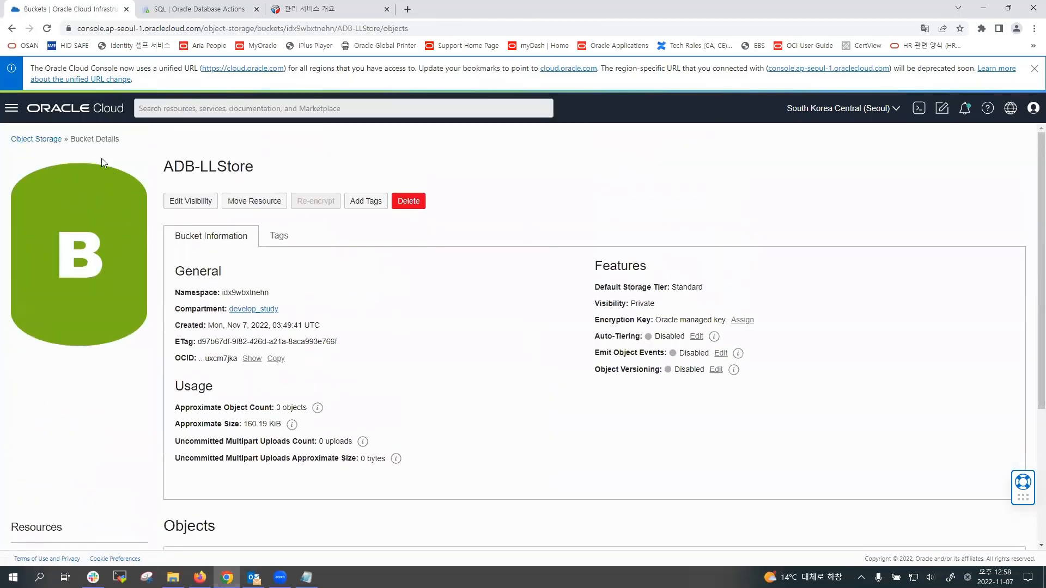
Step: Return to the Autonomous Databases list and the targetADW SQL worksheet
{"action": "left_click", "coordinate": [11, 108]}
{"action": "mouse_move", "coordinate": [52, 249]}
{"action": "left_click", "coordinate": [239, 191]}
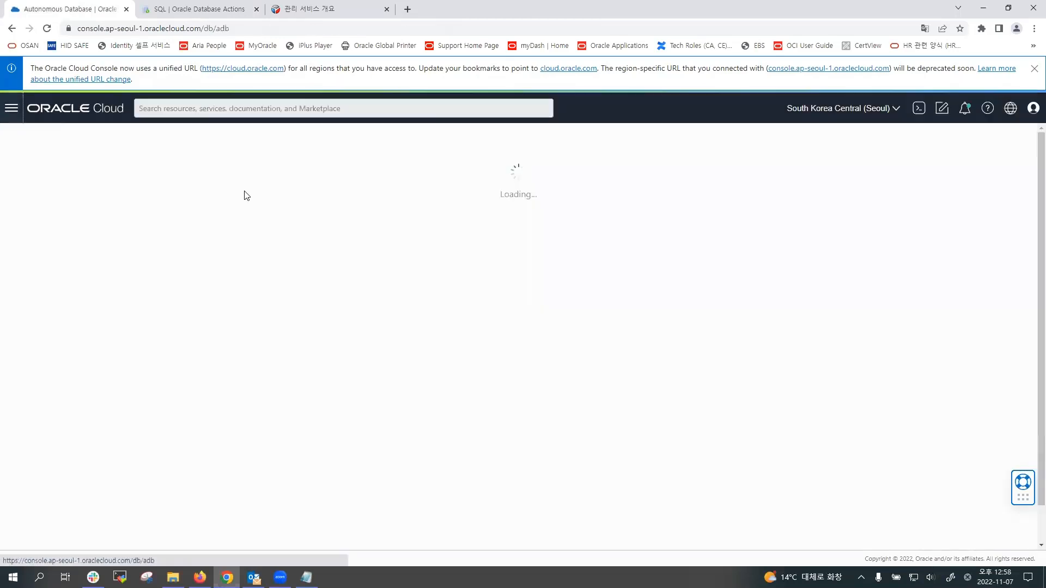
{"action": "left_click", "coordinate": [198, 9]}
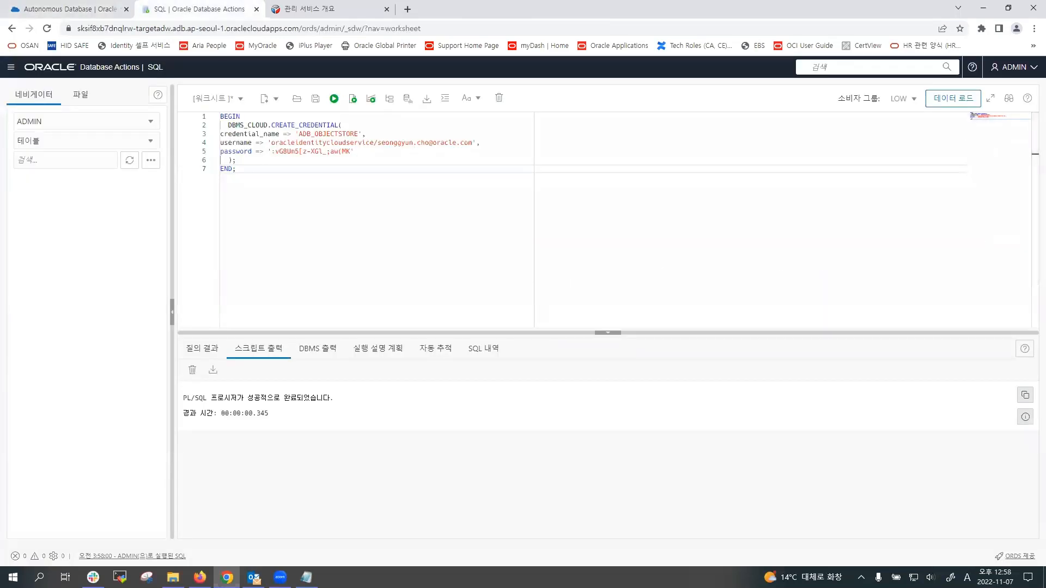
Step: Replace the credential block in the worksheet with the Data Pump import script
{"action": "left_click", "coordinate": [334, 226]}
{"action": "key", "text": "ctrl+a"}
{"action": "key", "text": "ctrl+v"}
{"action": "scroll", "coordinate": [433, 265], "scroll_direction": "up", "scroll_amount": 15}
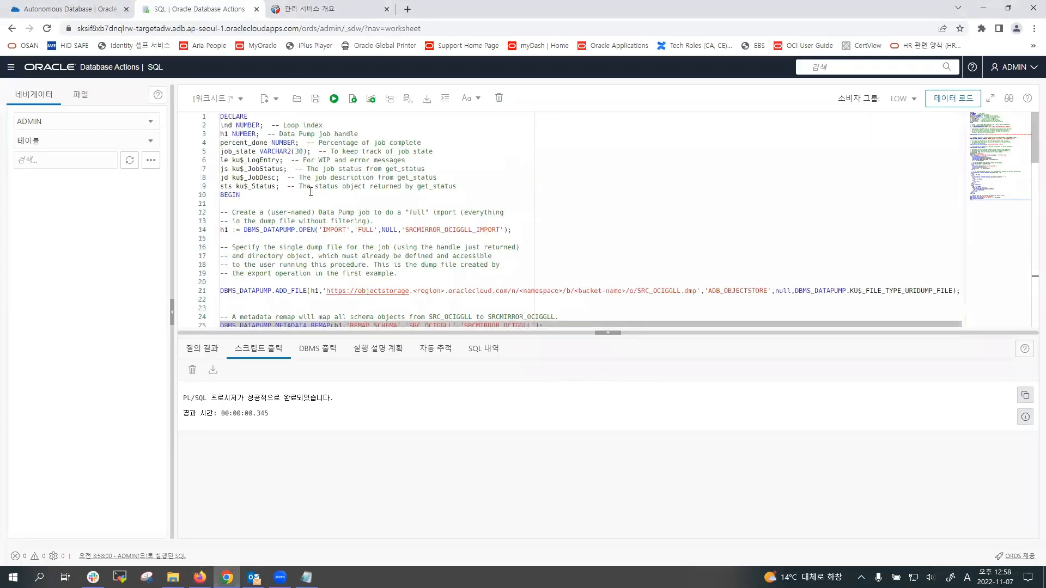
Step: Paste the real Object Storage URL over line 21's placeholder in ADD_FILE
{"action": "left_click", "coordinate": [306, 578]}
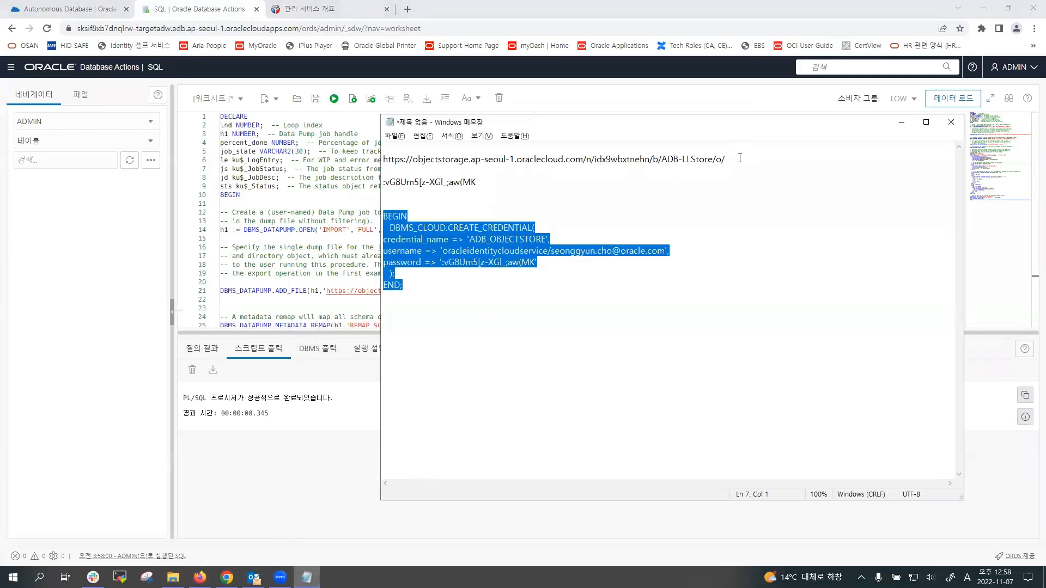
{"action": "left_click_drag", "start_coordinate": [727, 159], "coordinate": [519, 148]}
{"action": "key", "text": "ctrl+c"}
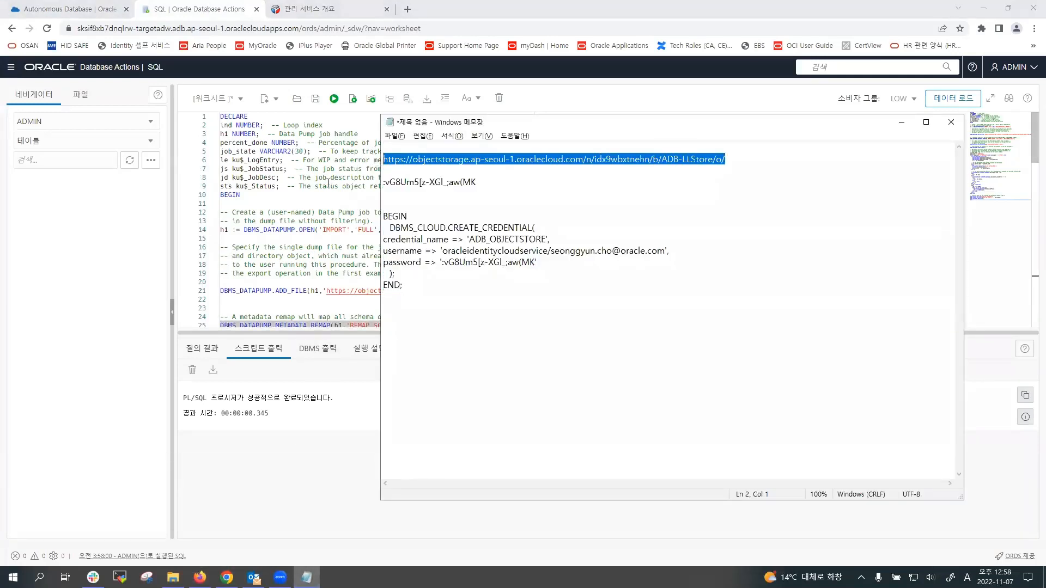
{"action": "left_click", "coordinate": [314, 220]}
{"action": "mouse_move", "coordinate": [326, 291]}
{"action": "left_mouse_down"}
{"action": "mouse_move", "coordinate": [639, 292]}
{"action": "mouse_move", "coordinate": [229, 292]}
{"action": "mouse_move", "coordinate": [334, 291]}
{"action": "left_mouse_up"}
{"action": "left_click", "coordinate": [640, 291]}
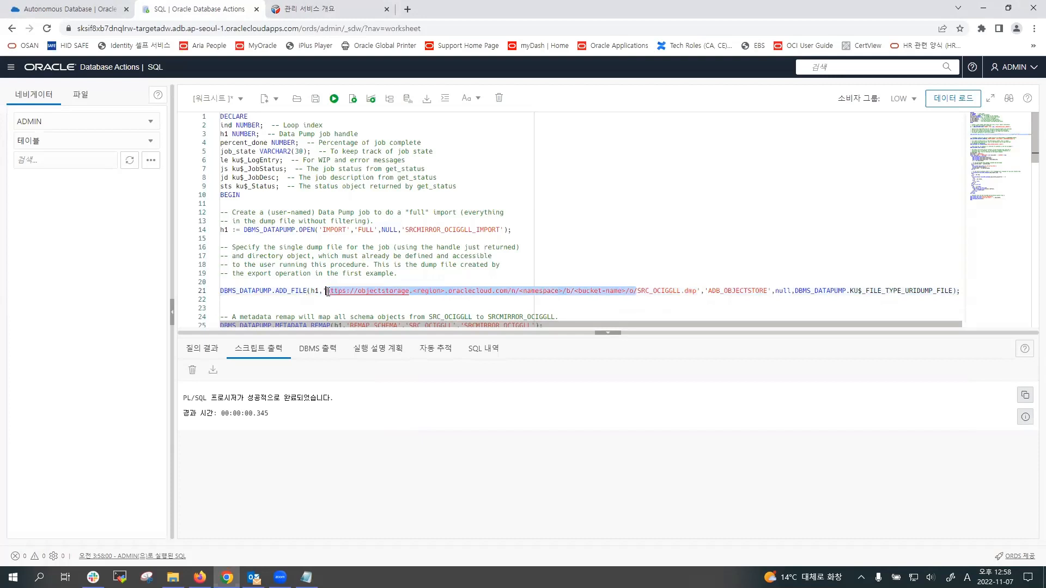
{"action": "key", "text": "ctrl+v"}
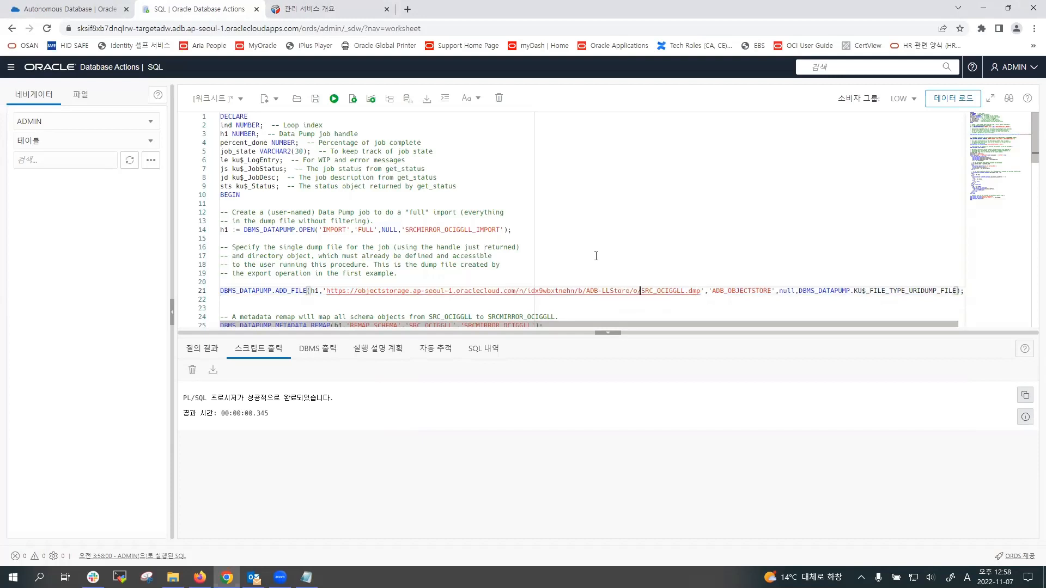
Step: Run the whole import script until job SRCMIRROR_OCIGGLL_IMPORT reports COMPLETED
{"action": "scroll", "coordinate": [596, 256], "scroll_direction": "down", "scroll_amount": 4}
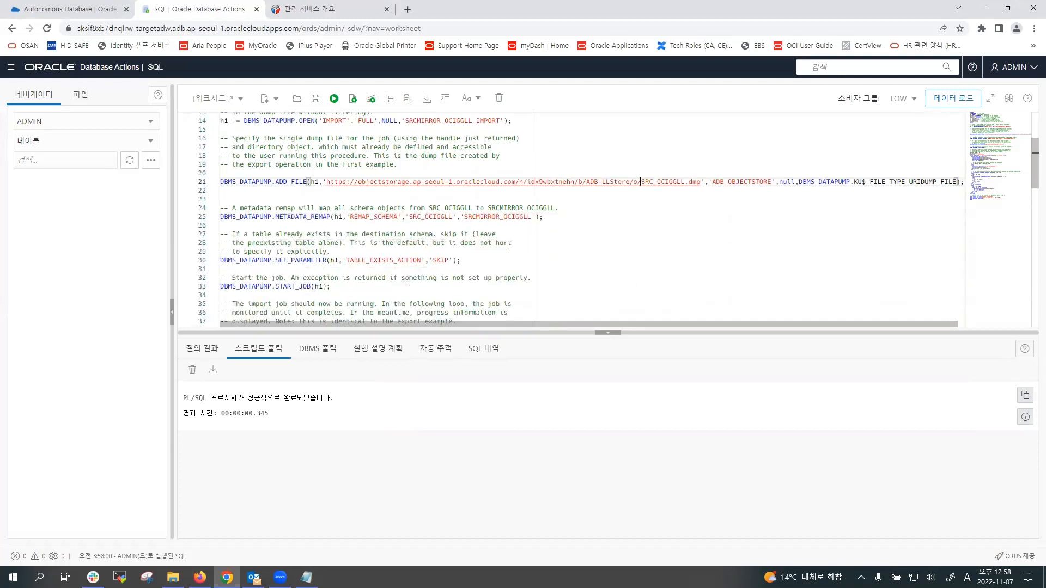
{"action": "scroll", "coordinate": [508, 245], "scroll_direction": "down", "scroll_amount": 5}
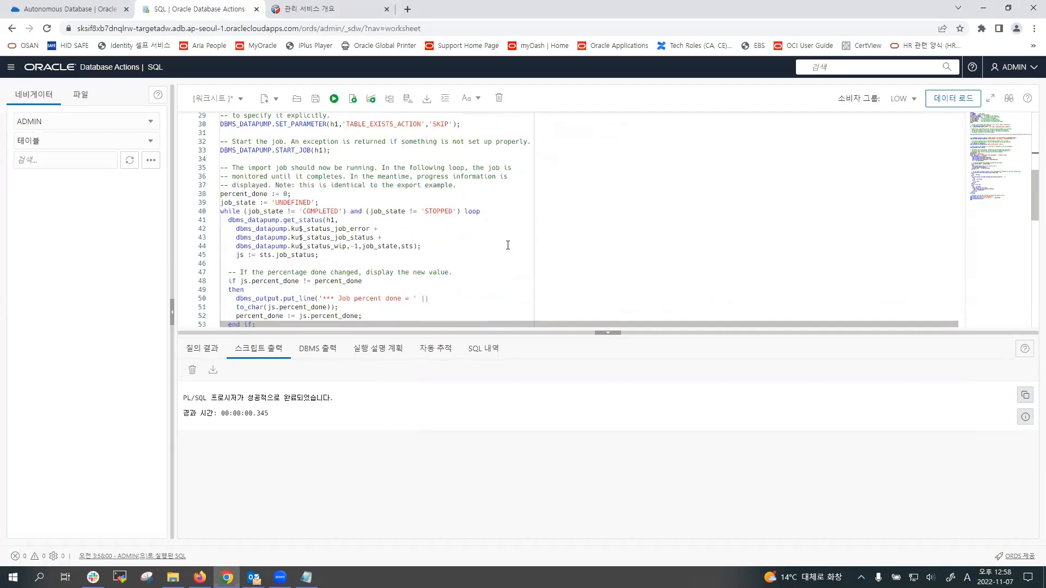
{"action": "scroll", "coordinate": [508, 245], "scroll_direction": "down", "scroll_amount": 15}
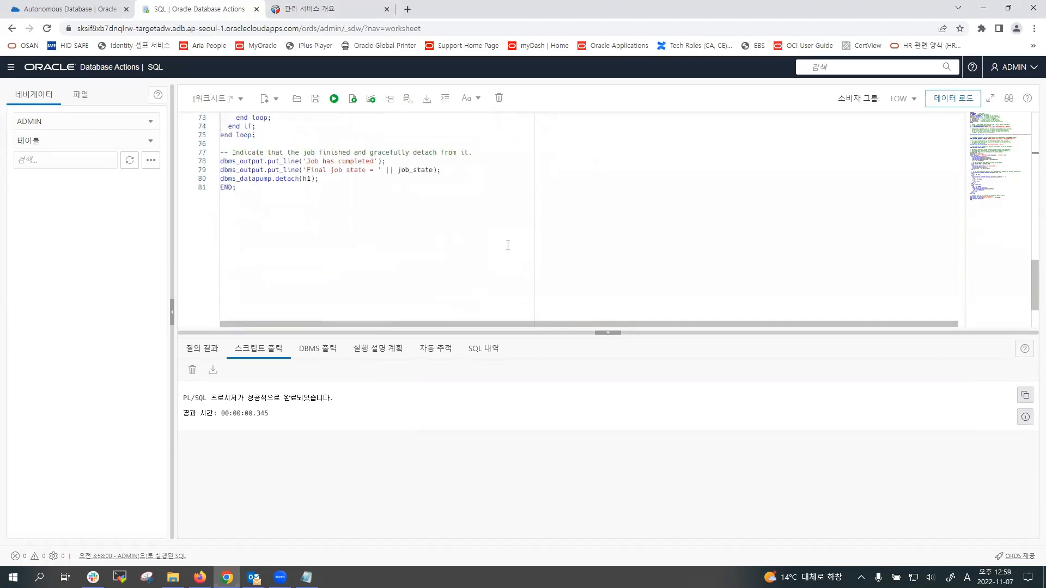
{"action": "scroll", "coordinate": [501, 235], "scroll_direction": "up", "scroll_amount": 20}
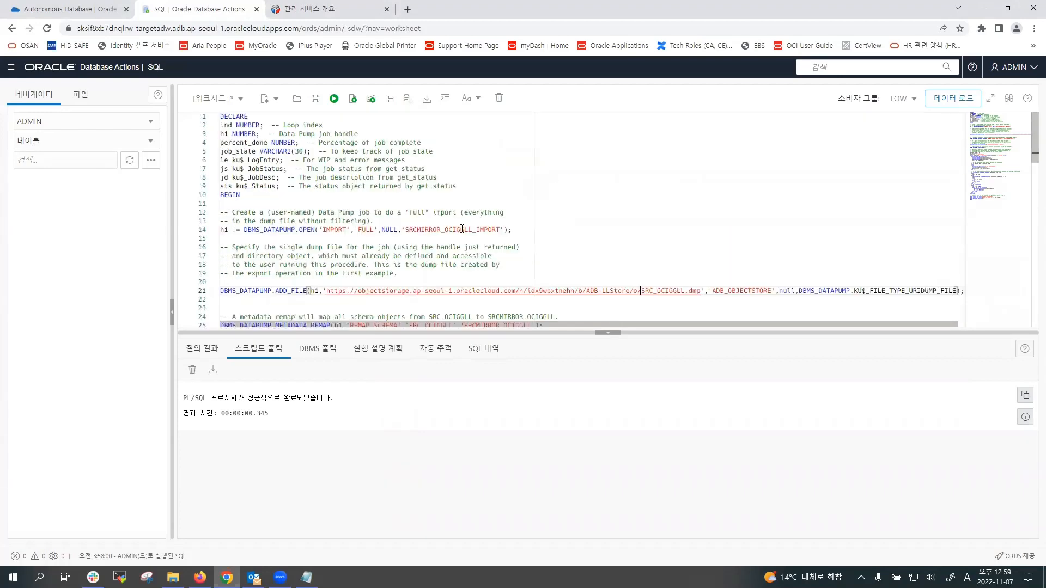
{"action": "key", "text": "ctrl+a"}
{"action": "left_click", "coordinate": [334, 98]}
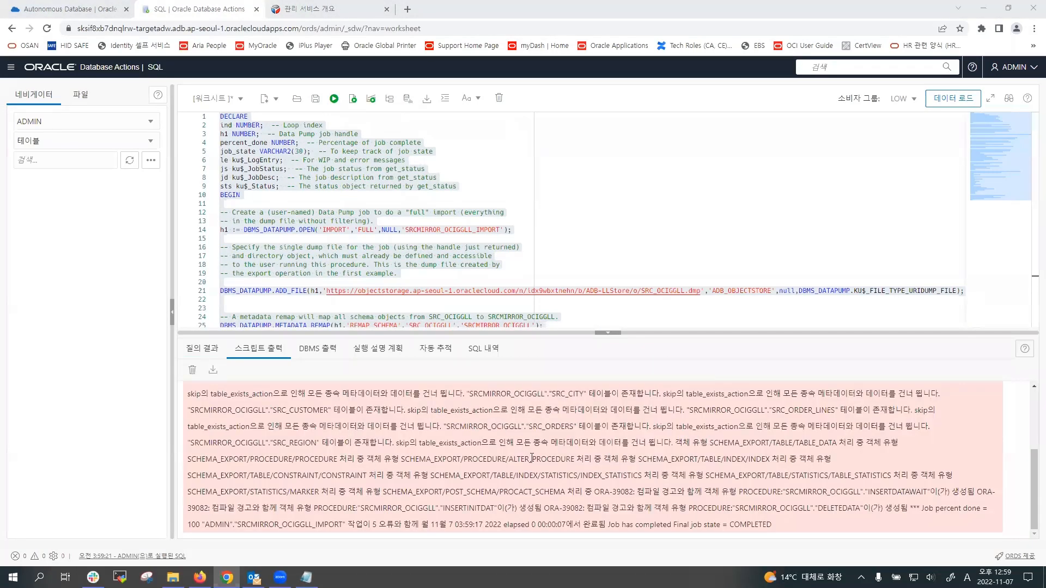
{"action": "left_click_drag", "start_coordinate": [578, 523], "coordinate": [801, 531]}
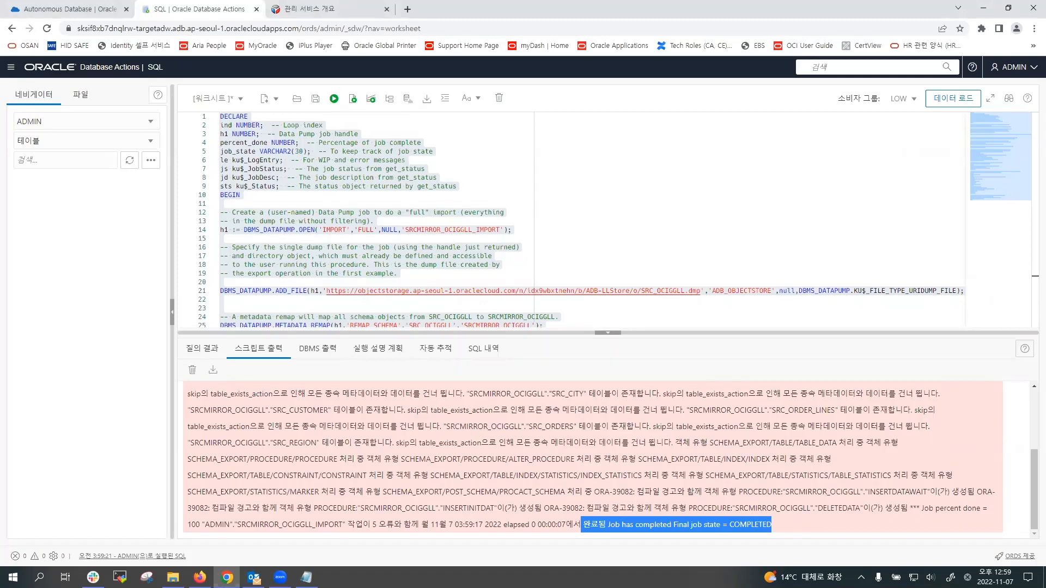
{"action": "key", "text": "alt+Tab"}
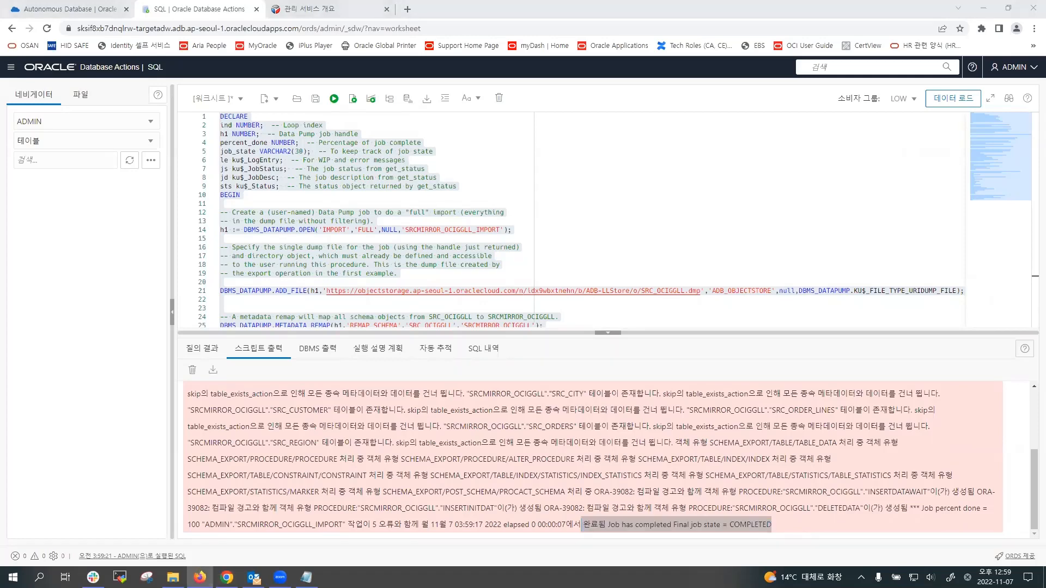
{"action": "left_click", "coordinate": [564, 223]}
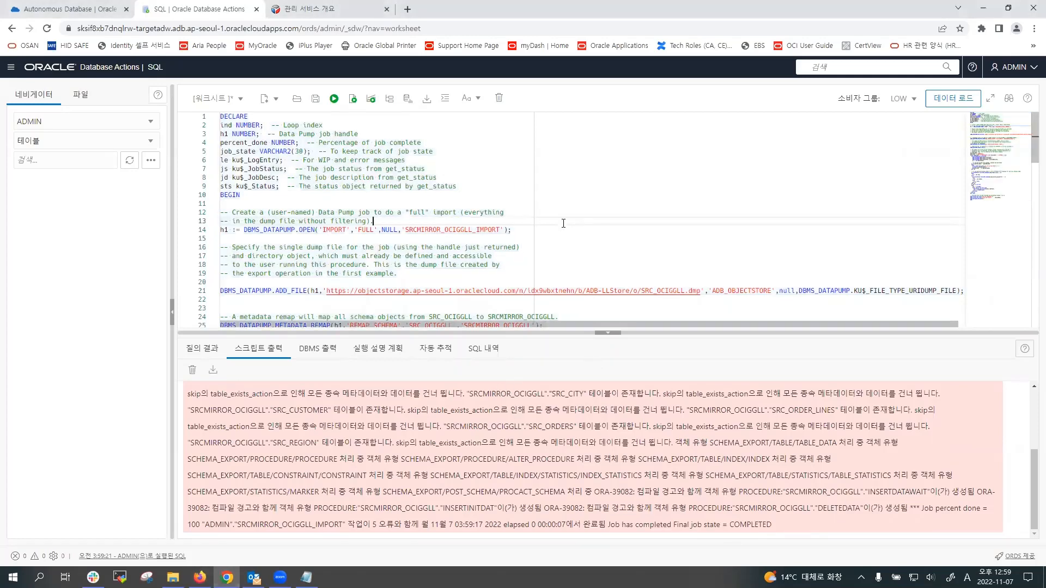
{"action": "left_click", "coordinate": [374, 6]}
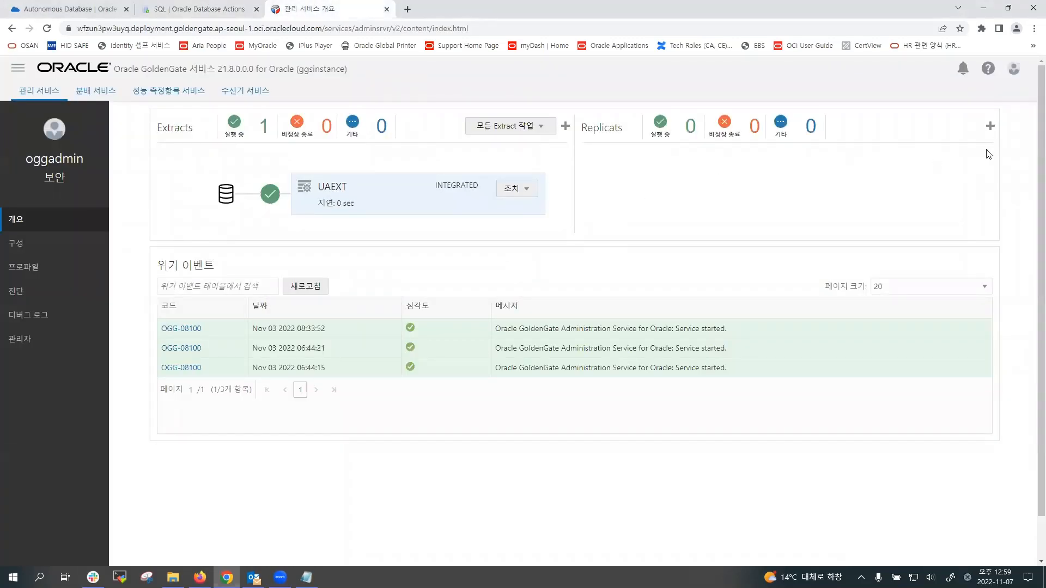
Step: Add a nonintegrated Replicat named Rep with domain OracleGoldenGate and alias targetADW
{"action": "left_click", "coordinate": [990, 126]}
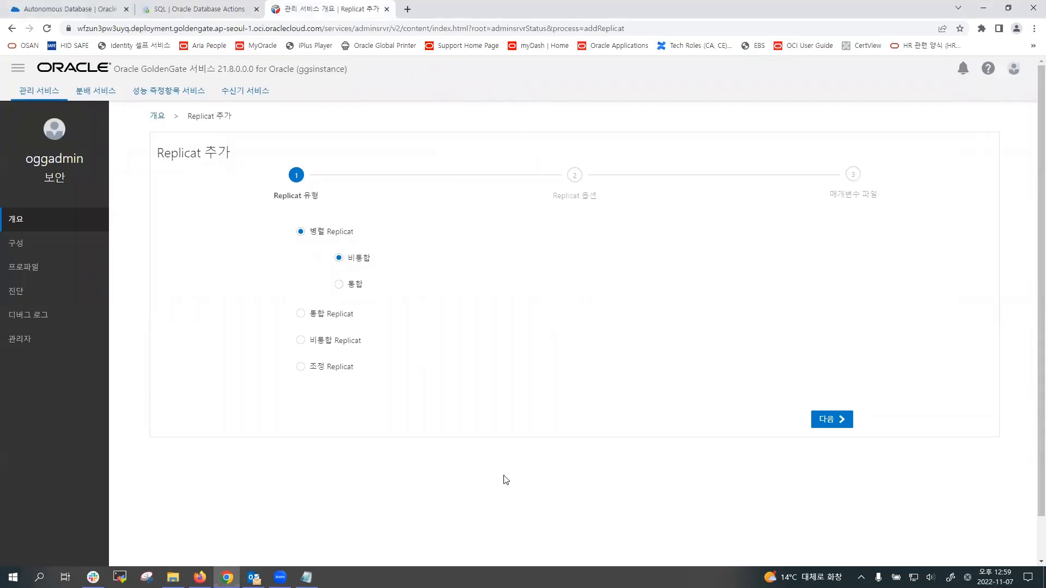
{"action": "left_click", "coordinate": [302, 341]}
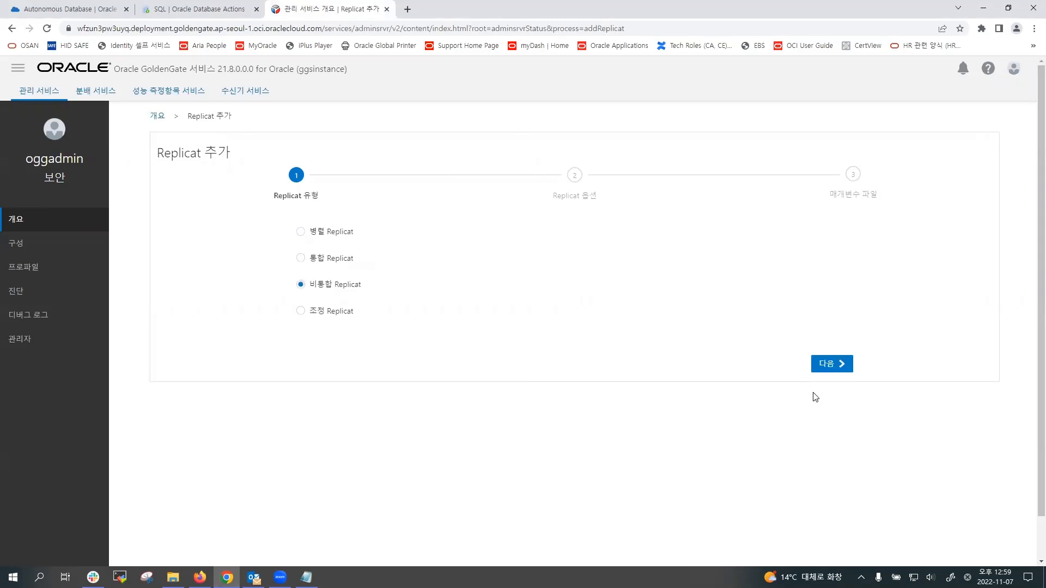
{"action": "left_click", "coordinate": [830, 369]}
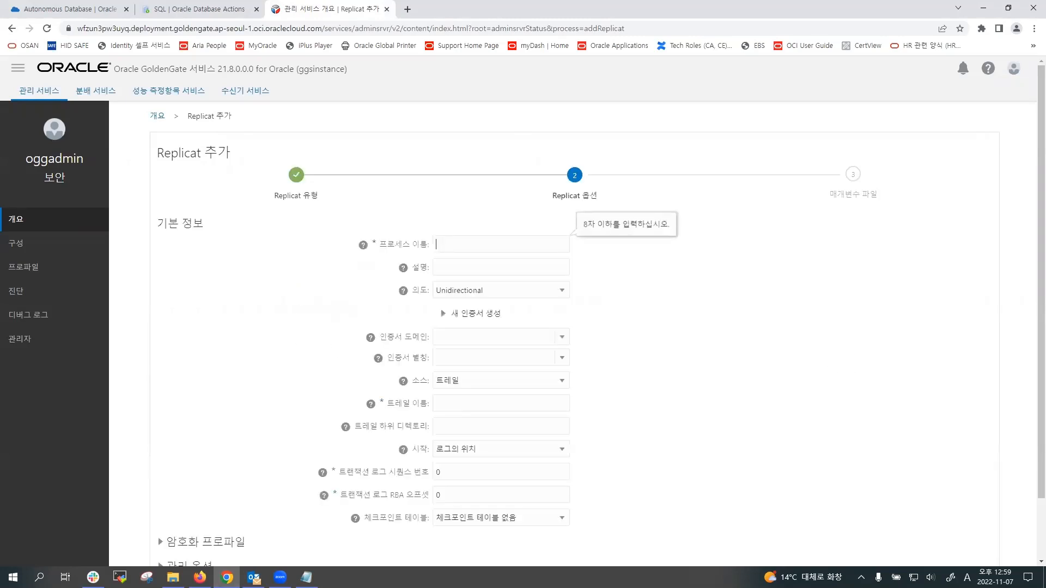
{"action": "key", "text": "alt+Tab"}
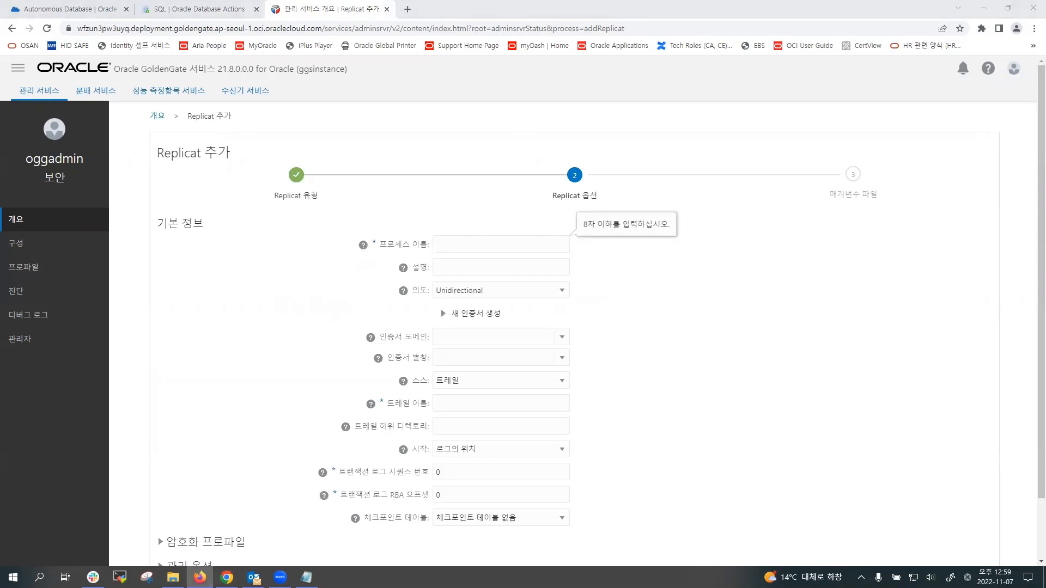
{"action": "left_click", "coordinate": [501, 244]}
{"action": "type", "text": "Rep"}
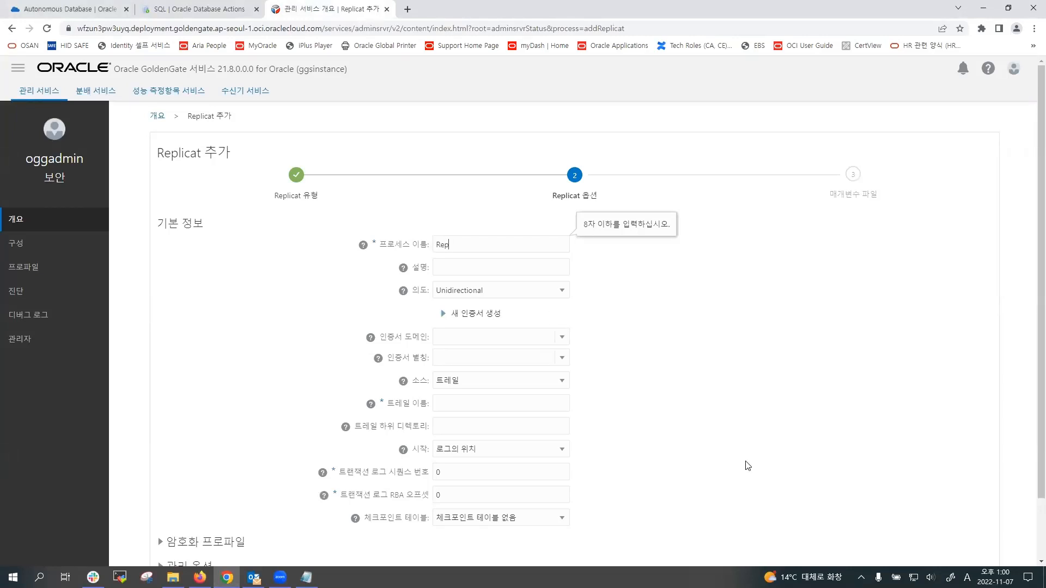
{"action": "left_click", "coordinate": [557, 345]}
{"action": "left_click", "coordinate": [498, 361]}
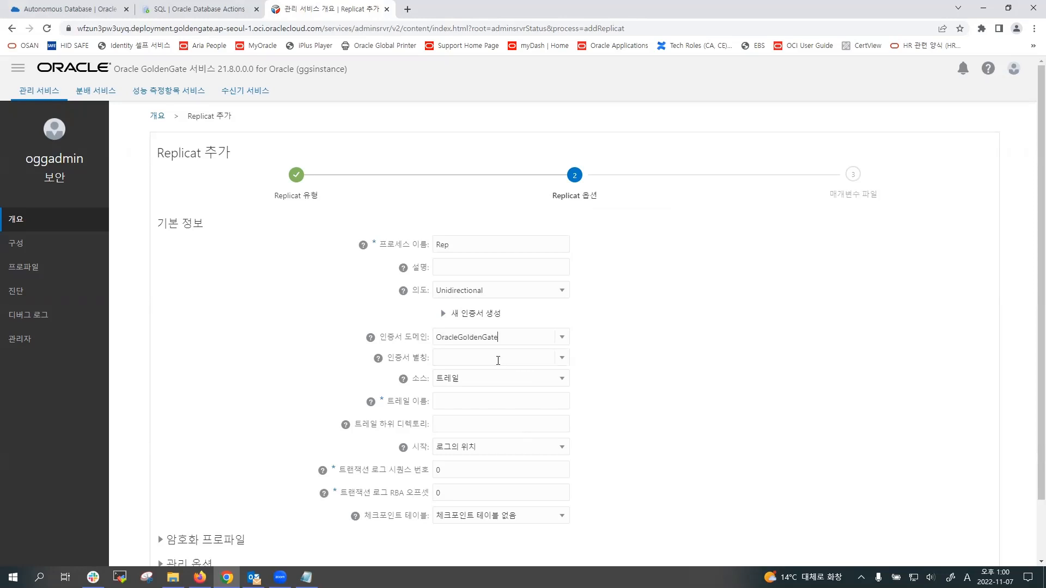
{"action": "left_click", "coordinate": [564, 360]}
{"action": "left_click", "coordinate": [497, 389]}
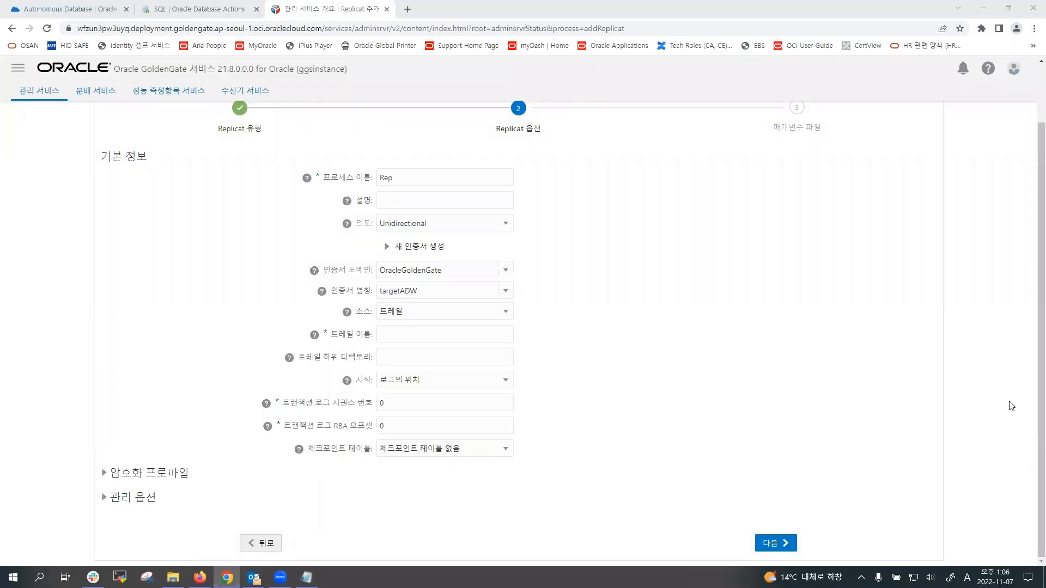
Step: Set trail E1 as its source and SRCMIRROR_OCIGGLL.CHECKTABLE as checkpoint table
{"action": "left_click", "coordinate": [508, 315]}
{"action": "left_click", "coordinate": [507, 316]}
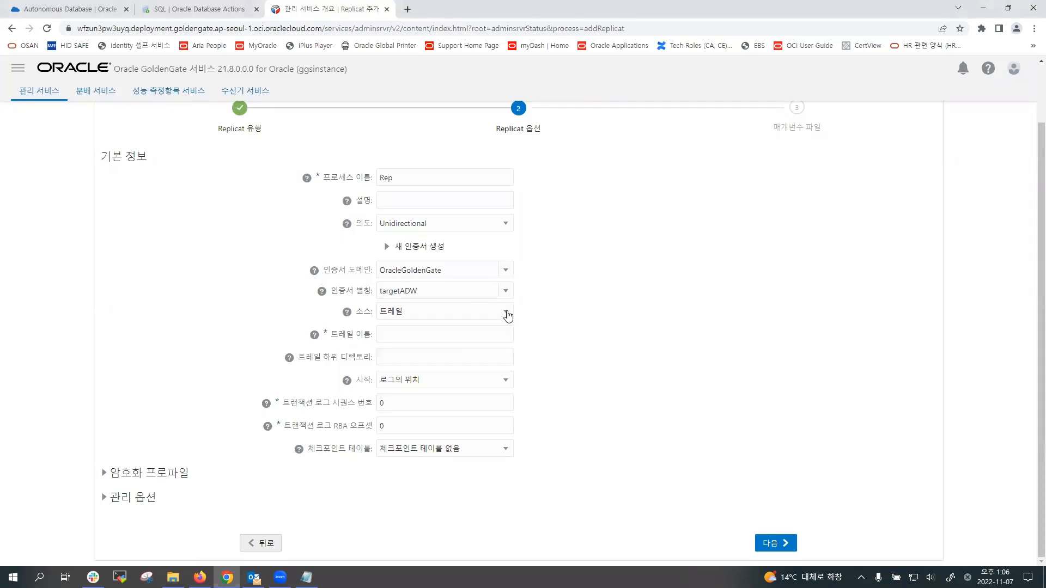
{"action": "left_click", "coordinate": [411, 337]}
{"action": "type", "text": "E1"}
{"action": "left_click", "coordinate": [506, 452]}
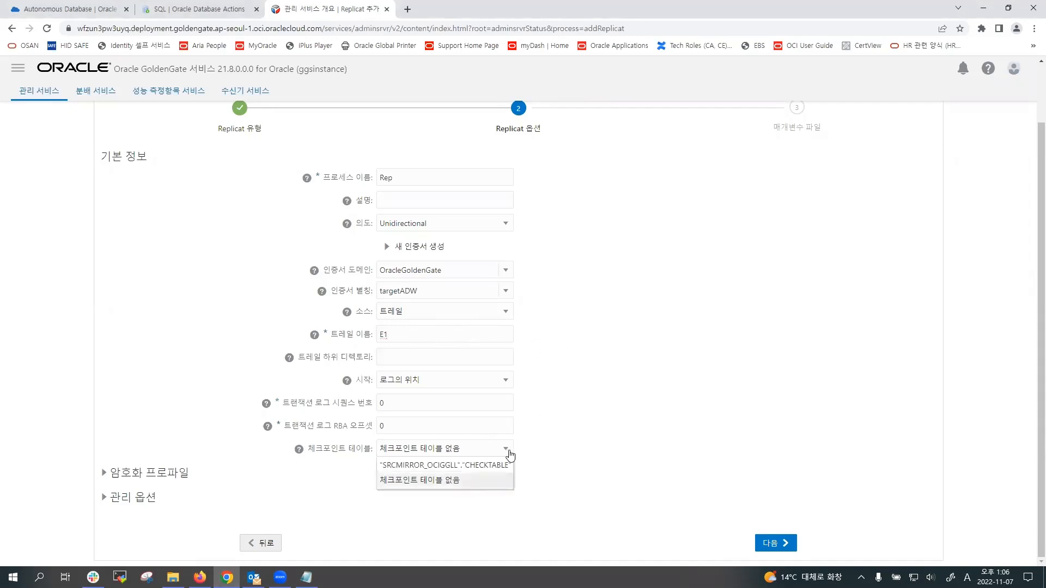
{"action": "left_click", "coordinate": [473, 466]}
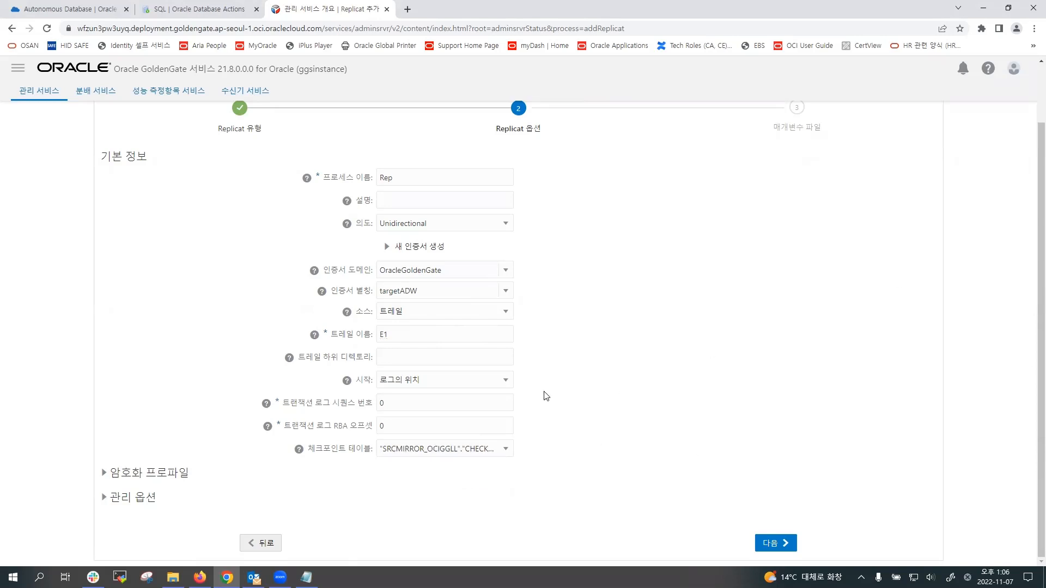
{"action": "left_click", "coordinate": [99, 497]}
Step: Switch on Critical to deployment health and advance to the parameter file step
{"action": "scroll", "coordinate": [724, 395], "scroll_direction": "down", "scroll_amount": 2}
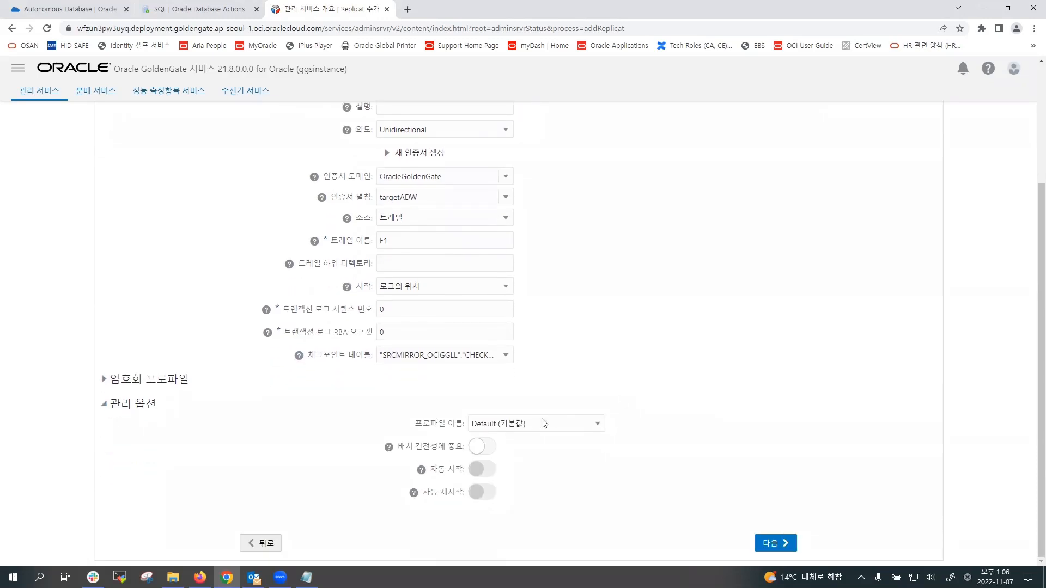
{"action": "left_click", "coordinate": [483, 446]}
{"action": "scroll", "coordinate": [738, 367], "scroll_direction": "down", "scroll_amount": 1}
{"action": "scroll", "coordinate": [738, 367], "scroll_direction": "down", "scroll_amount": 4}
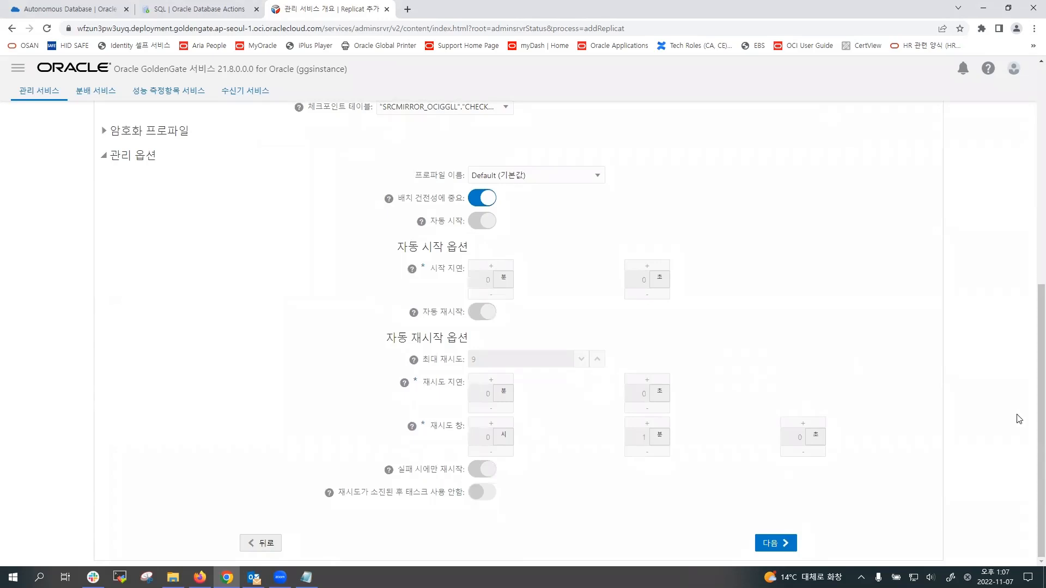
{"action": "left_click", "coordinate": [774, 543]}
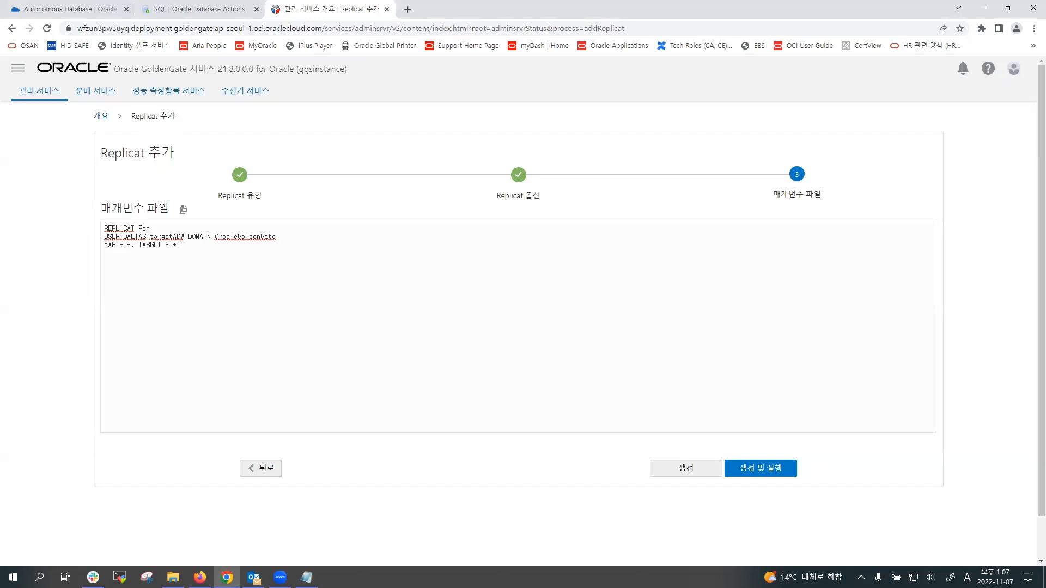
Step: Replace MAP *.* with the SRC_OCIGGLL-to-SRCMIRROR_OCIGGLL parameter block and create replicat REP
{"action": "key", "text": "alt+Tab"}
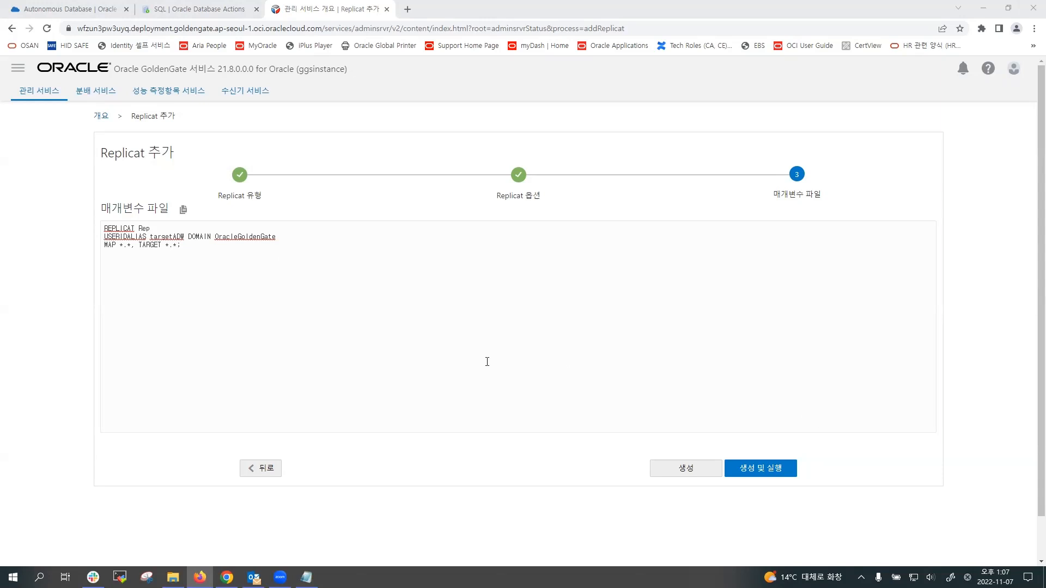
{"action": "left_click_drag", "start_coordinate": [212, 249], "coordinate": [91, 256]}
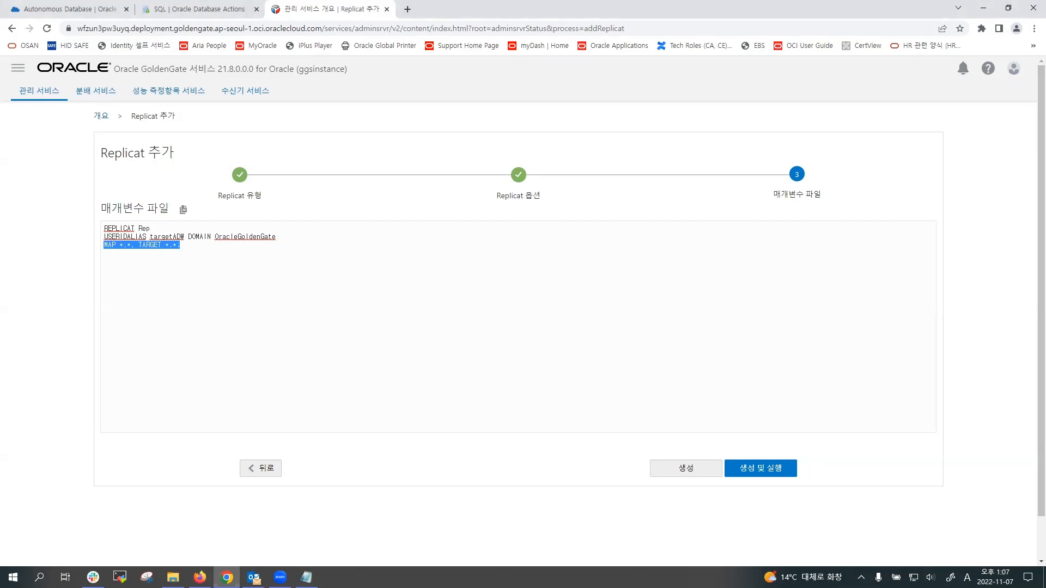
{"action": "key", "text": "ctrl+v"}
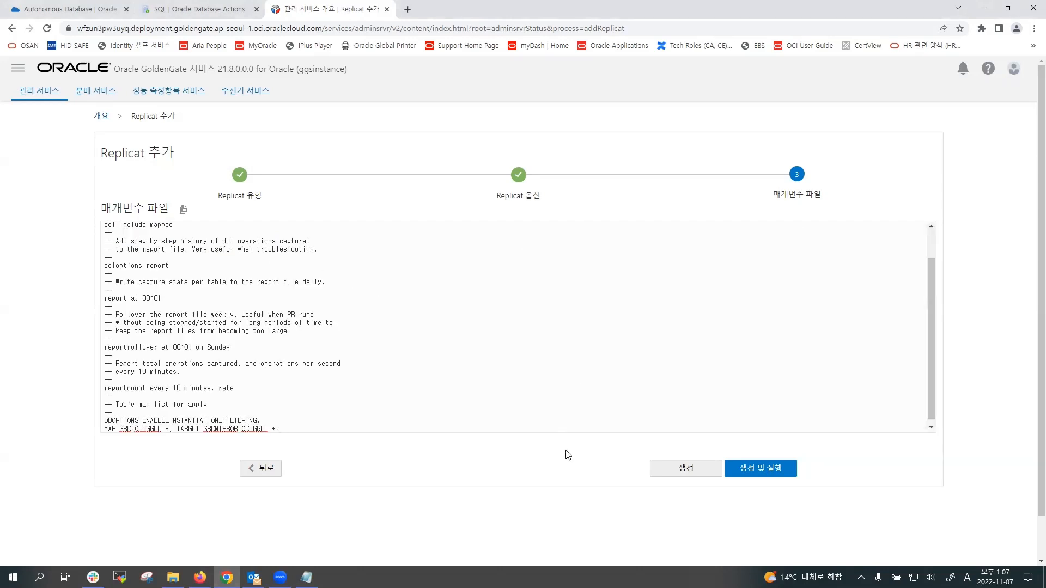
{"action": "scroll", "coordinate": [350, 409], "scroll_direction": "down", "scroll_amount": 1}
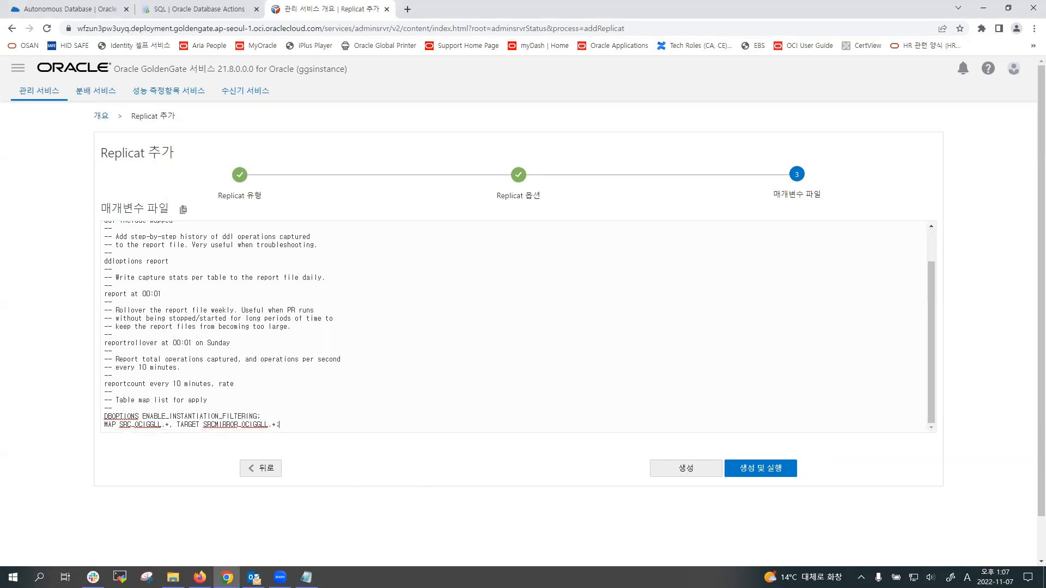
{"action": "left_click", "coordinate": [687, 471]}
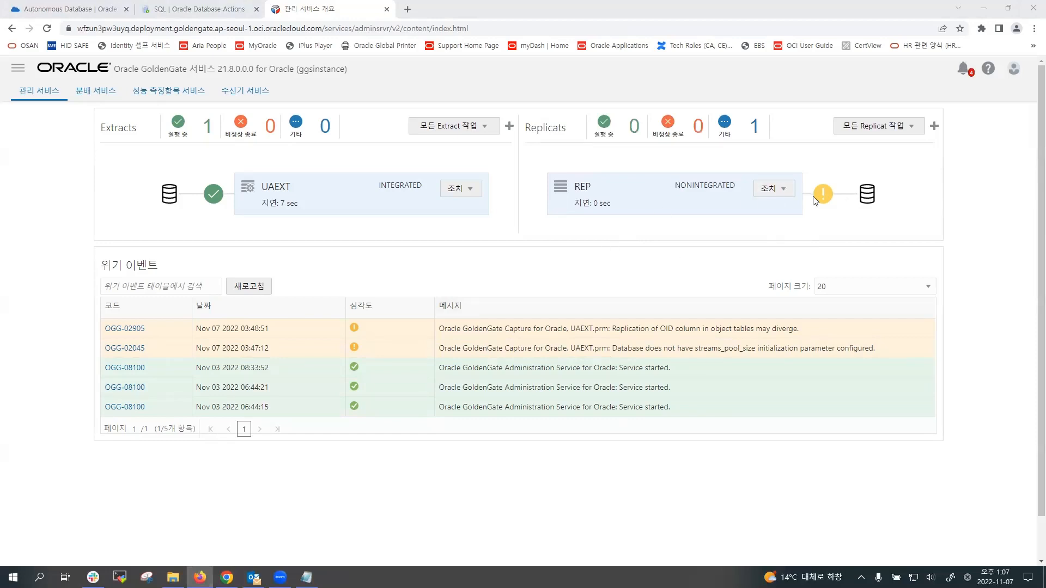
Step: Start replicat REP from its Actions menu and confirm
{"action": "left_click", "coordinate": [783, 191]}
{"action": "left_click", "coordinate": [792, 225]}
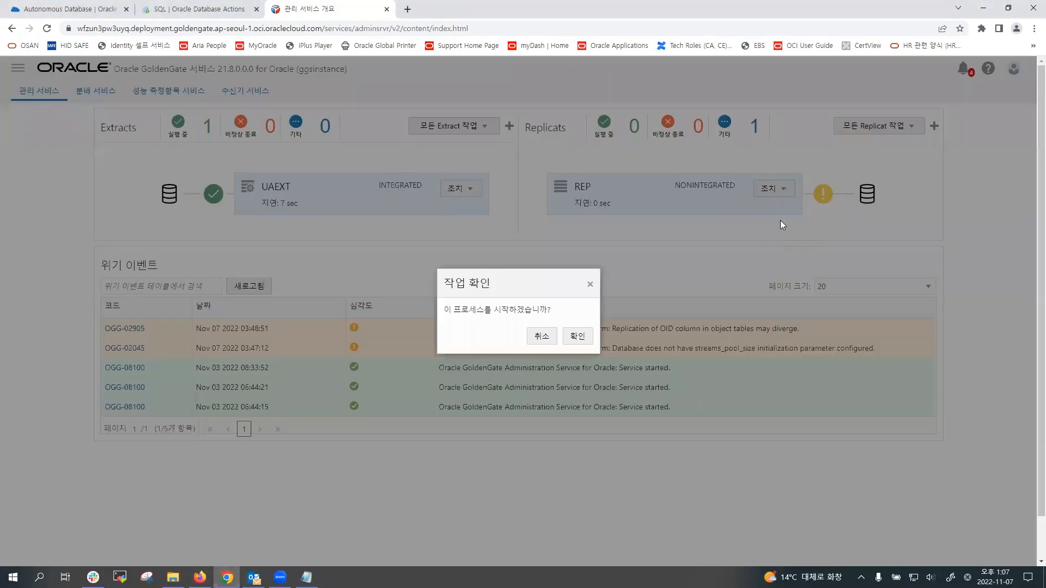
{"action": "left_click", "coordinate": [579, 337]}
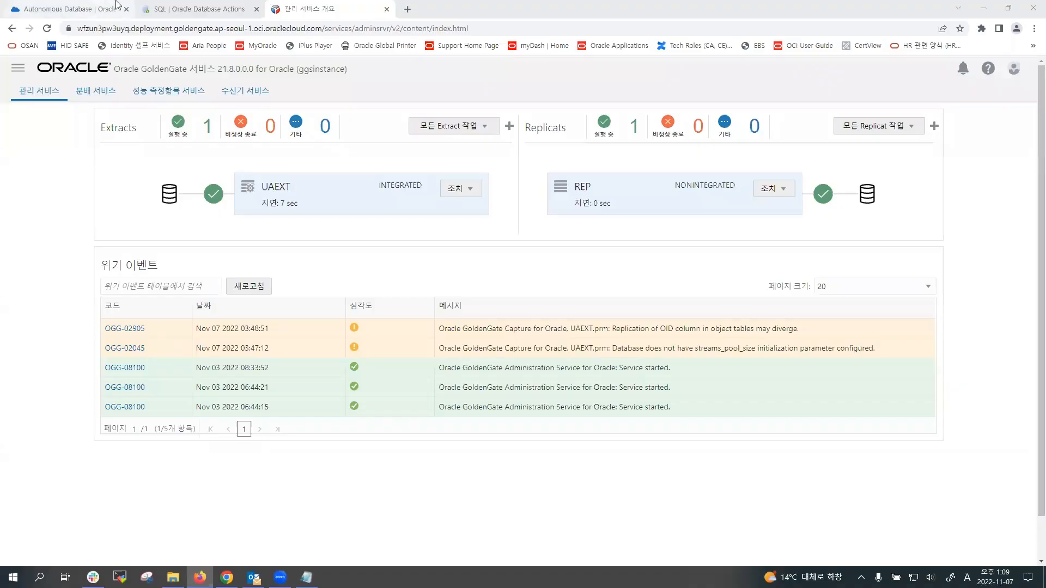
Step: Close the old SQL tab and launch Database Actions for sourceATP
{"action": "left_click", "coordinate": [190, 12]}
{"action": "key", "text": "F5"}
{"action": "left_click", "coordinate": [575, 90]}
{"action": "left_click", "coordinate": [64, 10]}
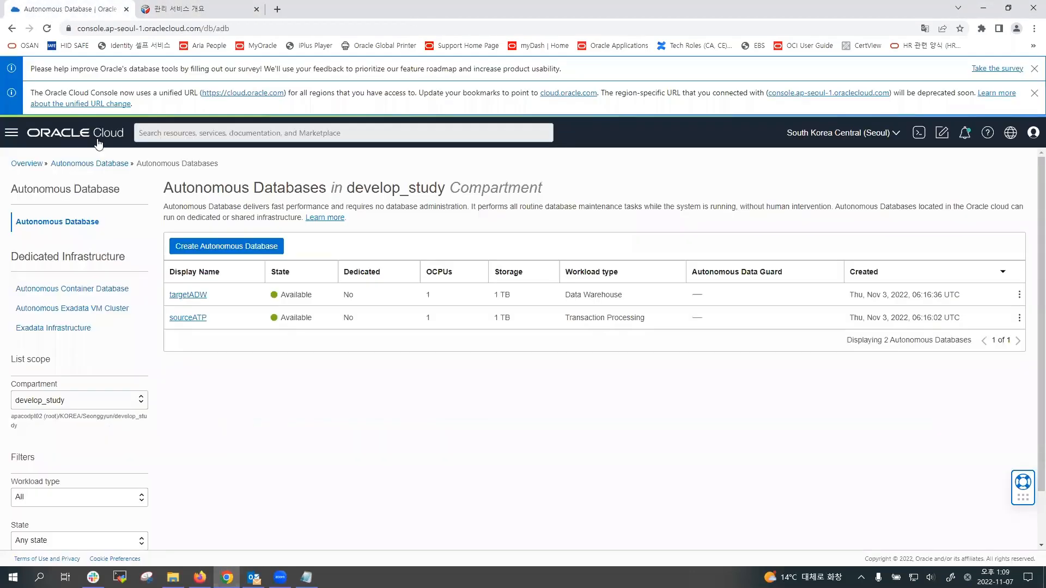
{"action": "left_click", "coordinate": [197, 318]}
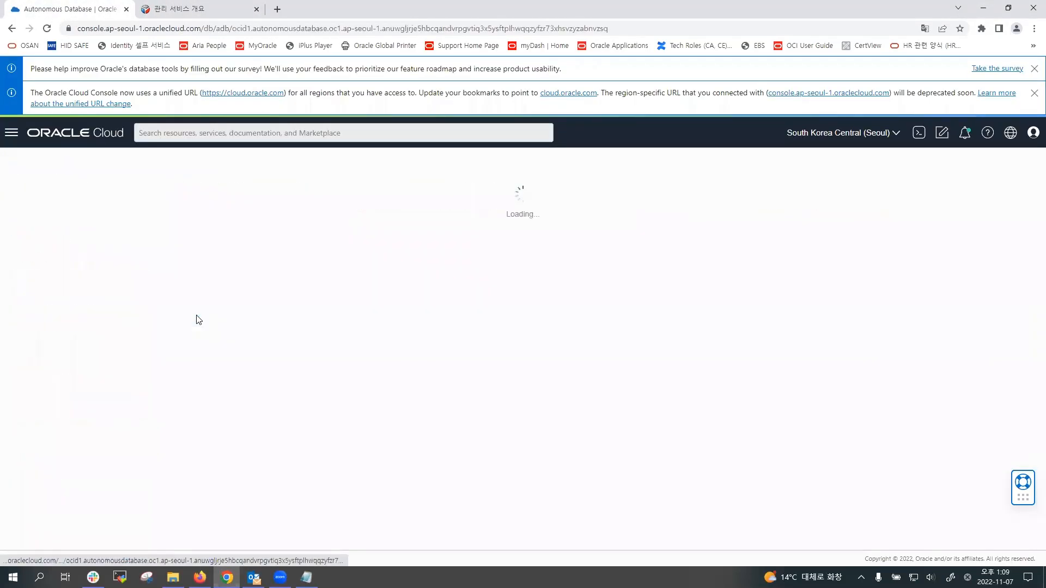
{"action": "left_click", "coordinate": [217, 228]}
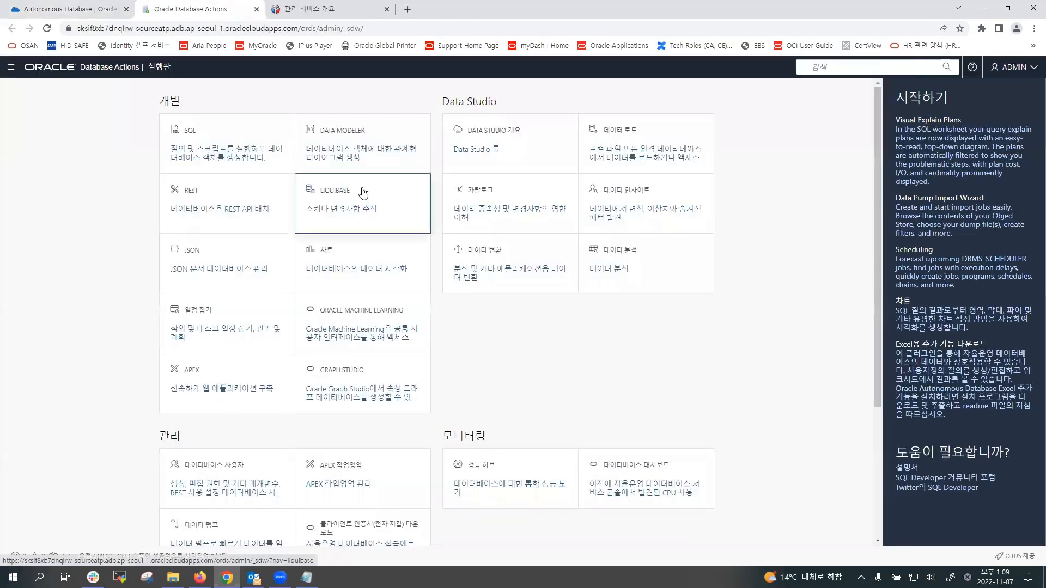
Step: Run the ten INSERT statements into SRC_OCIGGLL.SRC_CITY from the sourceATP SQL worksheet
{"action": "left_click", "coordinate": [190, 133]}
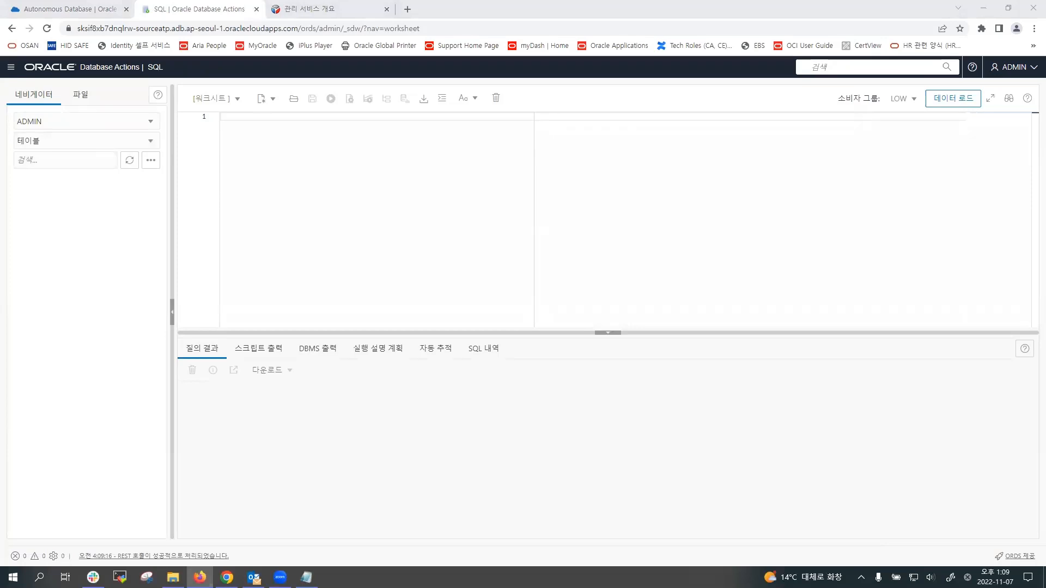
{"action": "left_click", "coordinate": [359, 203]}
{"action": "type", "text": "Insert into SRC_OCIGGLL.SRC_CITY (CITY_ID,CITY,REGION_ID,POPULATION) values (1000,'Houston',20,743113); Insert into SRC_OCIGGLL.SRC_CITY (CITY_ID,CITY,REGION_ID,POPULATION) values (1001,'Dallas',20,822416); Insert into SRC_OCIGGLL.SRC_CITY (CITY_ID,CITY,REGION_ID,POPULATION) values (1002,'San Francisco',21,157574); Insert into SRC_OCIGGLL.SRC_CITY (CITY_ID,CITY,REGION_ID,POPULATION) values (1003,'Los Angeles',21,743878); Insert into SRC_OCIGGLL.SRC_CITY (CITY_ID,CITY,REGION_ID,POPULATION) values (1004,'San Diego',21,840689); Insert into SRC_OCIGGLL.SRC_CITY (CITY_ID,CITY,REGION_ID,POPULATION) values (1005,'Chicago',23,616472); Insert into SRC_OCIGGLL.SRC_CITY (CITY_ID,CITY,REGION_ID,POPULATION) values (1006,'Memphis',23,580075); Insert into SRC_OCIGGLL.SRC_CITY (CITY_ID,CITY,REGION_ID,POPULATION) values (1007,'New York City',22,124434); Insert into SRC_OCIGGLL.SRC_CITY (CITY_ID,CITY,REGION_ID,POPULATION) values (1008,'Boston',22,275581); Insert into SRC_OCIGGLL.SRC_CITY (CITY_ID,CITY,REGION_ID,POPULATION) values (1009,'Washington D.C.',22,688002);"}
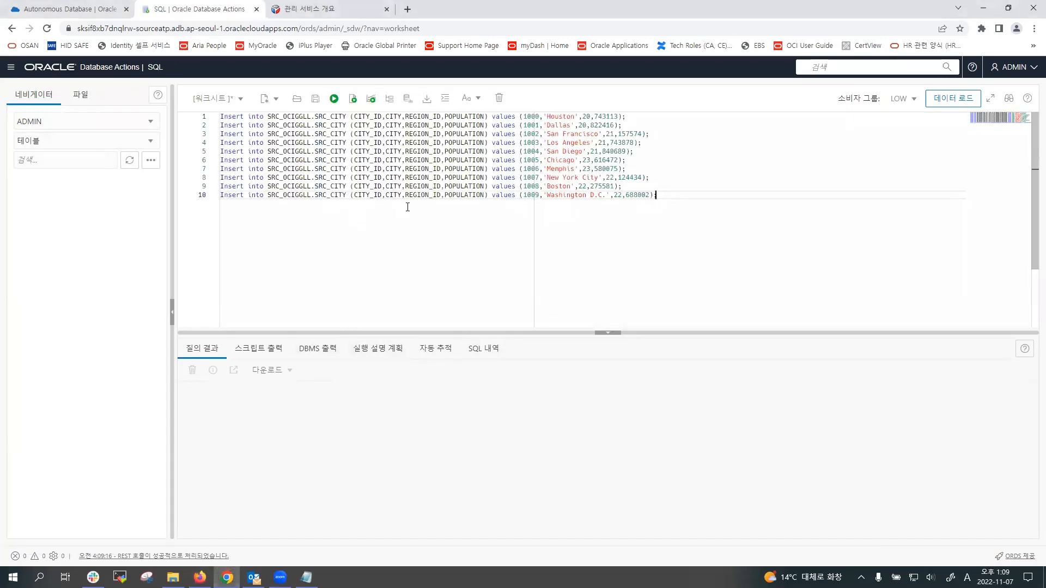
{"action": "key", "text": "ctrl+a"}
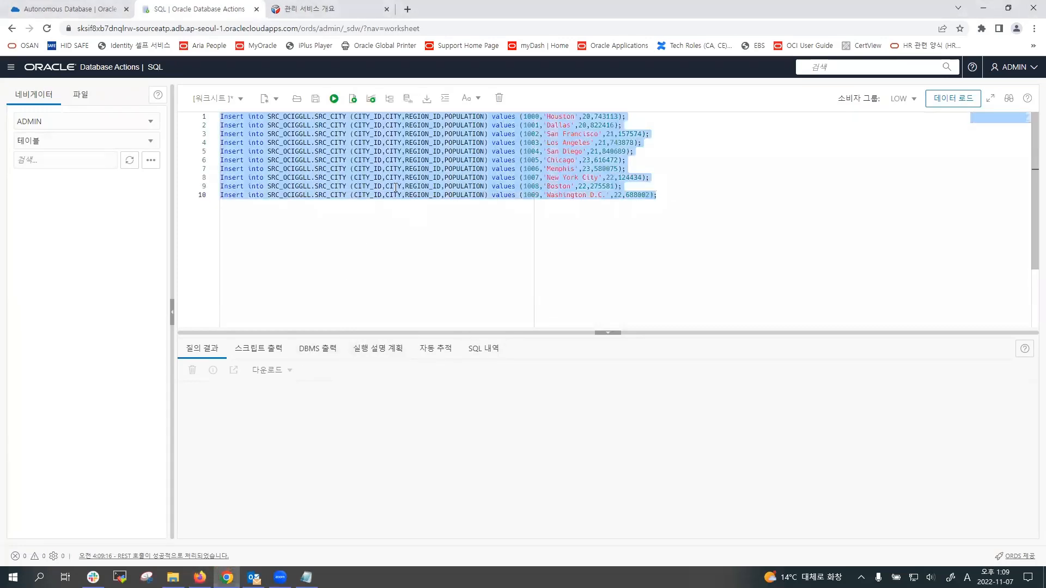
{"action": "left_click", "coordinate": [332, 101]}
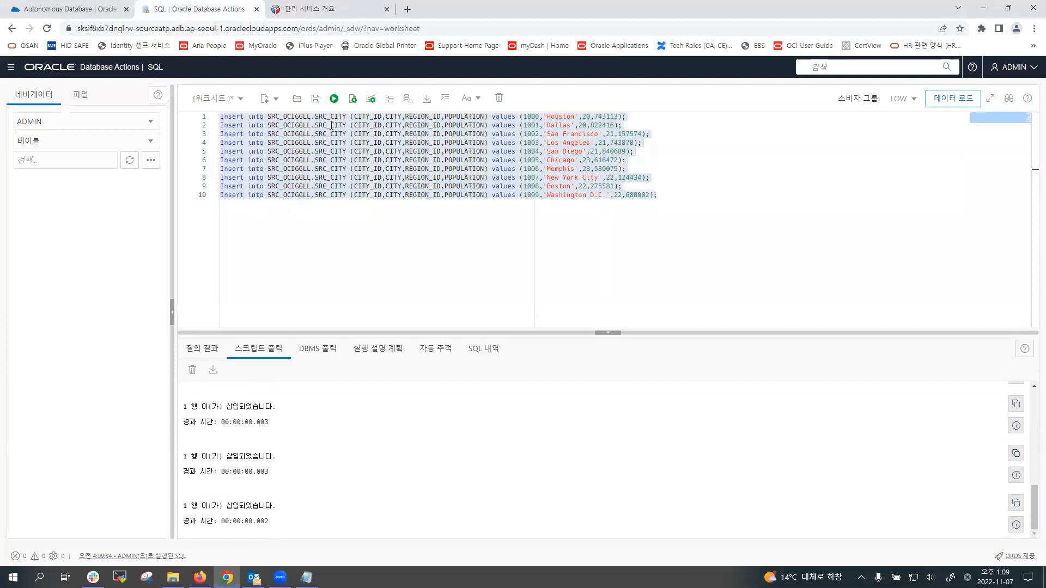
{"action": "left_click", "coordinate": [309, 9]}
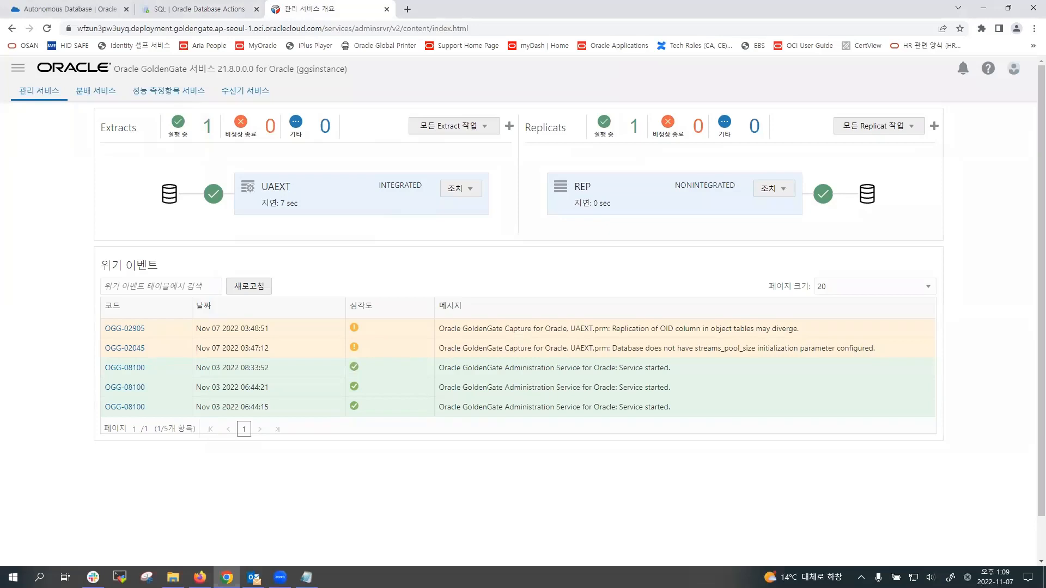
Step: Open the side navigation panel beside the overview showing UAEXT and REP running
{"action": "left_click", "coordinate": [18, 67]}
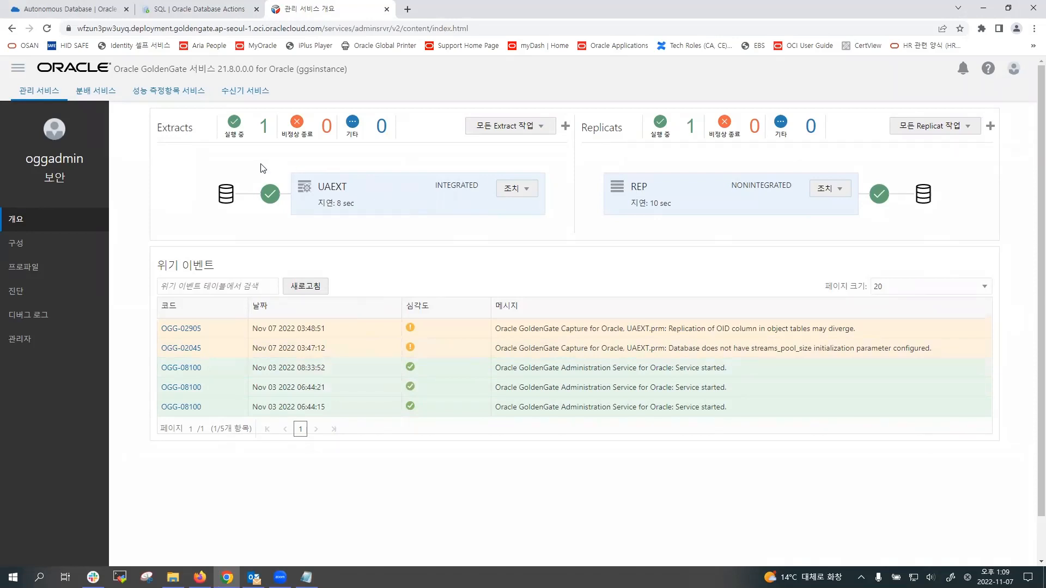
{"action": "left_click", "coordinate": [332, 191]}
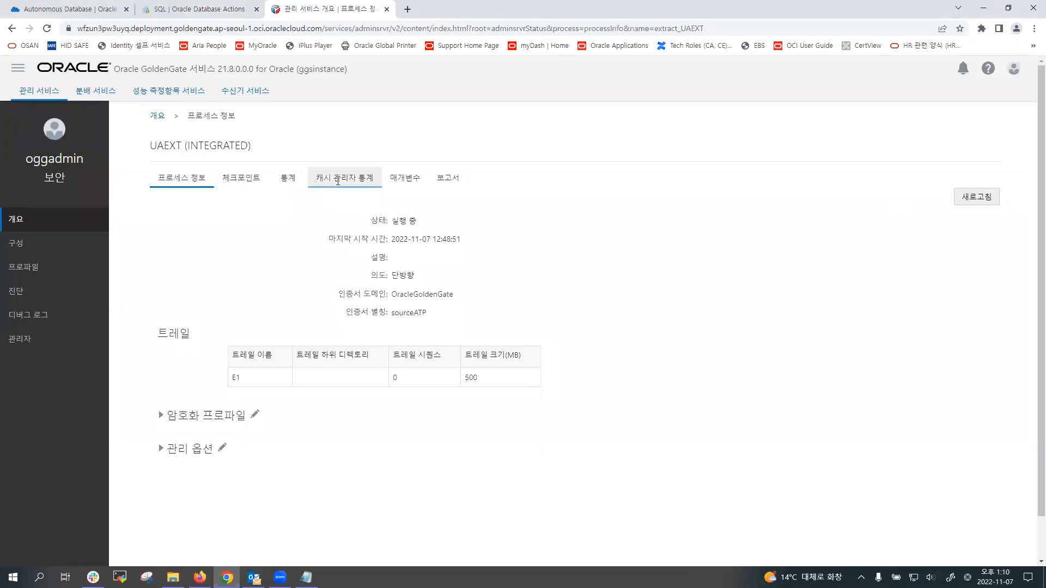
{"action": "left_click", "coordinate": [288, 179]}
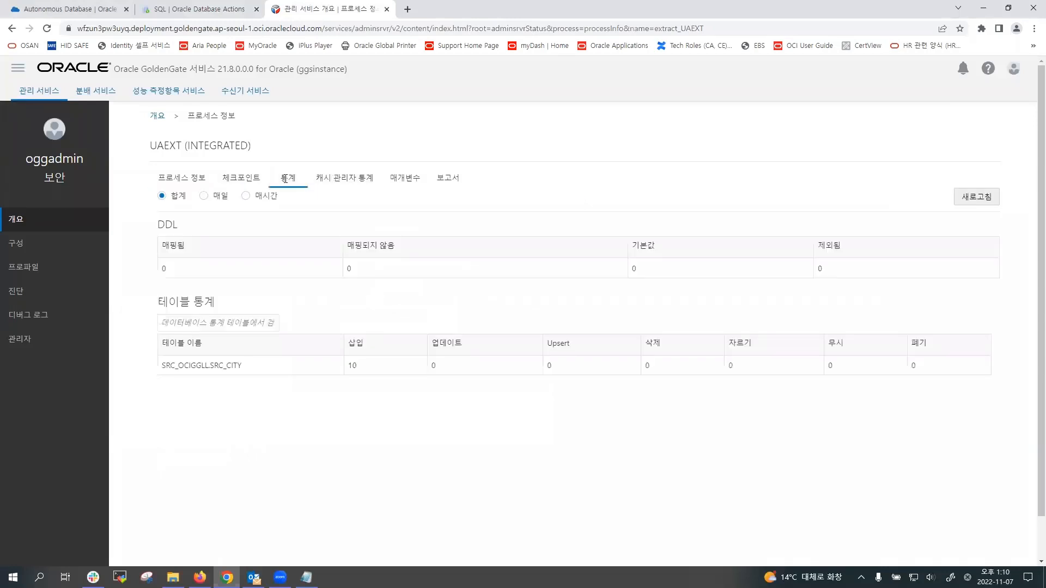
{"action": "left_click_drag", "start_coordinate": [348, 367], "coordinate": [376, 370]}
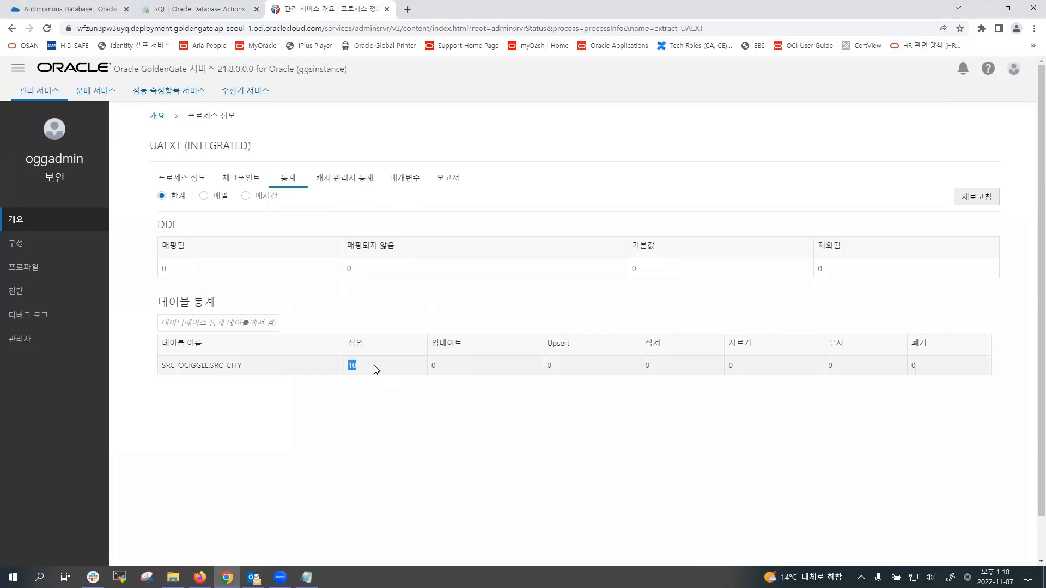
{"action": "left_click", "coordinate": [376, 370]}
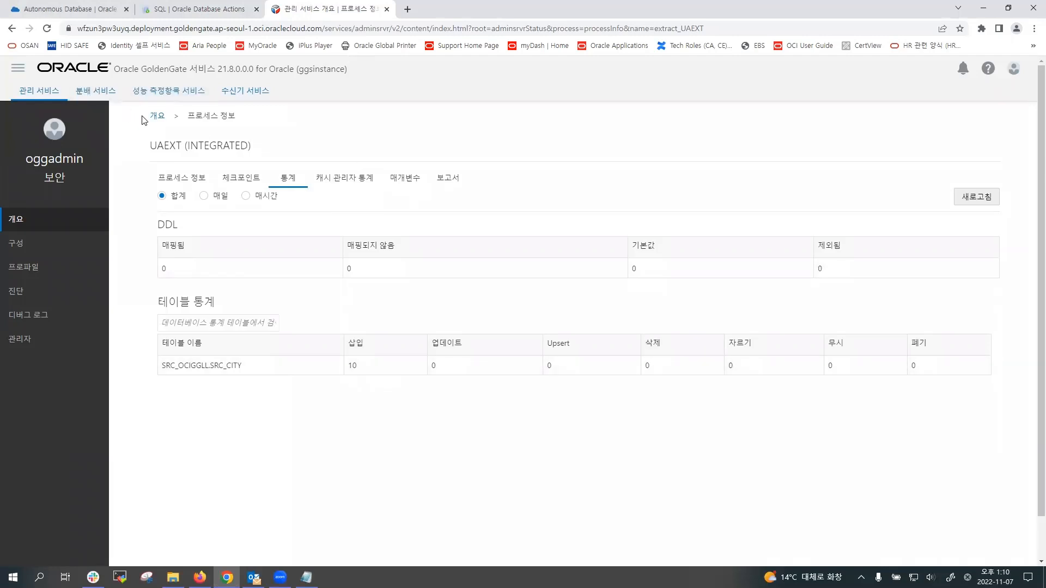
{"action": "left_click", "coordinate": [158, 116]}
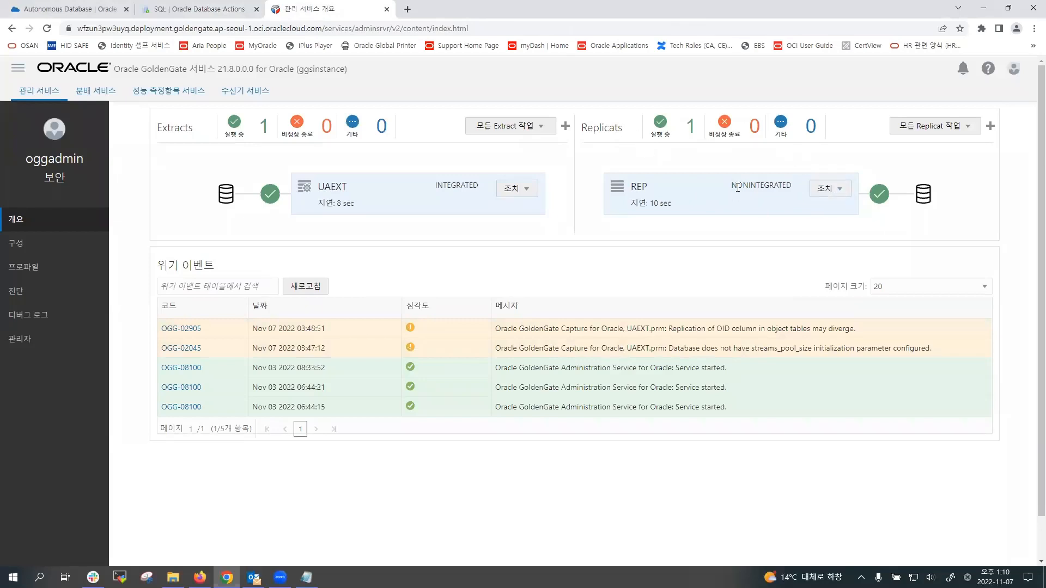
Step: Show REP's statistics with 10 inserts into SRCMIRROR_OCIGGLL.SRC_CITY, highlighting the target table name
{"action": "left_click", "coordinate": [638, 188]}
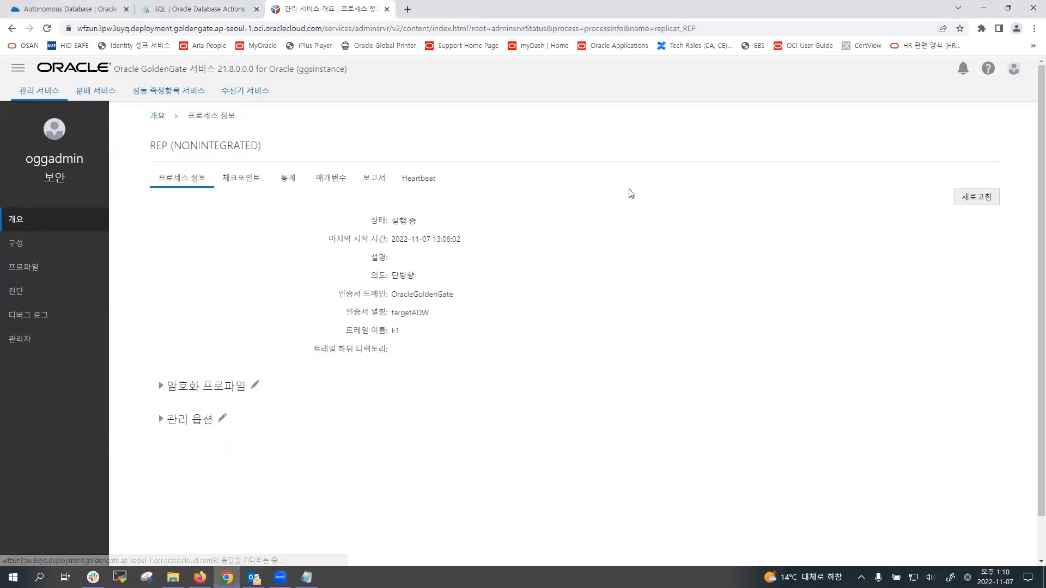
{"action": "left_click", "coordinate": [290, 178]}
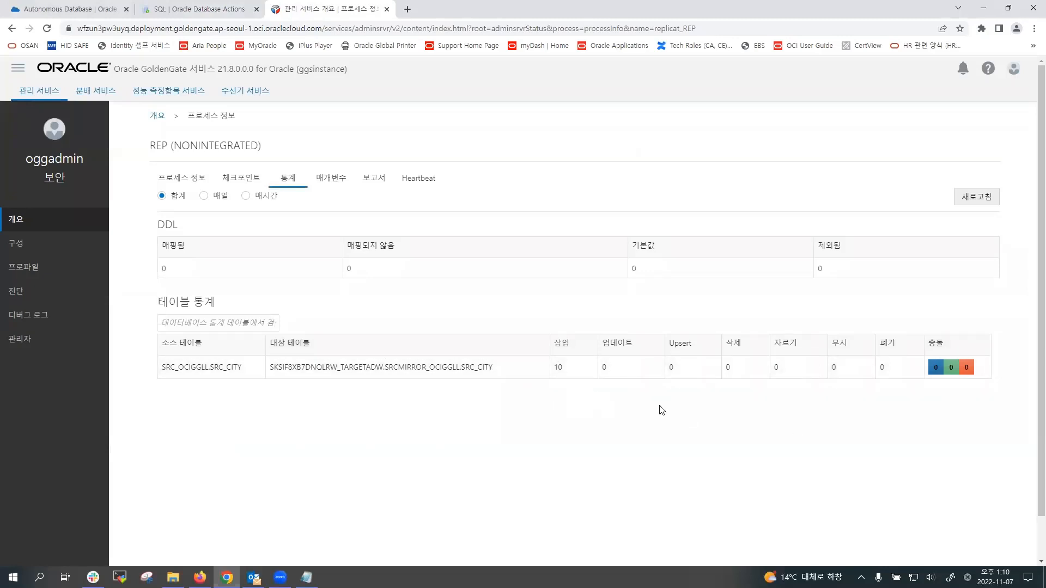
{"action": "double_click", "coordinate": [484, 366]}
{"action": "triple_click", "coordinate": [481, 367]}
{"action": "left_click", "coordinate": [482, 367]}
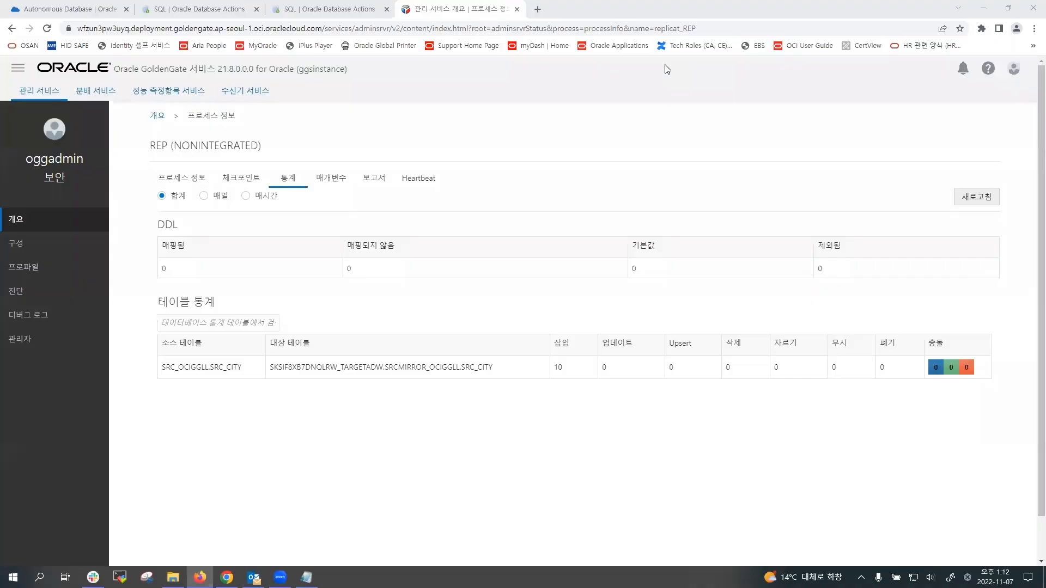
{"action": "left_click", "coordinate": [197, 8]}
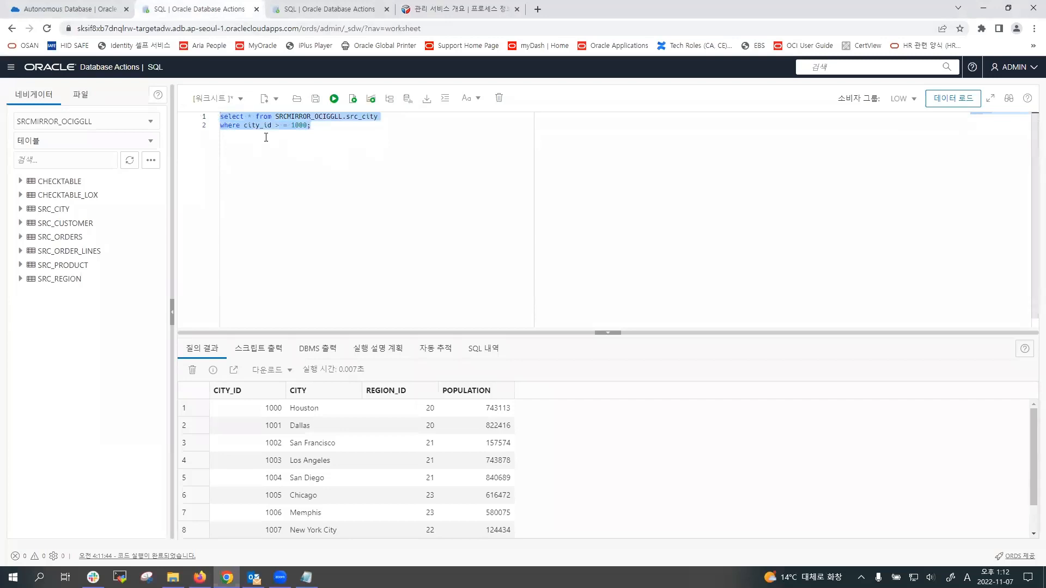
Step: Scroll the targetADW SRC_CITY query results to confirm rows 1000–1009, then return to REP statistics
{"action": "left_click", "coordinate": [229, 408]}
{"action": "scroll", "coordinate": [364, 419], "scroll_direction": "down", "scroll_amount": 2}
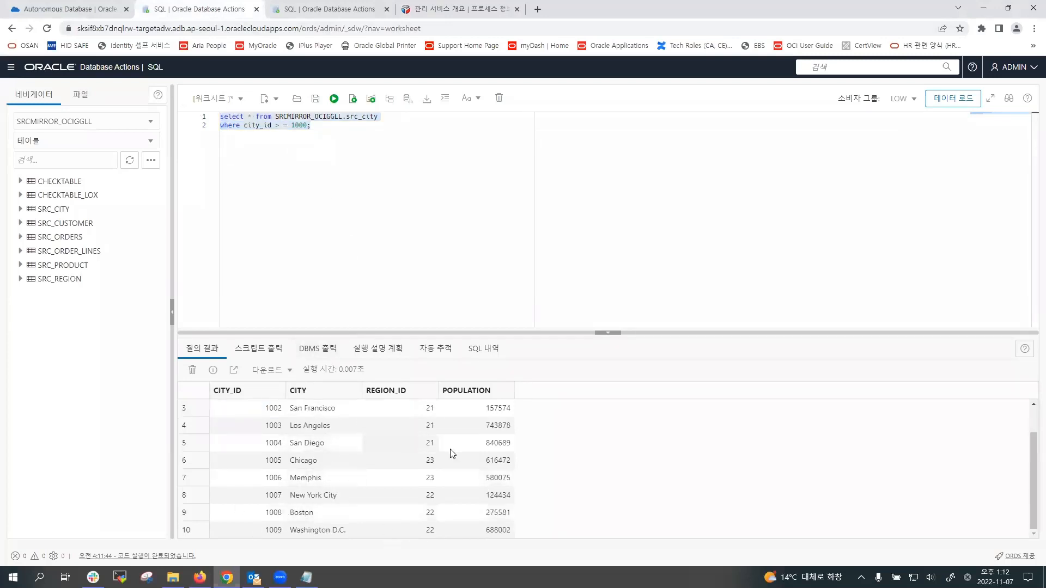
{"action": "left_click", "coordinate": [476, 243]}
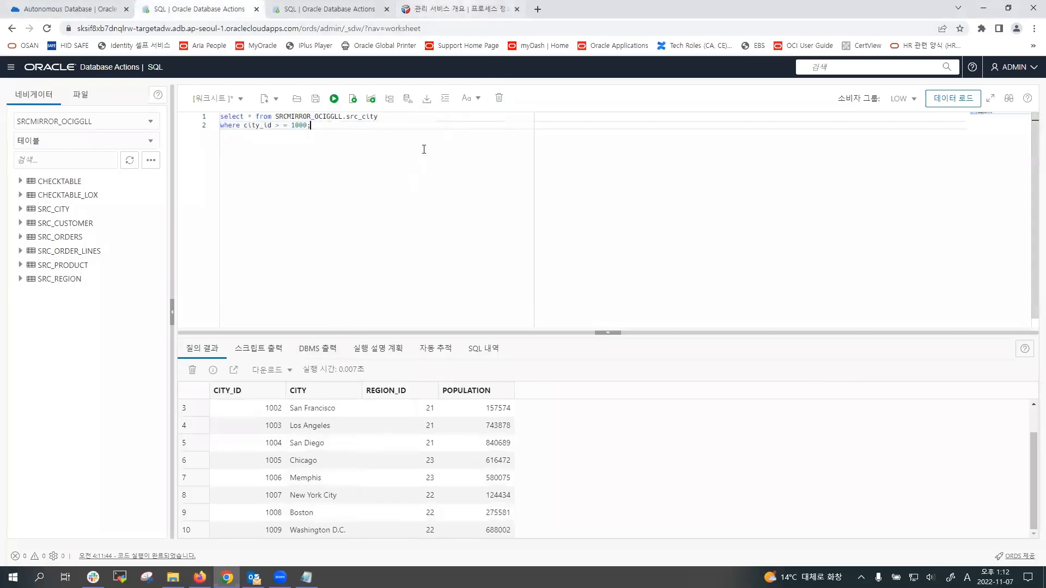
{"action": "left_click", "coordinate": [488, 7]}
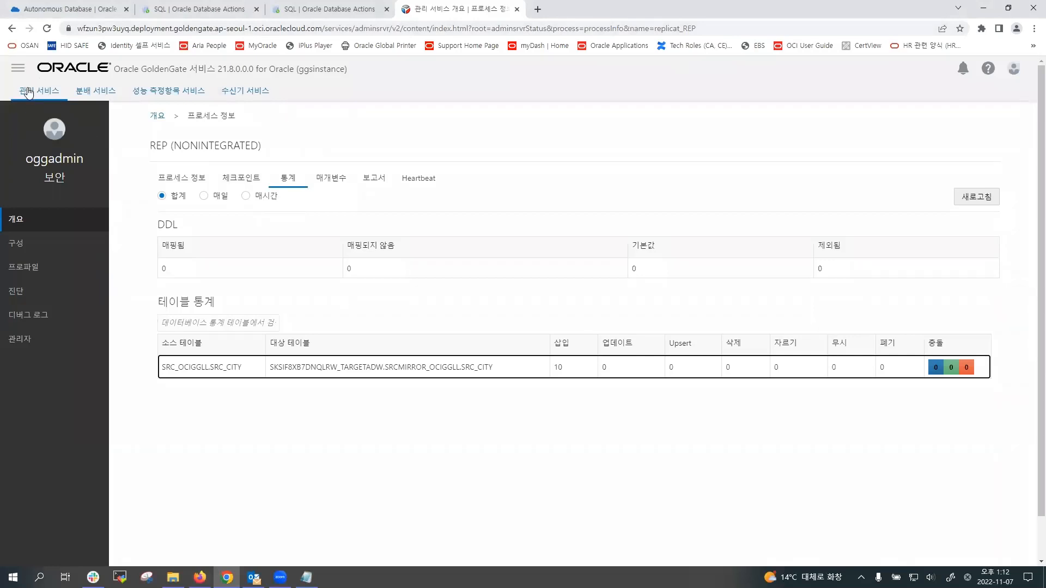
Step: Return to the administration overview and switch to the Performance Metrics Service process overview
{"action": "left_click", "coordinate": [15, 222]}
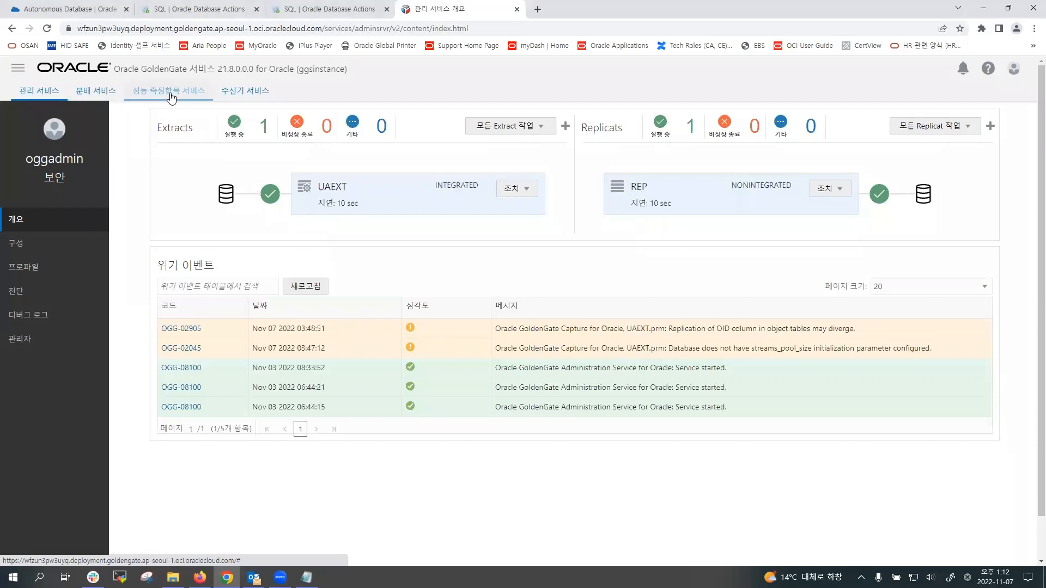
{"action": "left_click", "coordinate": [172, 97]}
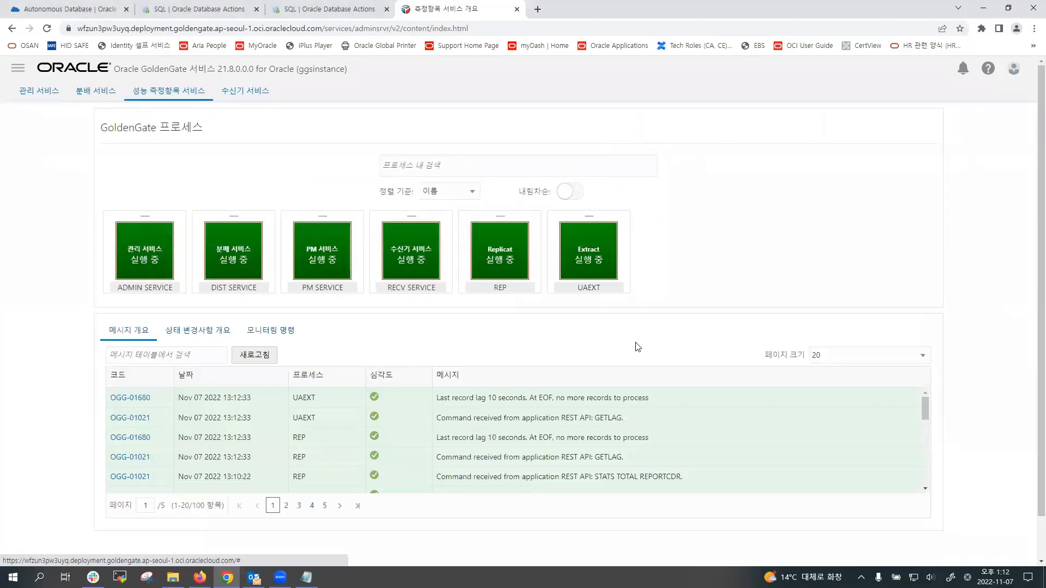
Step: Open the UAEXT extract's performance details on its database statistics view
{"action": "mouse_move", "coordinate": [597, 275]}
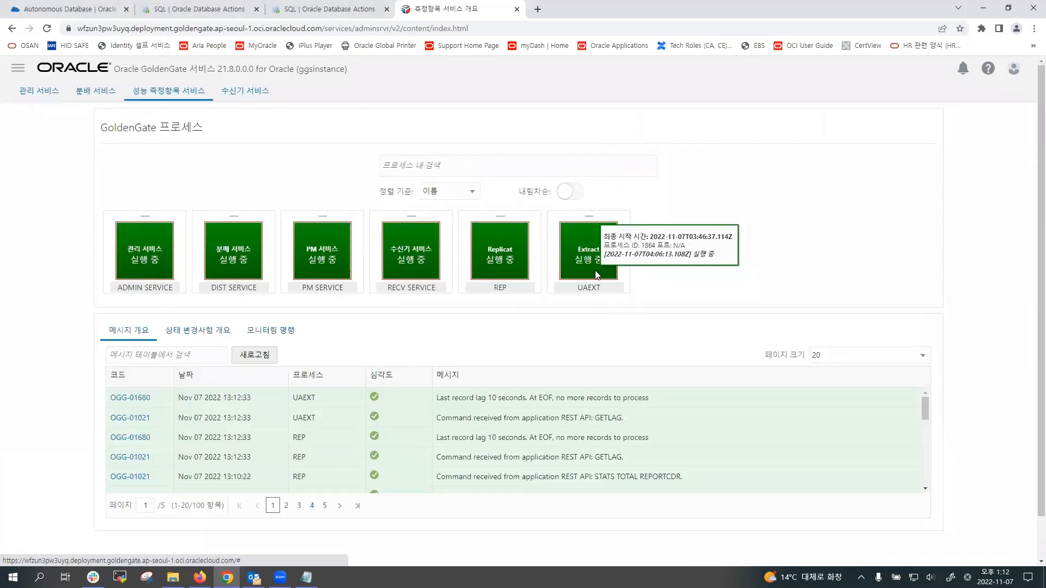
{"action": "left_click", "coordinate": [597, 275]}
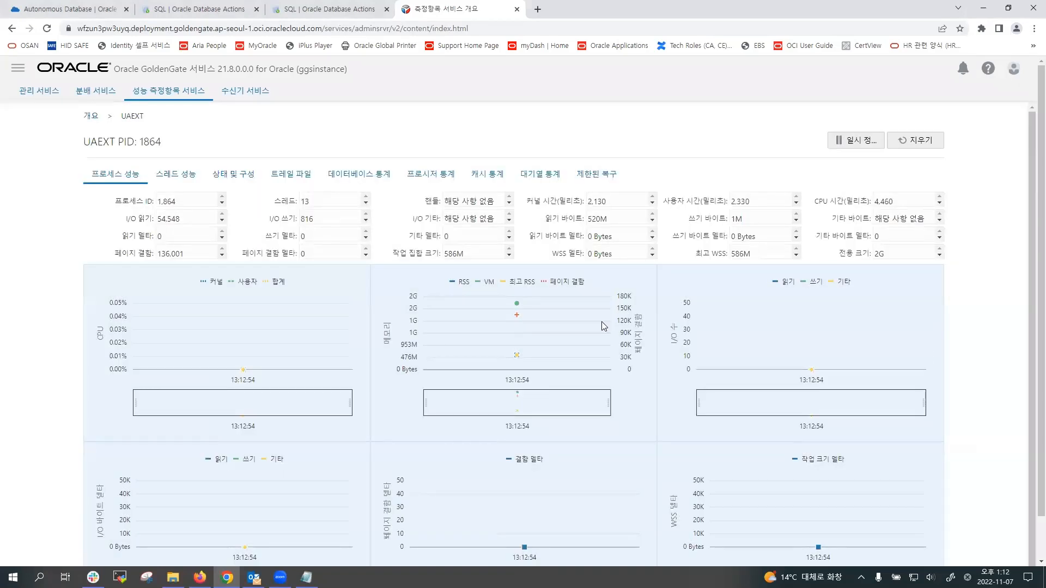
{"action": "mouse_move", "coordinate": [482, 324]}
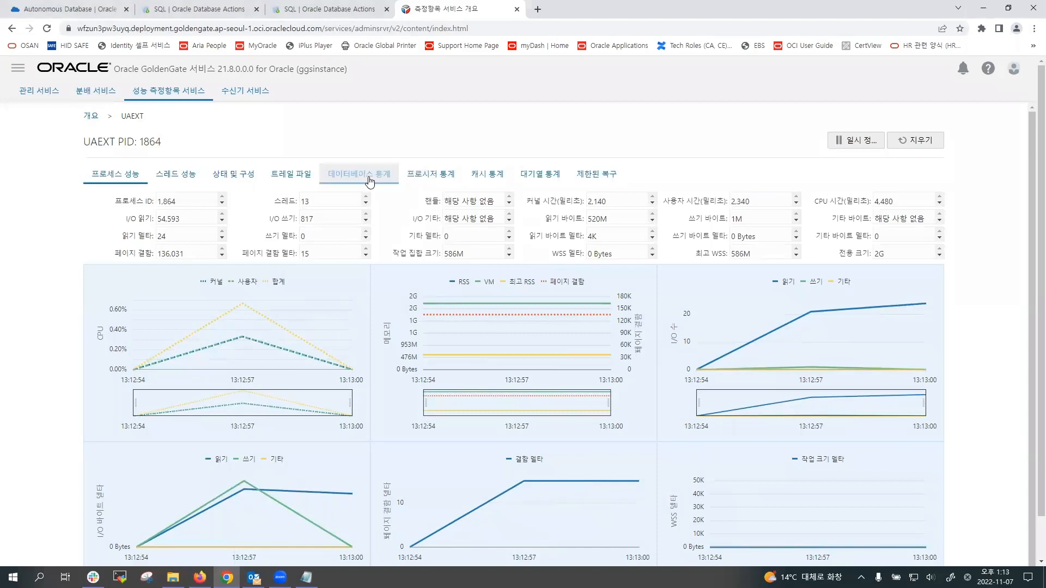
{"action": "left_click", "coordinate": [368, 179]}
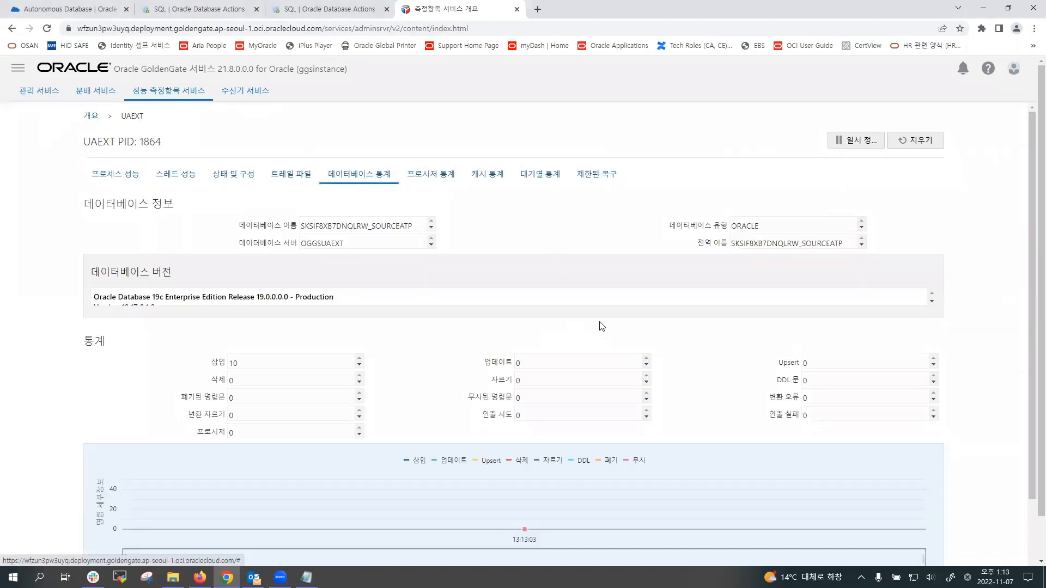
Step: Scroll to the table statistics showing 10 inserts on SRC_OCIGGLL.SRC_CITY
{"action": "scroll", "coordinate": [583, 281], "scroll_direction": "down", "scroll_amount": 1}
{"action": "scroll", "coordinate": [585, 281], "scroll_direction": "down", "scroll_amount": 1}
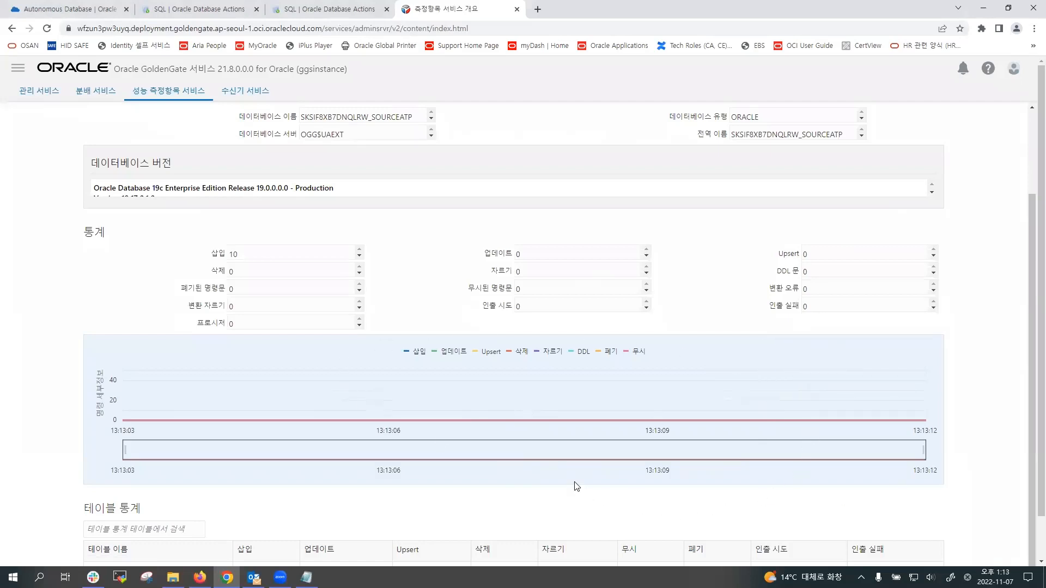
{"action": "scroll", "coordinate": [667, 459], "scroll_direction": "down", "scroll_amount": 2}
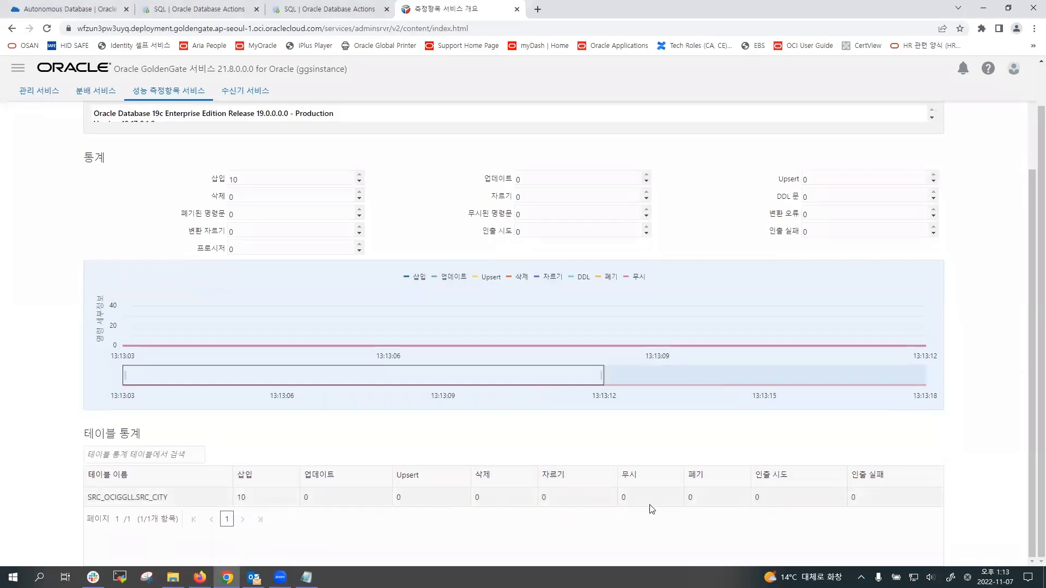
{"action": "scroll", "coordinate": [407, 460], "scroll_direction": "up", "scroll_amount": 2}
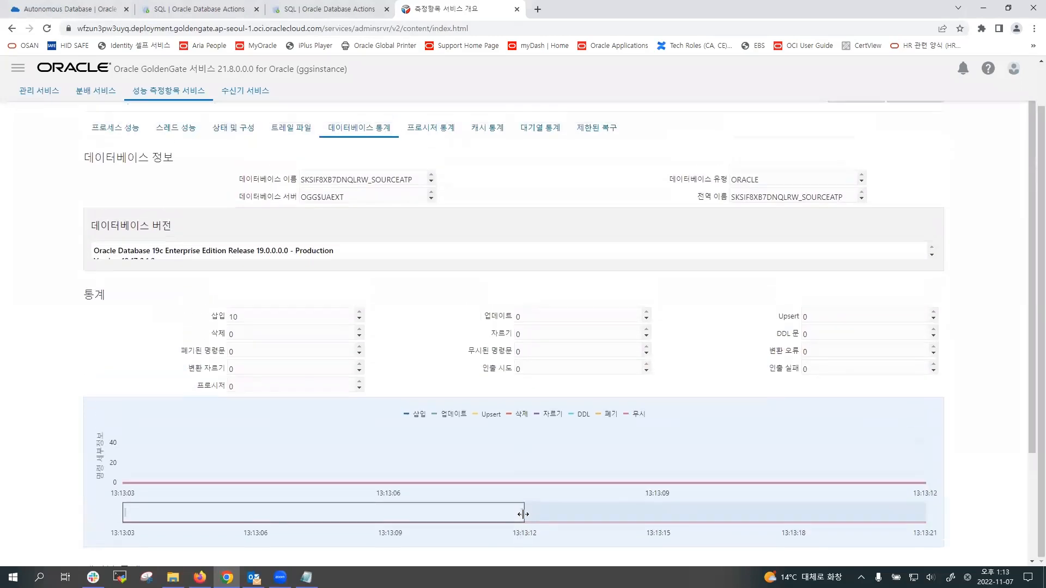
{"action": "scroll", "coordinate": [477, 252], "scroll_direction": "down", "scroll_amount": 3}
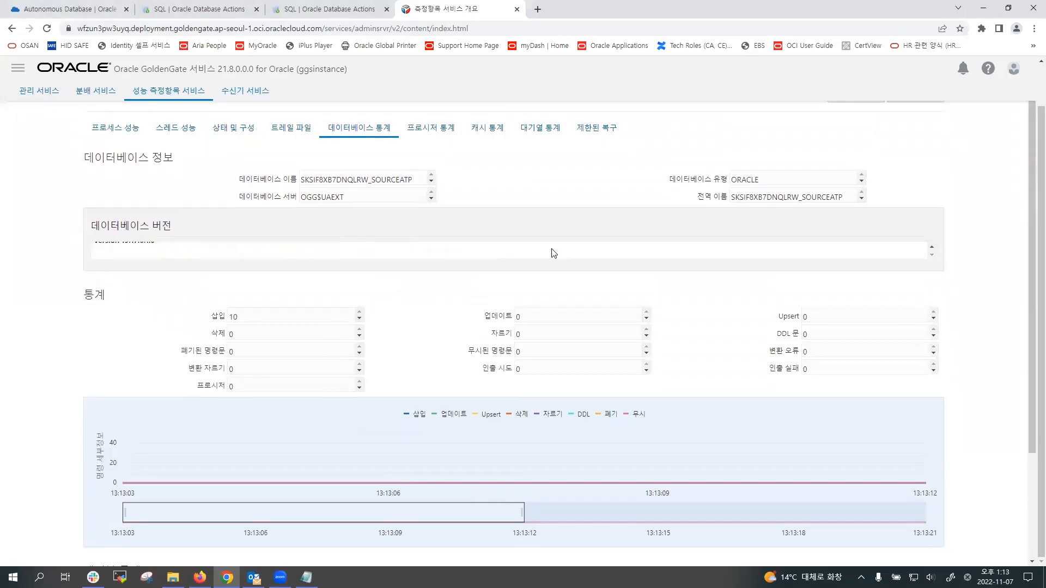
{"action": "scroll", "coordinate": [542, 259], "scroll_direction": "up", "scroll_amount": 2}
{"action": "scroll", "coordinate": [538, 257], "scroll_direction": "up", "scroll_amount": 1}
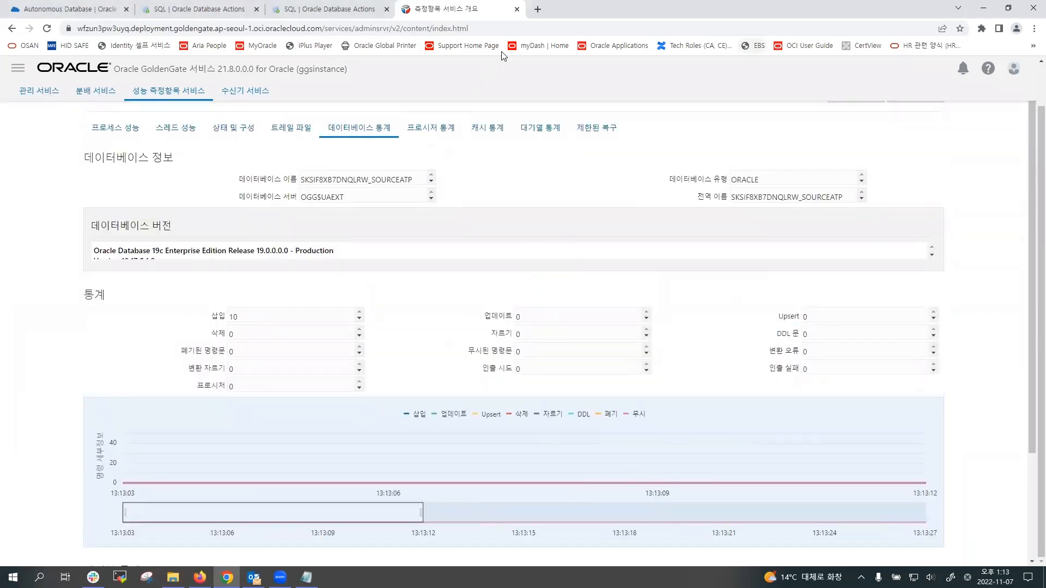
{"action": "right_click", "coordinate": [795, 45]}
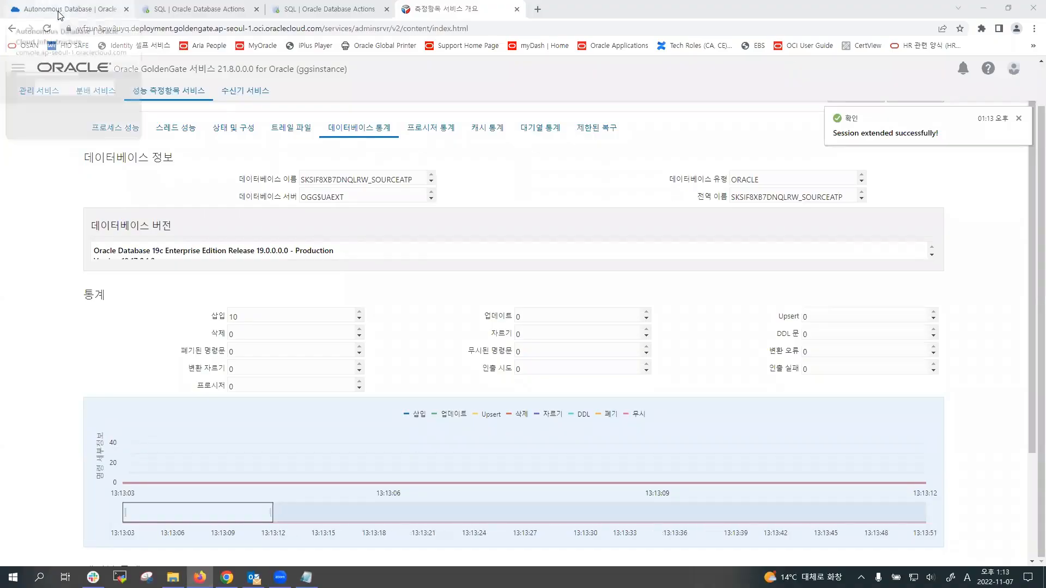
{"action": "left_click", "coordinate": [60, 14]}
Step: Navigate through GoldenGate Deployments to the GGSDeployment details page
{"action": "left_click", "coordinate": [11, 133]}
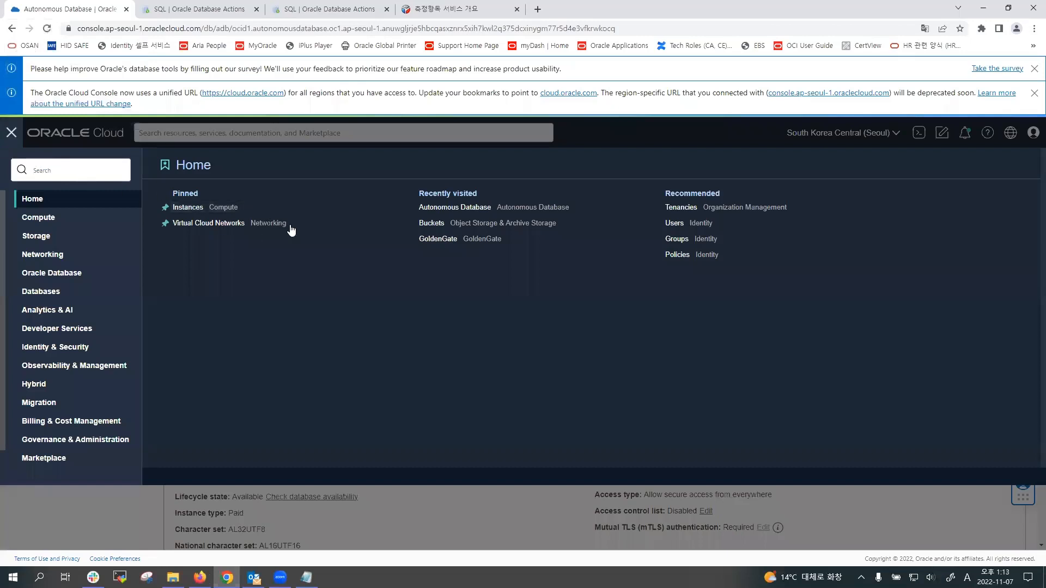
{"action": "left_click", "coordinate": [435, 239]}
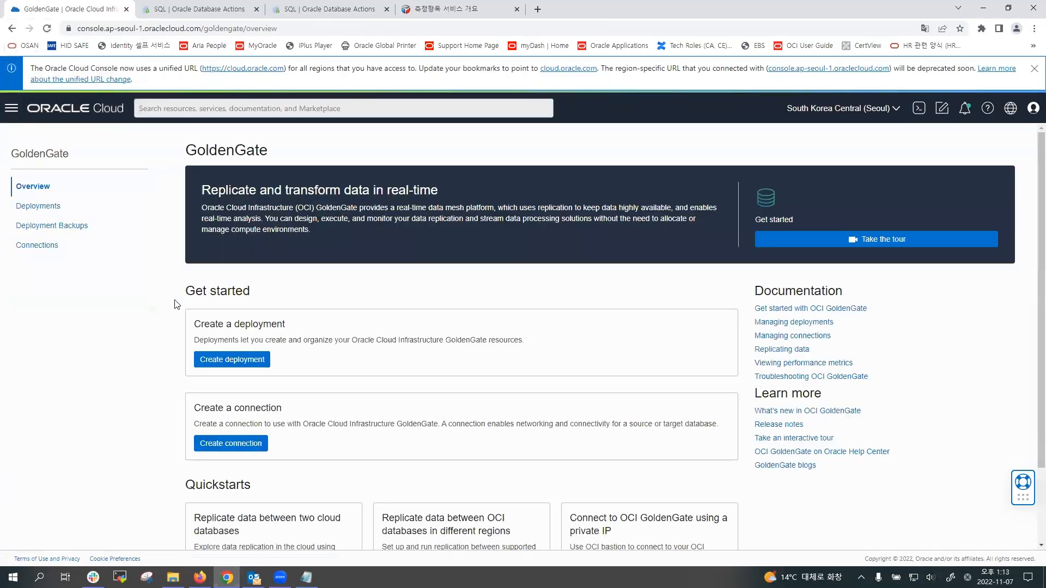
{"action": "left_click", "coordinate": [46, 207]}
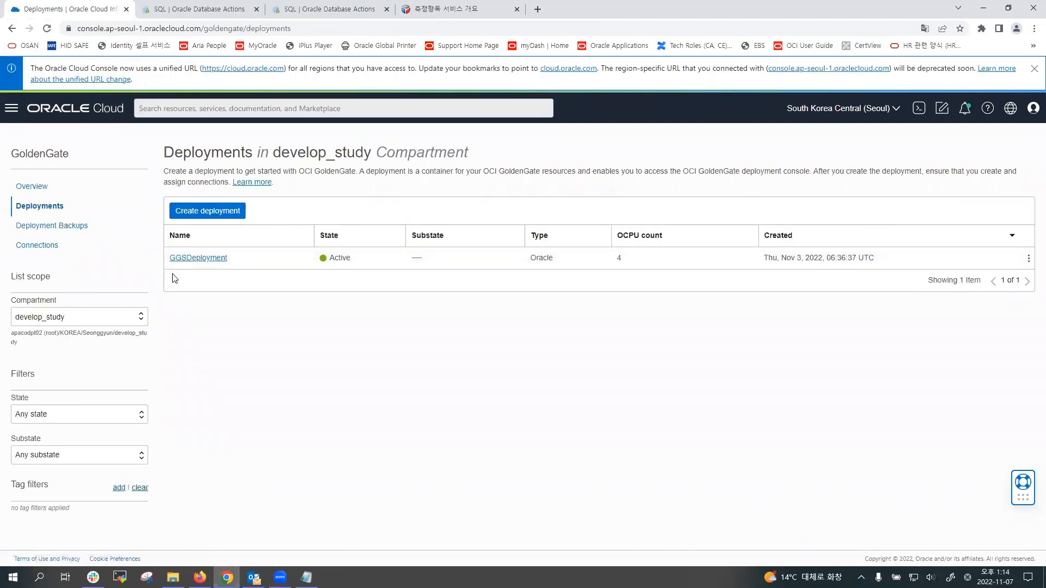
{"action": "left_click", "coordinate": [205, 261]}
Step: Review GGSDeployment's metrics charts, including inbound lag falling from 60 to under 10 seconds
{"action": "scroll", "coordinate": [131, 400], "scroll_direction": "down", "scroll_amount": 7}
{"action": "scroll", "coordinate": [686, 448], "scroll_direction": "up", "scroll_amount": 2}
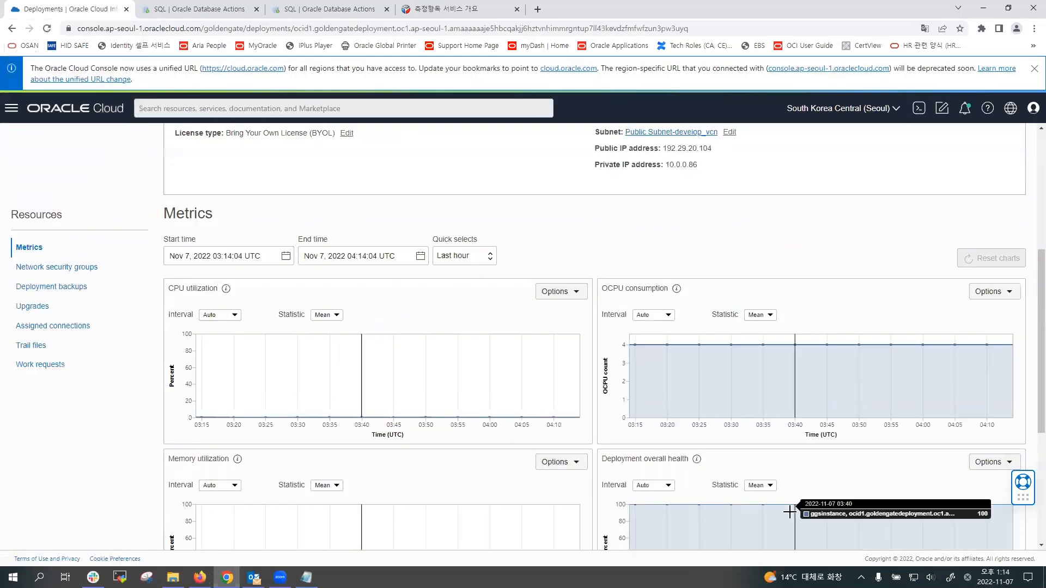
{"action": "scroll", "coordinate": [746, 462], "scroll_direction": "down", "scroll_amount": 1}
{"action": "scroll", "coordinate": [748, 463], "scroll_direction": "down", "scroll_amount": 3}
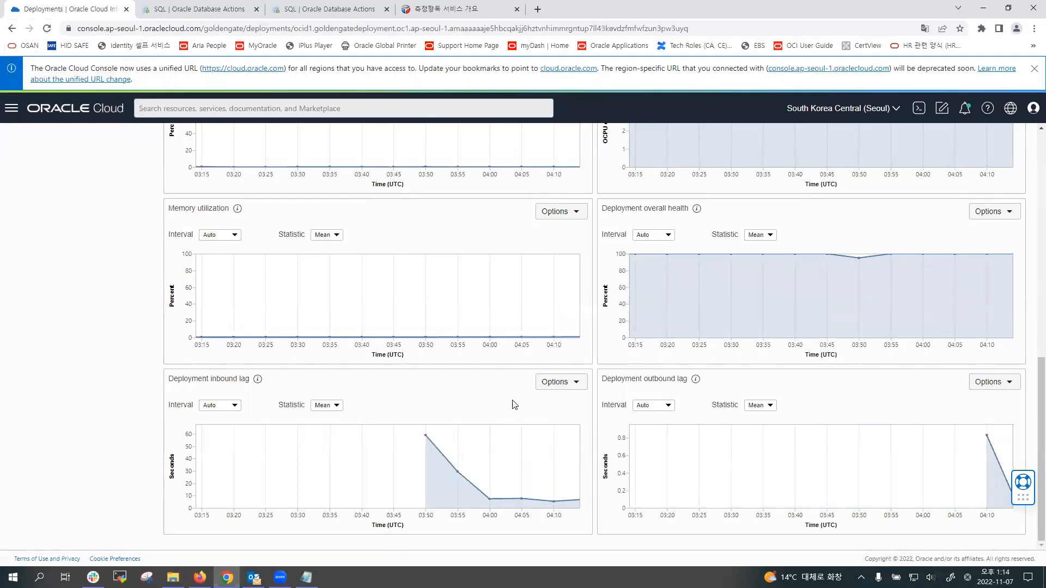
{"action": "mouse_move", "coordinate": [983, 431]}
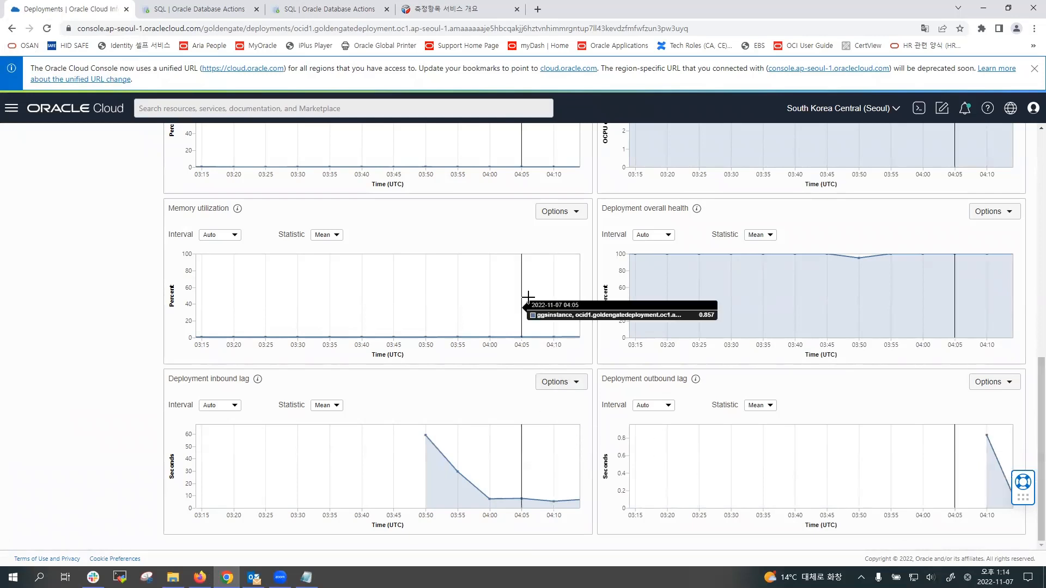
{"action": "left_click", "coordinate": [597, 55]}
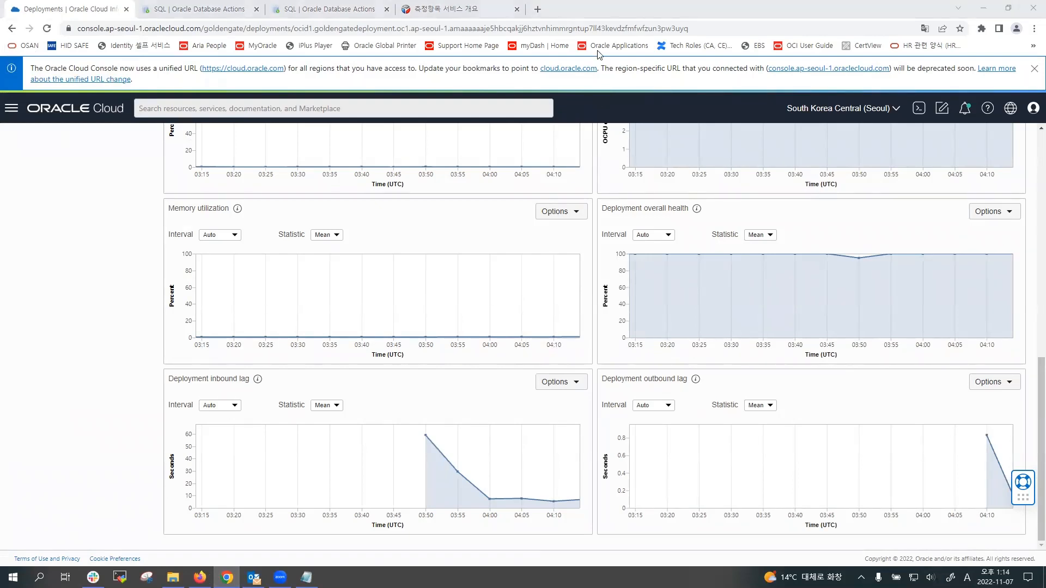